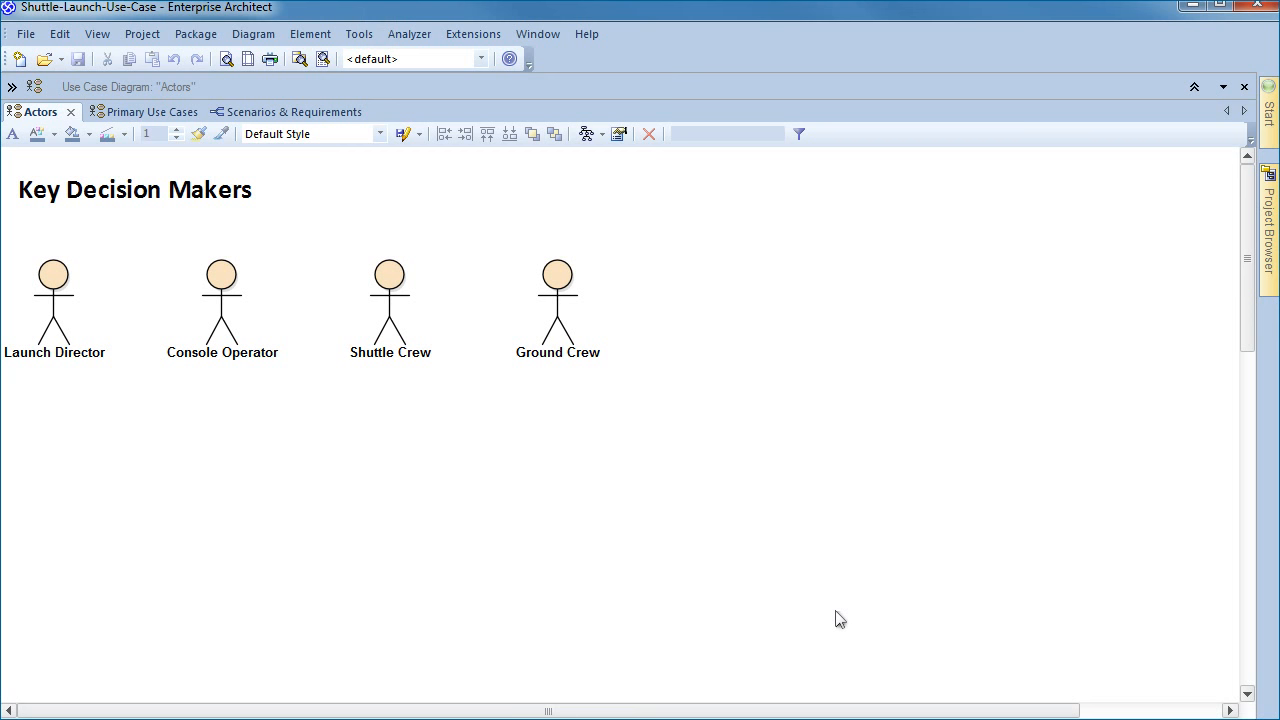
Review the Prepare Launch Pad scenario steps and the Basic Path and LP not Safe entry points
{"action": "left_click", "coordinate": [152, 111]}
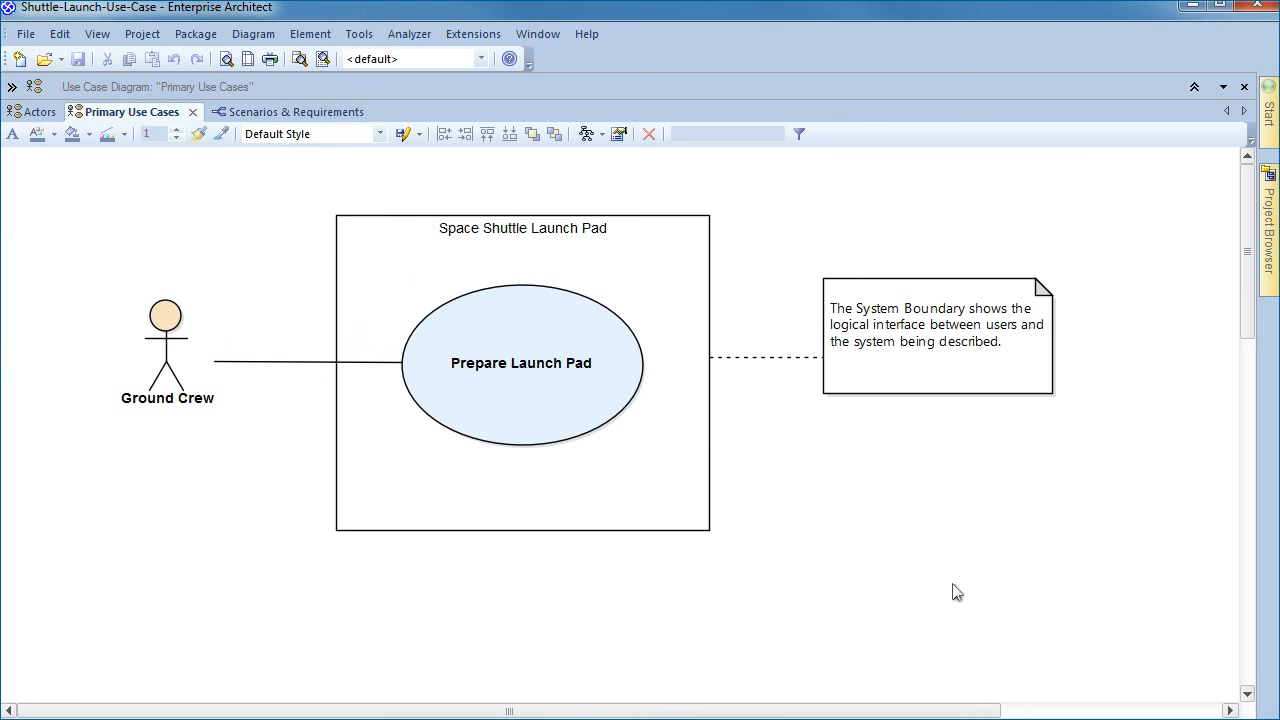
{"action": "left_click", "coordinate": [314, 112]}
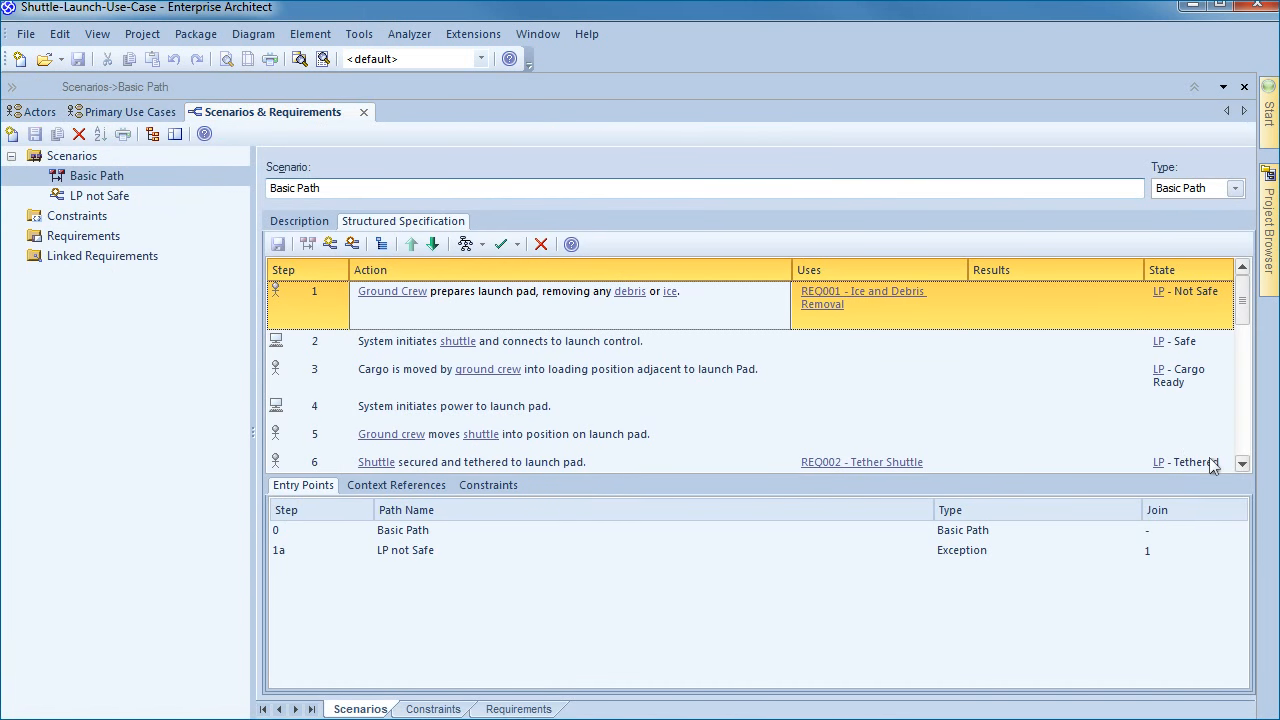
{"action": "left_click", "coordinate": [1243, 465]}
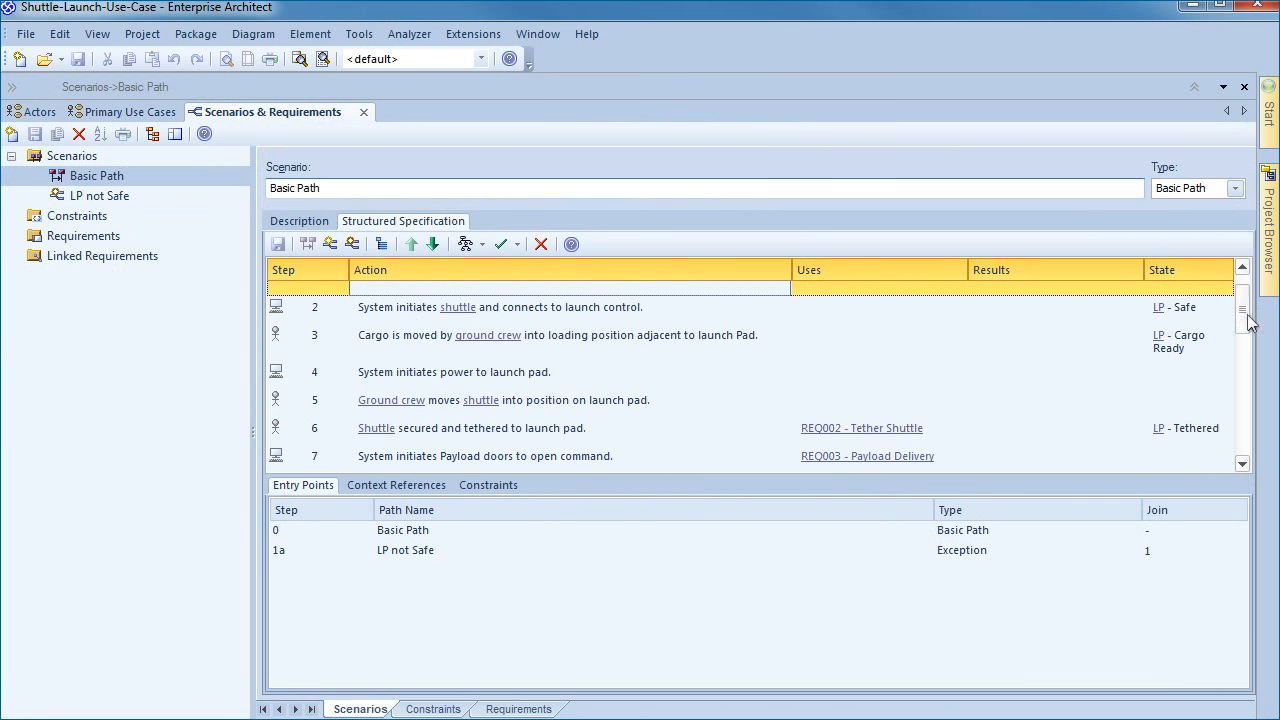
{"action": "left_click_drag", "start_coordinate": [1242, 310], "coordinate": [1247, 462]}
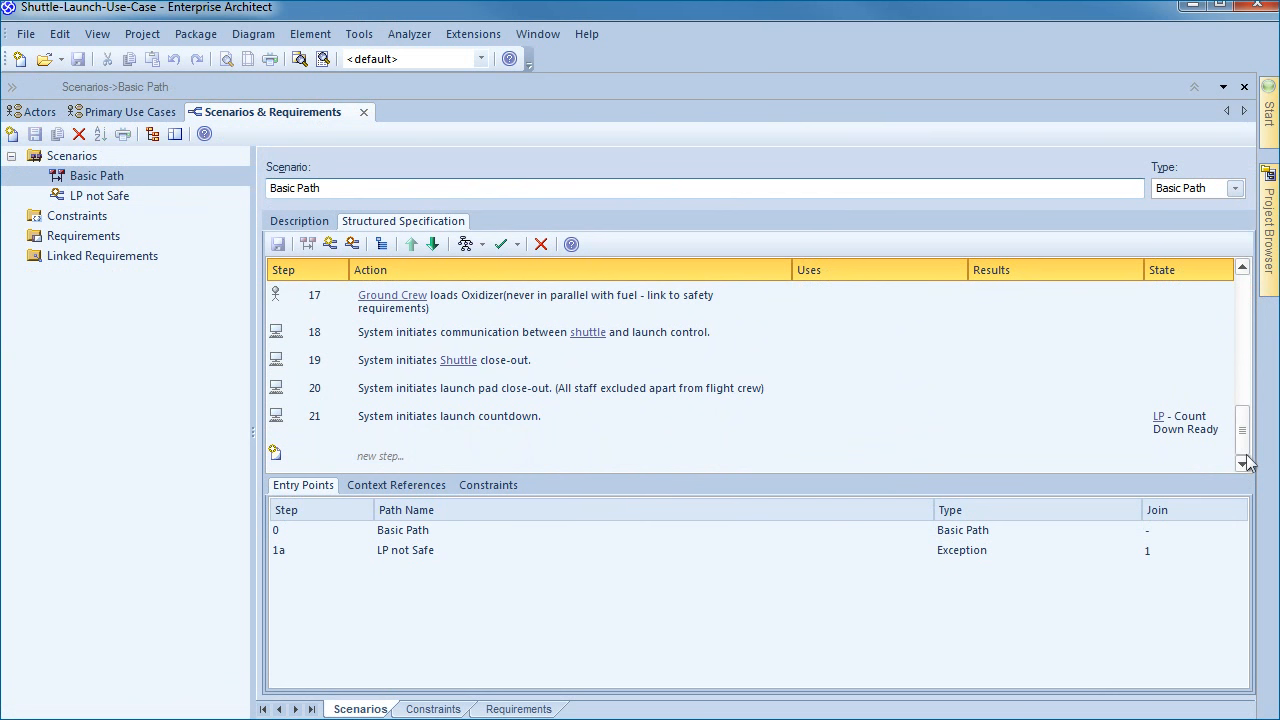
{"action": "left_click", "coordinate": [409, 535]}
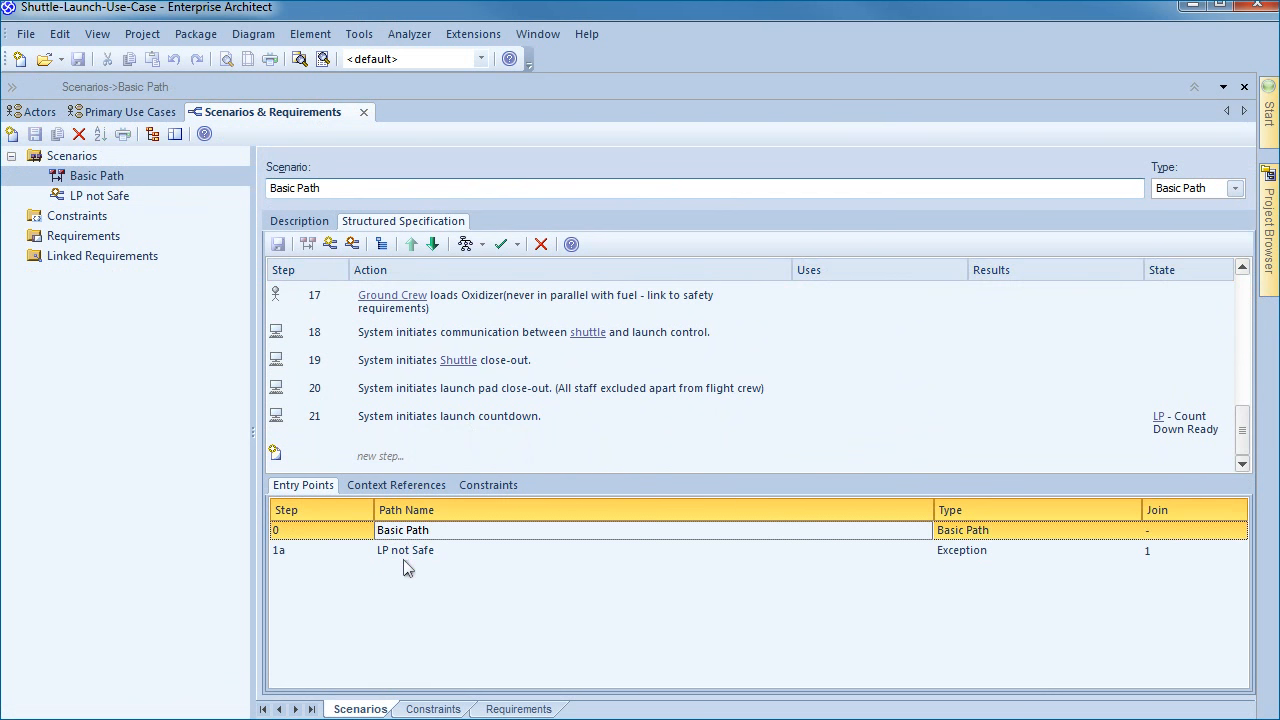
{"action": "double_click", "coordinate": [405, 552]}
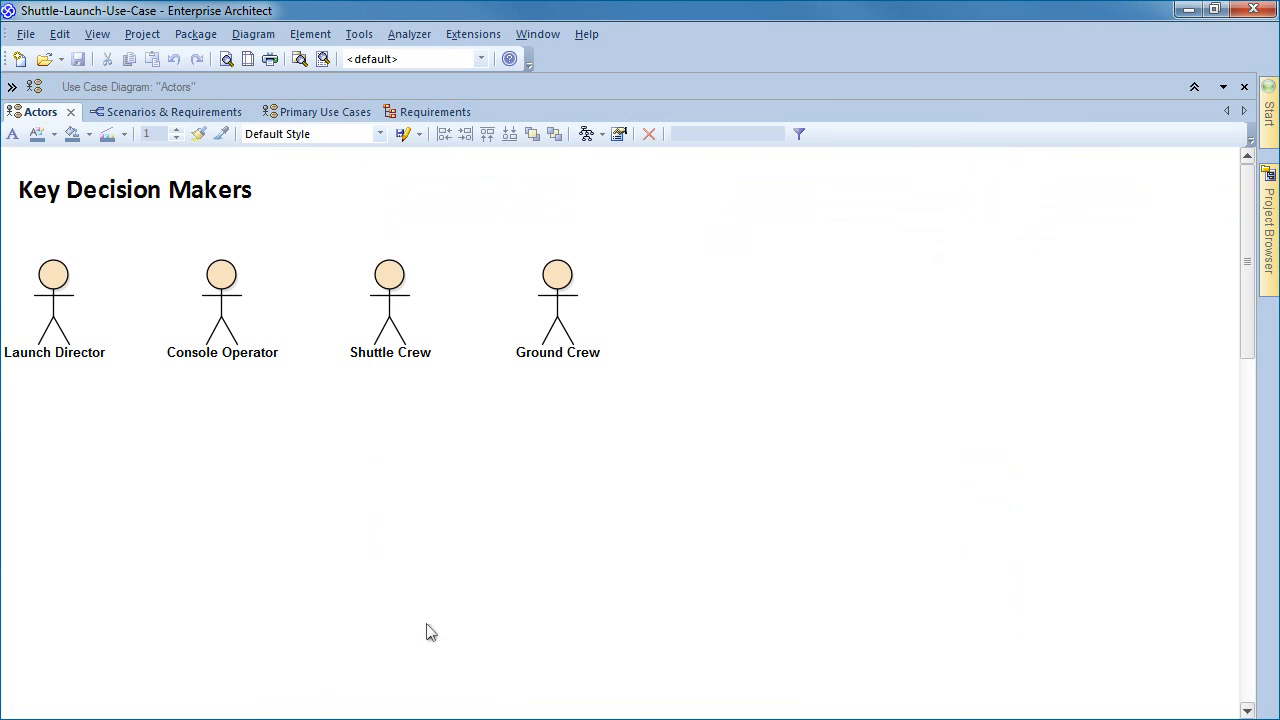
Switch away from the diagrams toward an empty project with only the Model root
{"action": "key", "text": "ctrl+Tab"}
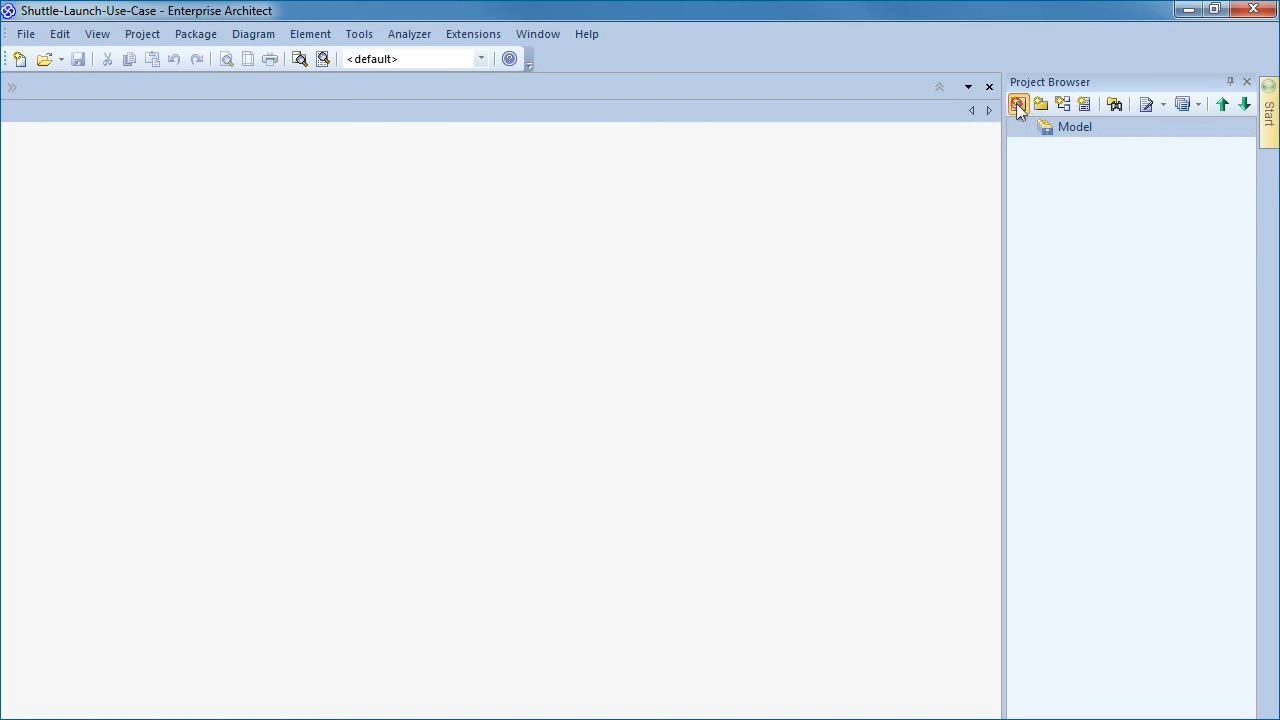
Import the Use Case model pattern through the Model Wizard
{"action": "left_click", "coordinate": [1017, 105]}
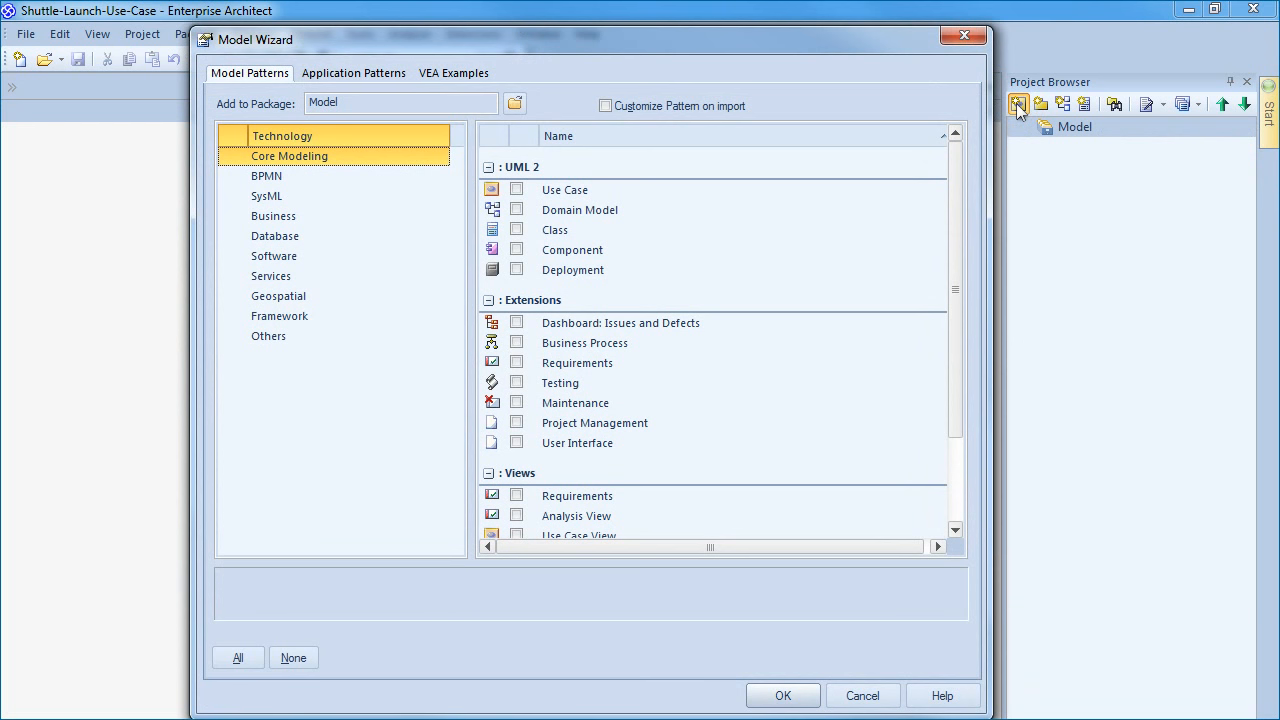
{"action": "left_click", "coordinate": [516, 189]}
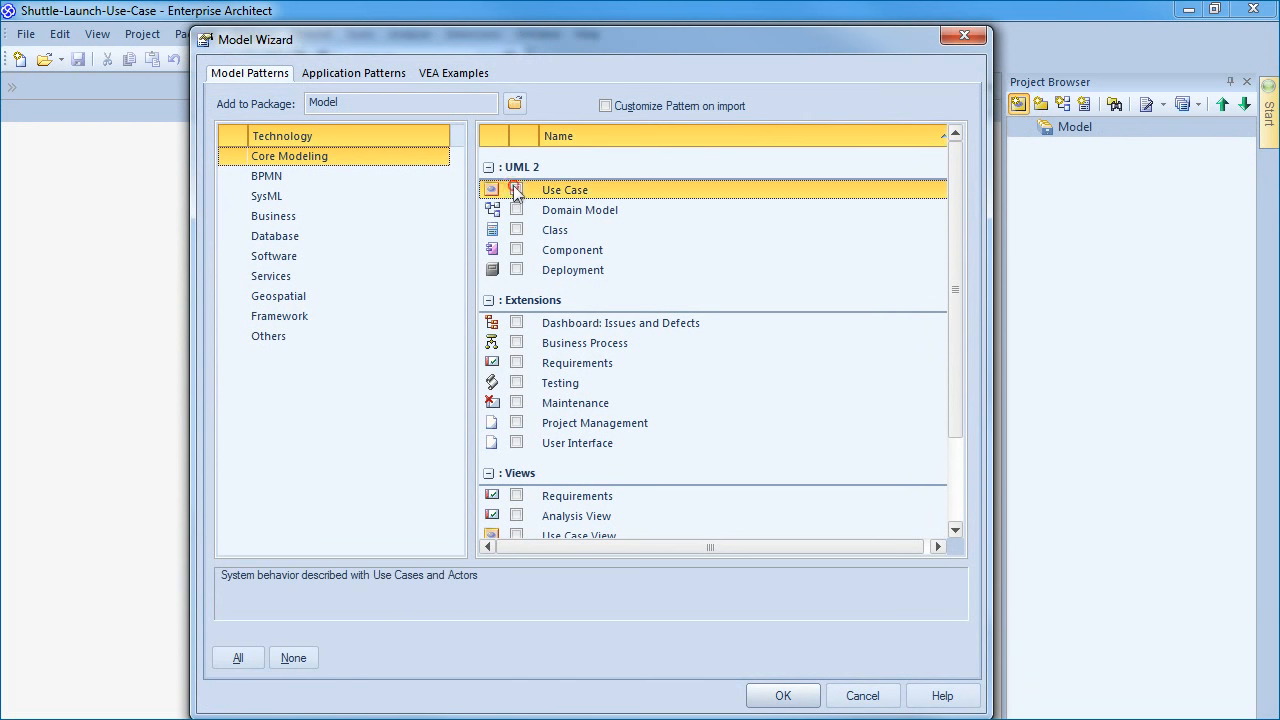
{"action": "left_click", "coordinate": [783, 695]}
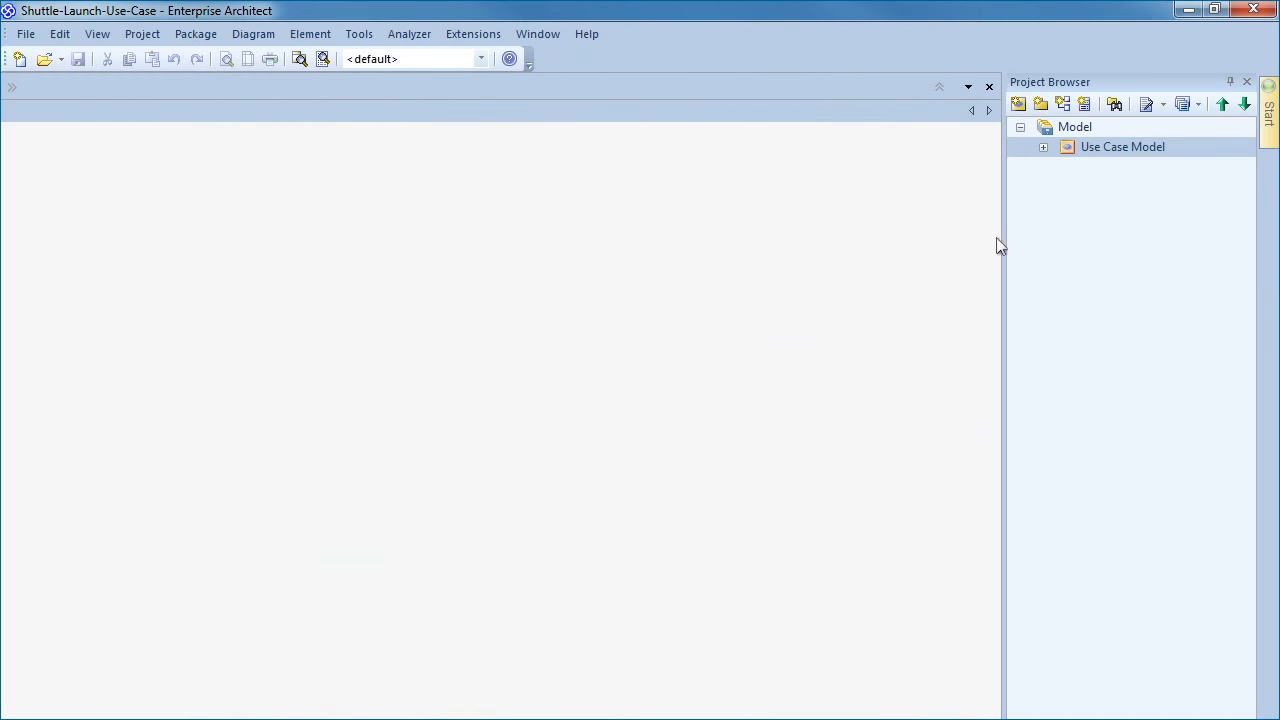
Open the Actors diagram under Use Case Model > Actors, showing the User actor
{"action": "left_click", "coordinate": [1043, 147]}
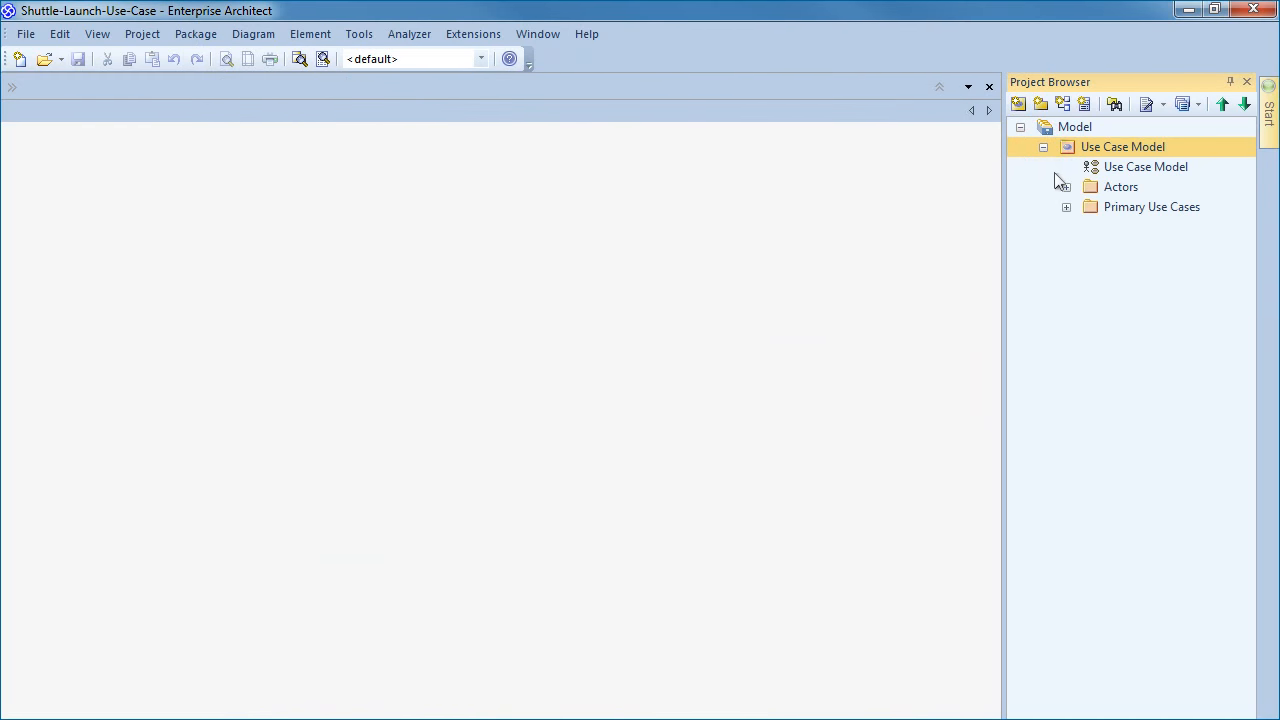
{"action": "left_click", "coordinate": [1066, 187]}
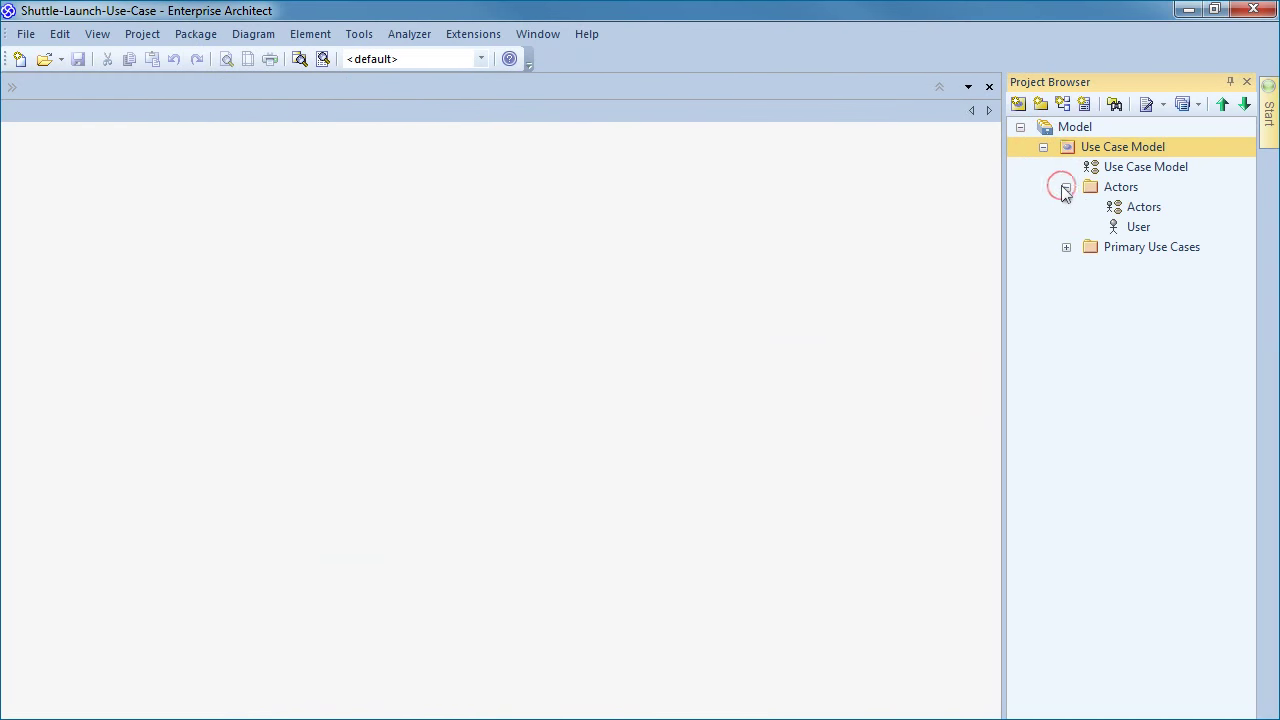
{"action": "double_click", "coordinate": [1143, 207]}
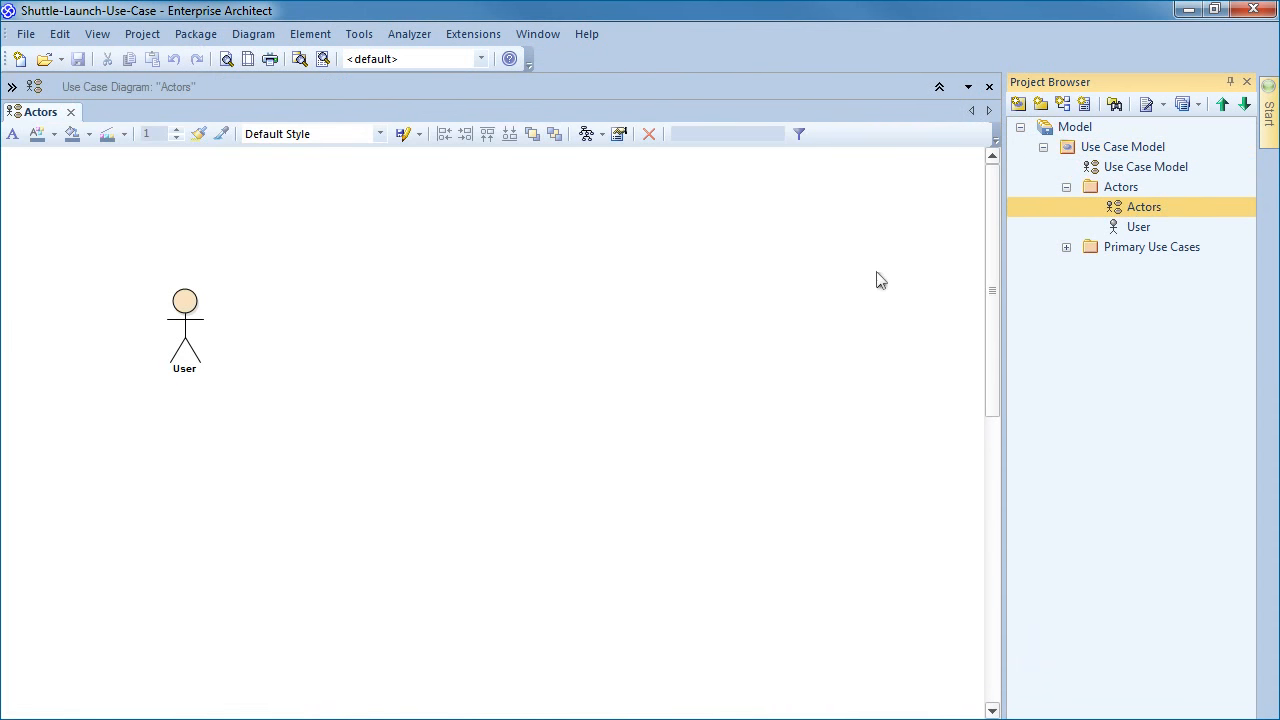
{"action": "left_click", "coordinate": [357, 355]}
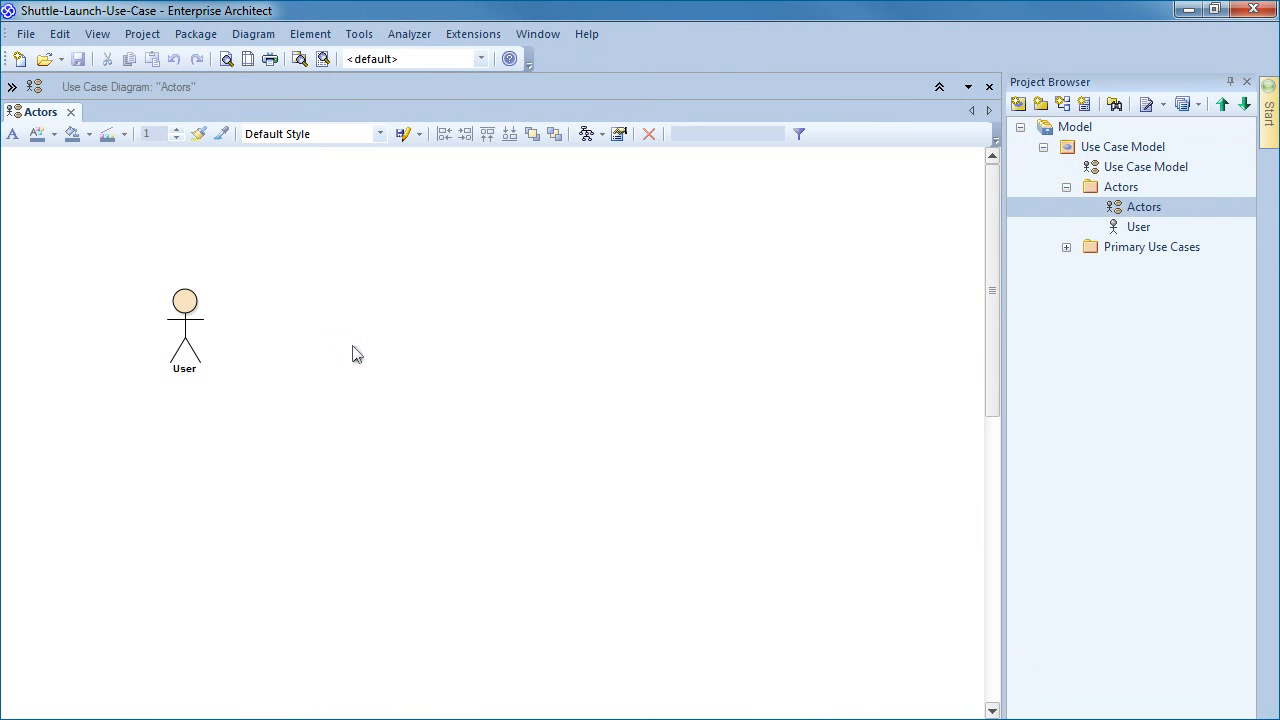
{"action": "right_click", "coordinate": [300, 318]}
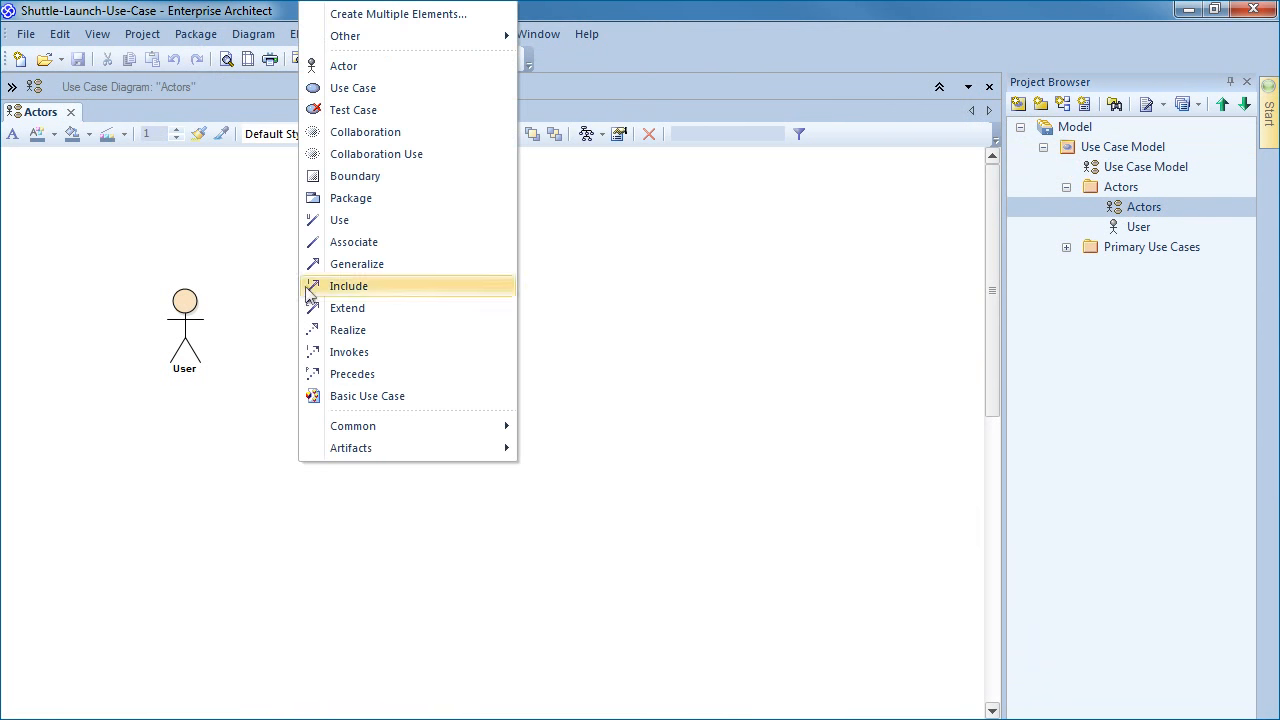
Add a Launch Director actor with a description and make 'abort' a glossary term
{"action": "left_click", "coordinate": [343, 66]}
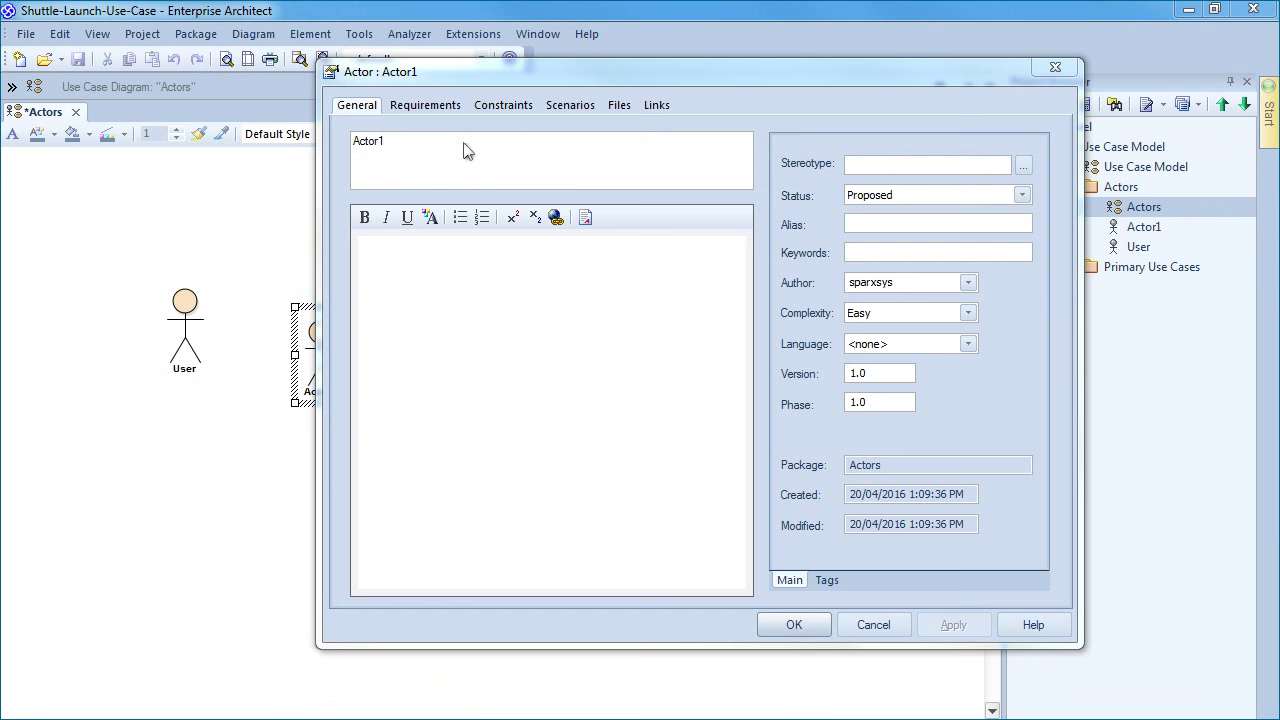
{"action": "left_click", "coordinate": [400, 140]}
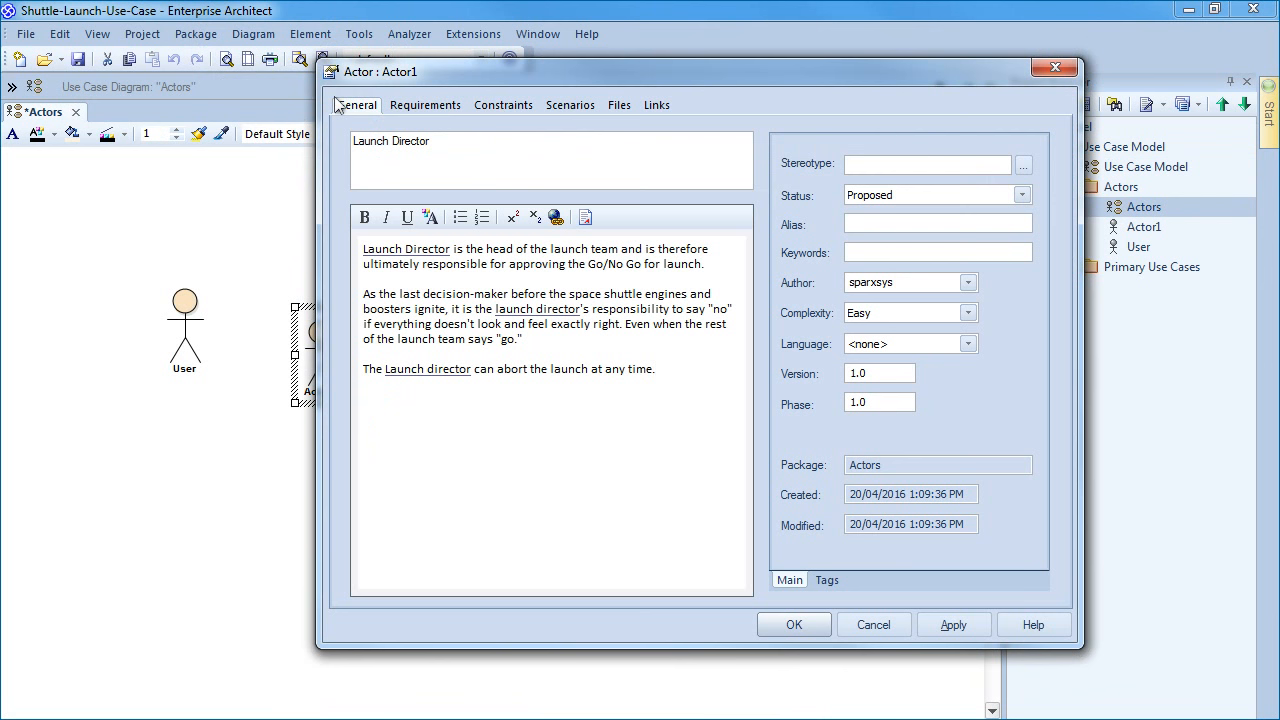
{"action": "double_click", "coordinate": [513, 369]}
{"action": "right_click", "coordinate": [513, 369]}
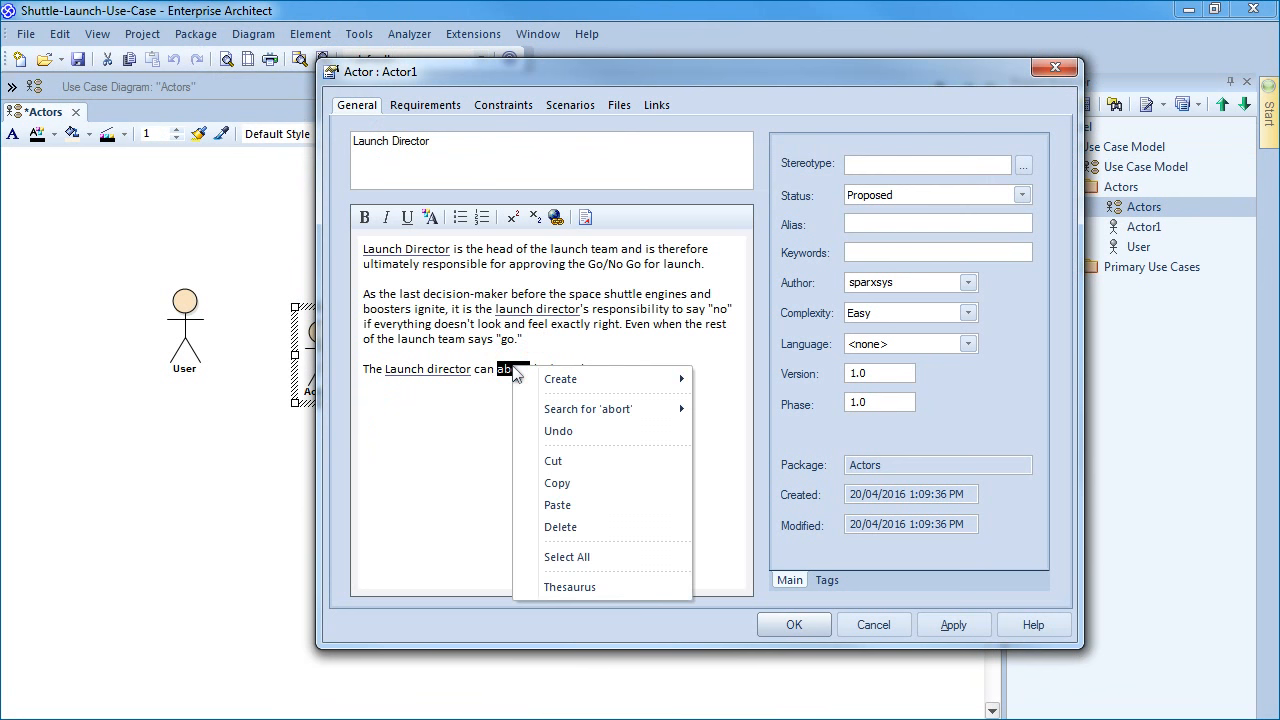
{"action": "mouse_move", "coordinate": [600, 379]}
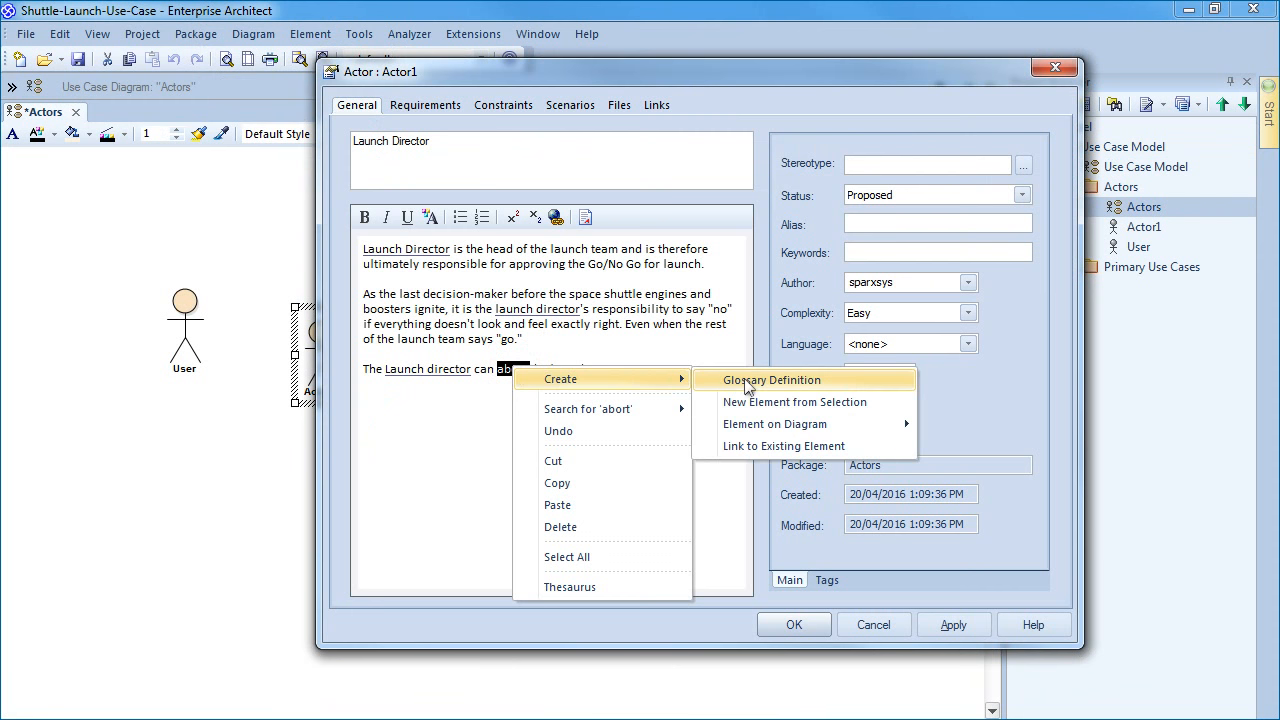
{"action": "left_click", "coordinate": [748, 386]}
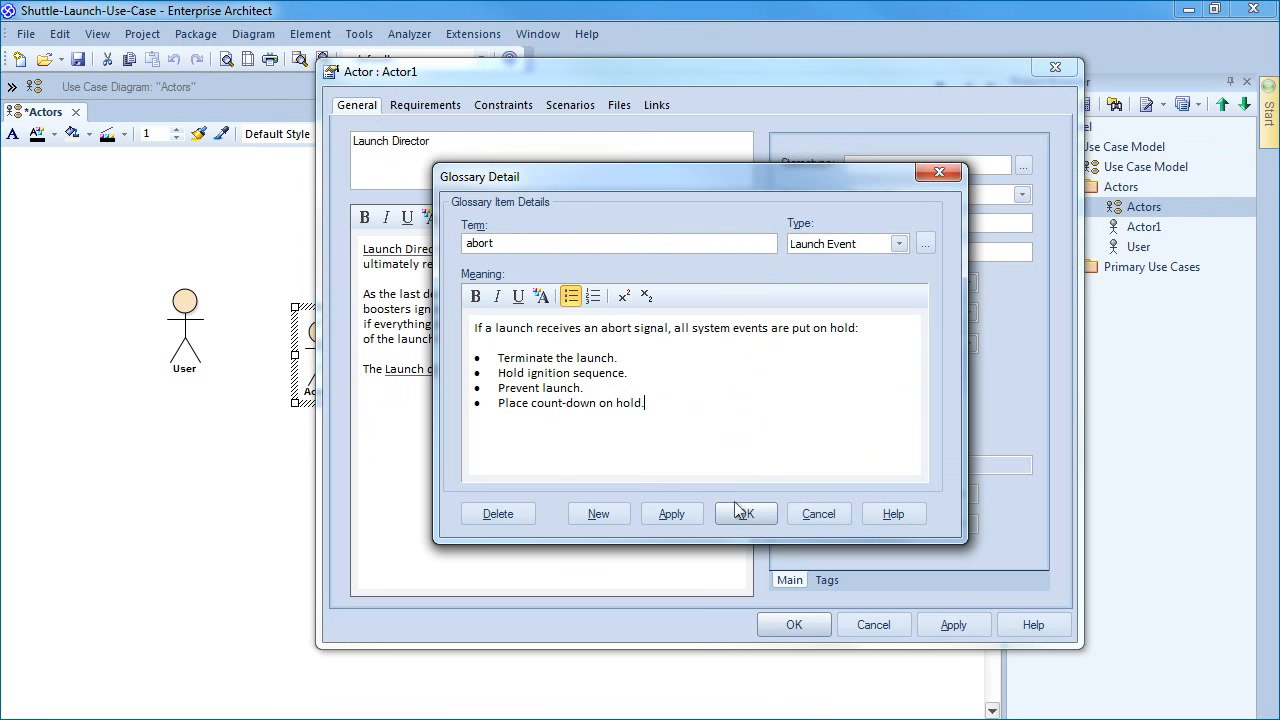
{"action": "left_click", "coordinate": [746, 514]}
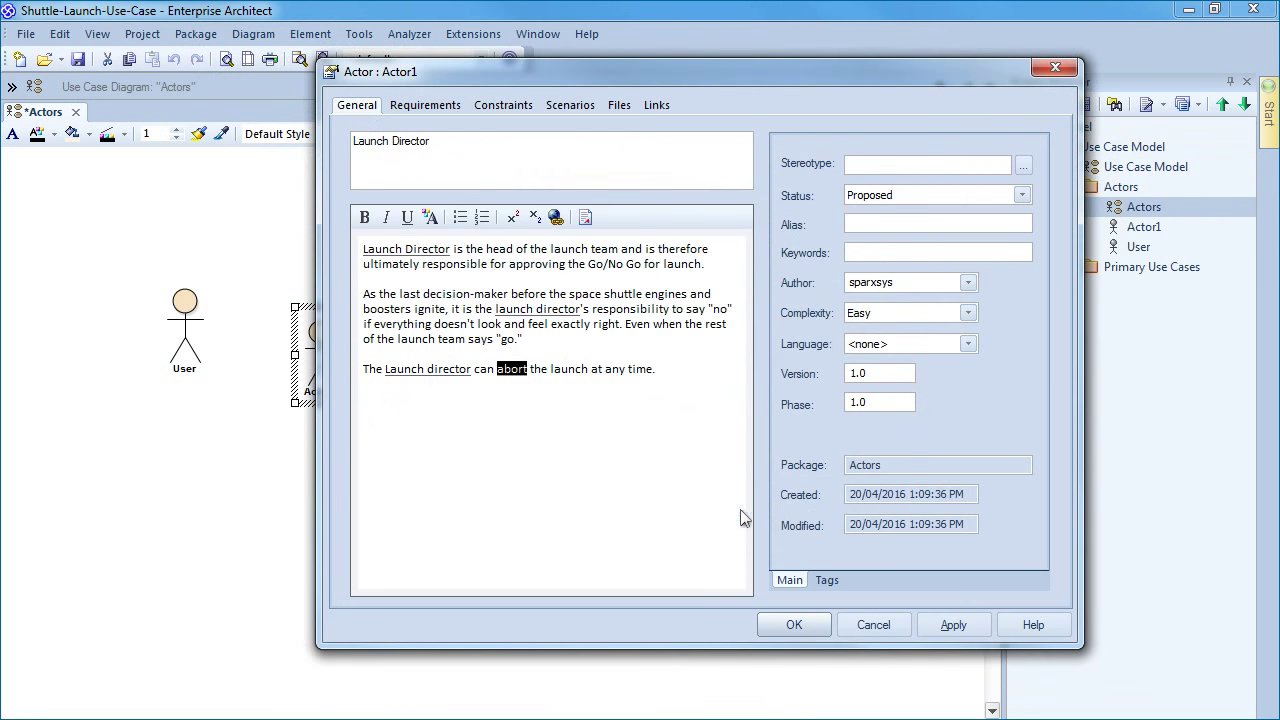
Finish the Launch Director notes and save the actor's properties
{"action": "left_click", "coordinate": [640, 480]}
{"action": "left_click", "coordinate": [663, 369]}
{"action": "left_click", "coordinate": [794, 624]}
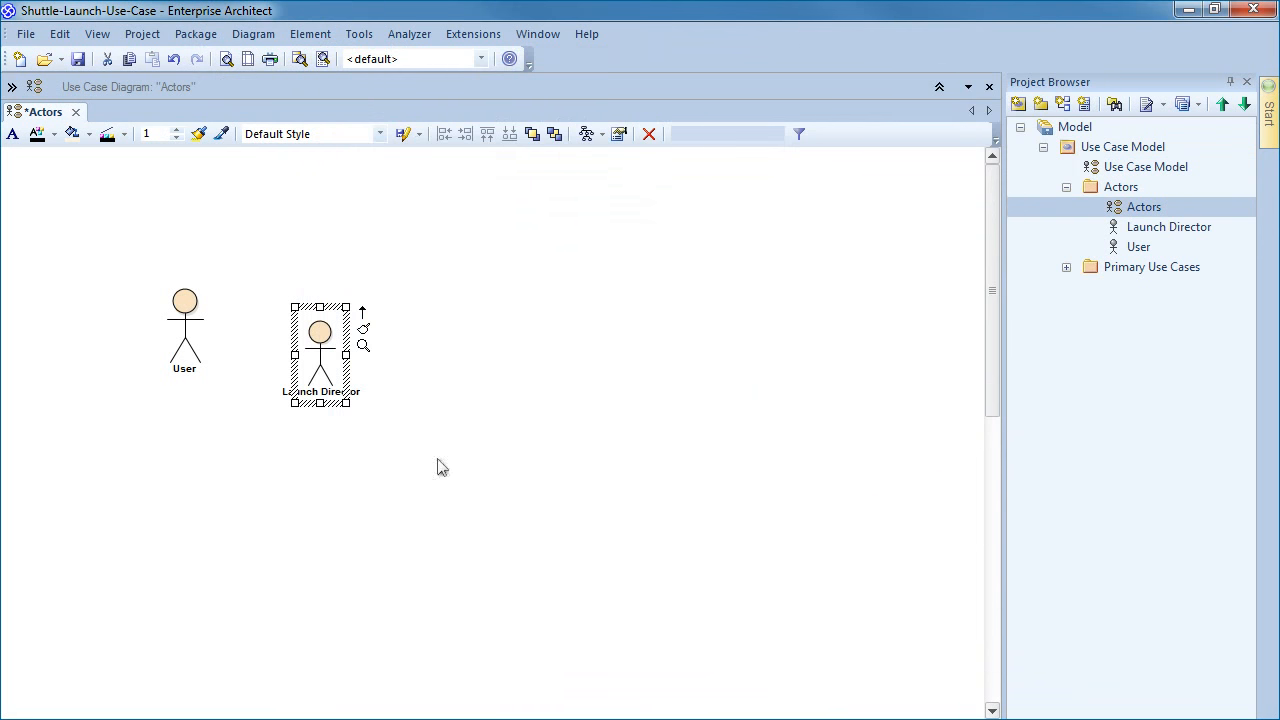
Move the Launch Director actor next to the User actor
{"action": "left_click_drag", "start_coordinate": [320, 362], "coordinate": [272, 330]}
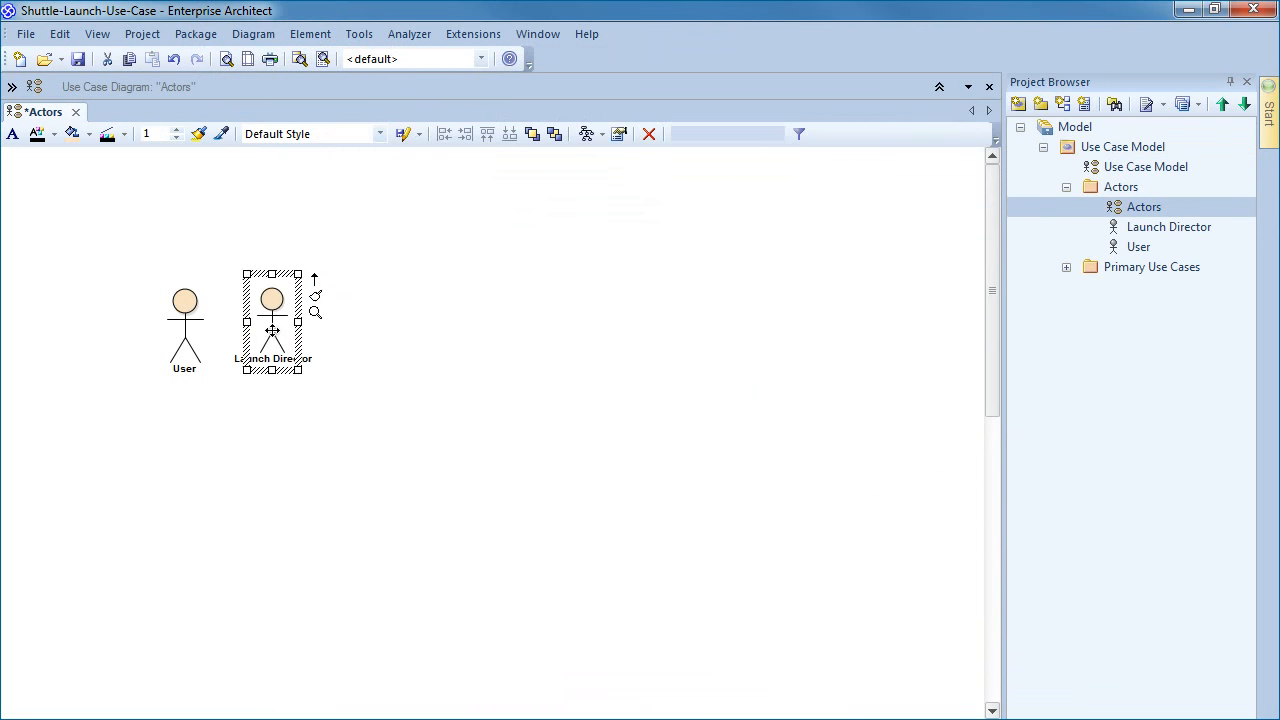
{"action": "left_click", "coordinate": [405, 365]}
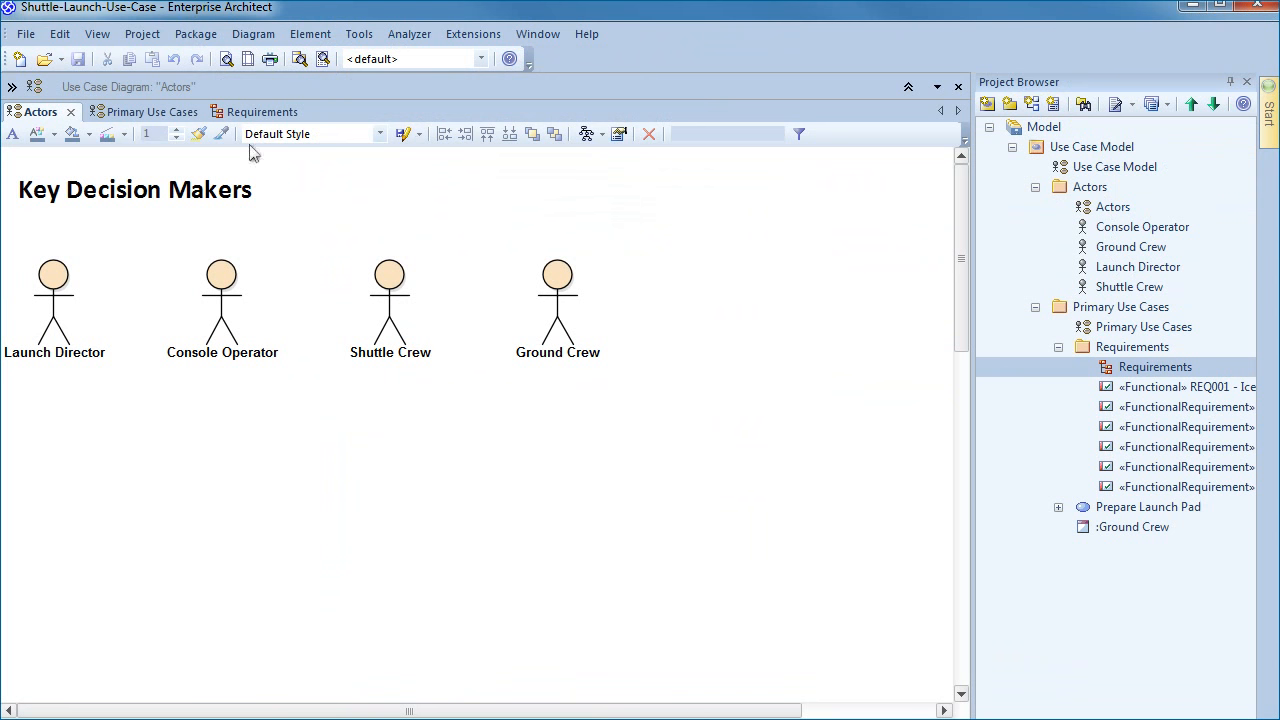
Inspect Prepare Launch Pad's Basic Path and LP not Safe entry points in its Scenarios properties
{"action": "left_click", "coordinate": [140, 111]}
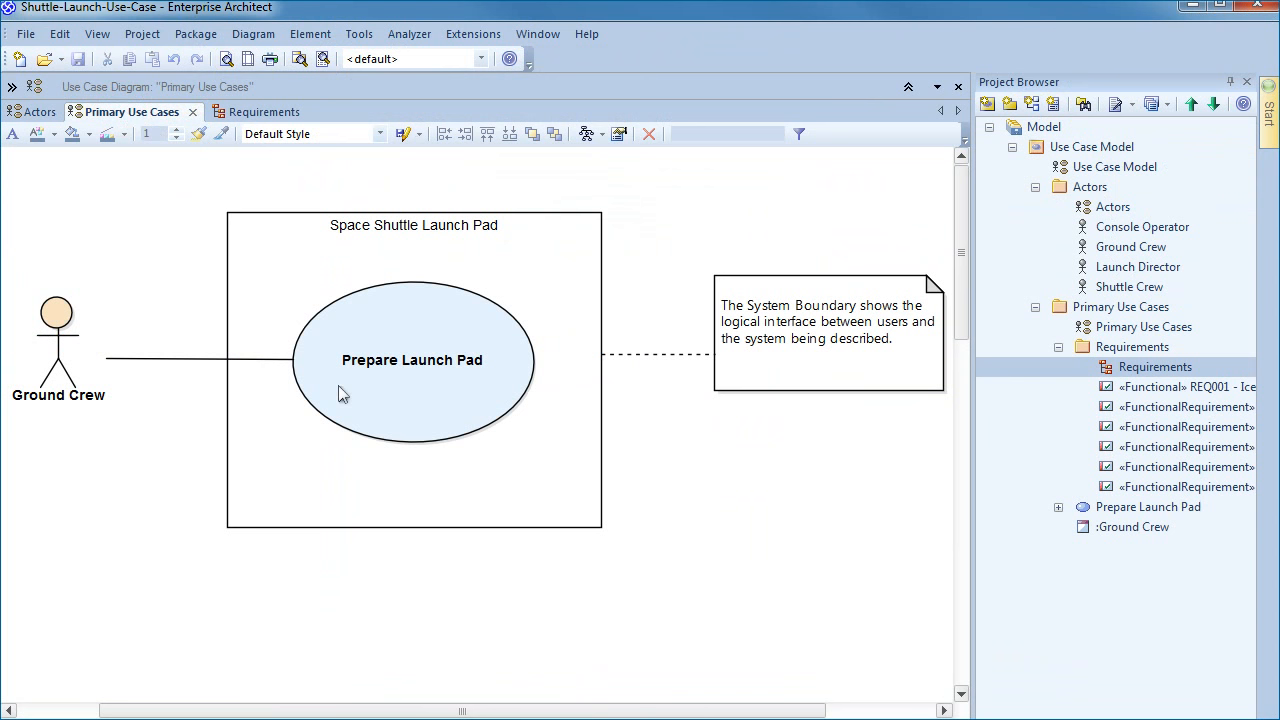
{"action": "right_click", "coordinate": [362, 360]}
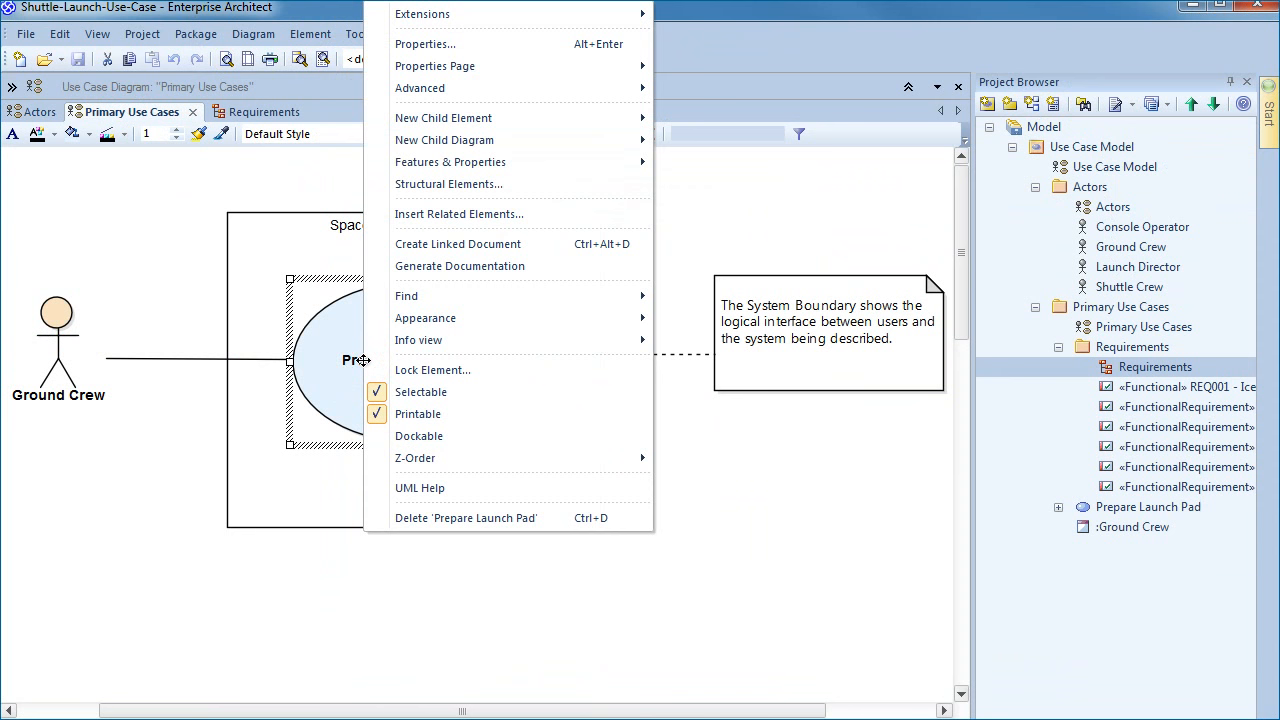
{"action": "left_click", "coordinate": [425, 44]}
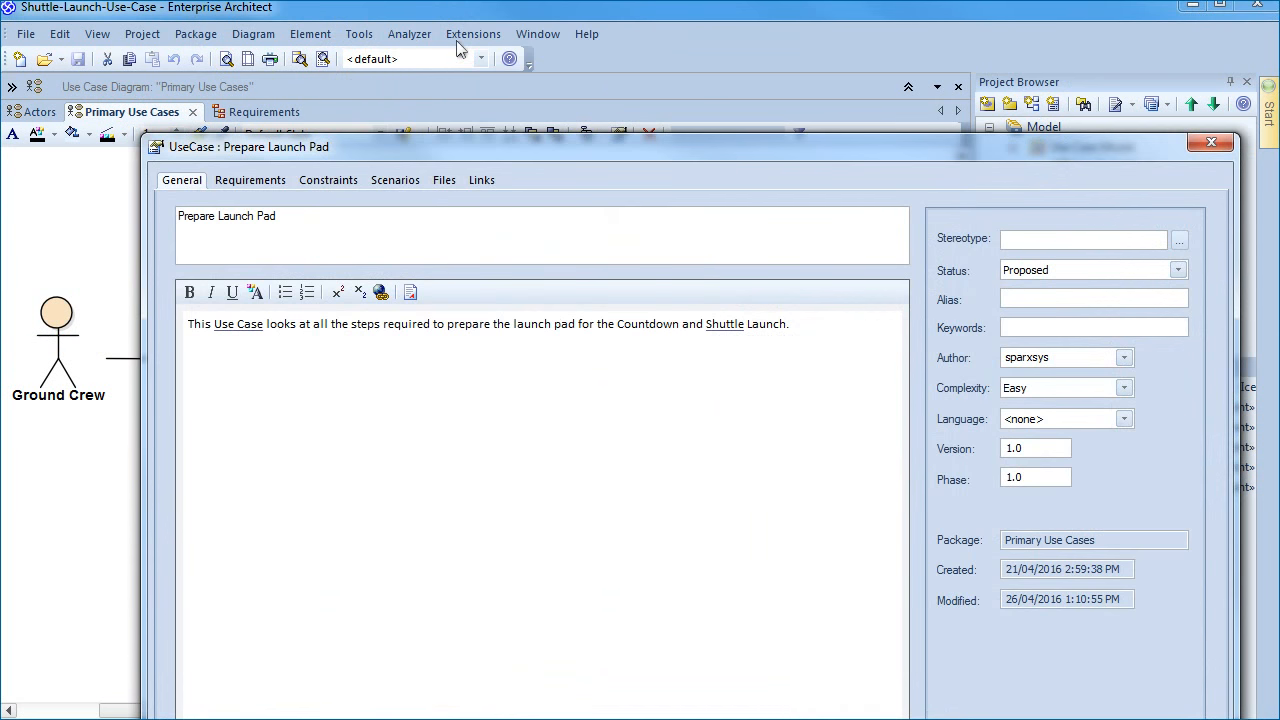
{"action": "left_click", "coordinate": [395, 180]}
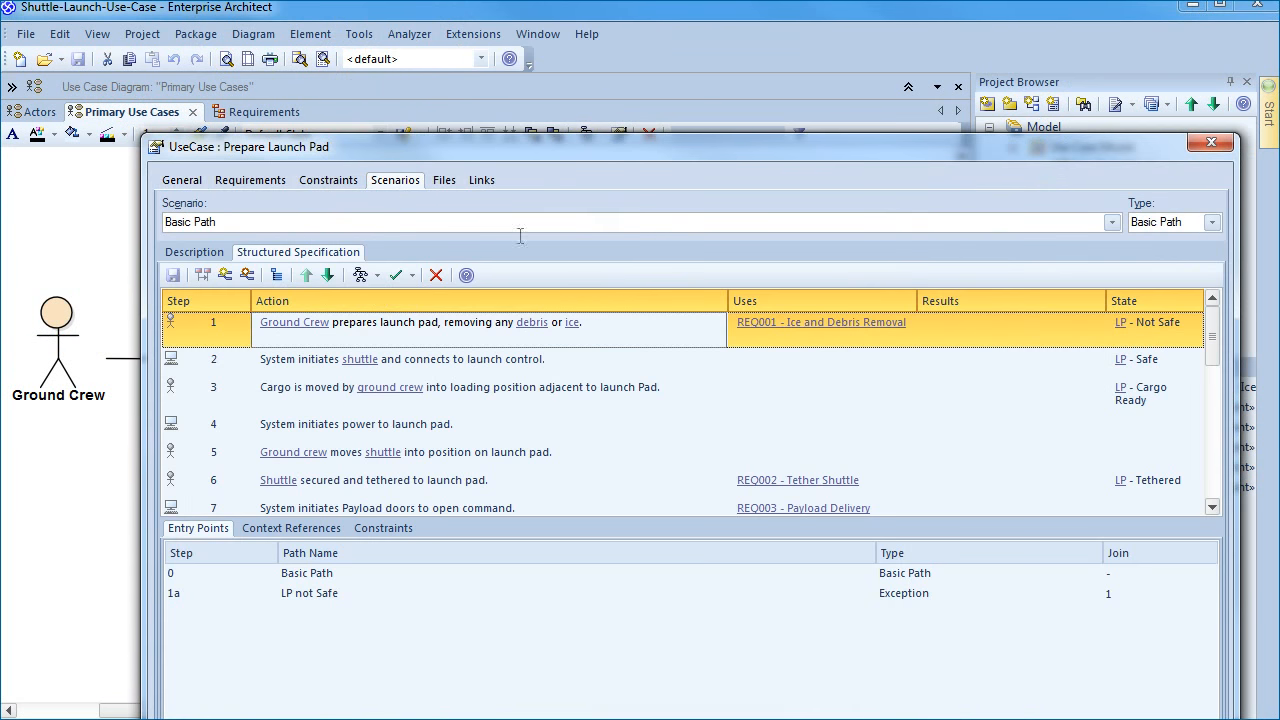
{"action": "left_click_drag", "start_coordinate": [1212, 335], "coordinate": [1212, 493]}
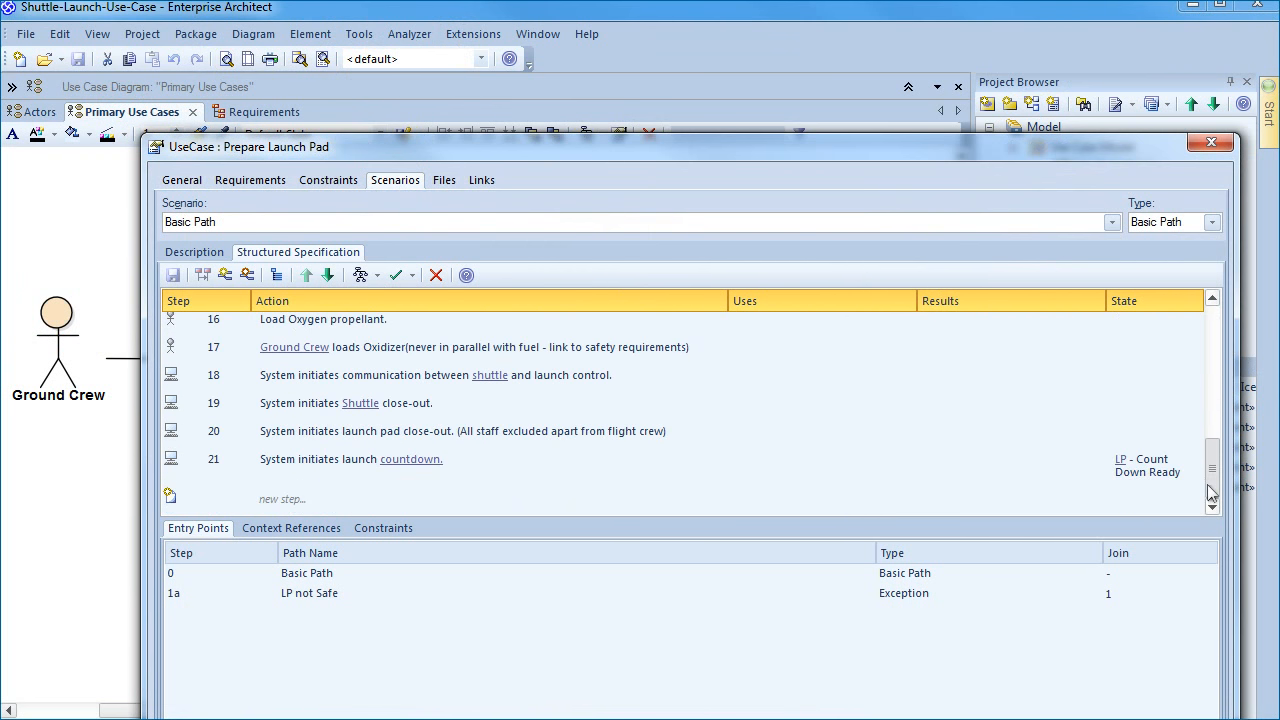
{"action": "left_click", "coordinate": [333, 574]}
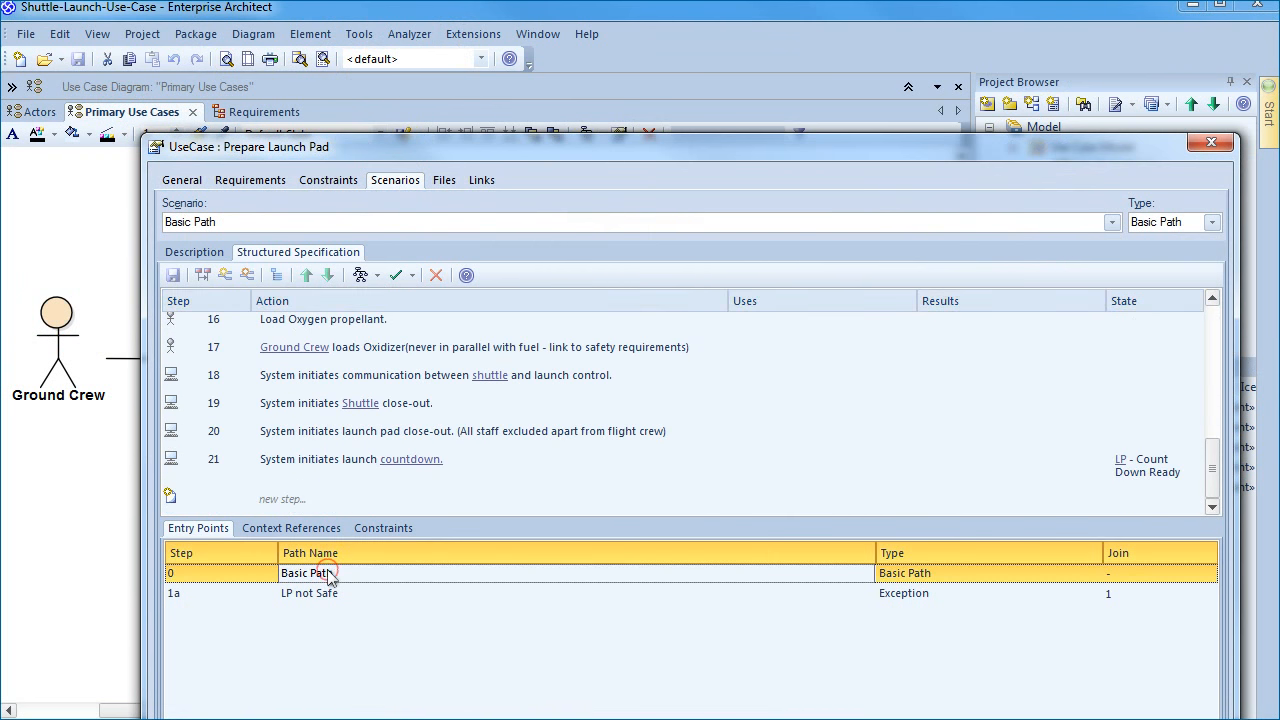
{"action": "left_click", "coordinate": [326, 596]}
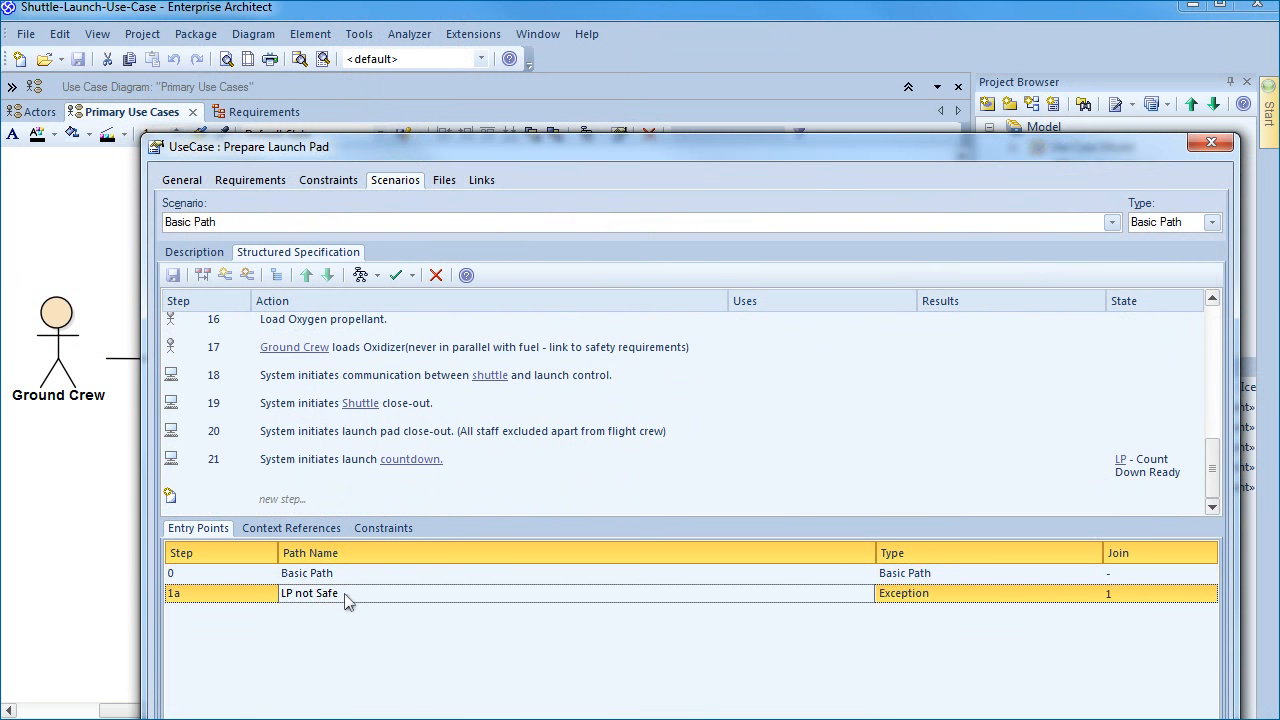
Show the Requirements diagram and select the Prepare Launch Pad use case for the modelling tools
{"action": "left_click", "coordinate": [1211, 142]}
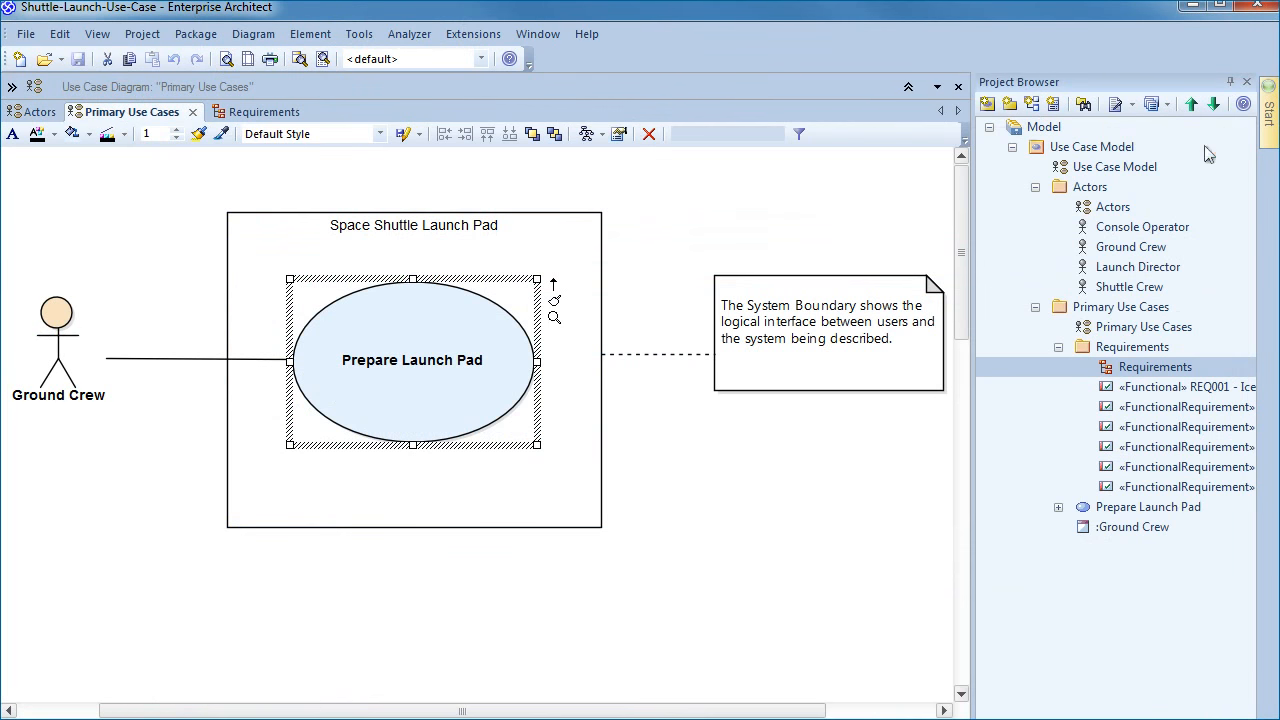
{"action": "left_click", "coordinate": [262, 112]}
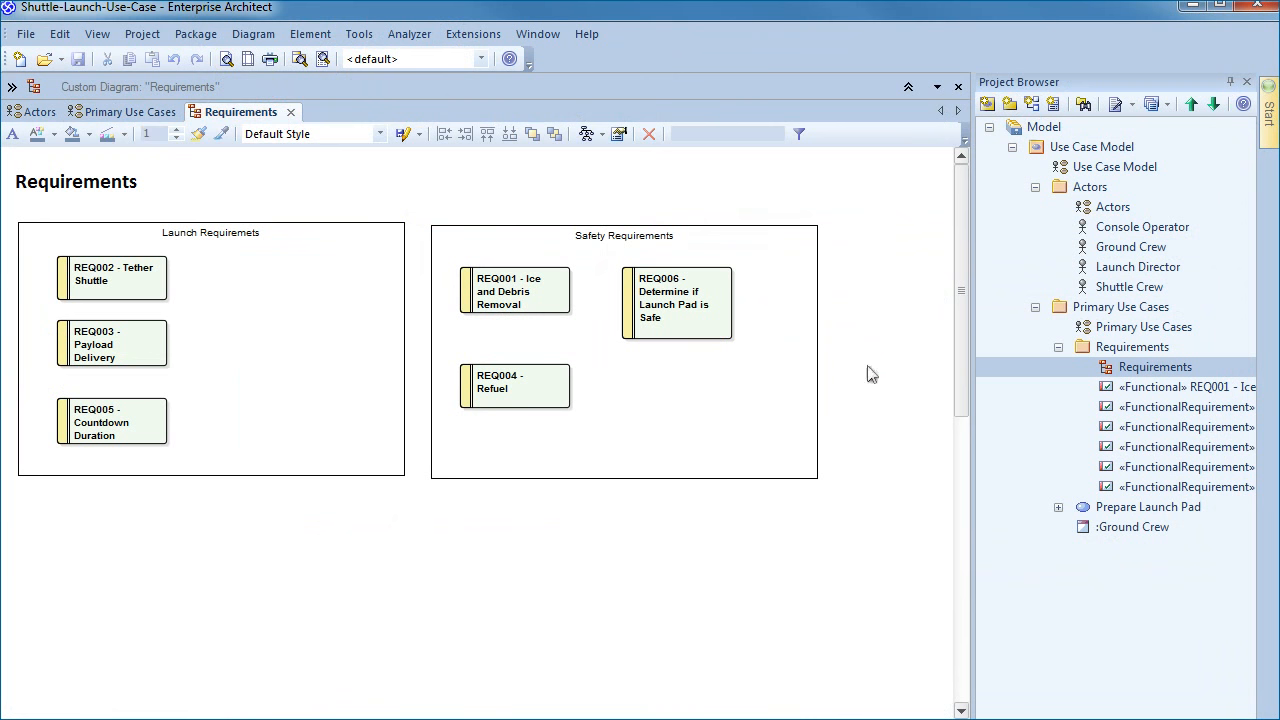
{"action": "scroll", "coordinate": [1090, 500], "scroll_direction": "right", "scroll_amount": 3}
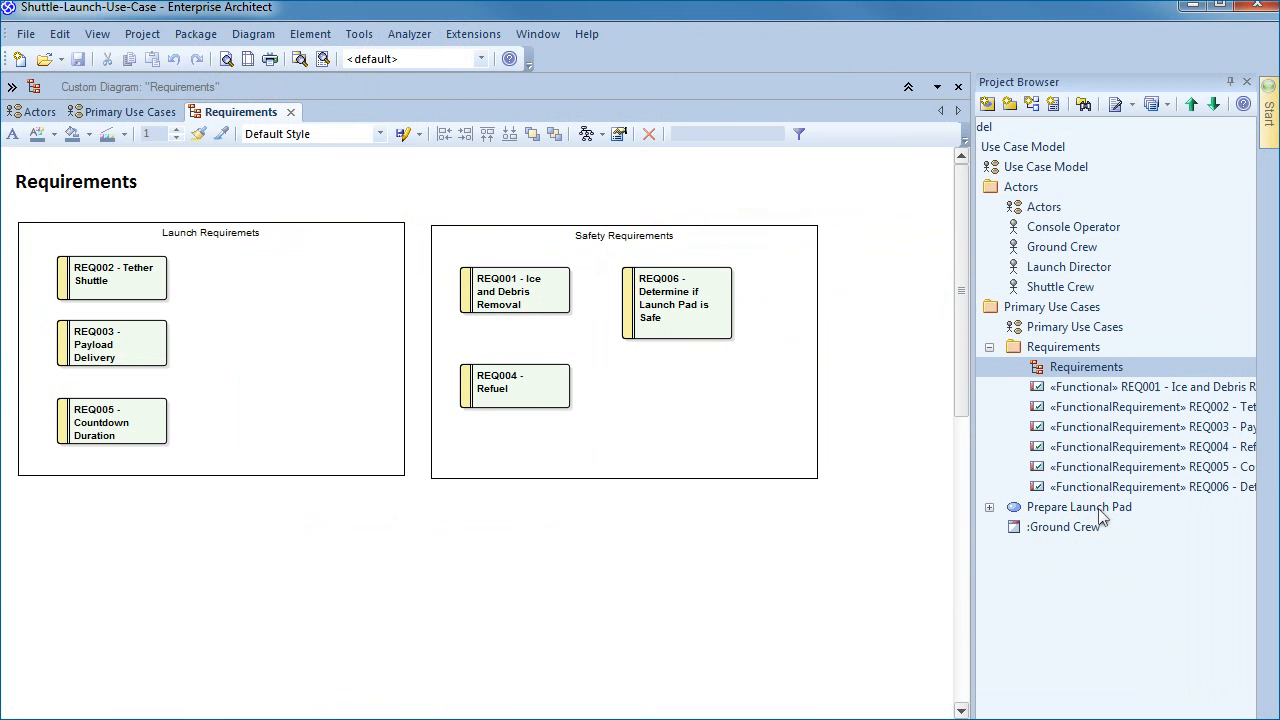
{"action": "left_click", "coordinate": [1098, 507]}
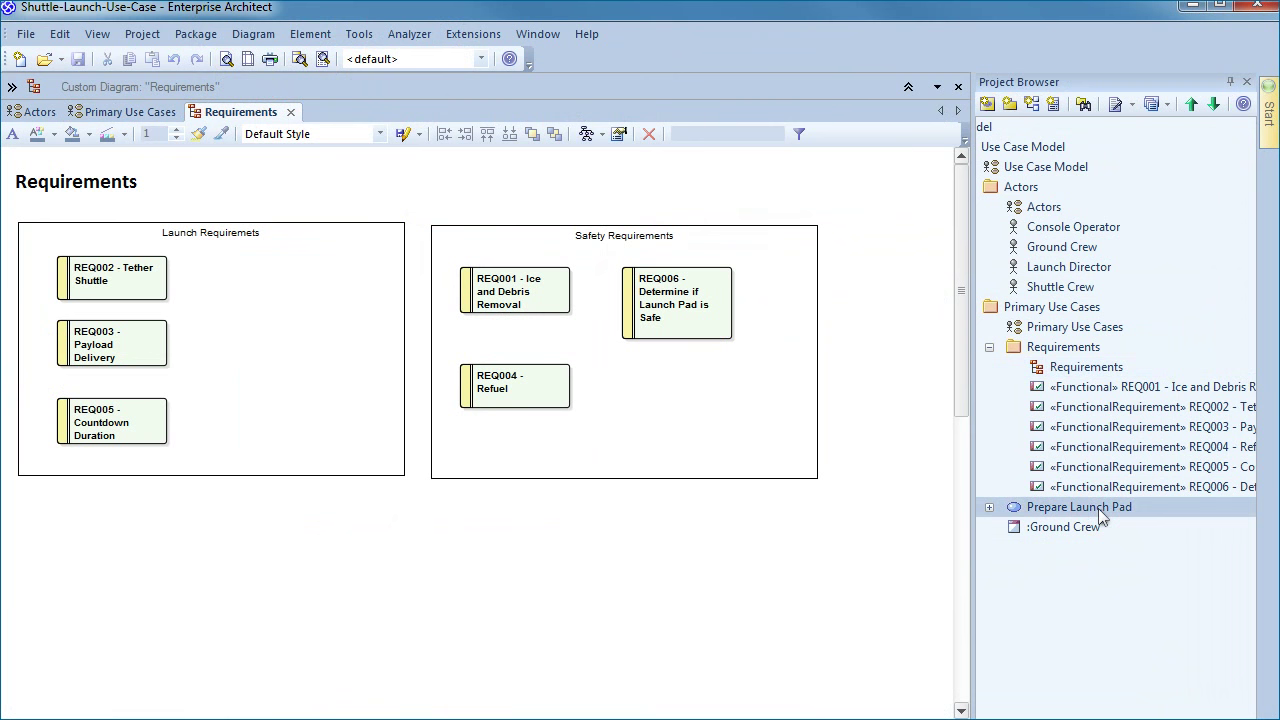
{"action": "left_click", "coordinate": [361, 34]}
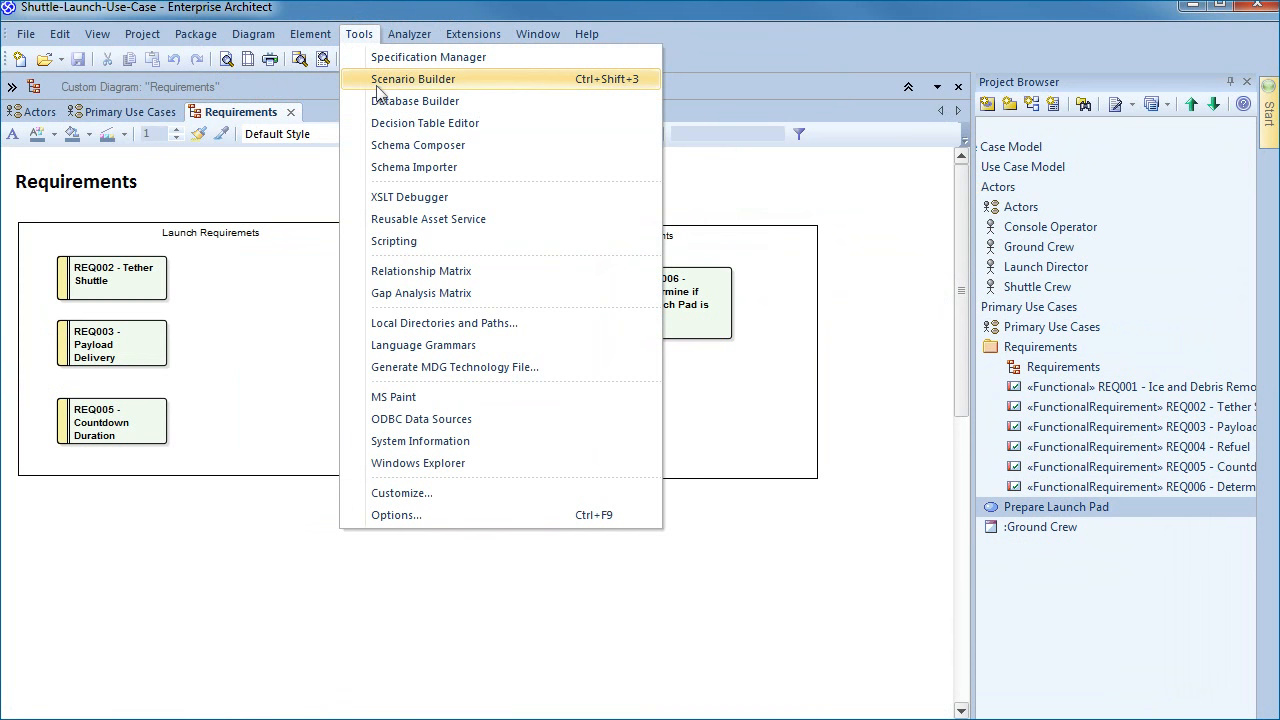
Open the Scenario Builder for Prepare Launch Pad and view requirement REQ001's details
{"action": "left_click", "coordinate": [413, 79]}
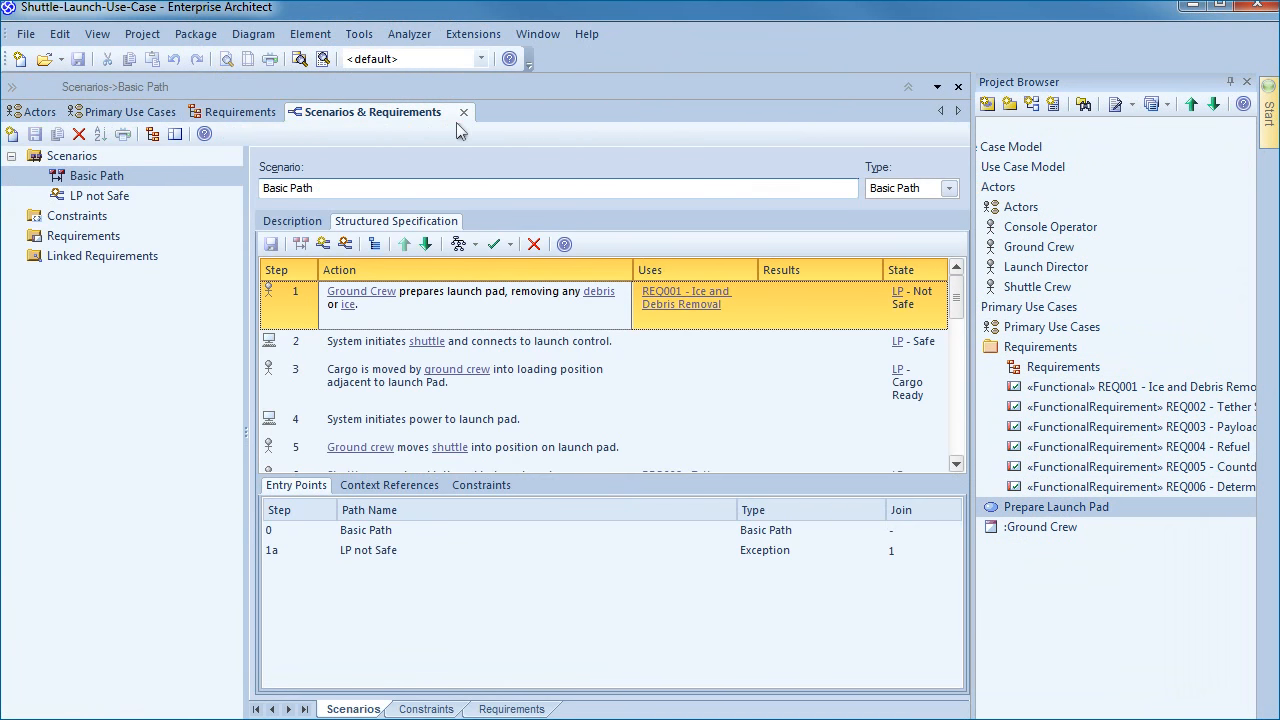
{"action": "mouse_move", "coordinate": [685, 298]}
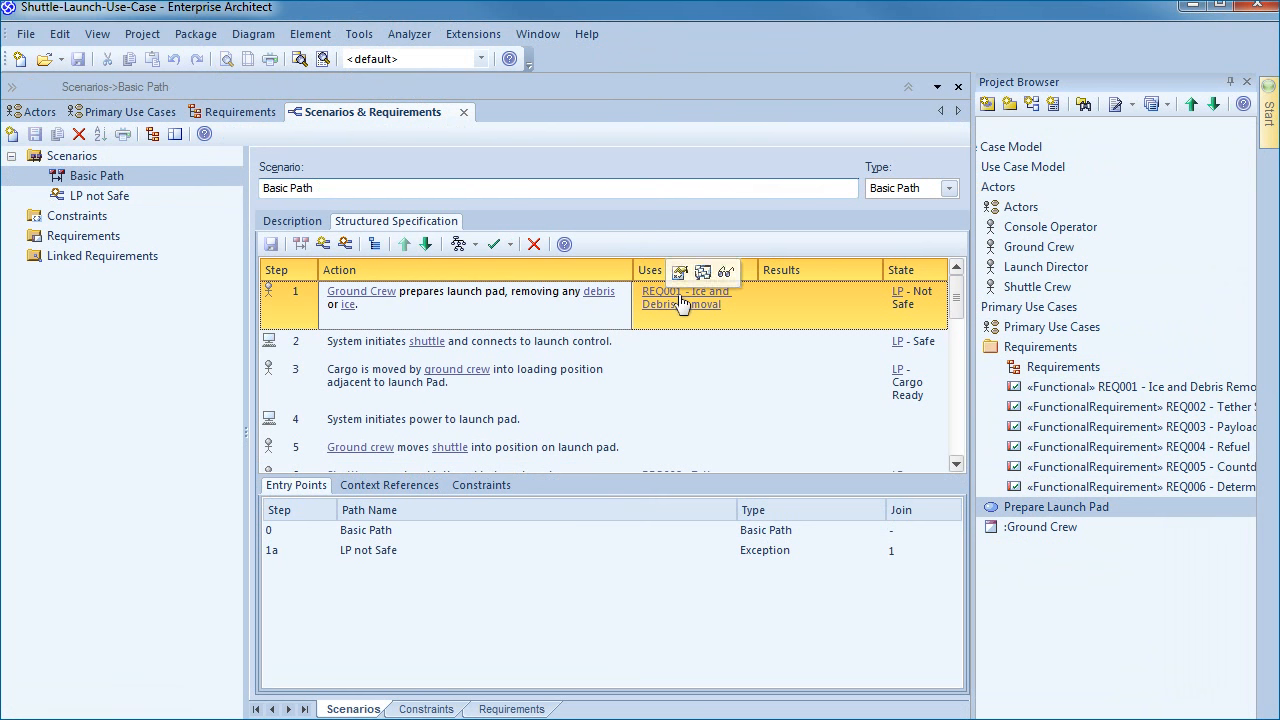
{"action": "left_click", "coordinate": [680, 272]}
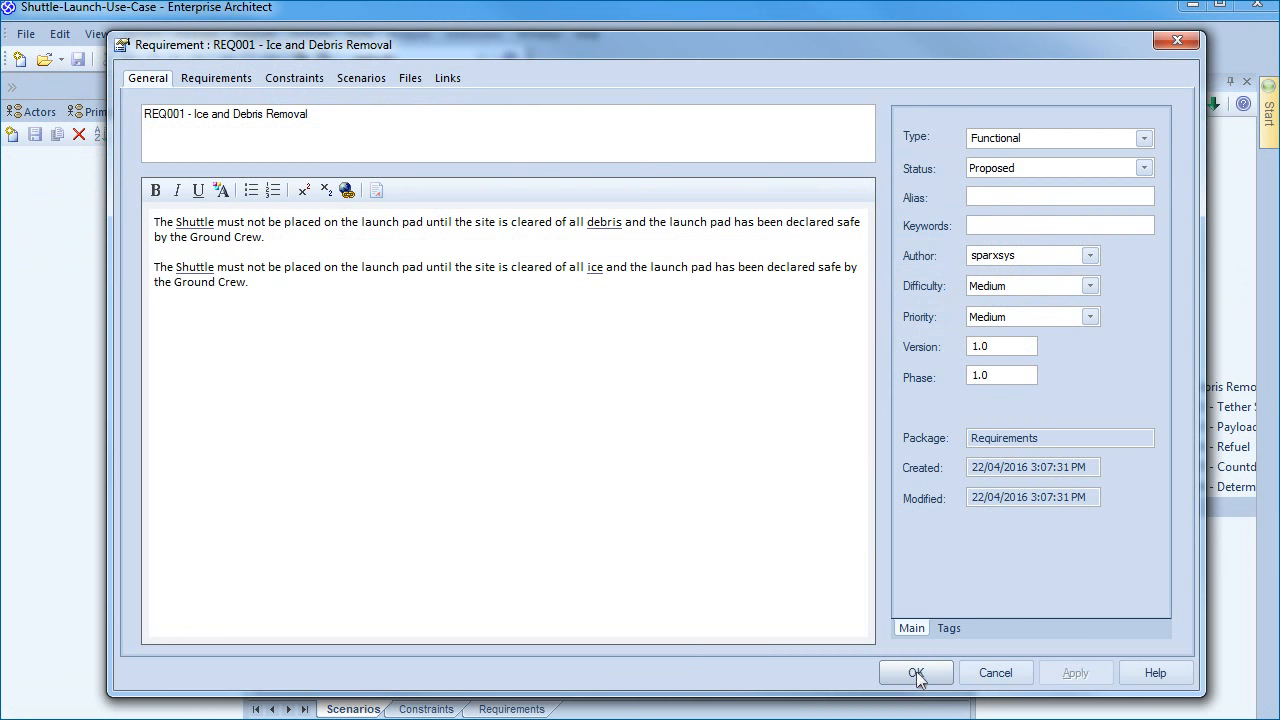
{"action": "left_click", "coordinate": [916, 672]}
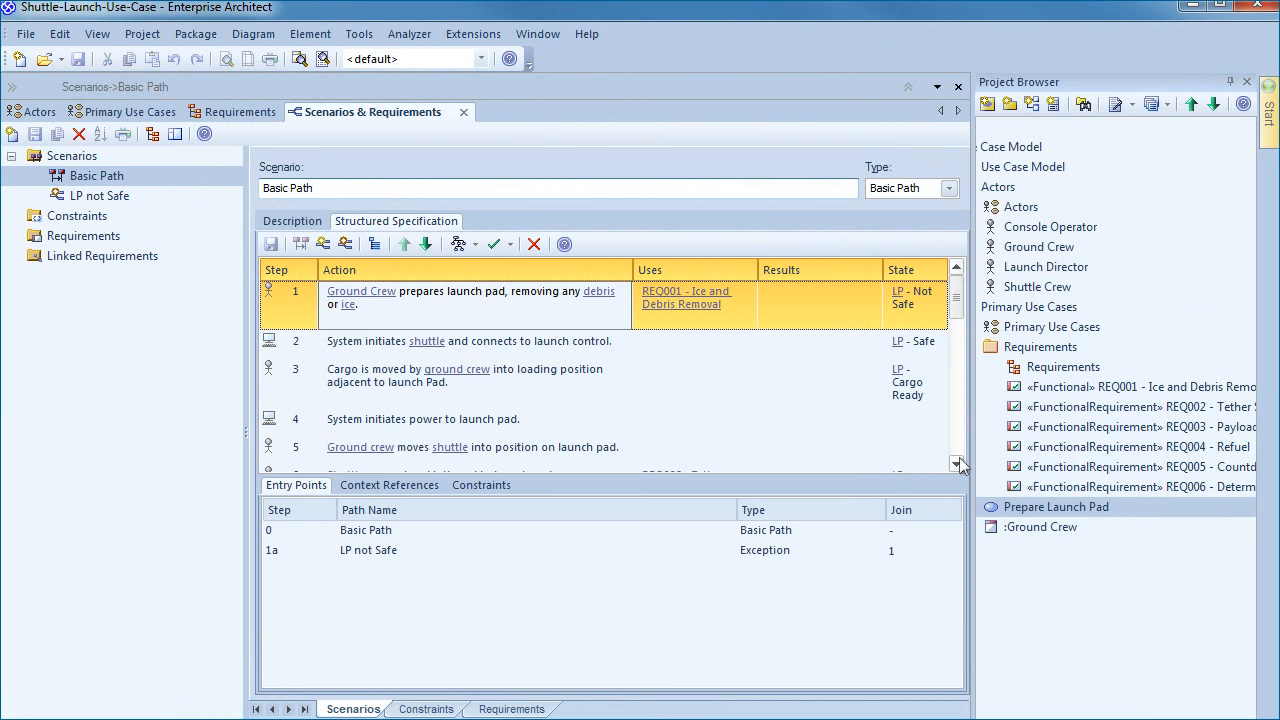
View REQ002 from step 6 and the Ground Crew actor from step 3, closing each
{"action": "left_click", "coordinate": [957, 464]}
{"action": "left_click", "coordinate": [957, 464]}
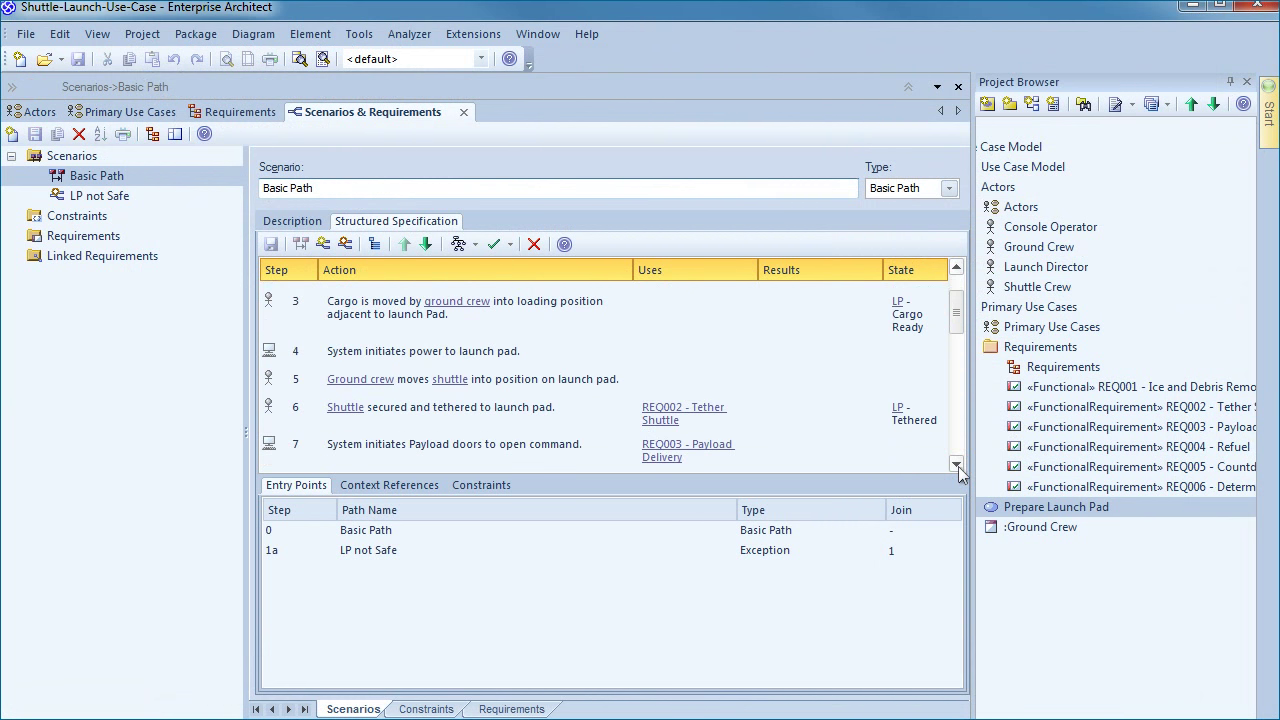
{"action": "left_click", "coordinate": [683, 407]}
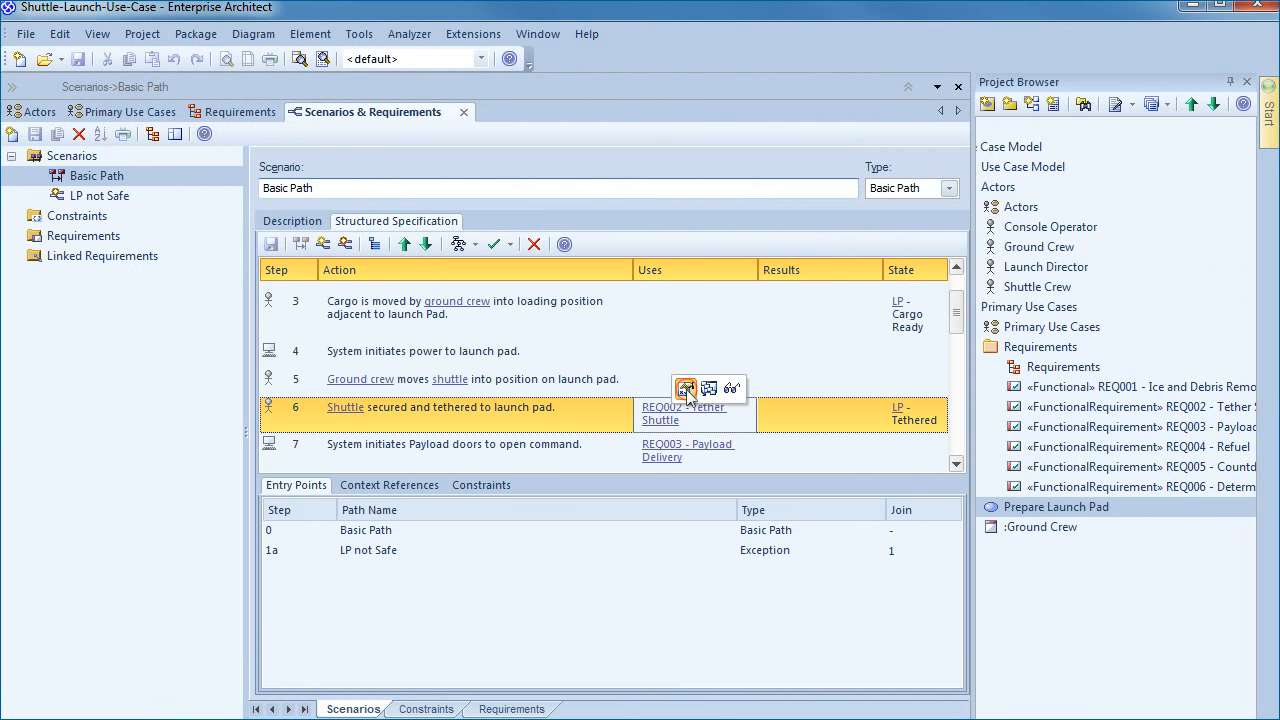
{"action": "left_click", "coordinate": [688, 390]}
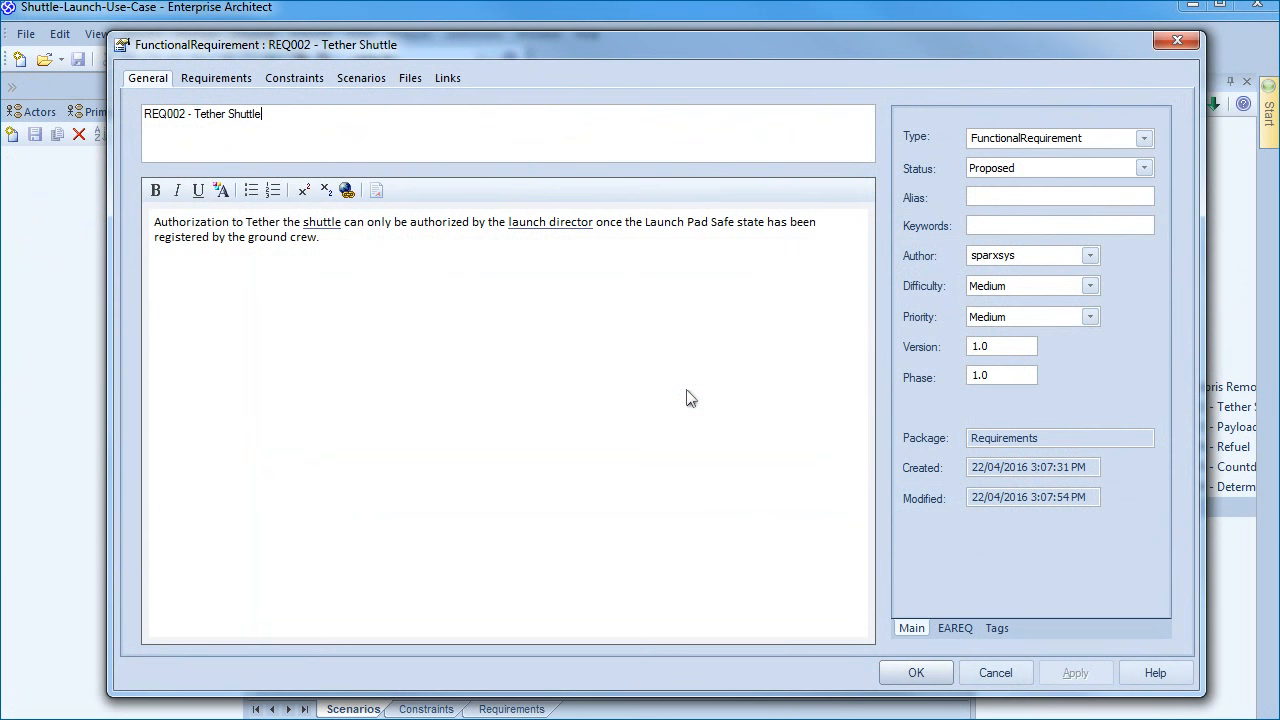
{"action": "left_click", "coordinate": [916, 672]}
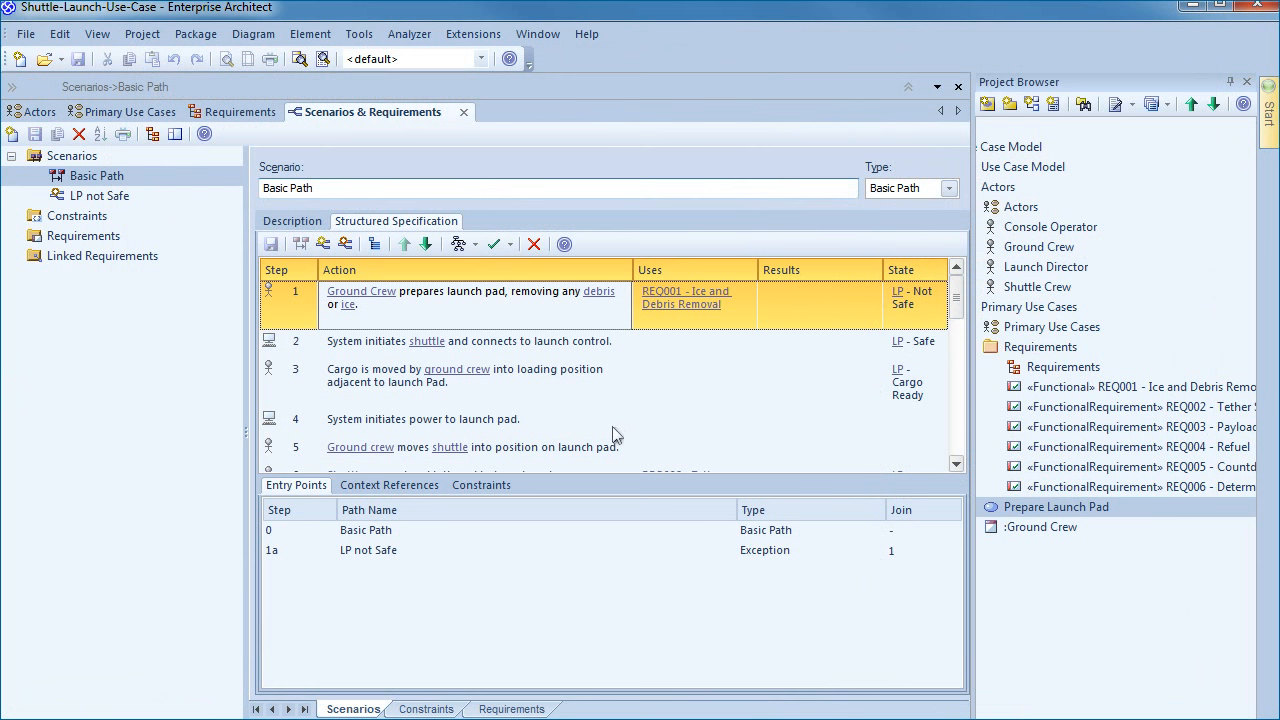
{"action": "mouse_move", "coordinate": [427, 341]}
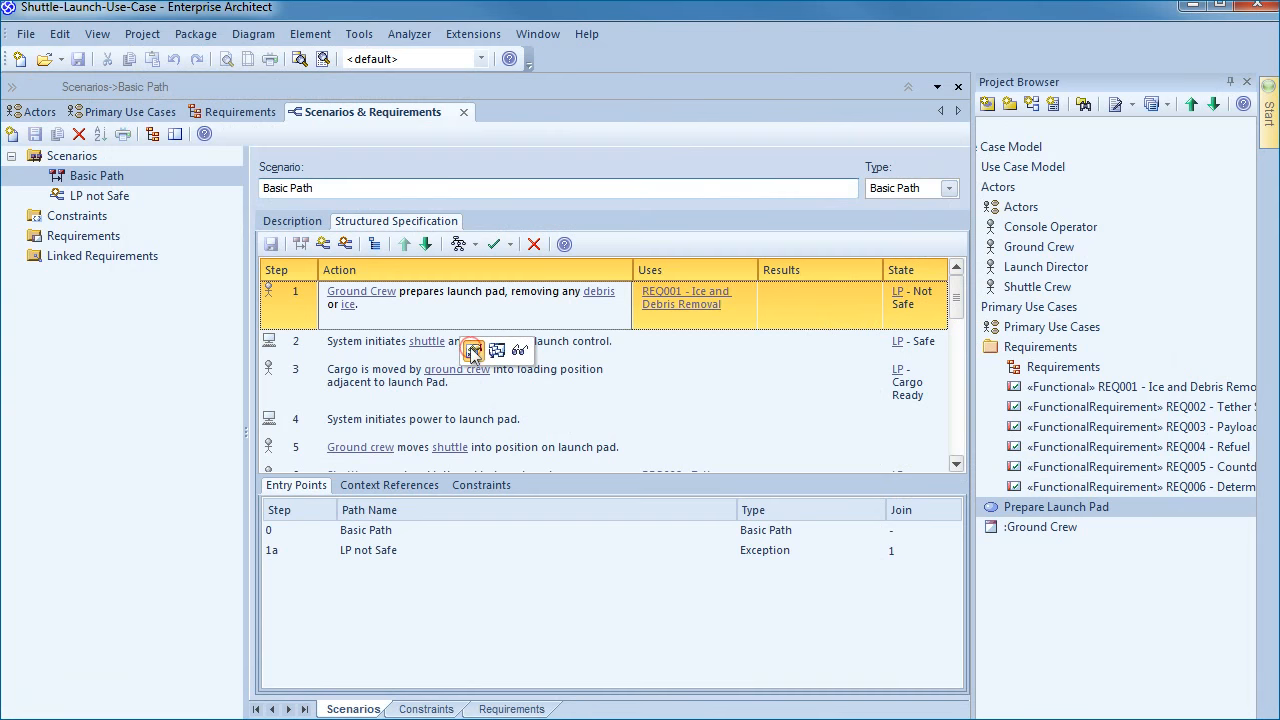
{"action": "left_click", "coordinate": [472, 370]}
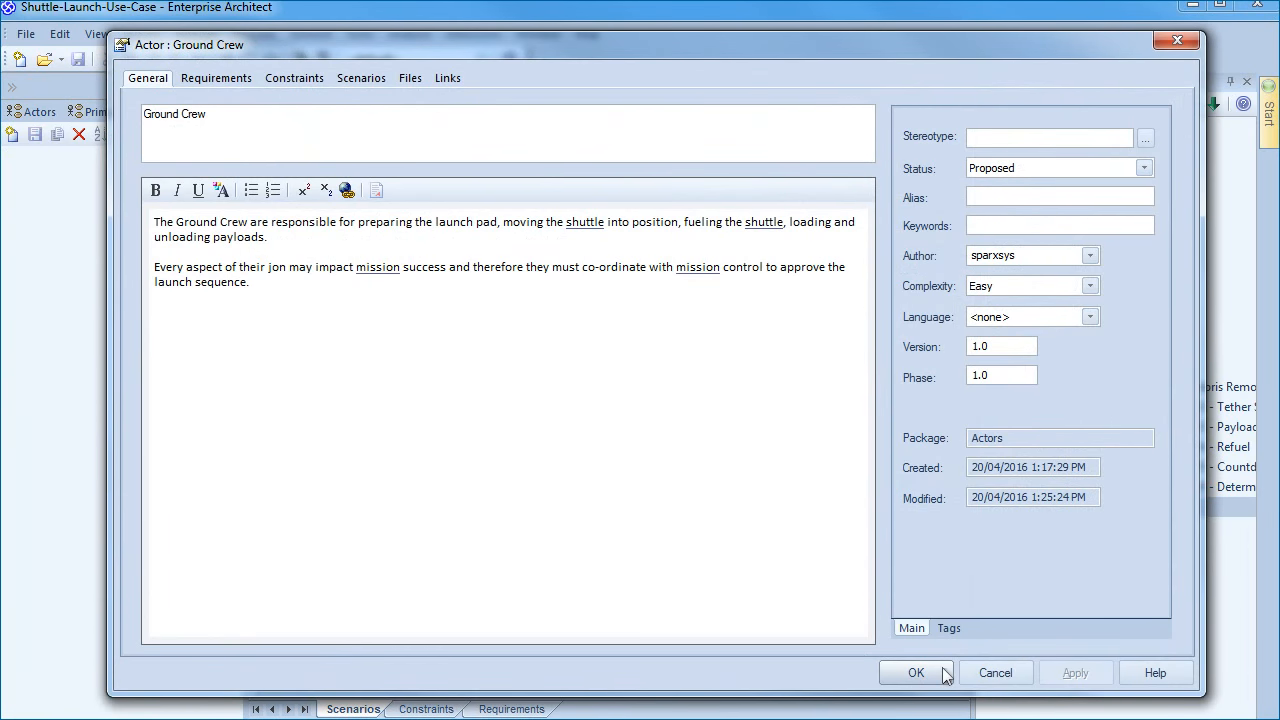
{"action": "left_click", "coordinate": [945, 674]}
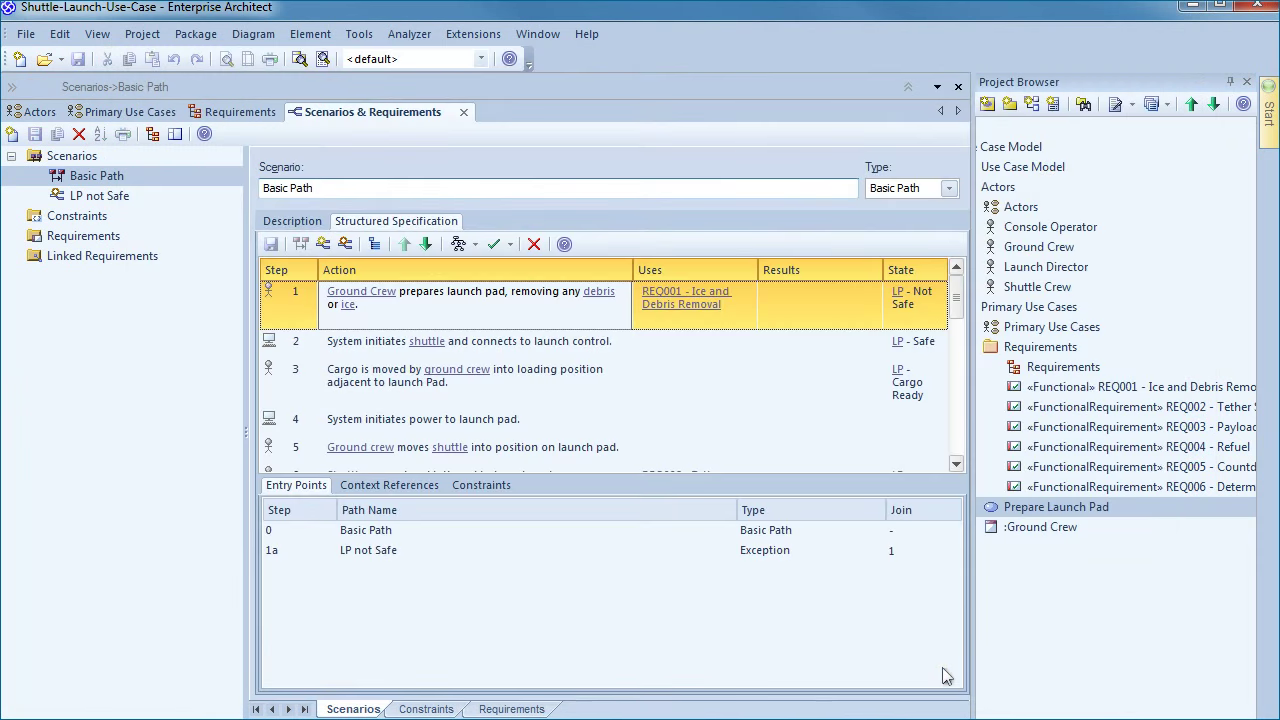
Read the Basic Path through step 21, then show the LP not Safe exception scenario
{"action": "left_click", "coordinate": [956, 464]}
{"action": "left_click", "coordinate": [956, 464]}
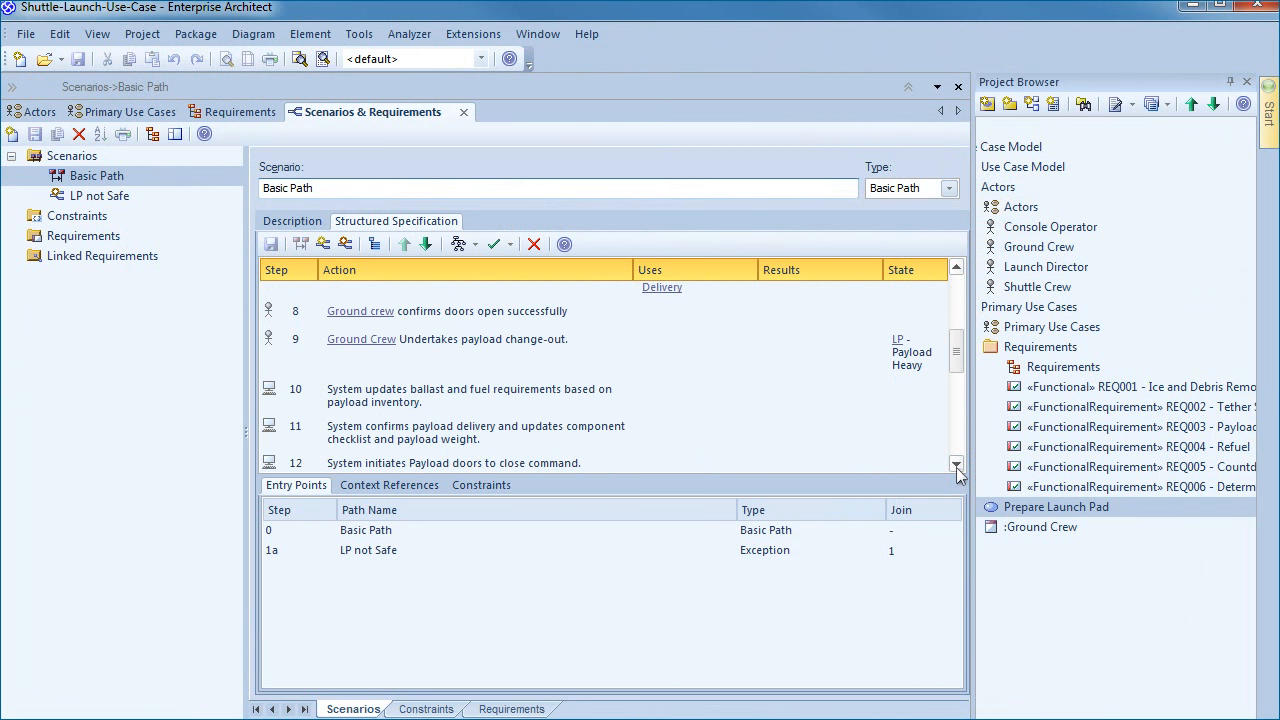
{"action": "left_click", "coordinate": [956, 466]}
{"action": "left_click", "coordinate": [956, 466]}
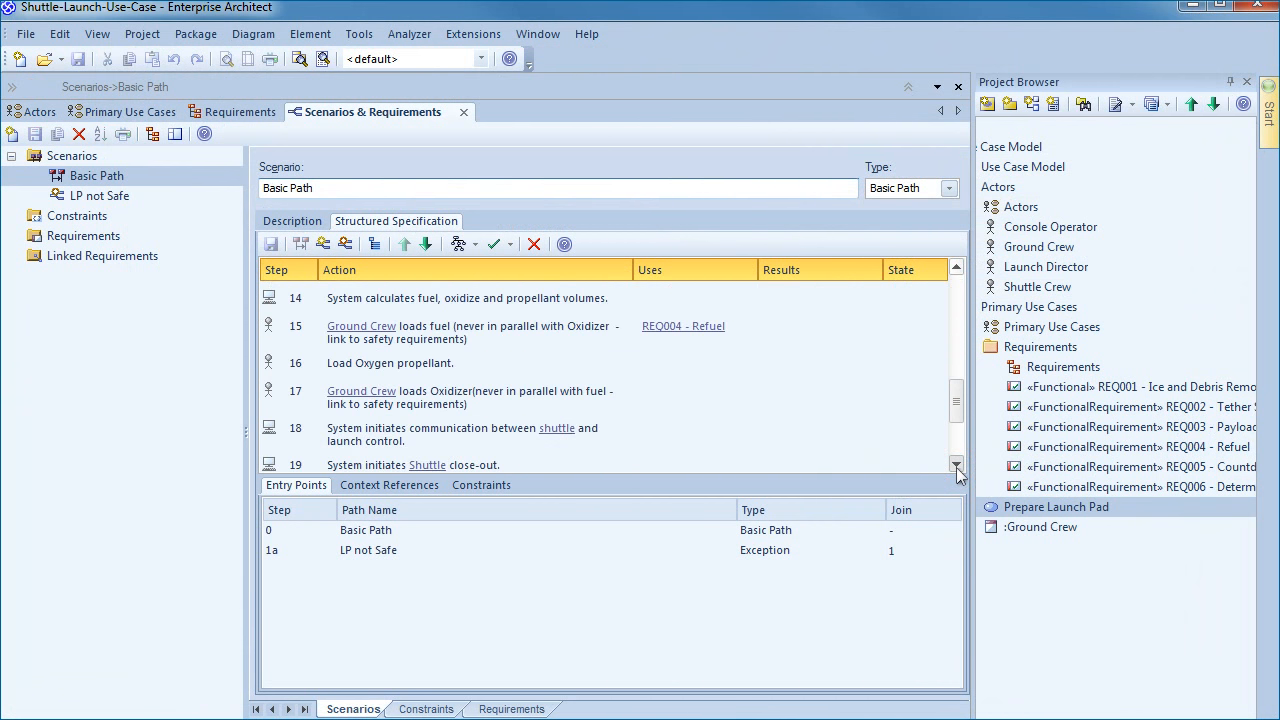
{"action": "left_click", "coordinate": [956, 466]}
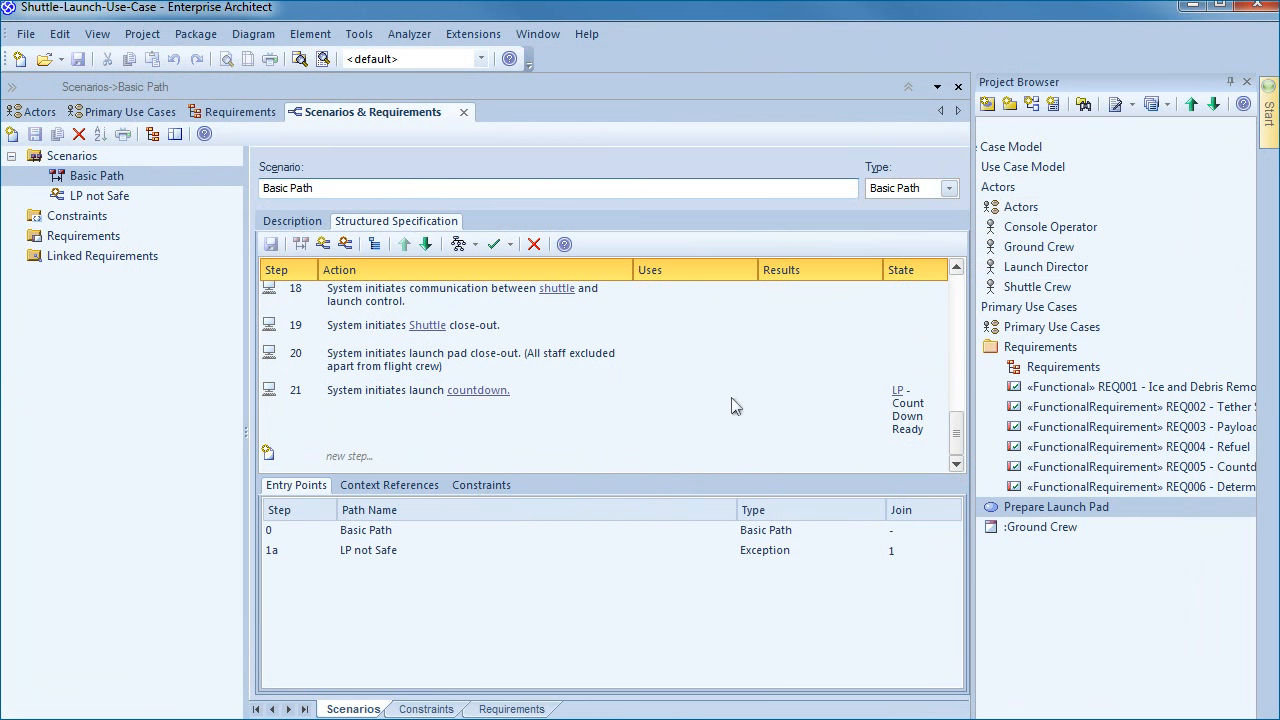
{"action": "double_click", "coordinate": [373, 551]}
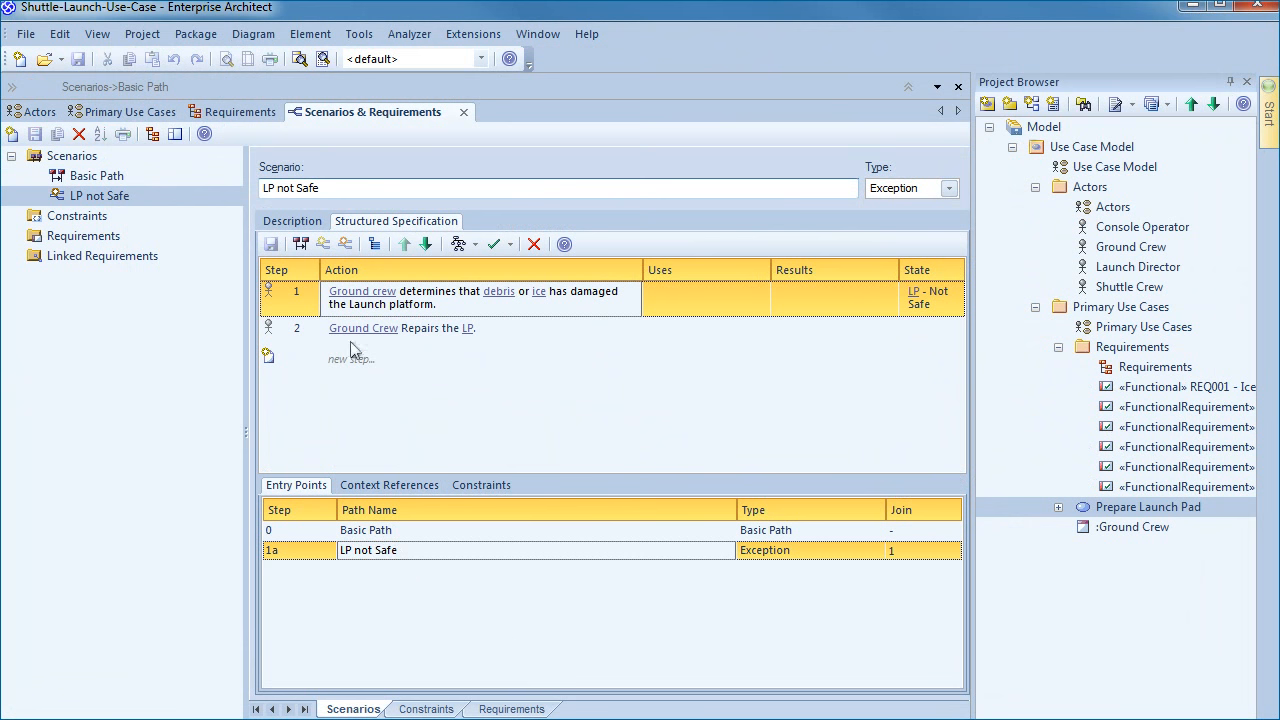
Select Basic Path in the Scenarios tree to show its steps again
{"action": "left_click", "coordinate": [301, 244]}
{"action": "left_click", "coordinate": [301, 247]}
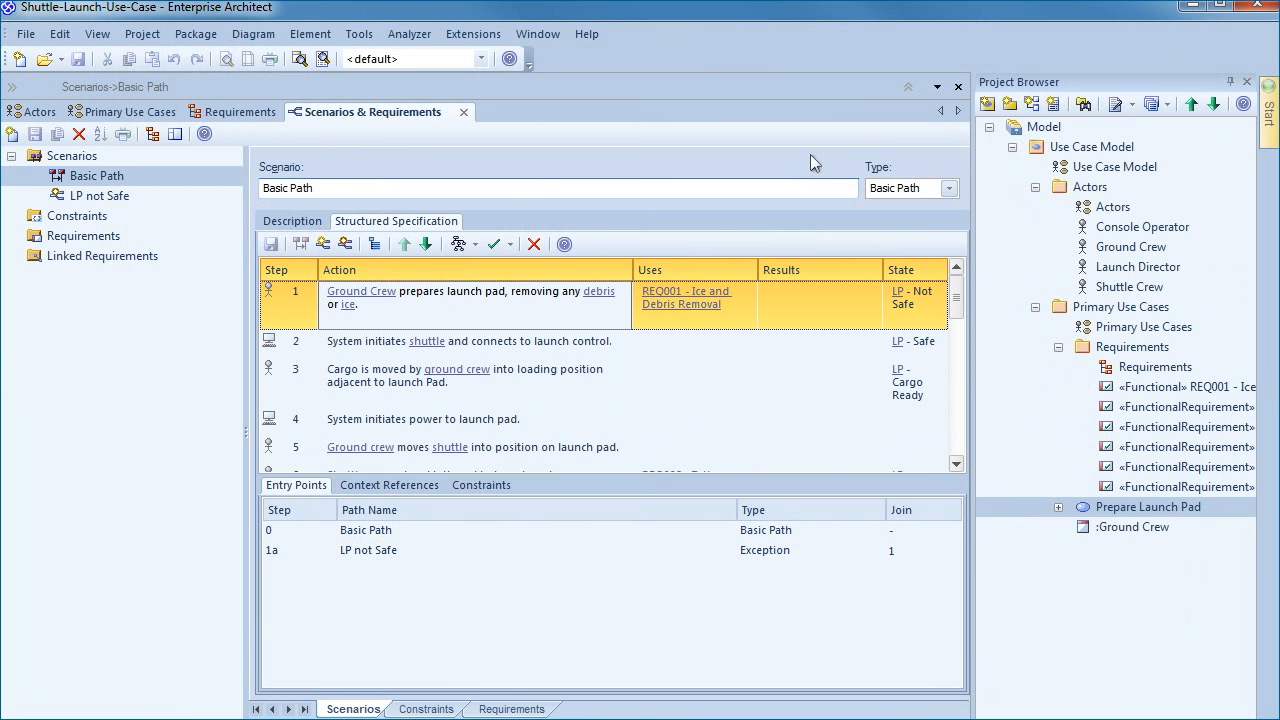
{"action": "mouse_move", "coordinate": [361, 291]}
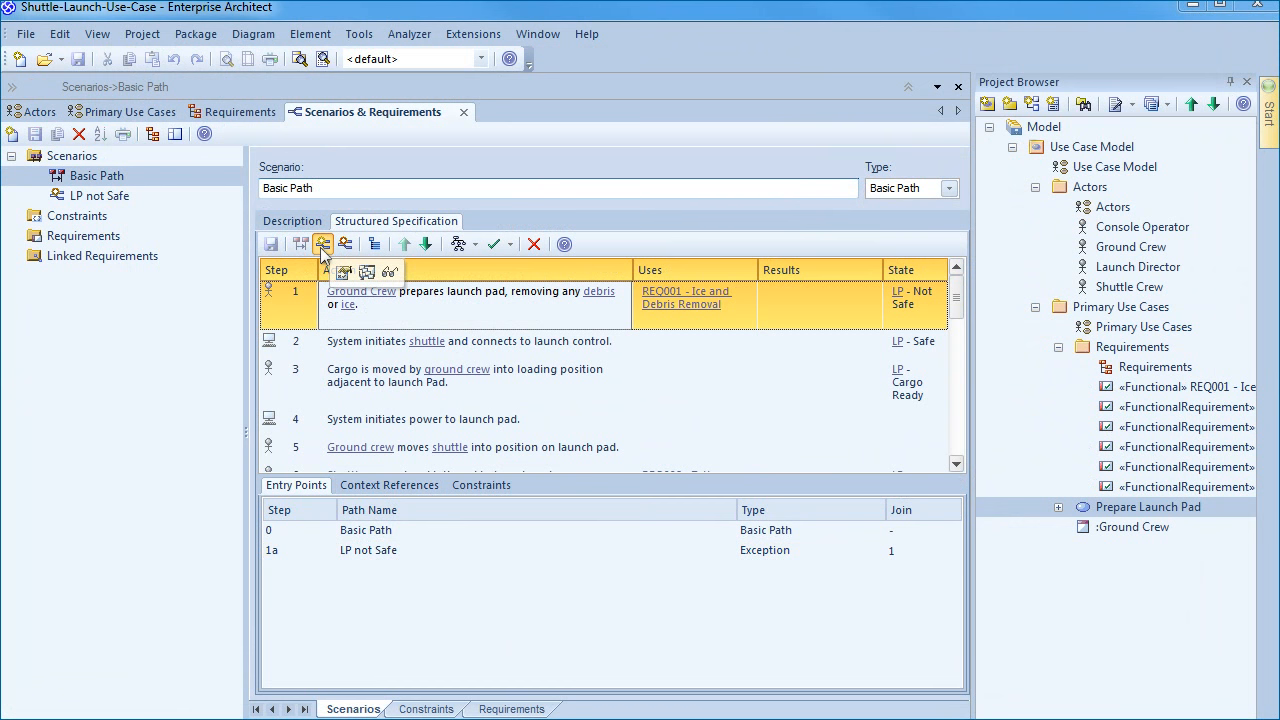
Create alternate path 'Shuttle Payload Includes Satellite' as entry 1b and show its description
{"action": "left_click", "coordinate": [323, 244]}
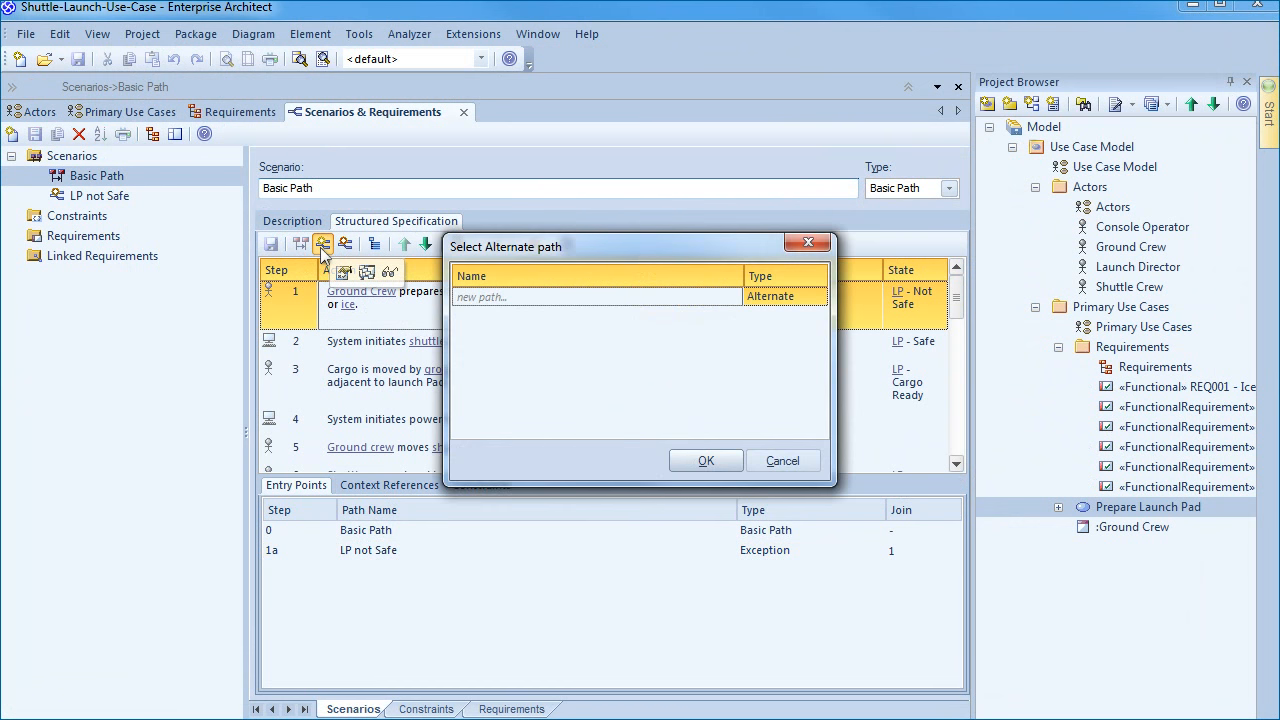
{"action": "left_click", "coordinate": [469, 296]}
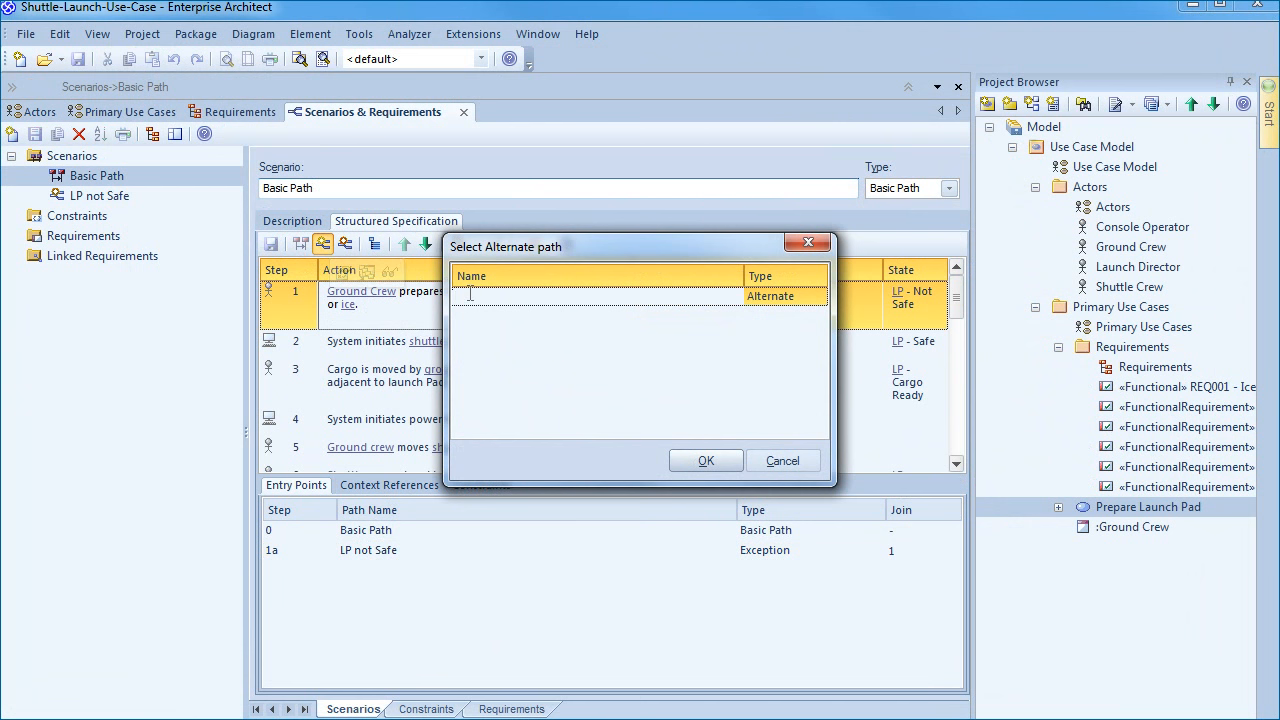
{"action": "type", "text": "Shuttle Payload Includes Satellite"}
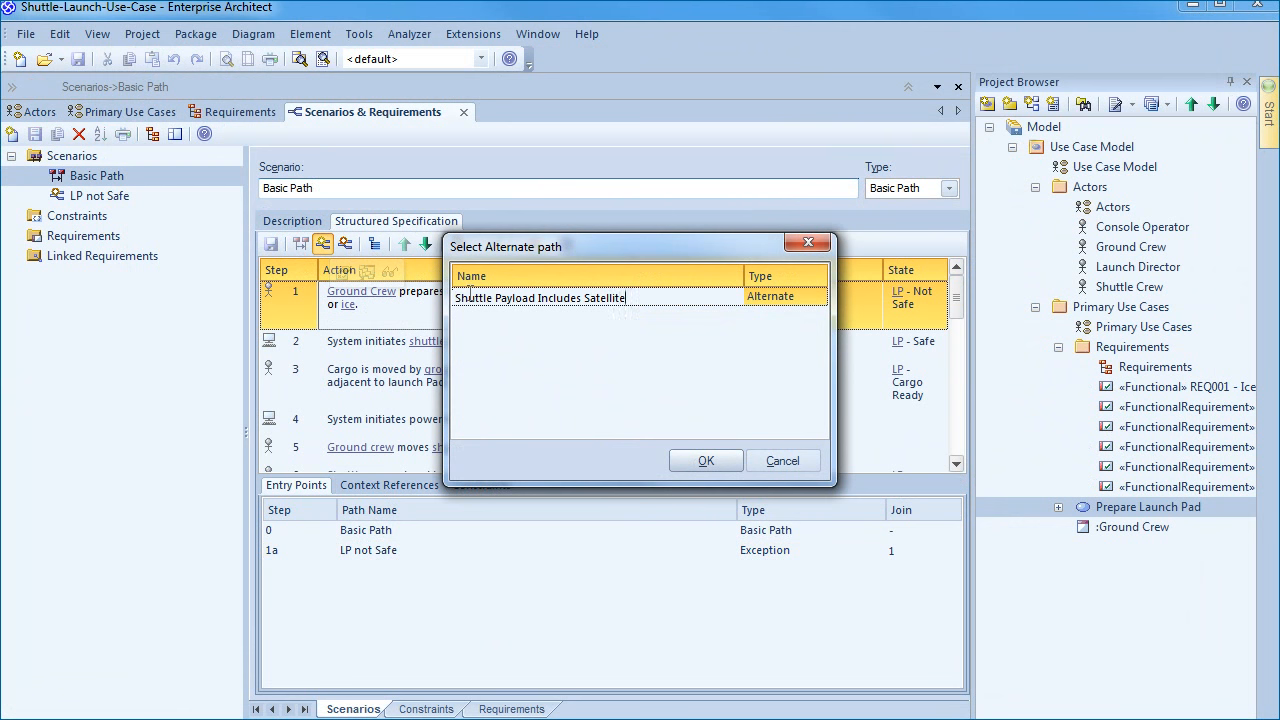
{"action": "left_click", "coordinate": [705, 460]}
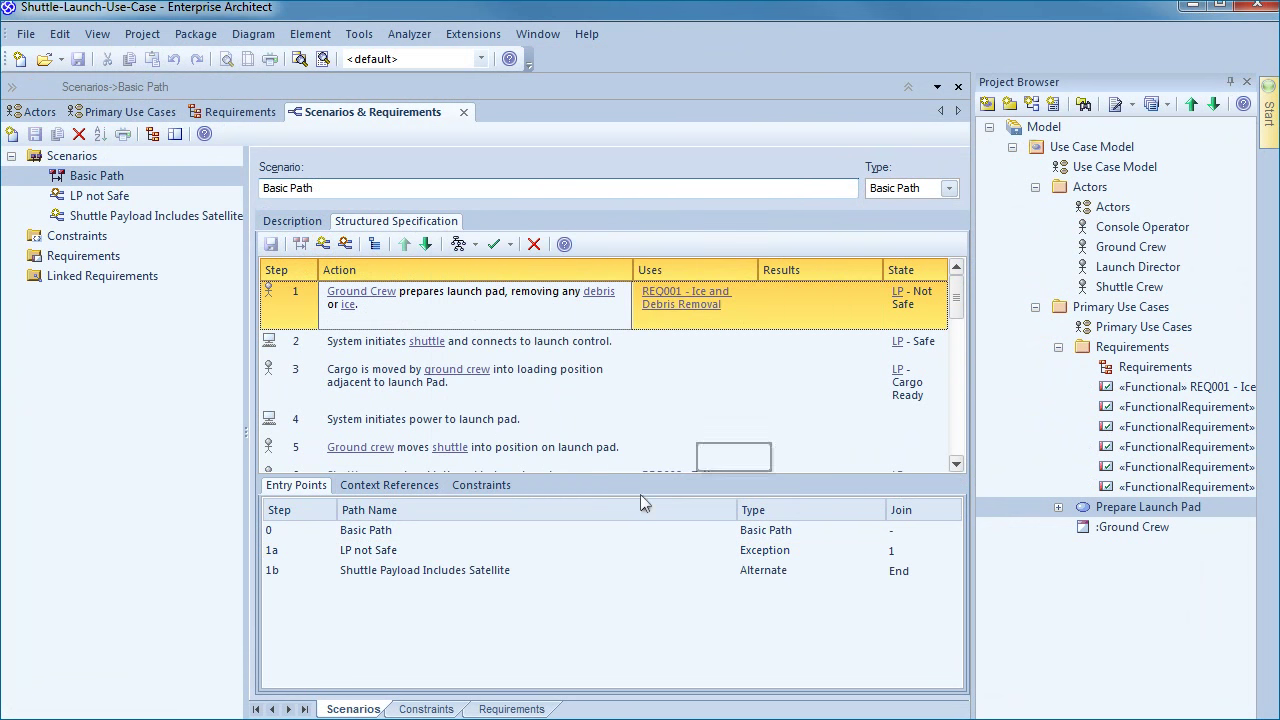
{"action": "double_click", "coordinate": [498, 572]}
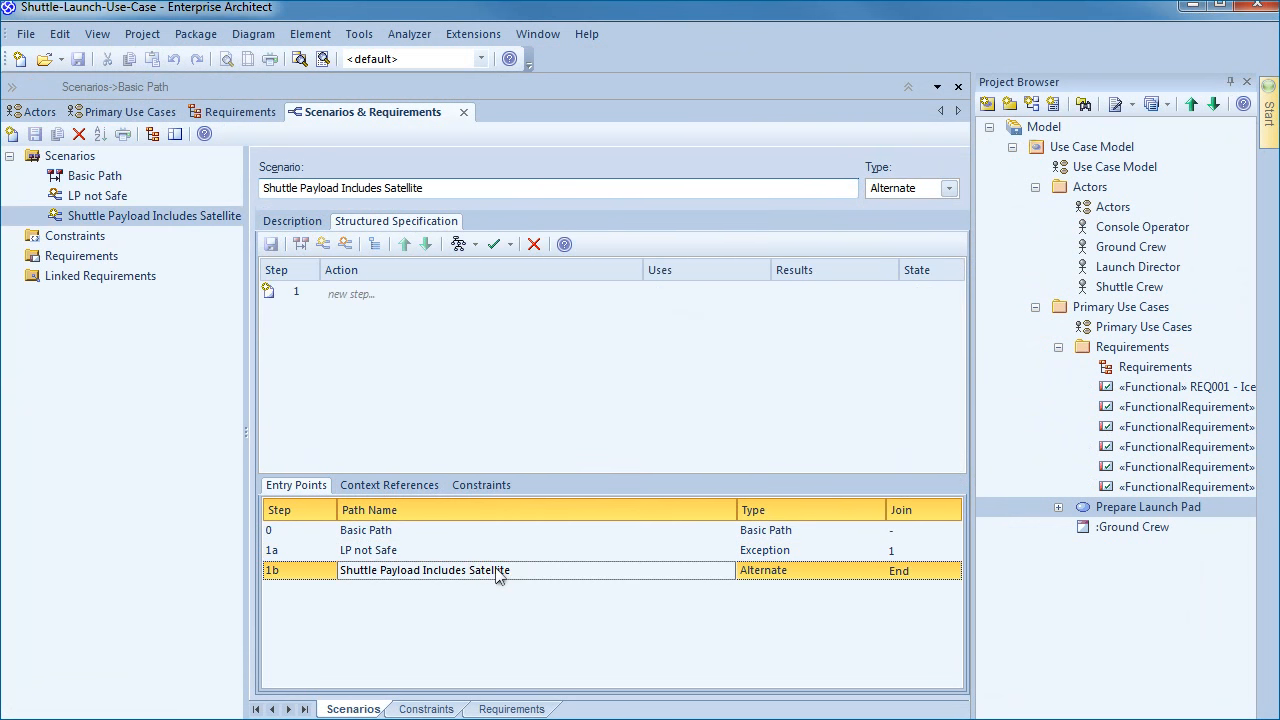
{"action": "left_click", "coordinate": [292, 221]}
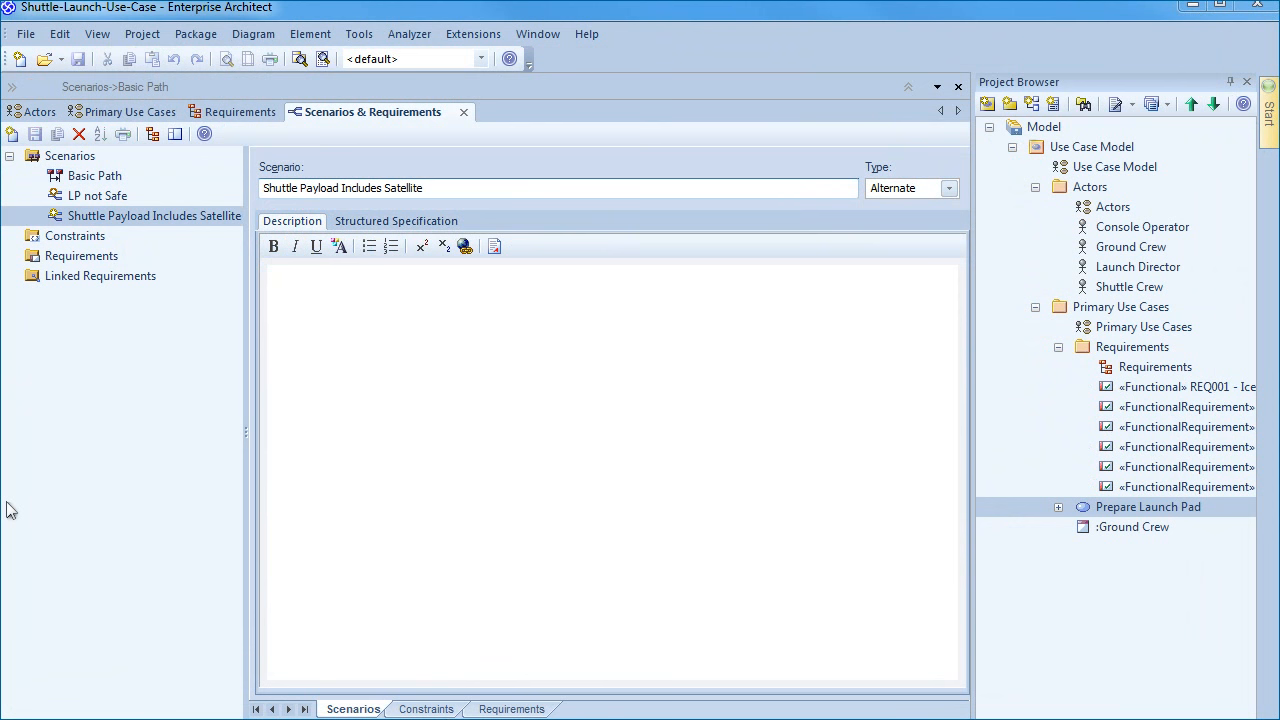
Paste the Basic Path text and convert it to new-line-delimited structured steps
{"action": "right_click", "coordinate": [300, 296]}
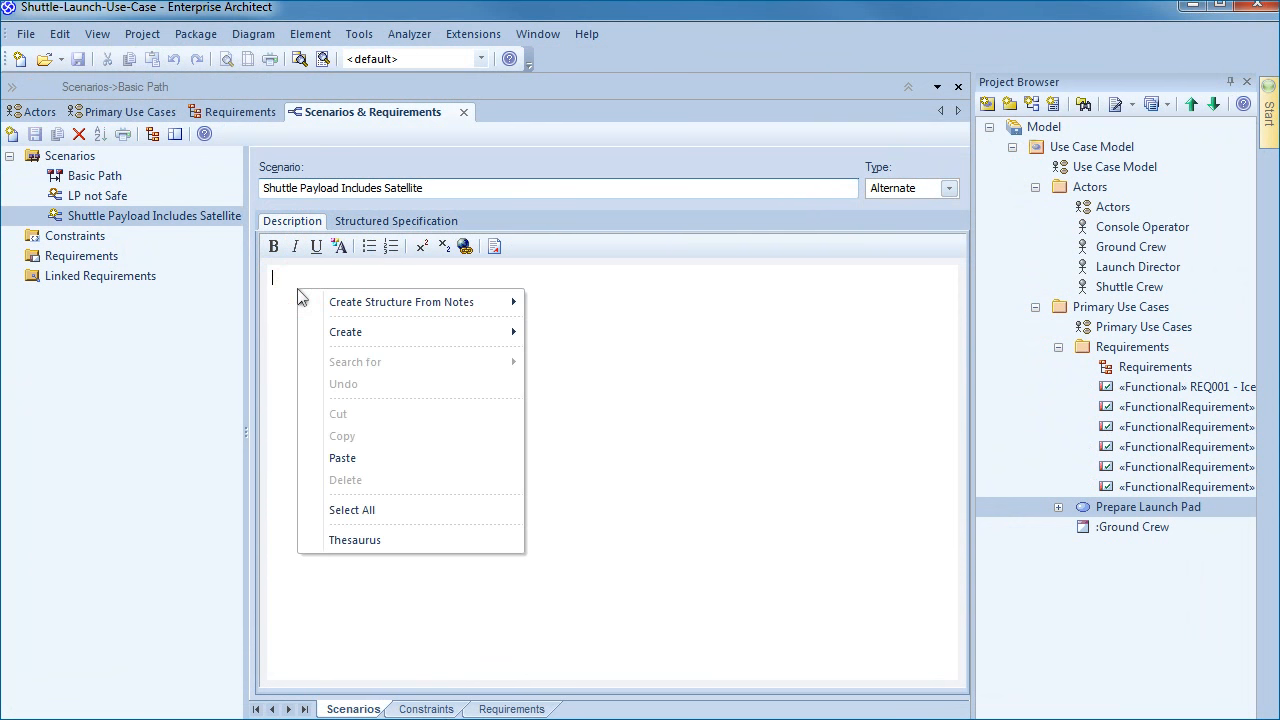
{"action": "left_click", "coordinate": [342, 458]}
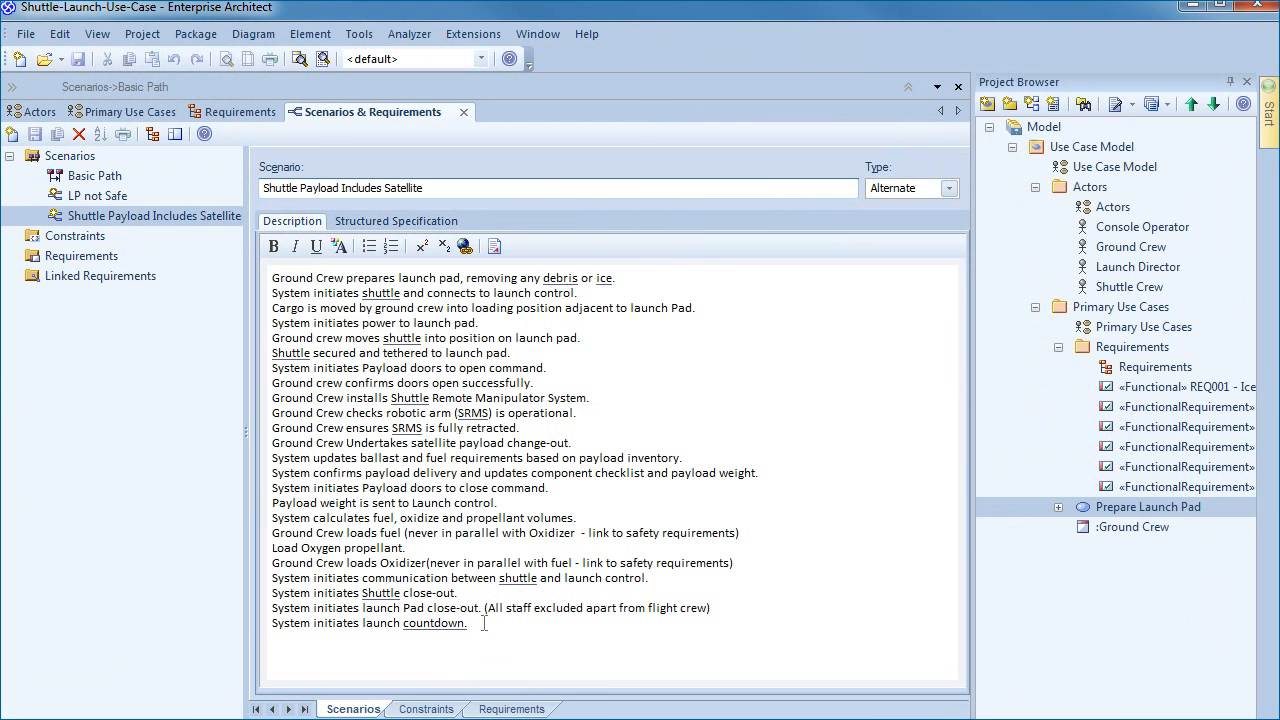
{"action": "left_click_drag", "start_coordinate": [486, 625], "coordinate": [235, 250]}
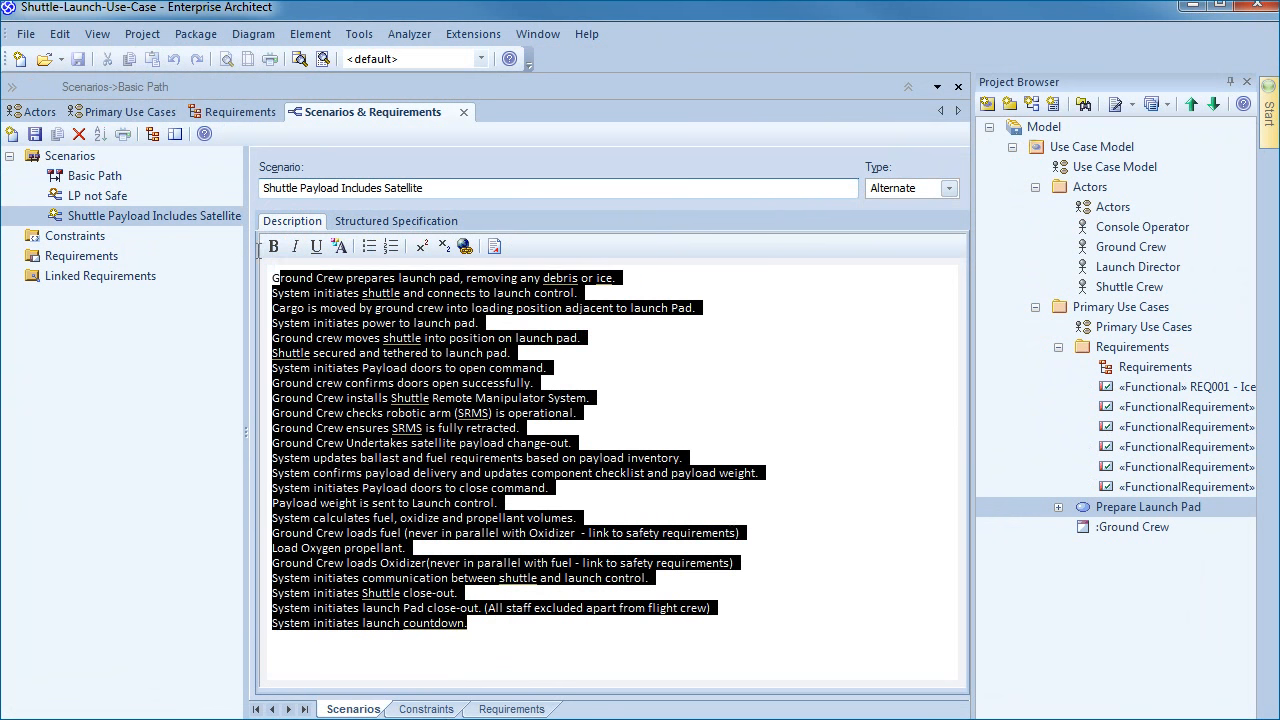
{"action": "right_click", "coordinate": [400, 320]}
{"action": "mouse_move", "coordinate": [498, 327]}
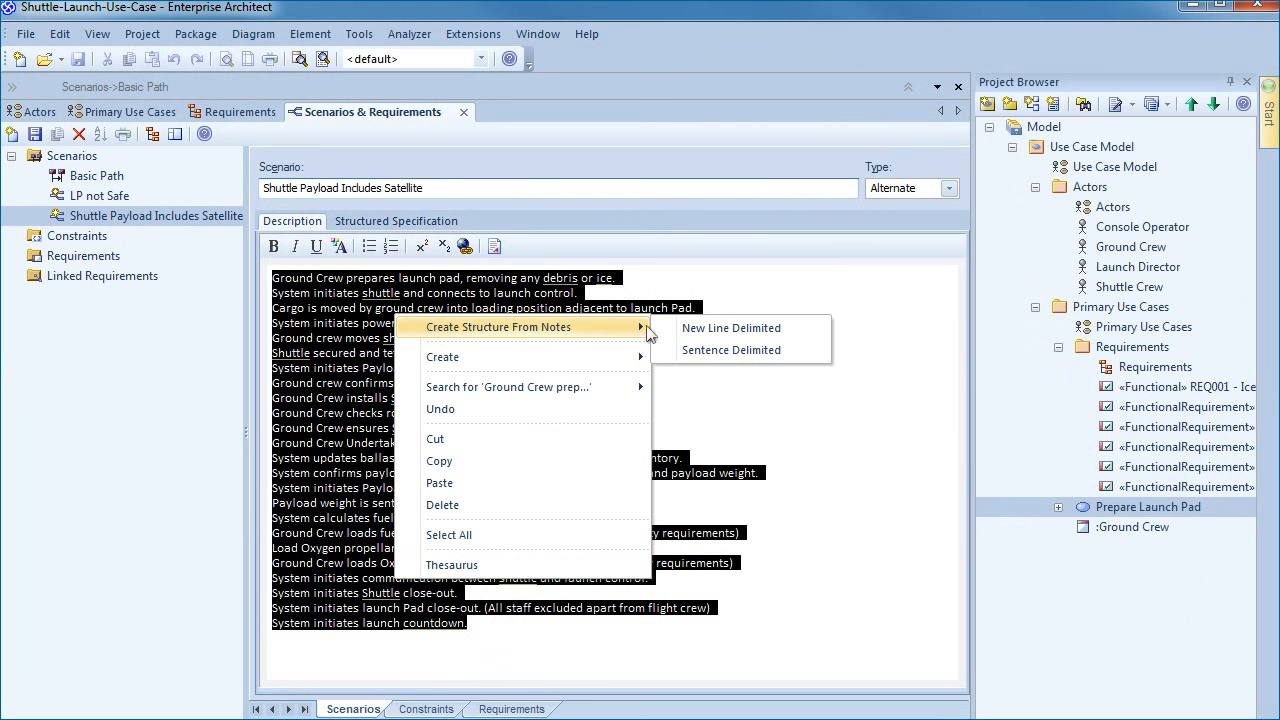
{"action": "left_click", "coordinate": [710, 332]}
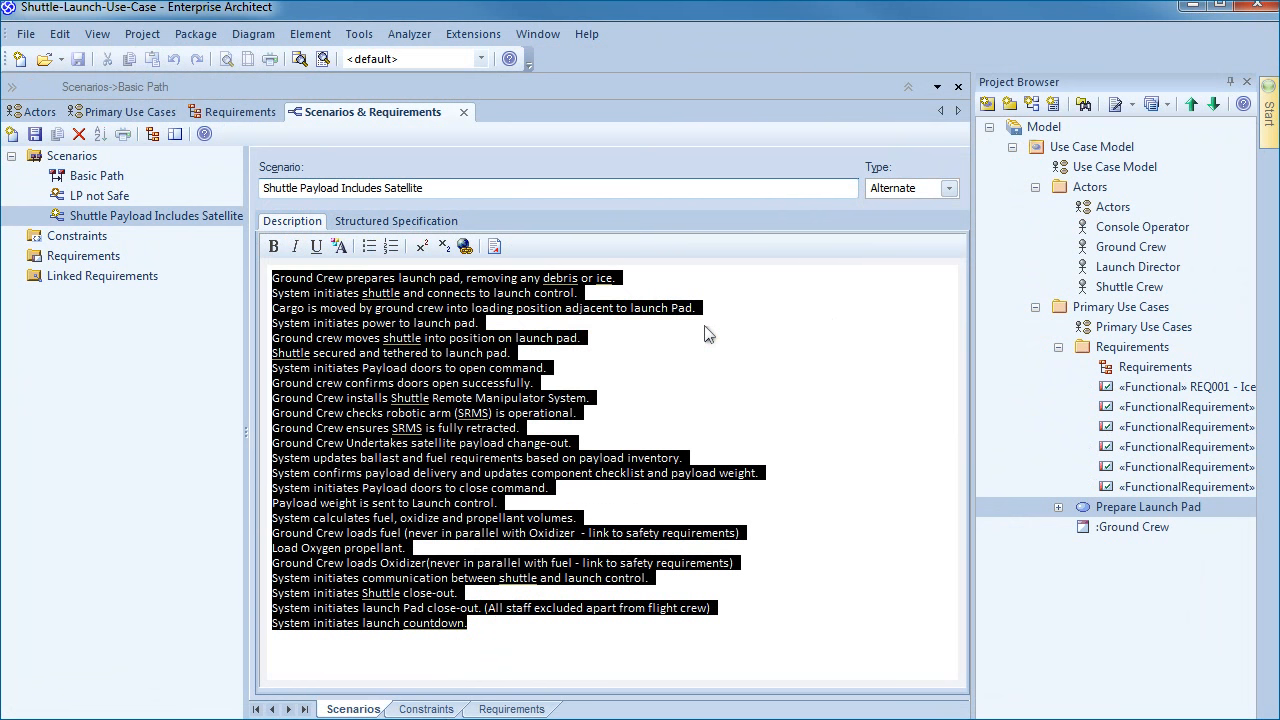
{"action": "left_click", "coordinate": [417, 221]}
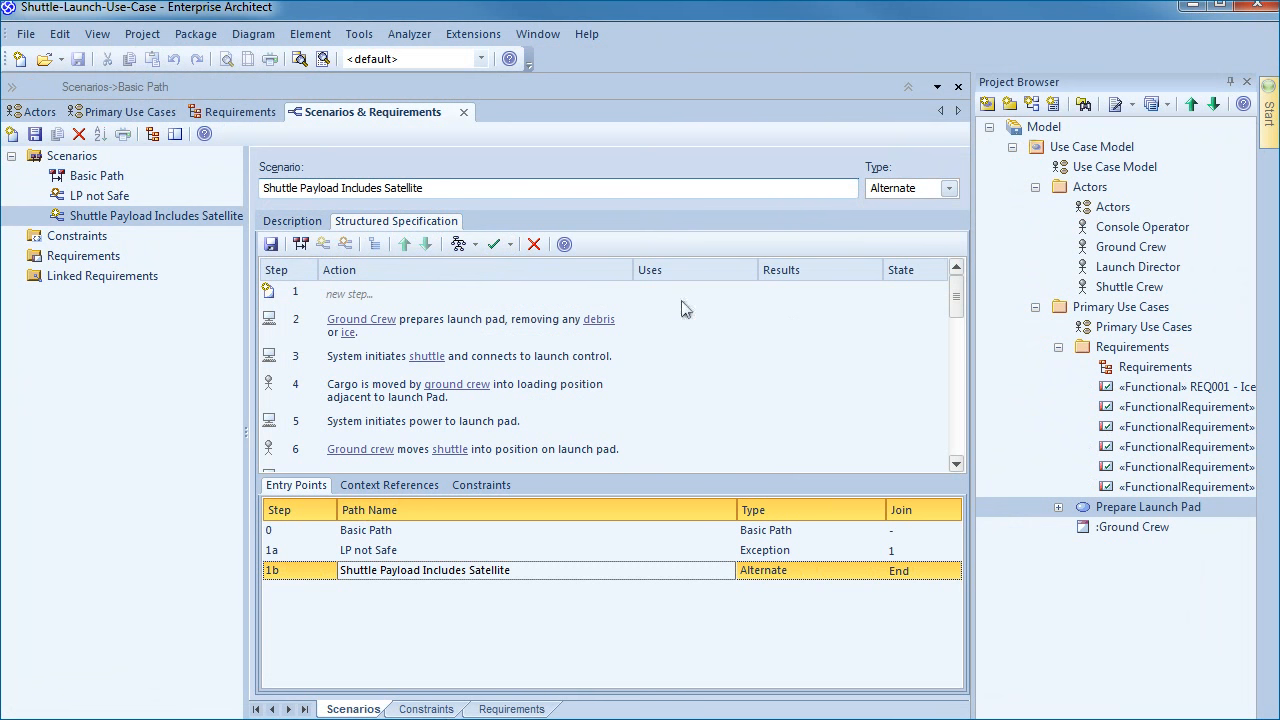
Save the new steps and review the Basic Path and LP not Safe scenarios
{"action": "left_click", "coordinate": [271, 244]}
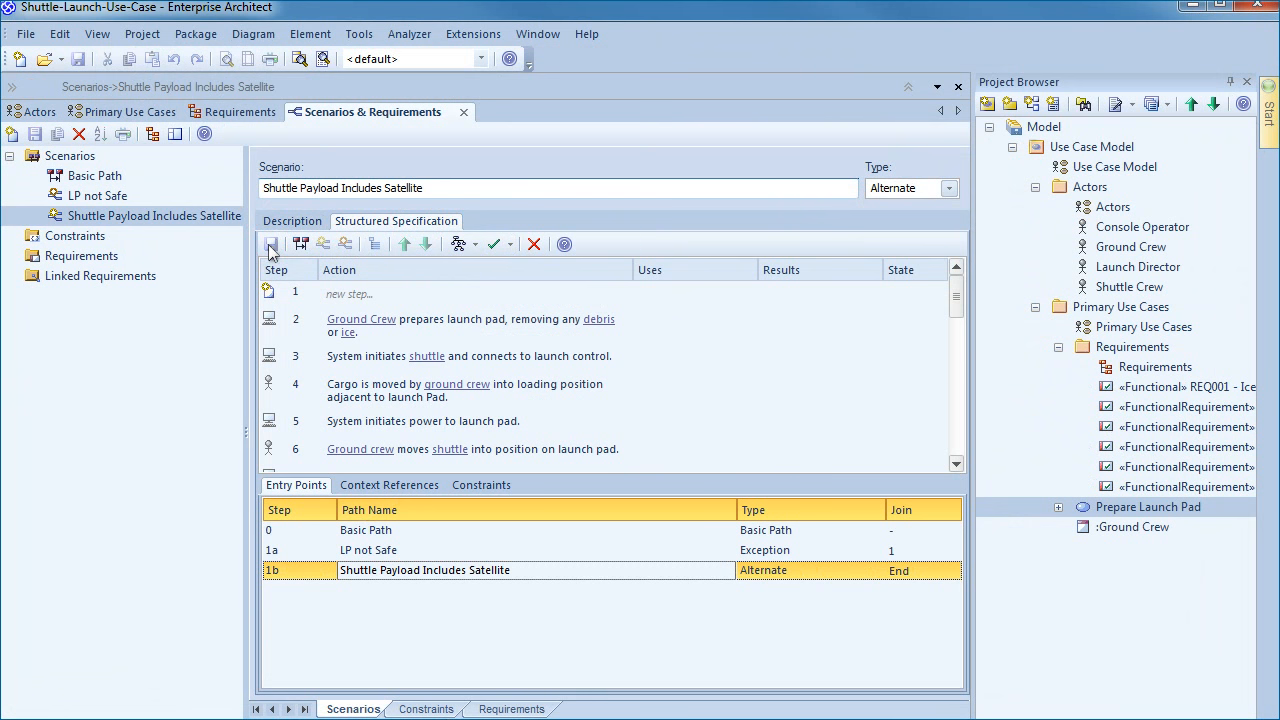
{"action": "left_click", "coordinate": [271, 244]}
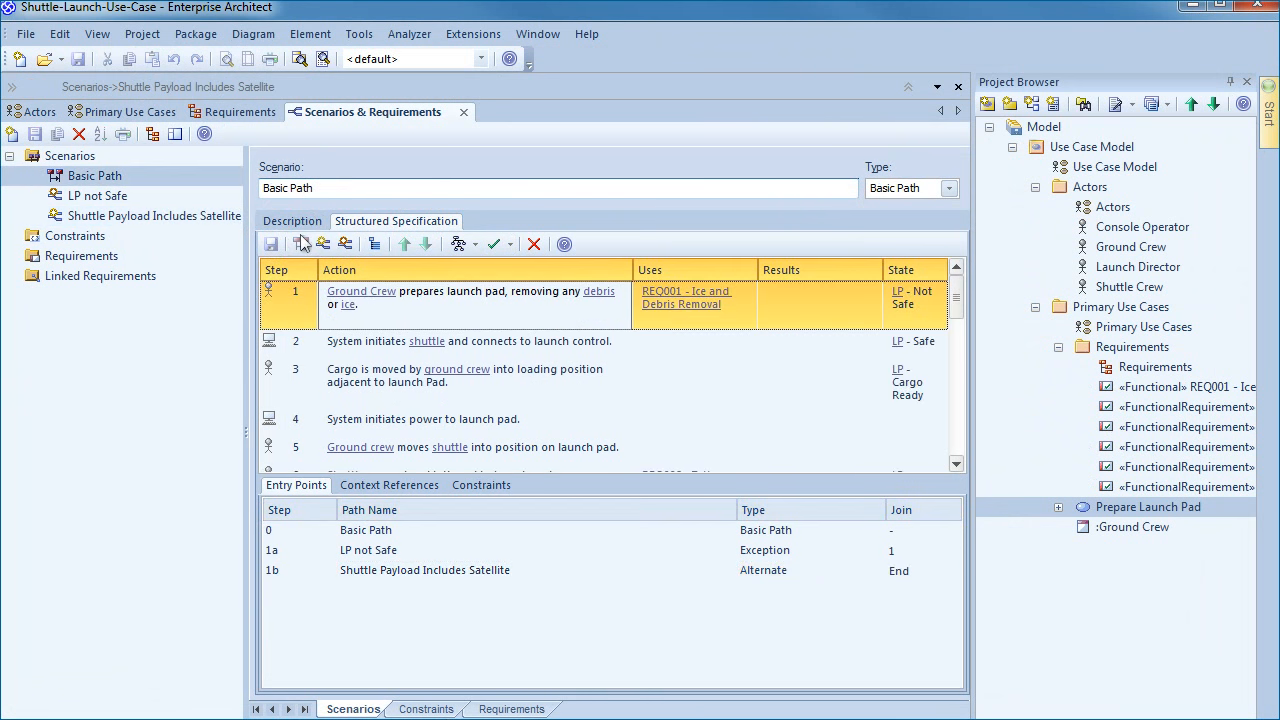
{"action": "double_click", "coordinate": [380, 551]}
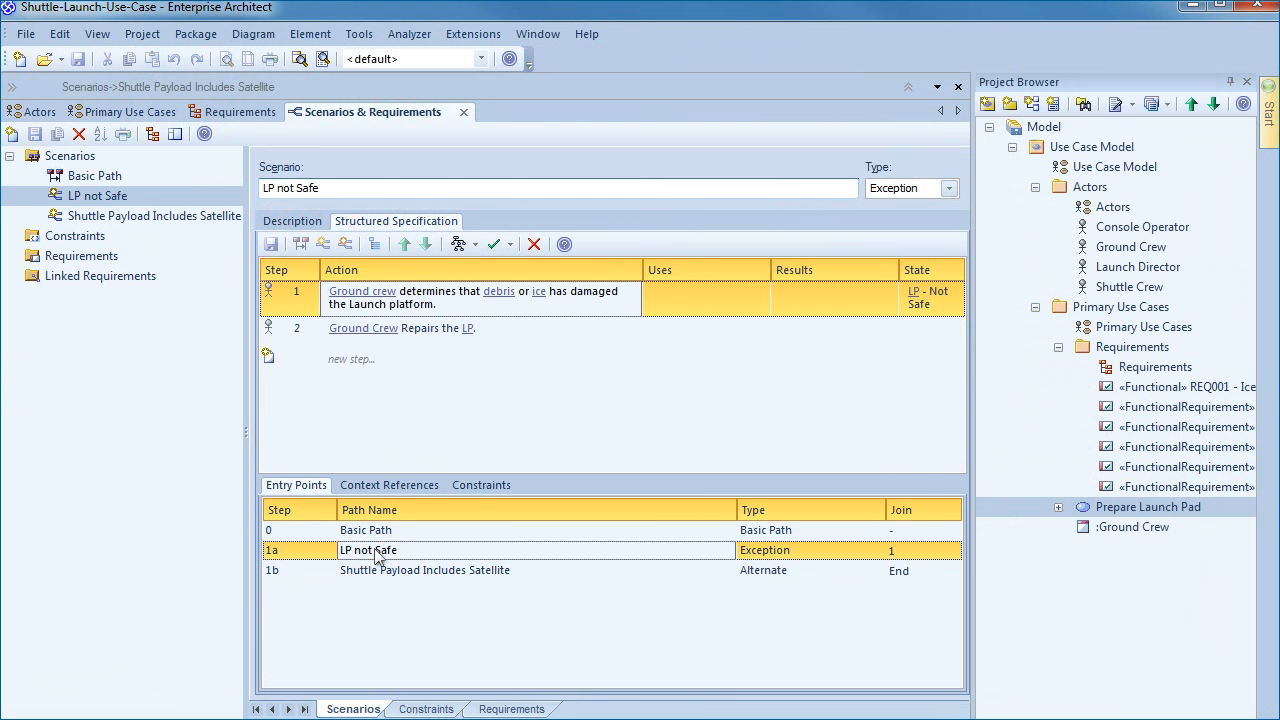
{"action": "double_click", "coordinate": [379, 571]}
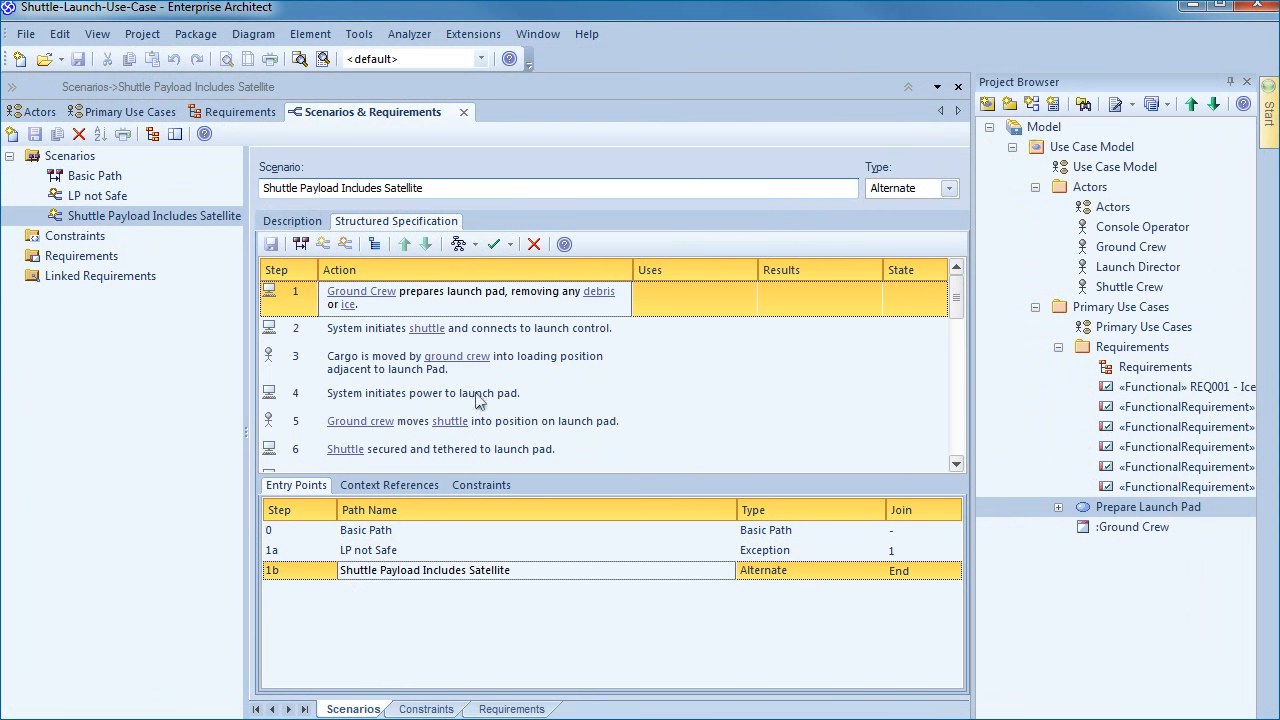
Toggle step 1 from system to actor, save, and select step 1
{"action": "left_click", "coordinate": [268, 291]}
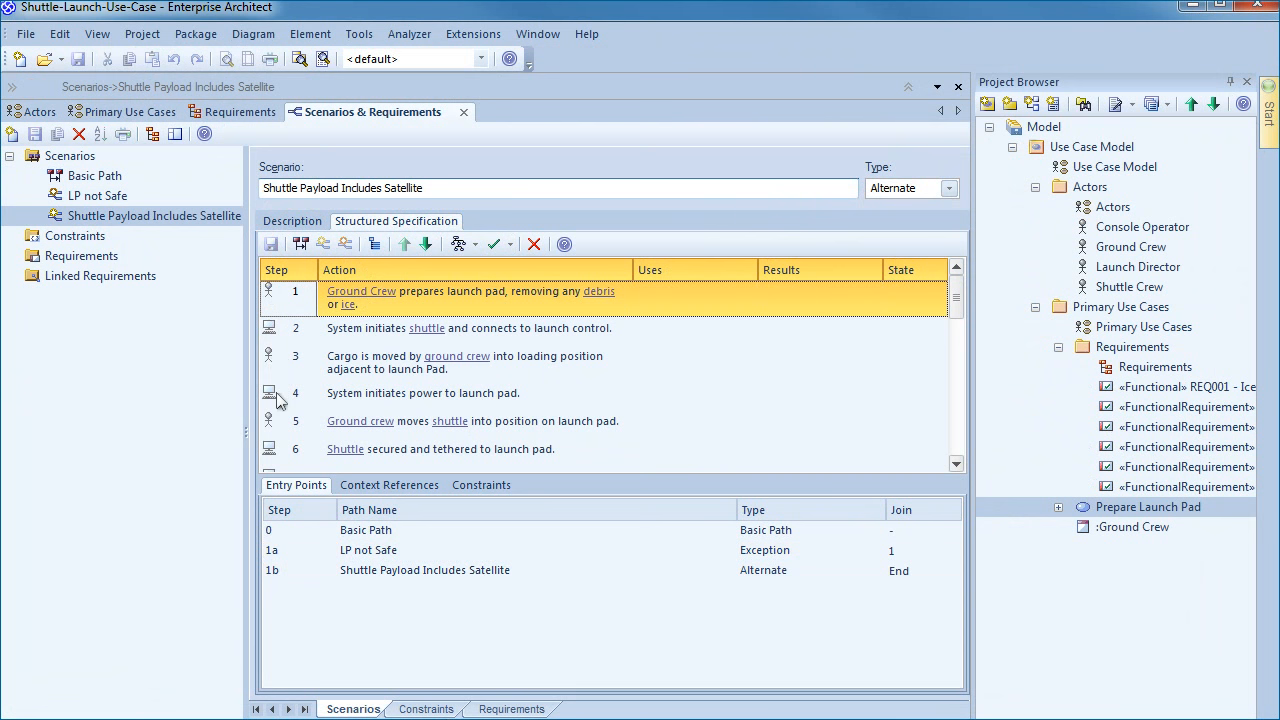
{"action": "left_click", "coordinate": [270, 396]}
{"action": "left_click", "coordinate": [272, 244]}
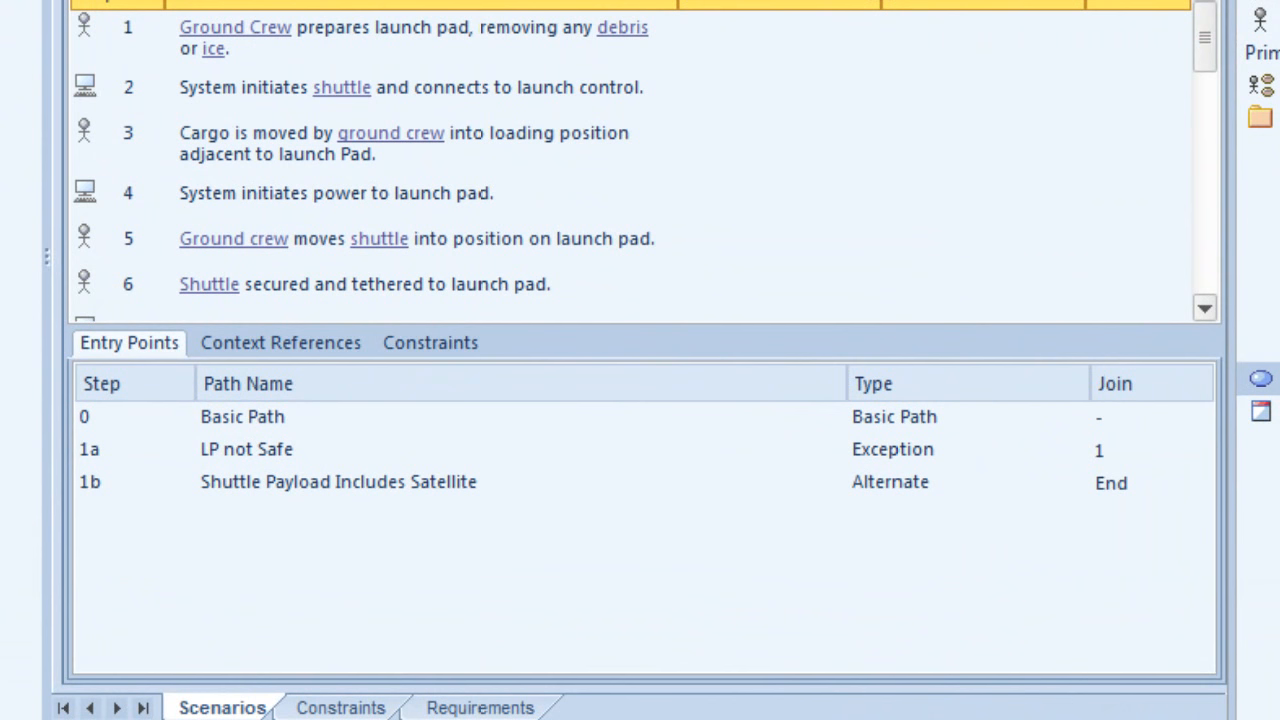
{"action": "left_click", "coordinate": [697, 36]}
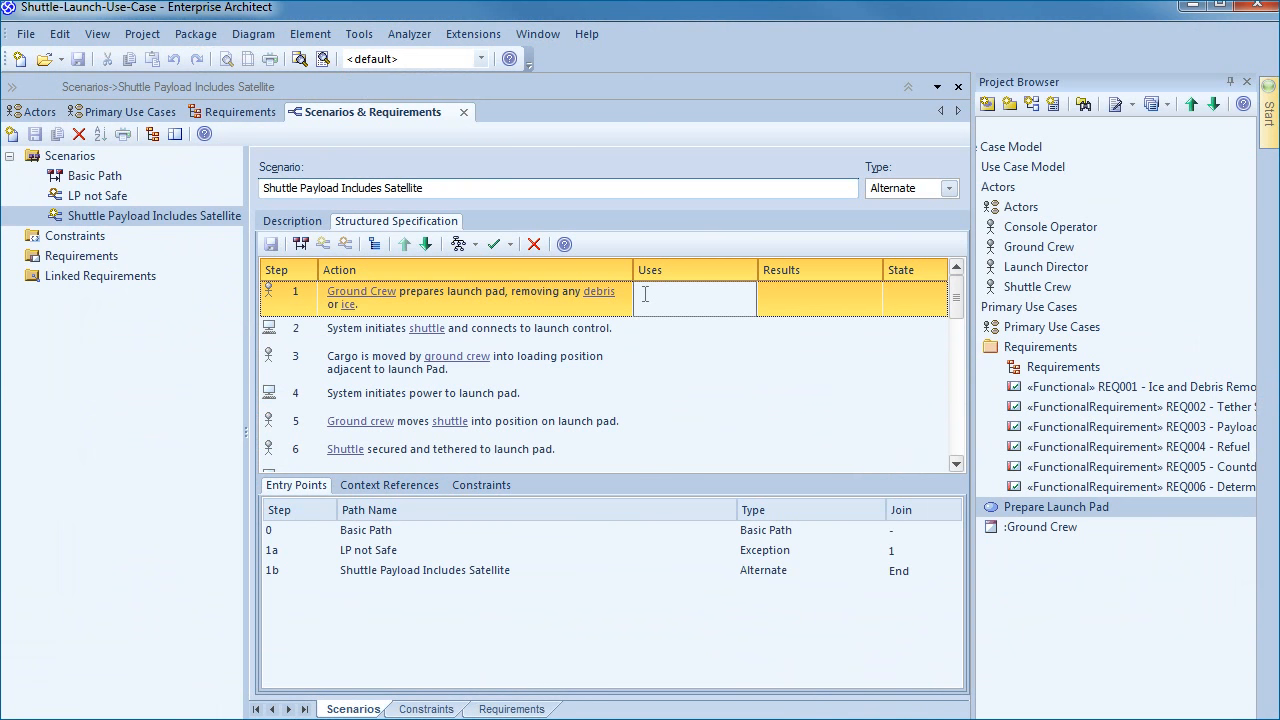
Link REQ001 - Ice and Debris Removal to step 1's Uses as a dependency
{"action": "left_click", "coordinate": [645, 293]}
{"action": "right_click", "coordinate": [645, 293]}
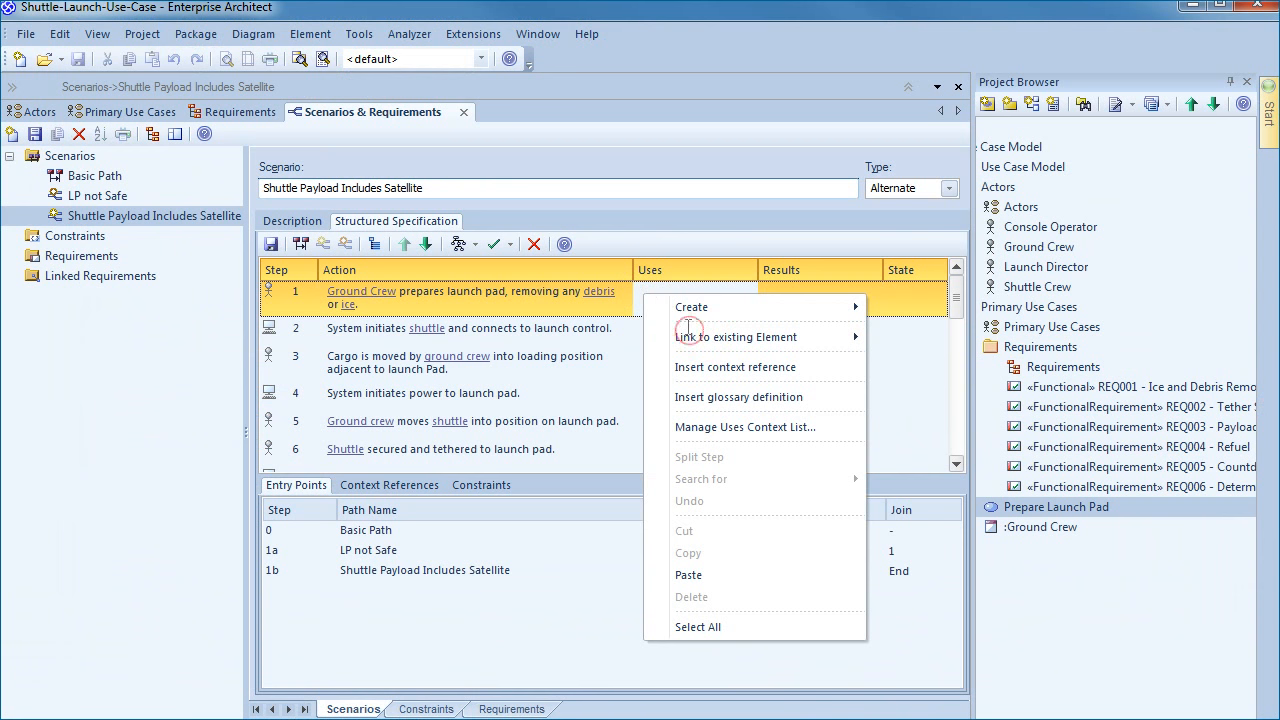
{"action": "left_click", "coordinate": [652, 293]}
{"action": "right_click", "coordinate": [646, 292]}
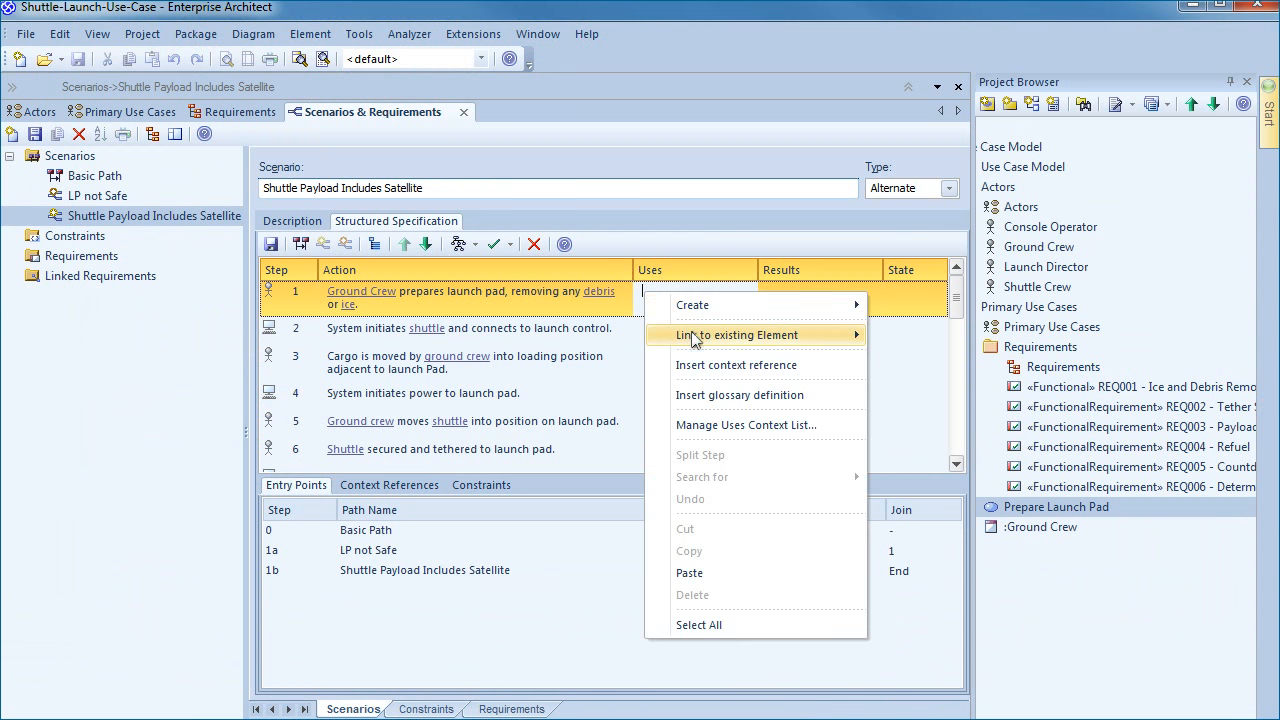
{"action": "mouse_move", "coordinate": [930, 336]}
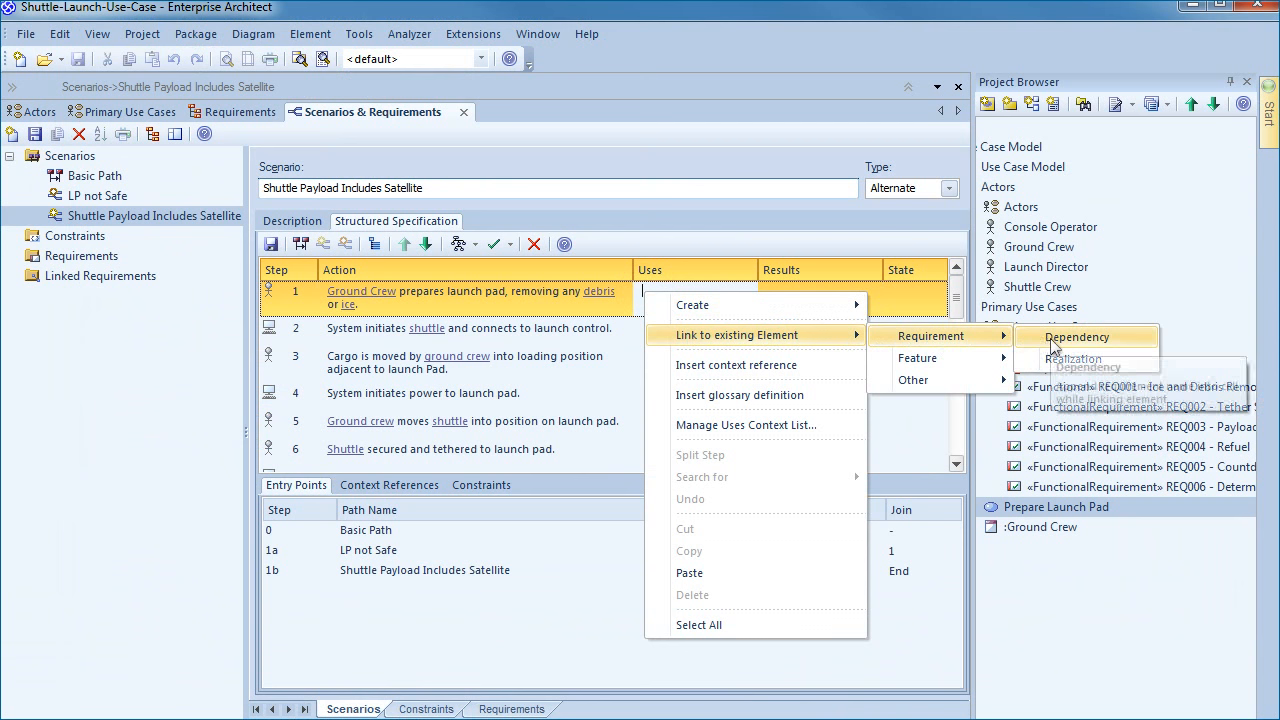
{"action": "left_click", "coordinate": [1077, 337]}
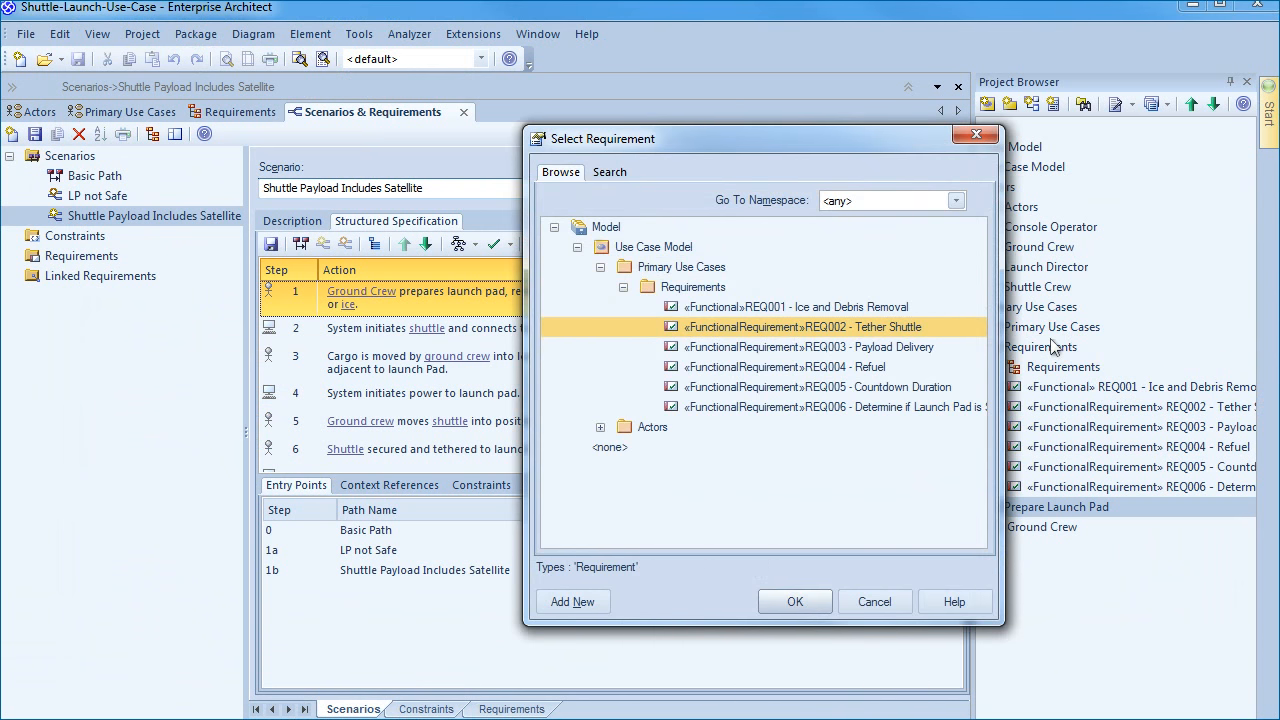
{"action": "left_click", "coordinate": [724, 307]}
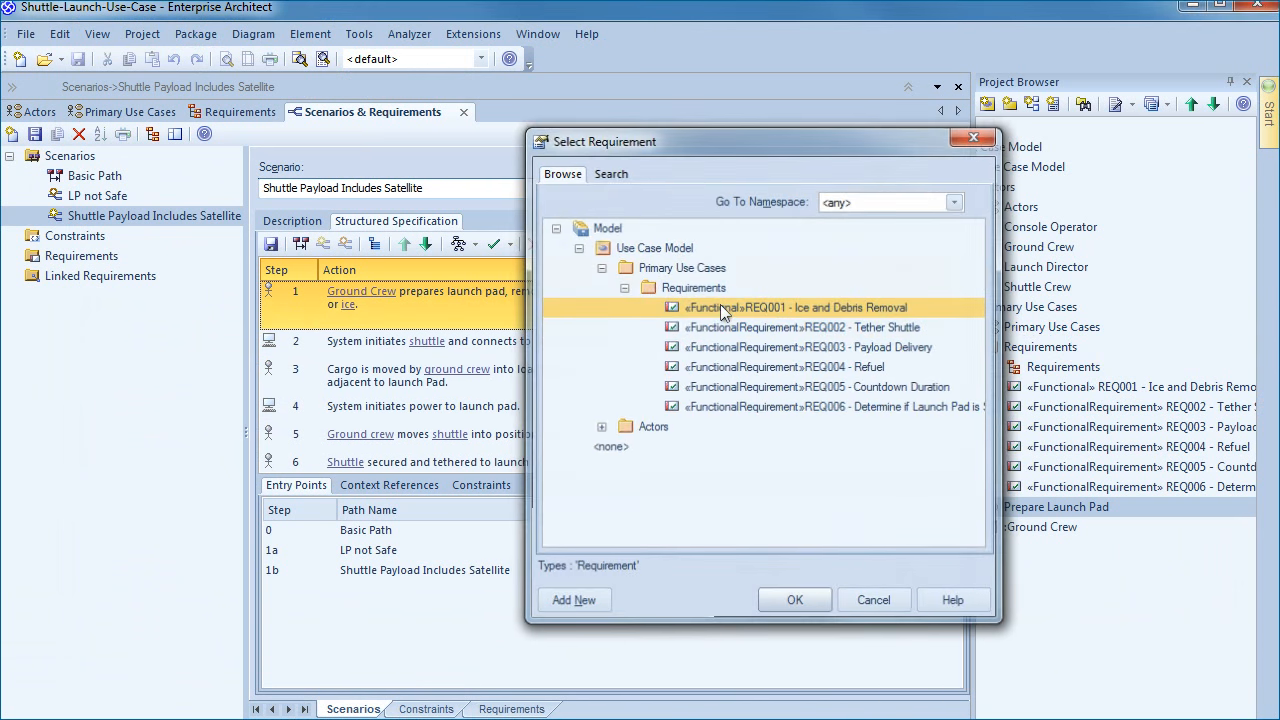
{"action": "double_click", "coordinate": [724, 307]}
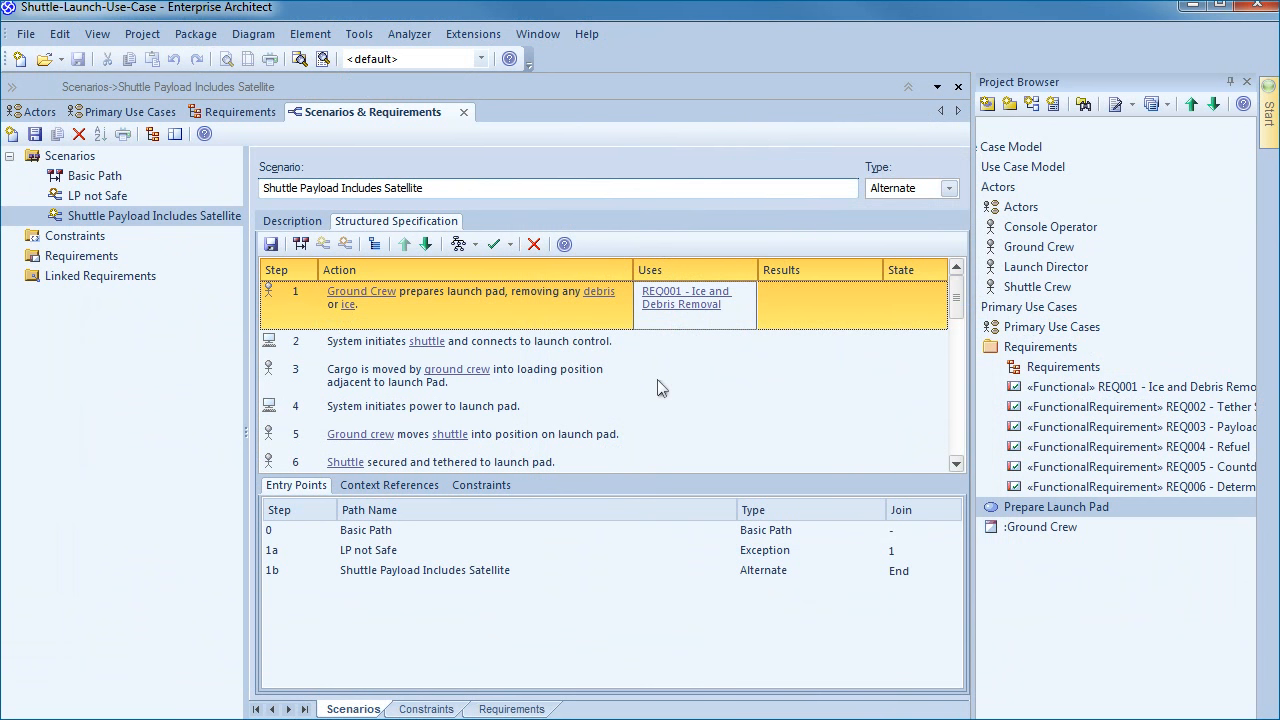
Link REQ002 - Tether Shuttle to step 6's Uses as a dependency
{"action": "left_click", "coordinate": [957, 468]}
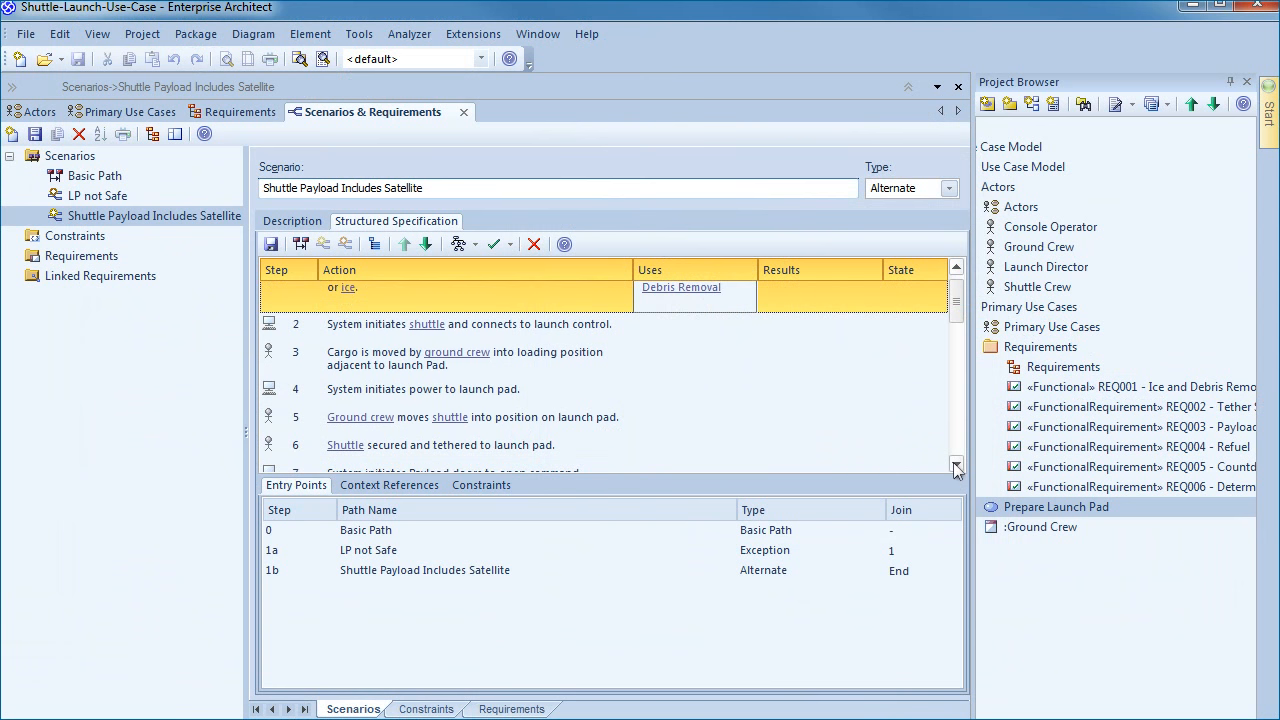
{"action": "left_click", "coordinate": [957, 468]}
{"action": "left_click", "coordinate": [957, 468]}
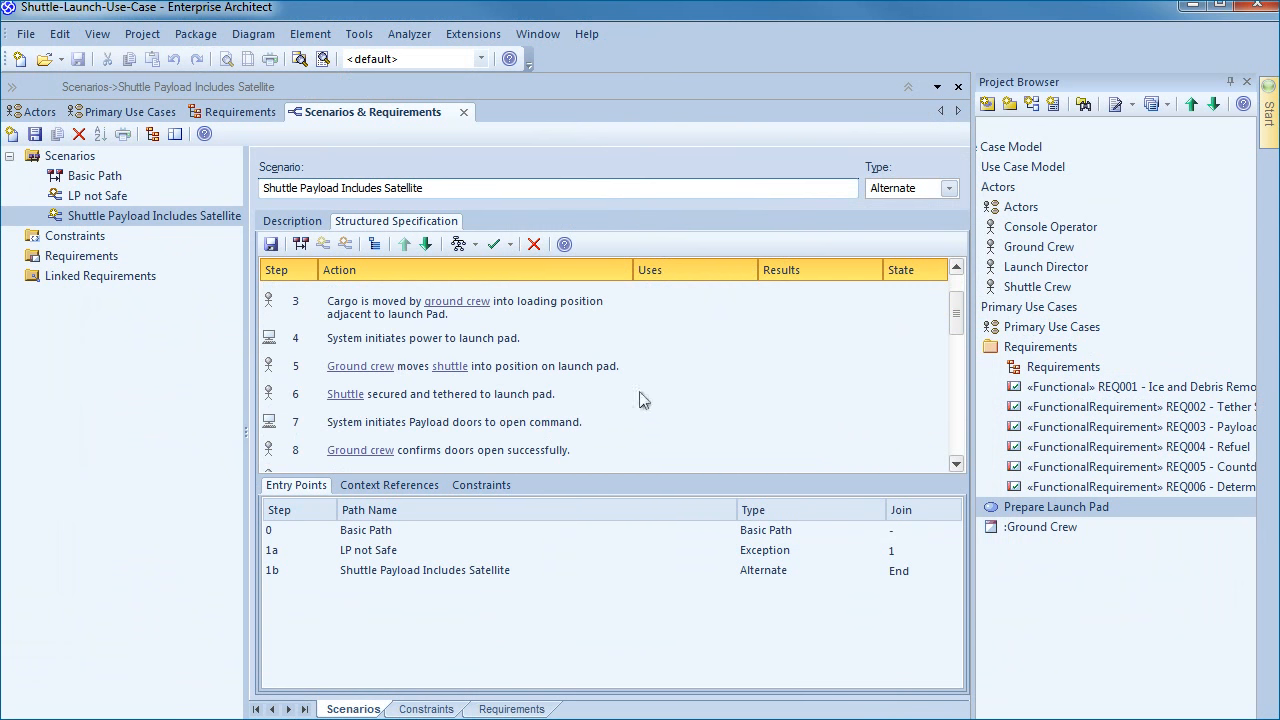
{"action": "left_click", "coordinate": [540, 400]}
{"action": "left_click", "coordinate": [652, 401]}
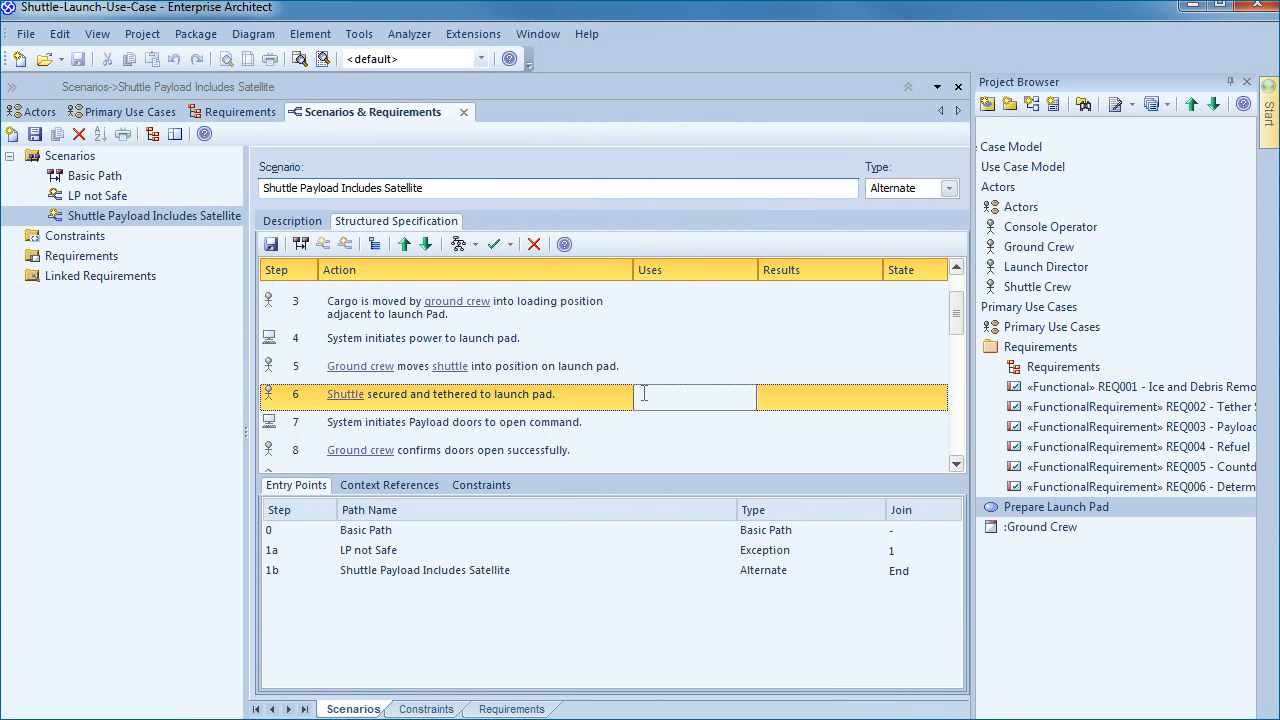
{"action": "right_click", "coordinate": [645, 394]}
{"action": "mouse_move", "coordinate": [928, 91]}
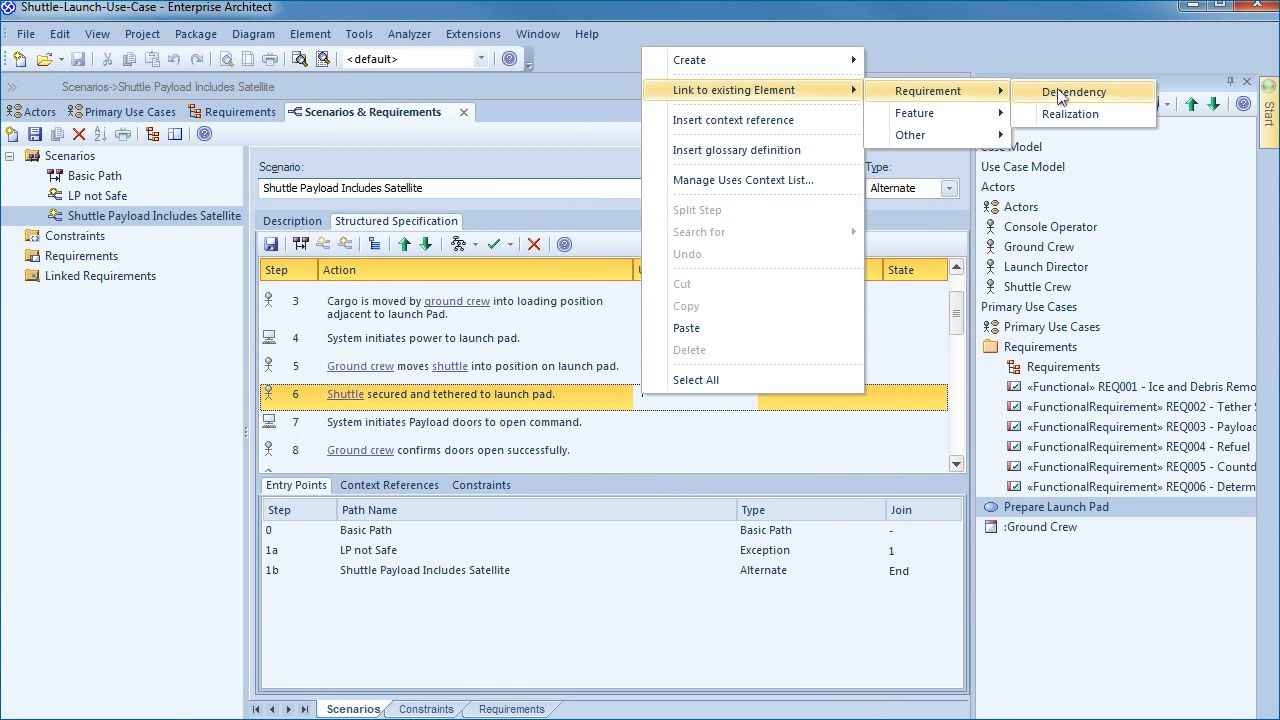
{"action": "left_click", "coordinate": [1062, 95]}
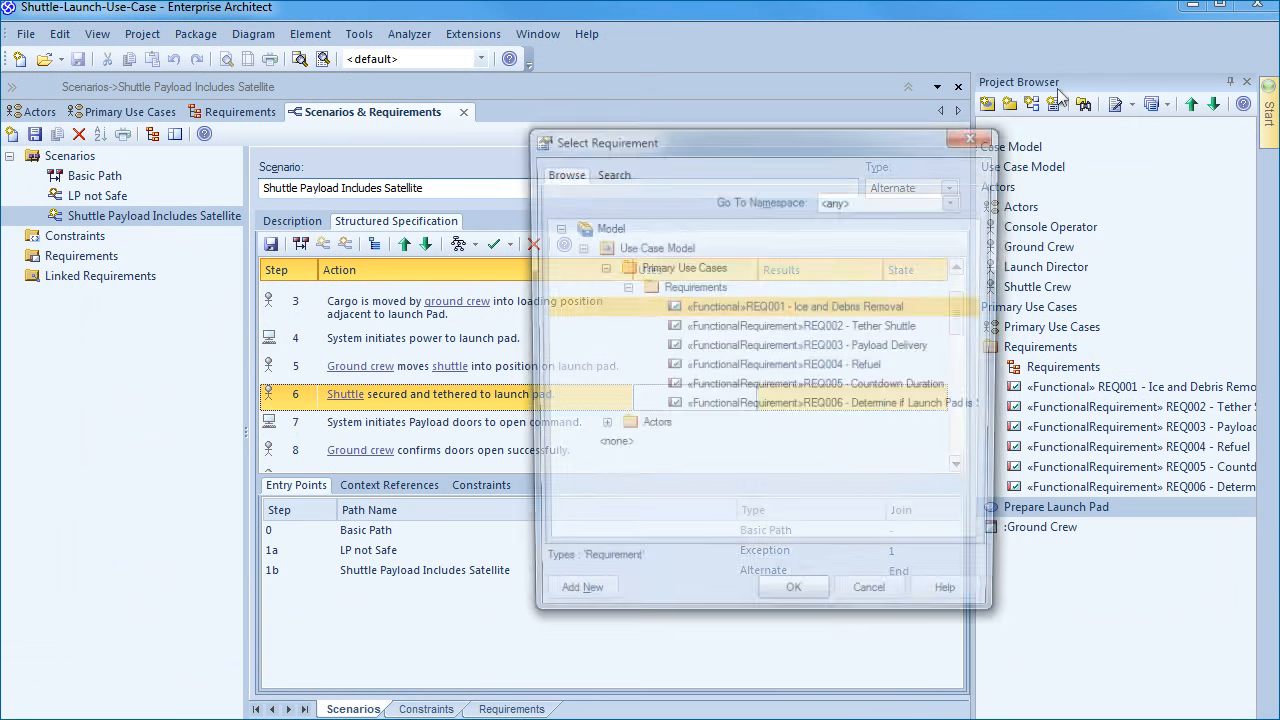
{"action": "double_click", "coordinate": [868, 328]}
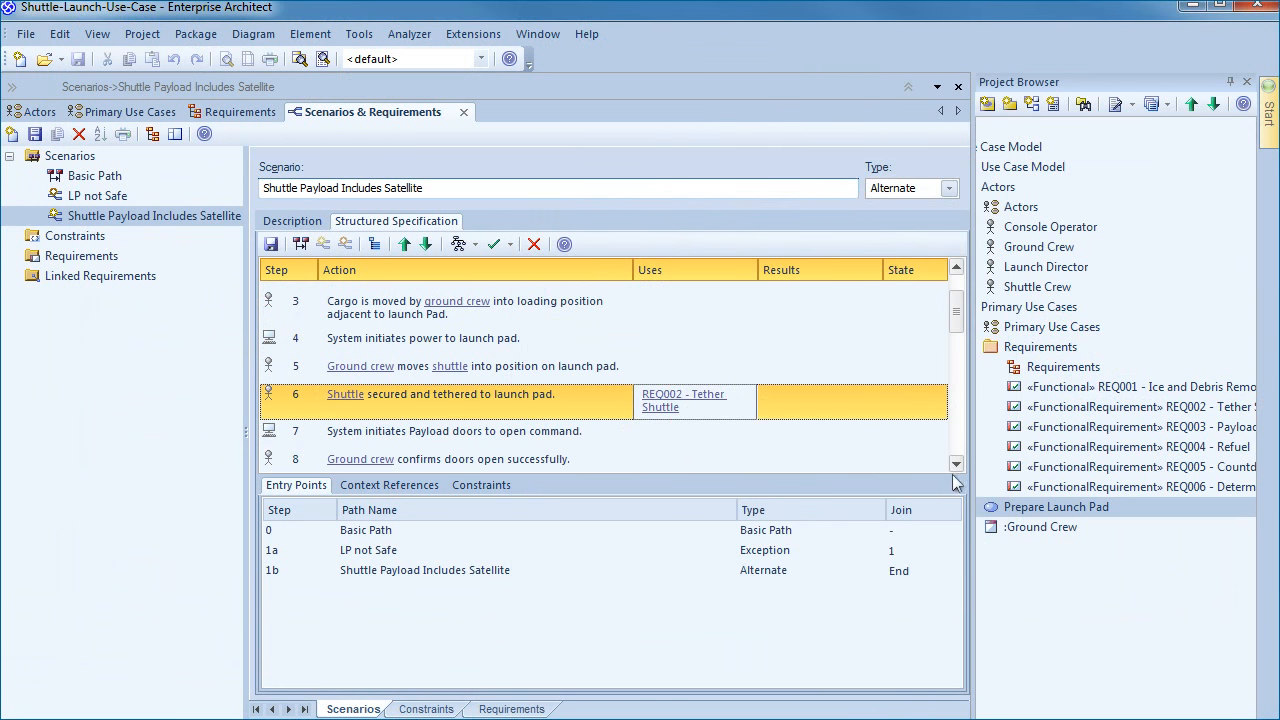
Scroll to step 12 and focus its Uses entry
{"action": "left_click", "coordinate": [957, 462]}
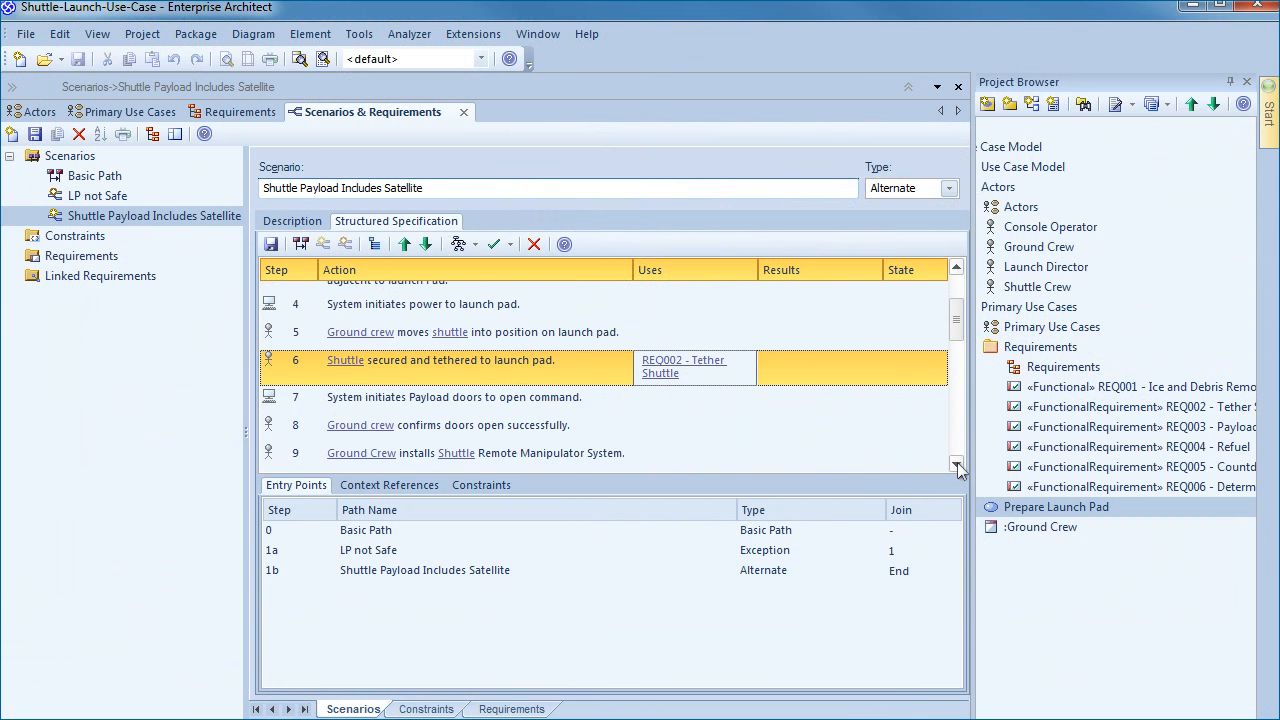
{"action": "left_click", "coordinate": [957, 462]}
{"action": "left_click", "coordinate": [957, 462]}
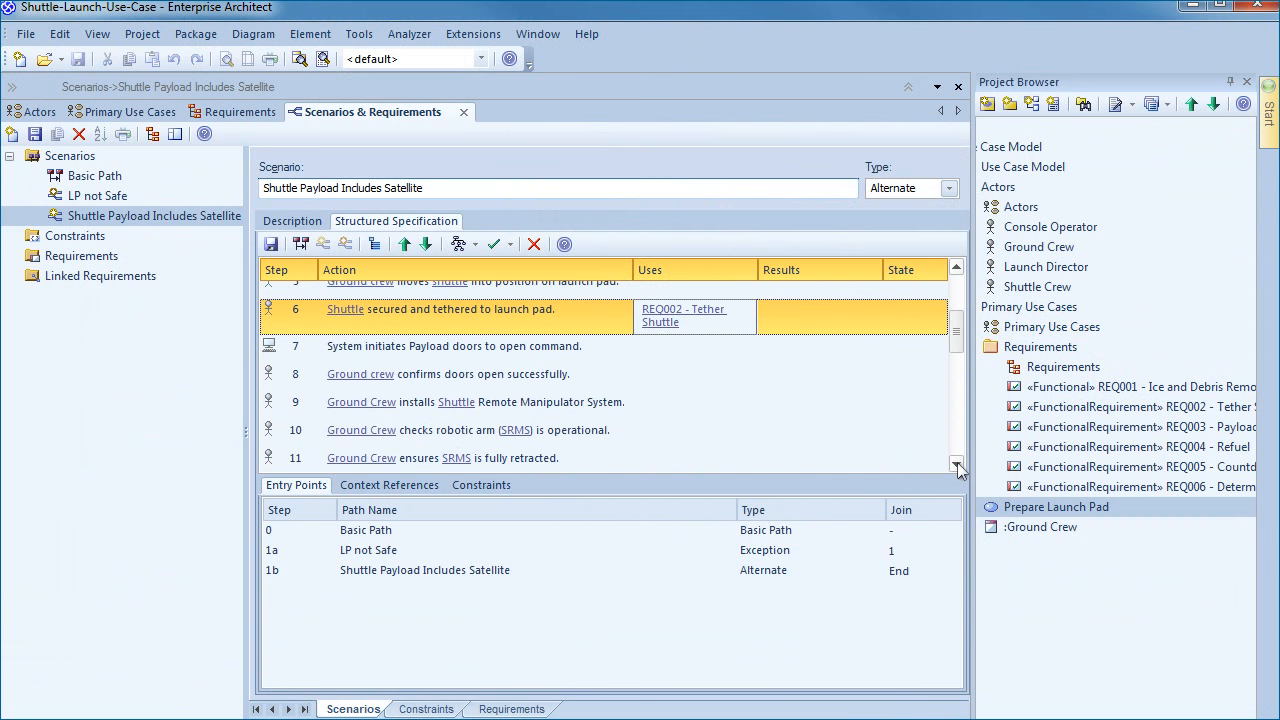
{"action": "left_click", "coordinate": [957, 462]}
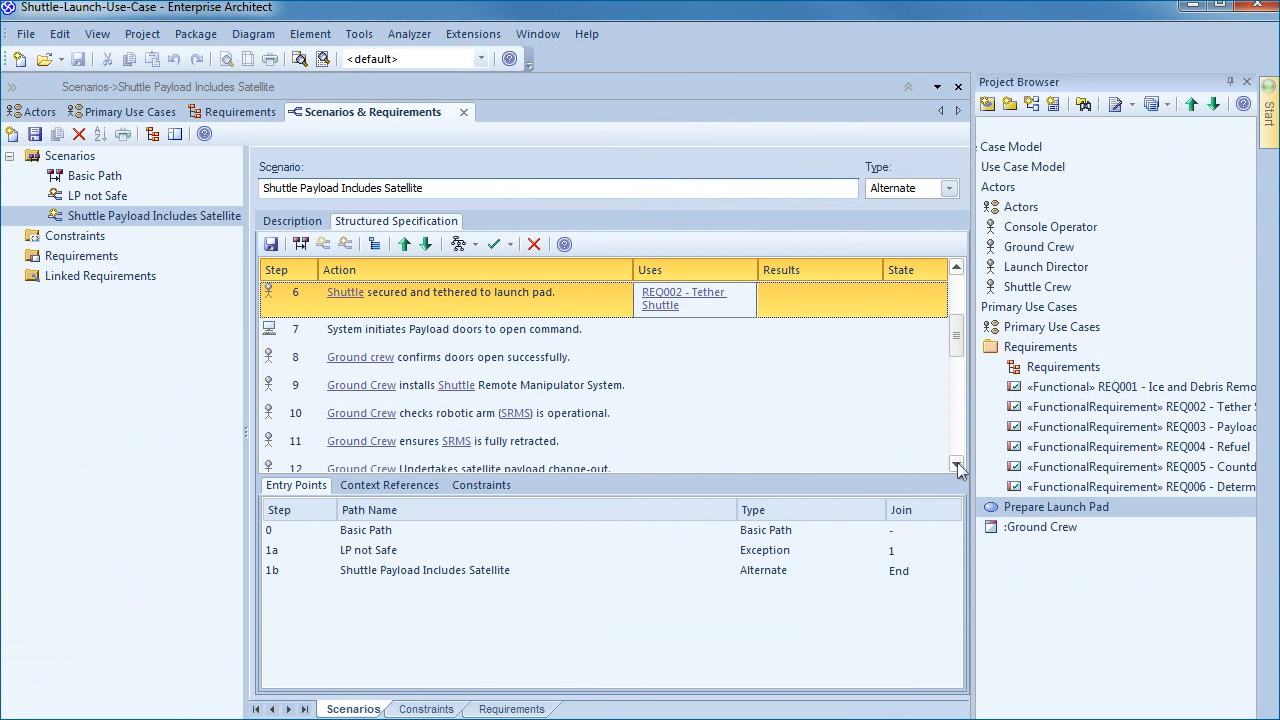
{"action": "left_click", "coordinate": [957, 465]}
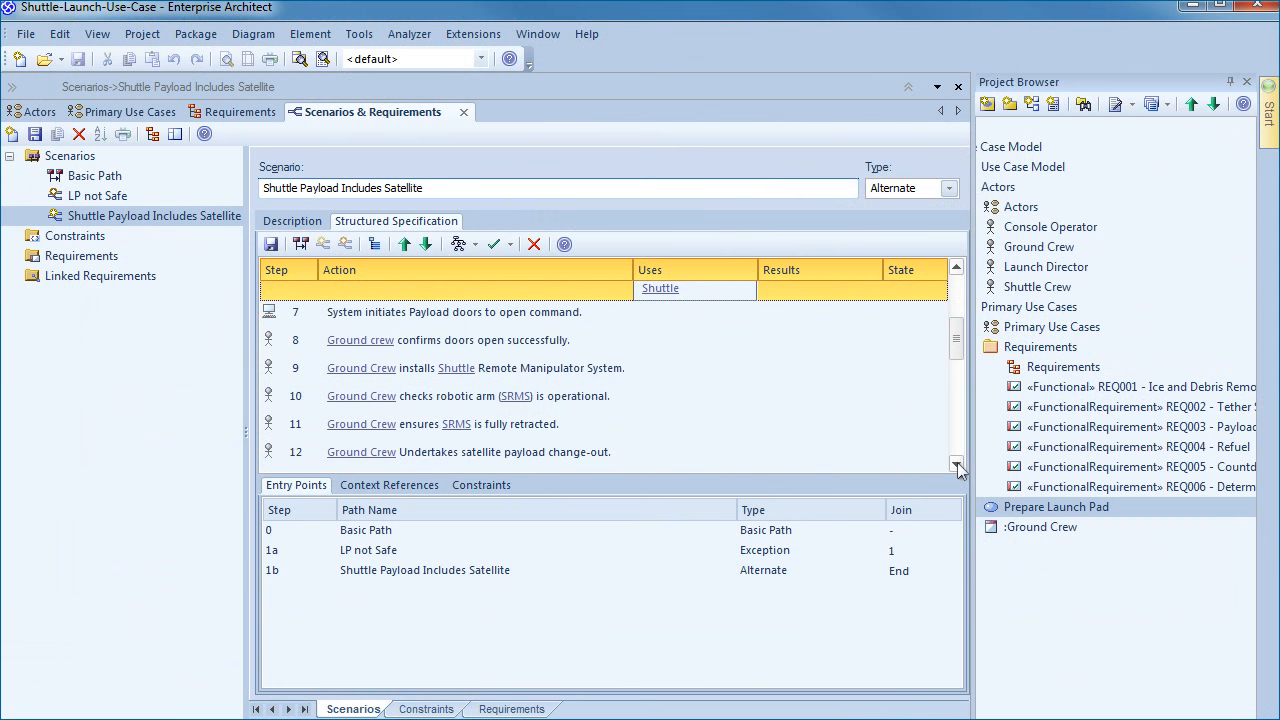
{"action": "left_click", "coordinate": [957, 465]}
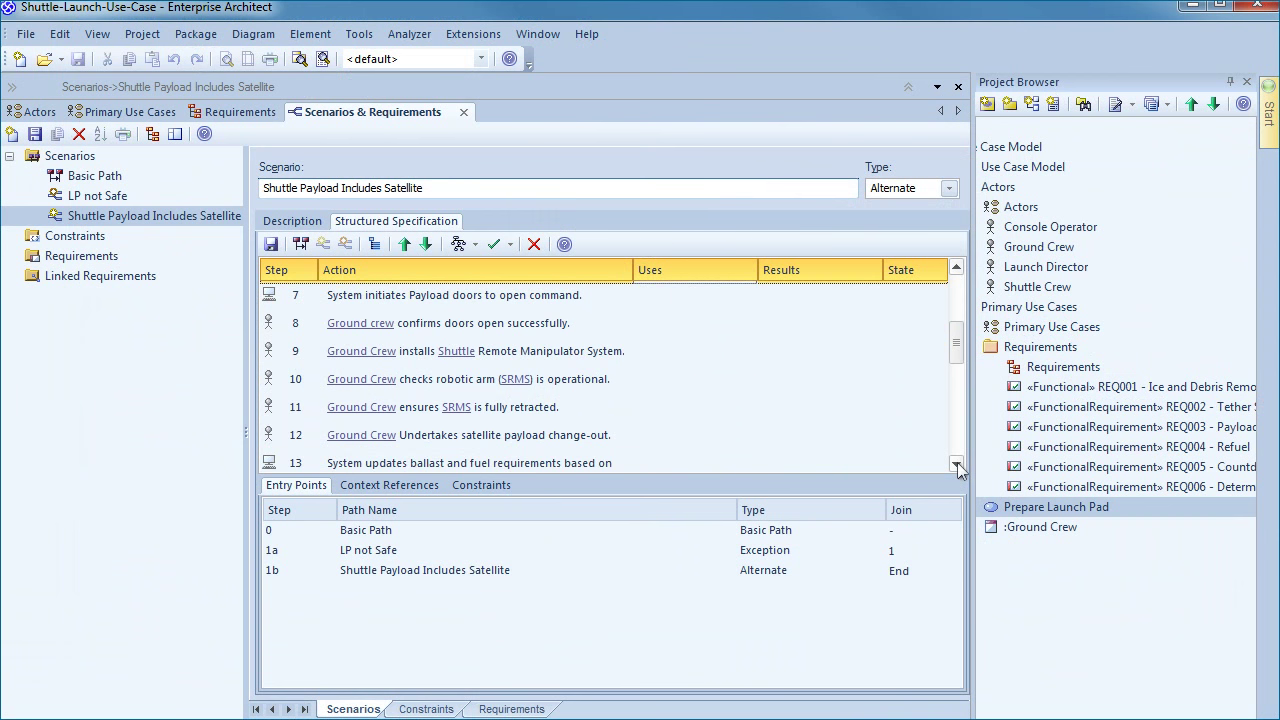
{"action": "left_click", "coordinate": [567, 440]}
{"action": "left_click", "coordinate": [655, 440]}
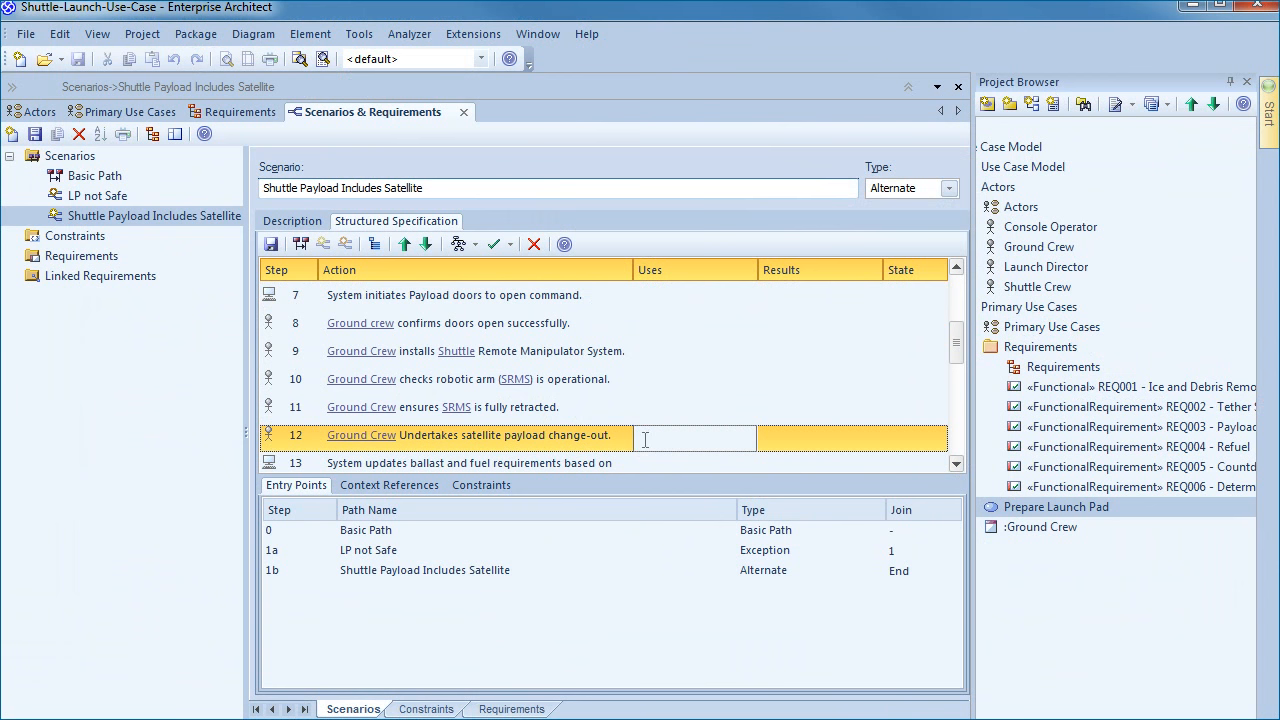
Link REQ003 - Payload Delivery to step 12 as a dependency
{"action": "right_click", "coordinate": [648, 433]}
{"action": "mouse_move", "coordinate": [741, 127]}
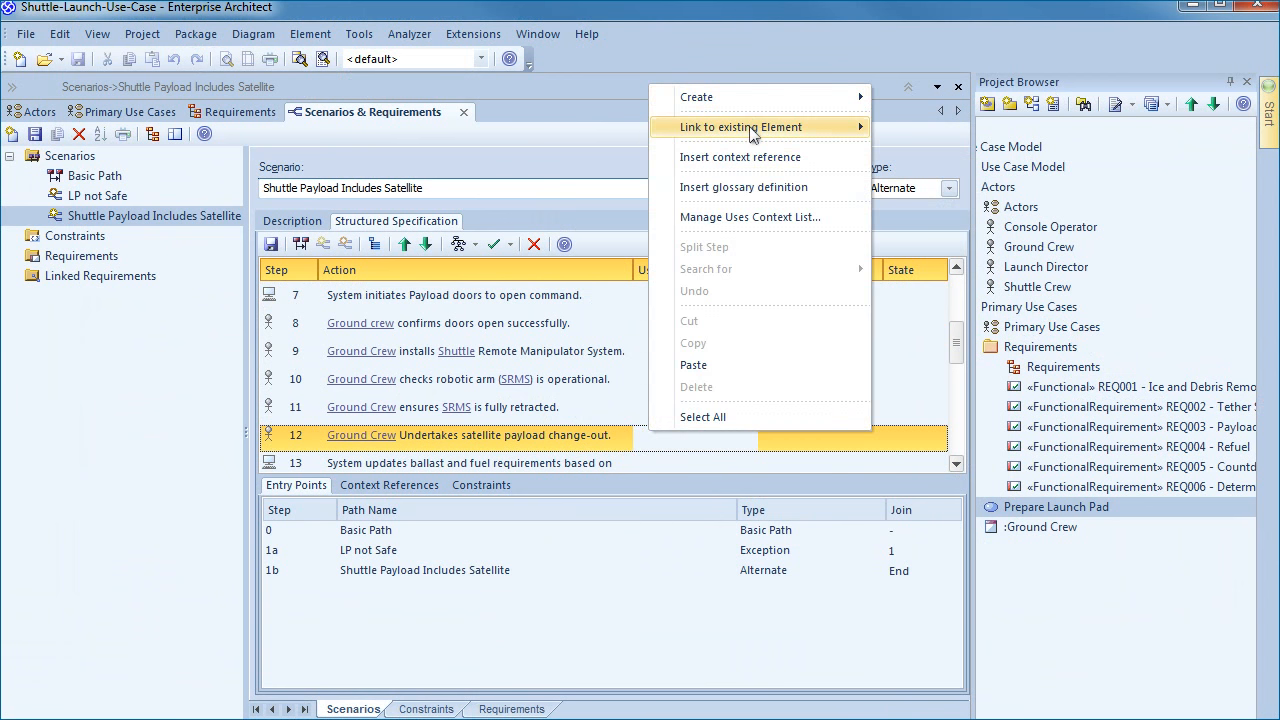
{"action": "mouse_move", "coordinate": [935, 128]}
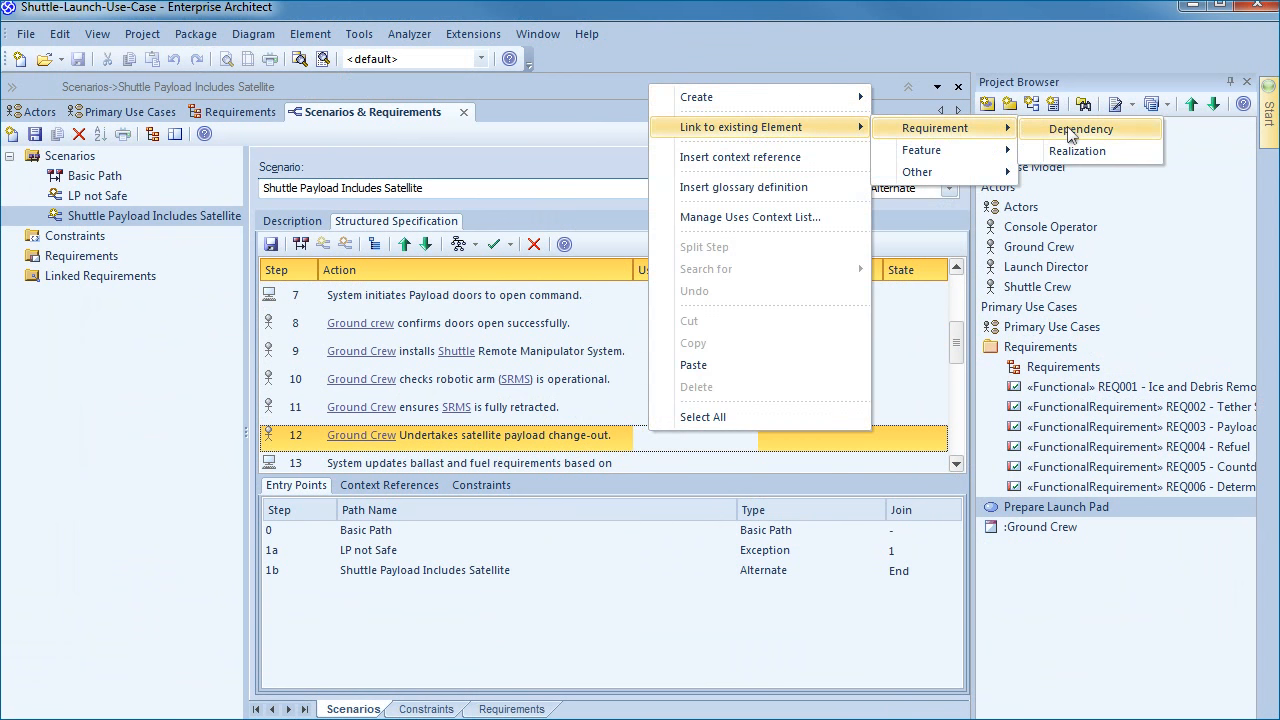
{"action": "left_click", "coordinate": [1080, 129]}
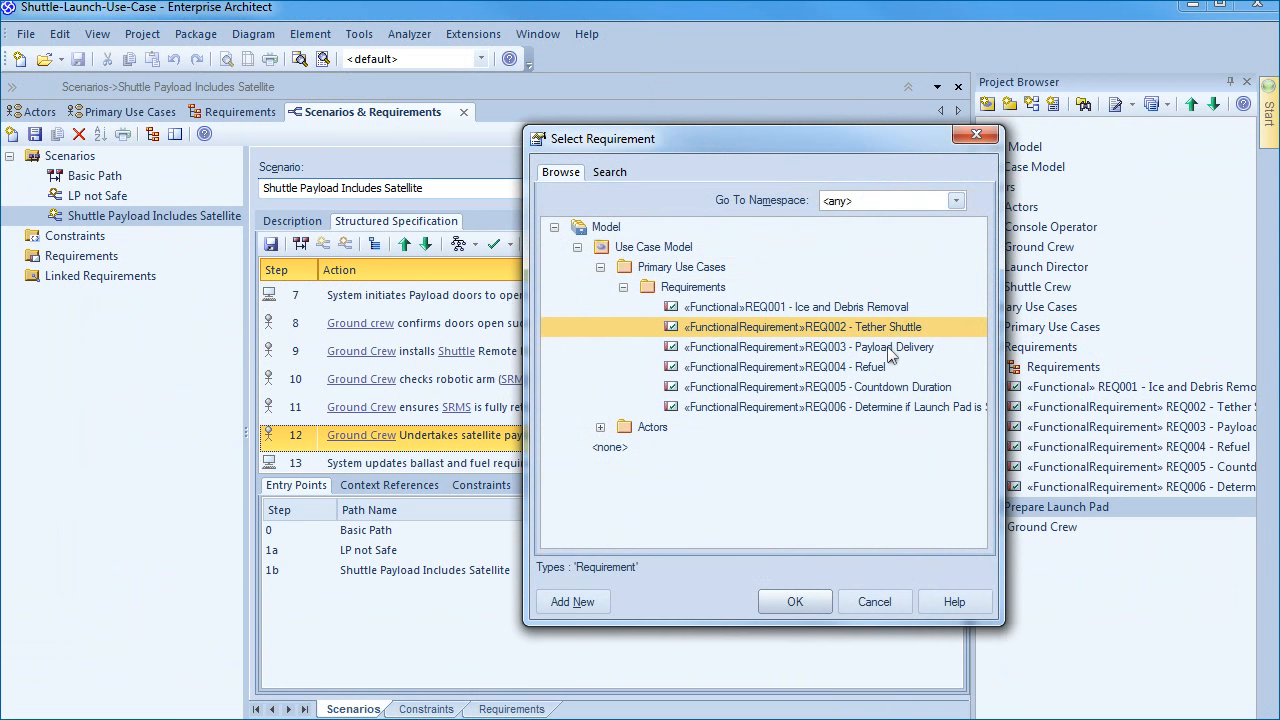
{"action": "double_click", "coordinate": [887, 346]}
Link REQ004 - Refuel to step 18, Ground Crew loads fuel
{"action": "left_click", "coordinate": [955, 466]}
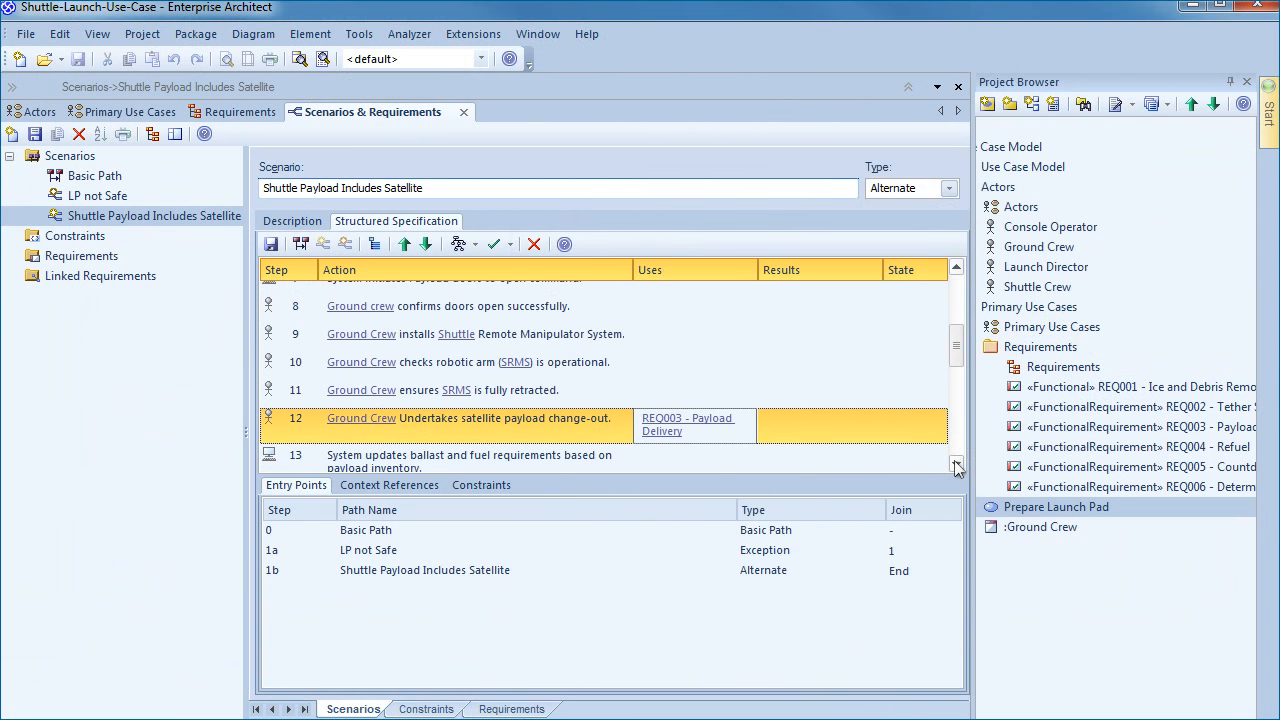
{"action": "left_click", "coordinate": [955, 466]}
{"action": "left_click", "coordinate": [957, 466]}
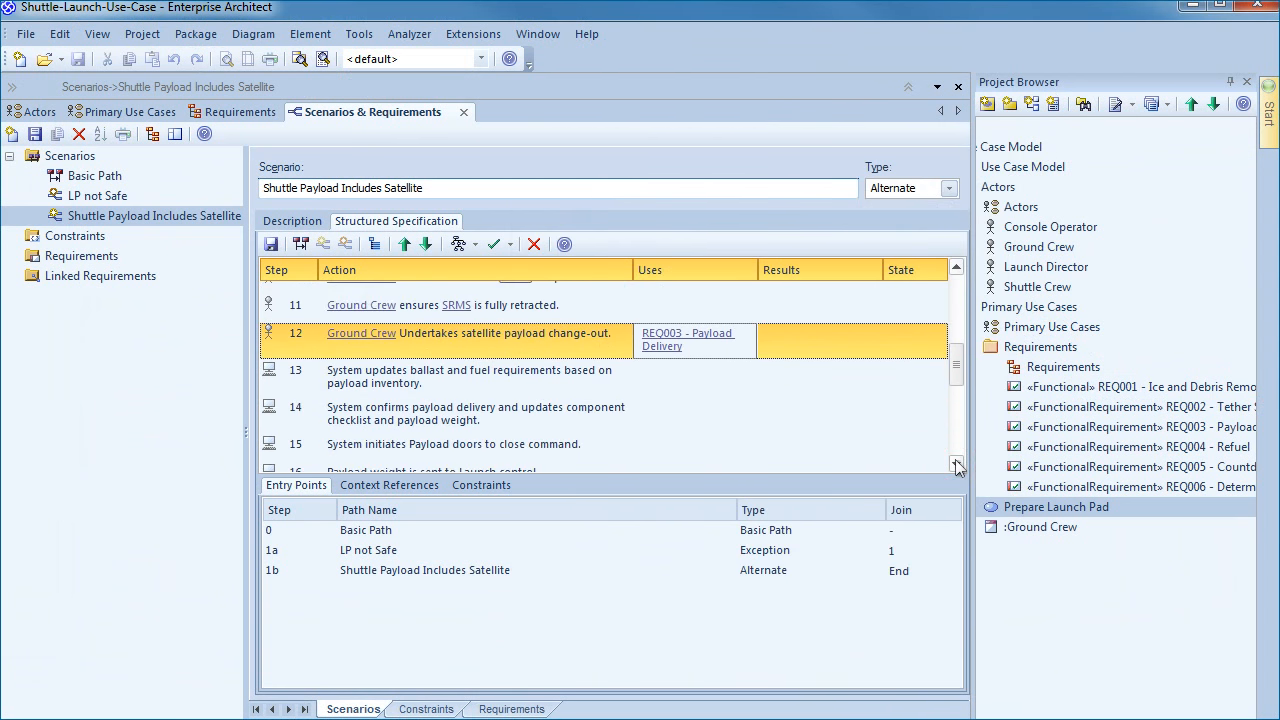
{"action": "left_click", "coordinate": [957, 466]}
{"action": "left_click", "coordinate": [957, 466]}
{"action": "left_click", "coordinate": [957, 466]}
{"action": "left_click", "coordinate": [957, 466]}
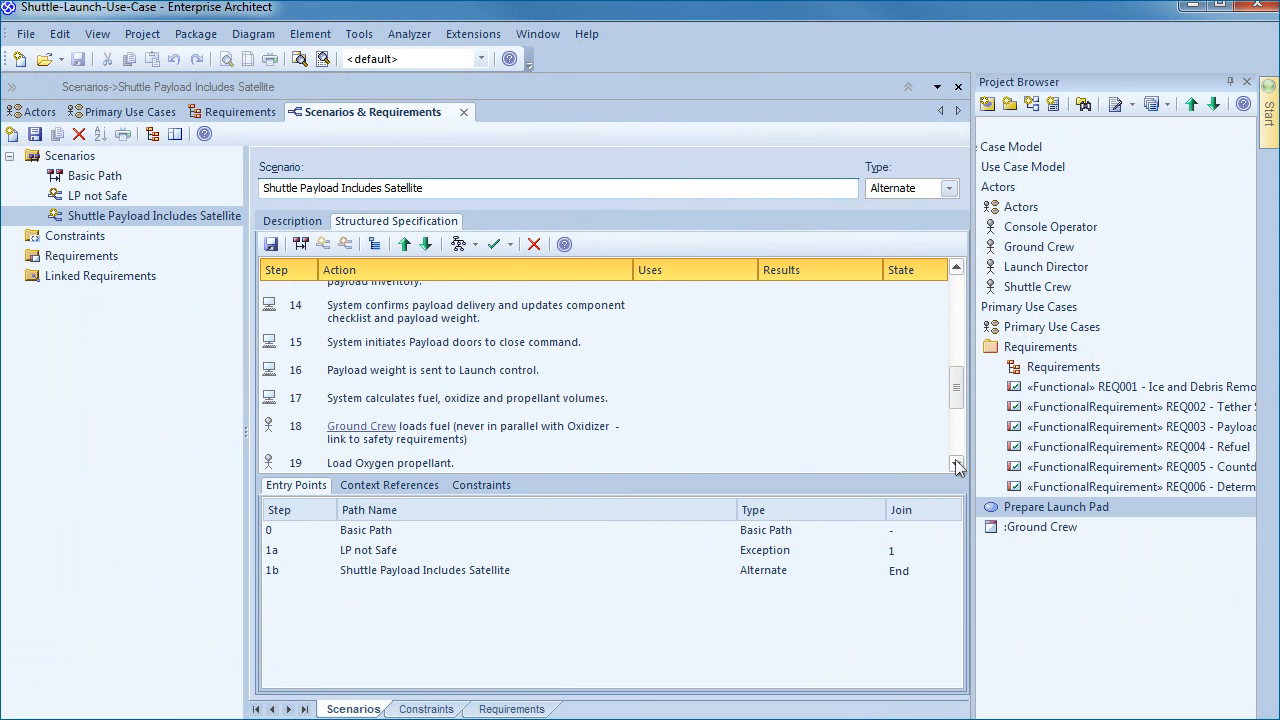
{"action": "left_click", "coordinate": [957, 466]}
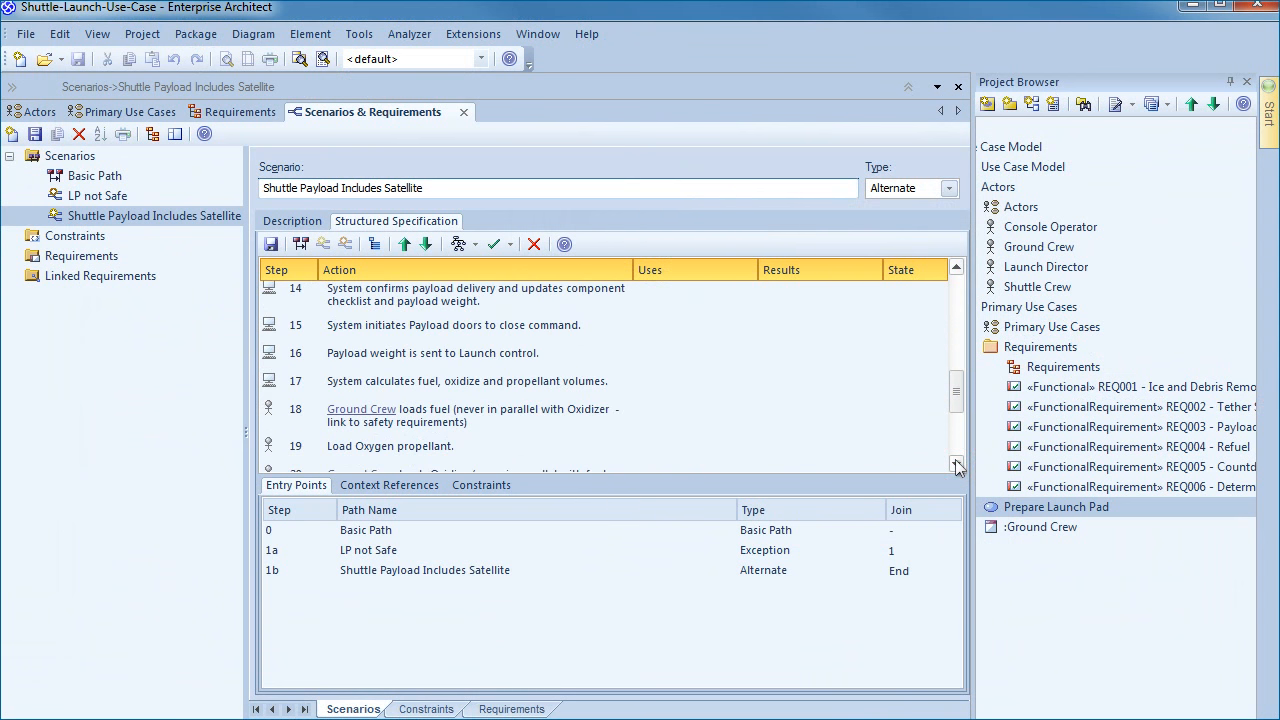
{"action": "left_click", "coordinate": [957, 466]}
{"action": "mouse_move", "coordinate": [467, 381]}
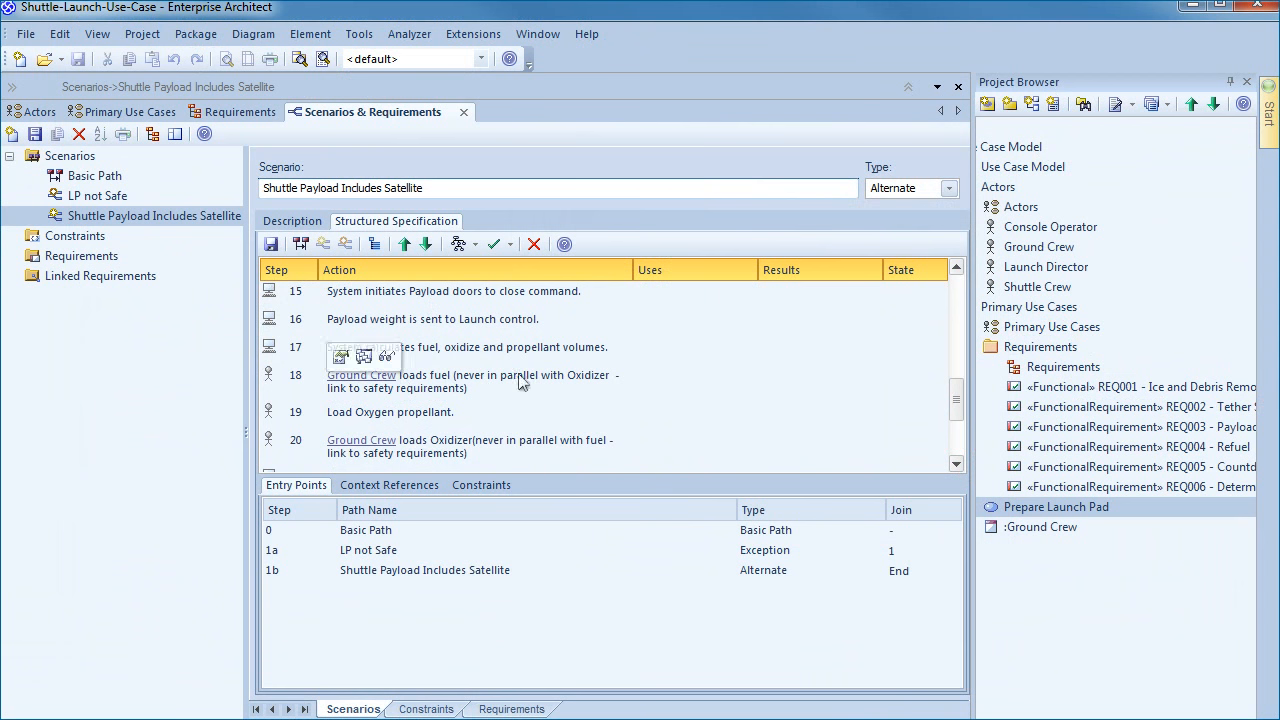
{"action": "left_click", "coordinate": [644, 381]}
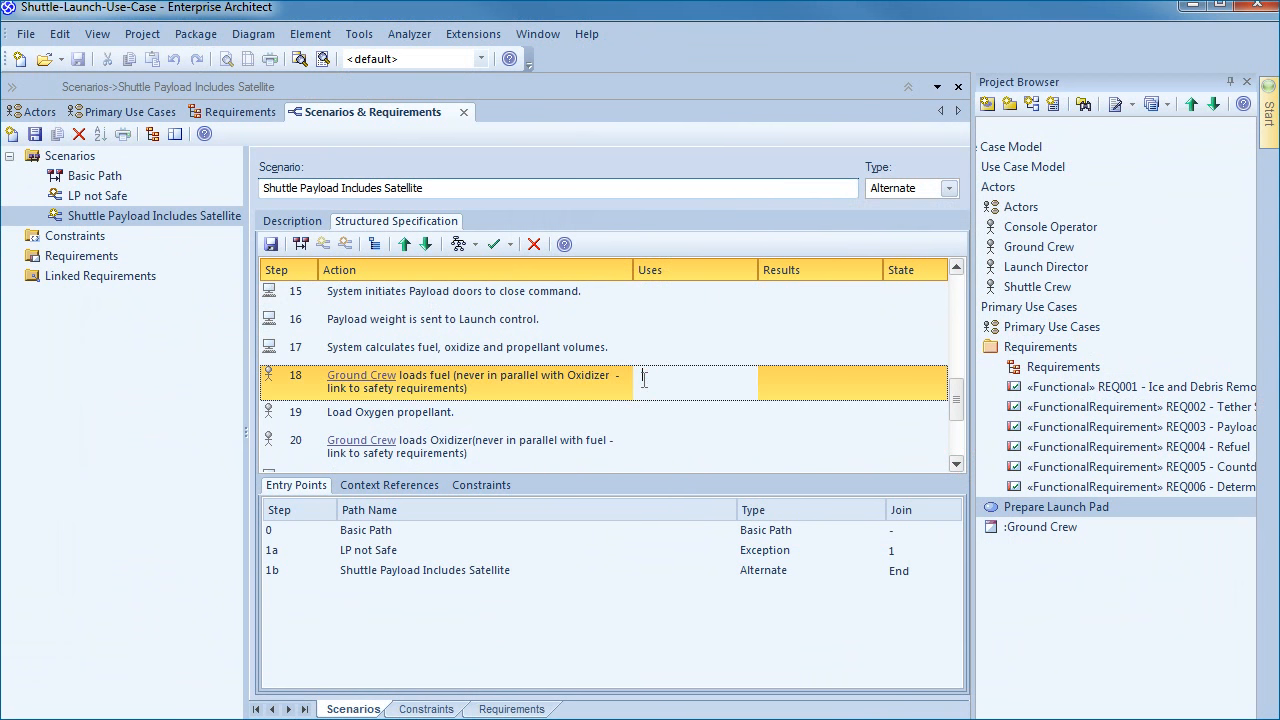
{"action": "right_click", "coordinate": [645, 376]}
{"action": "mouse_move", "coordinate": [733, 69]}
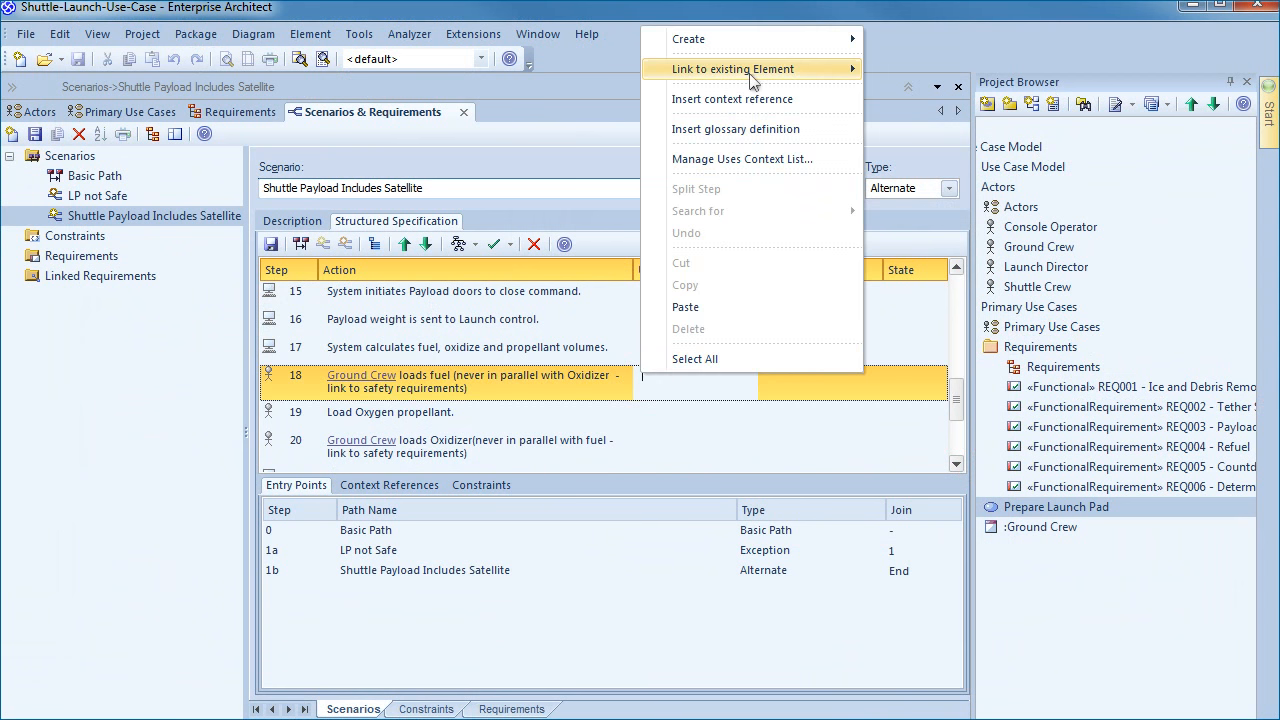
{"action": "left_click", "coordinate": [1071, 64]}
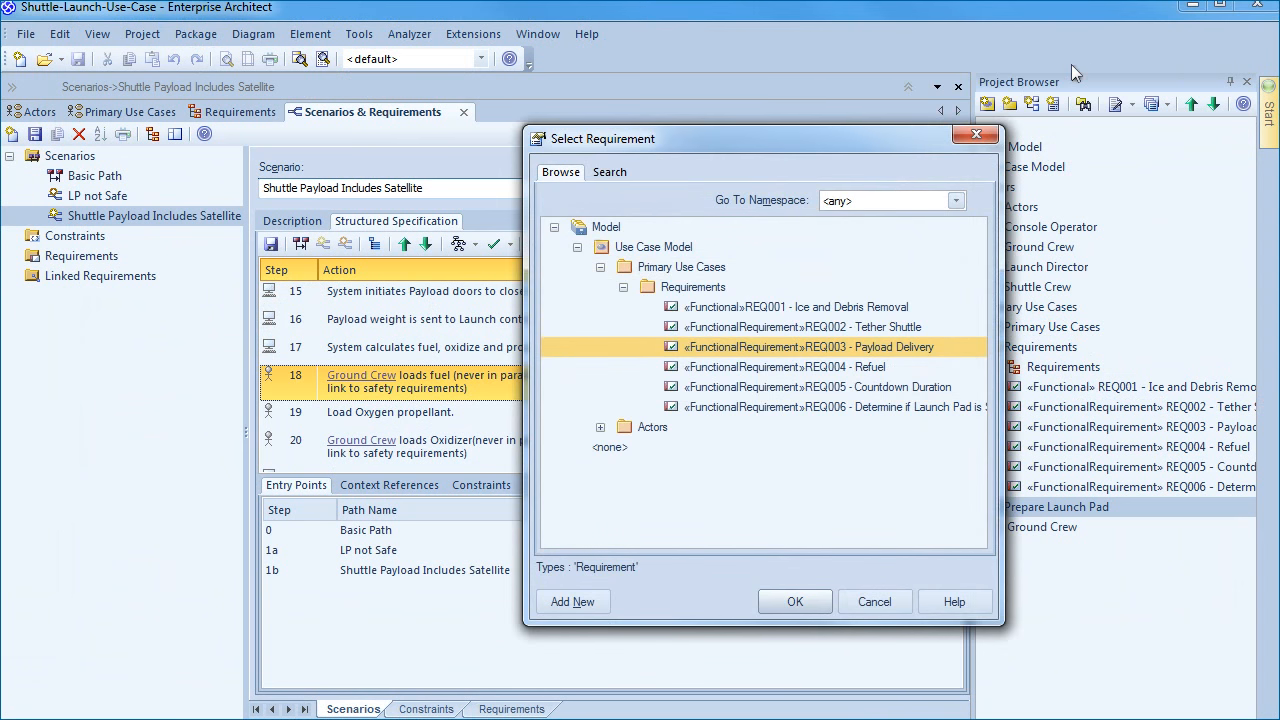
{"action": "double_click", "coordinate": [865, 367]}
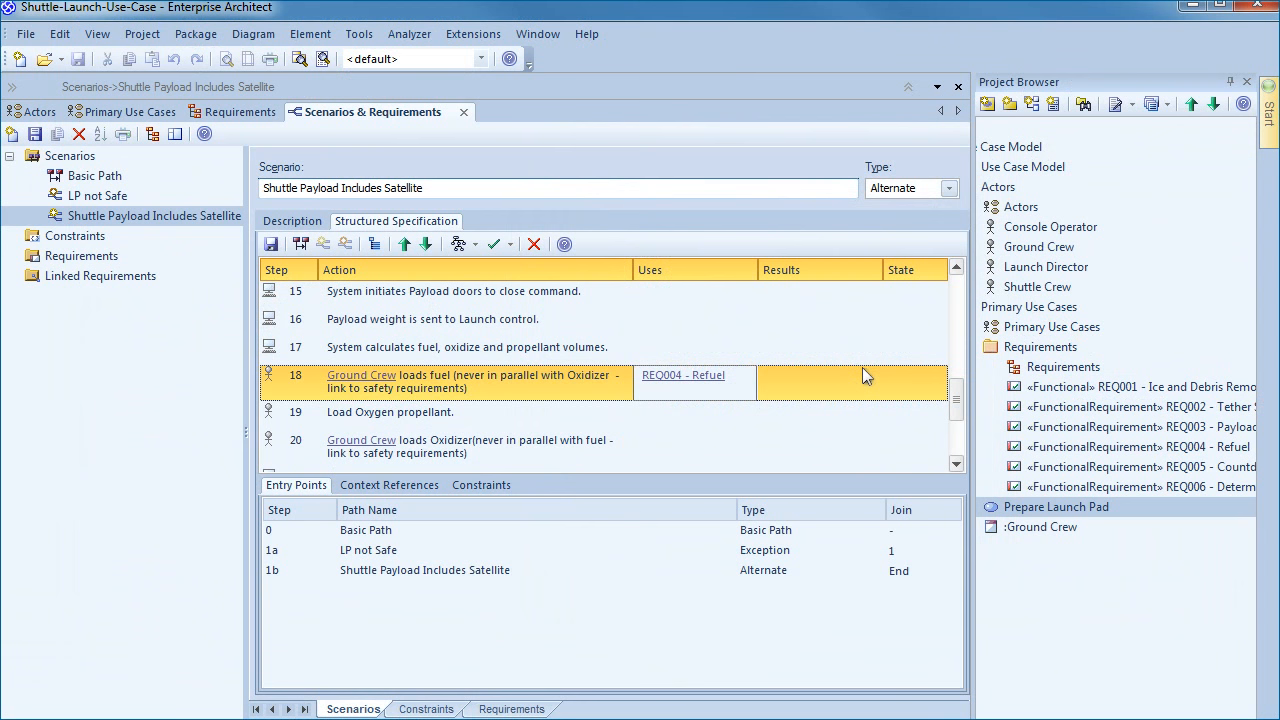
Scroll to step 24, the launch countdown, and focus its Uses entry
{"action": "left_click", "coordinate": [956, 463]}
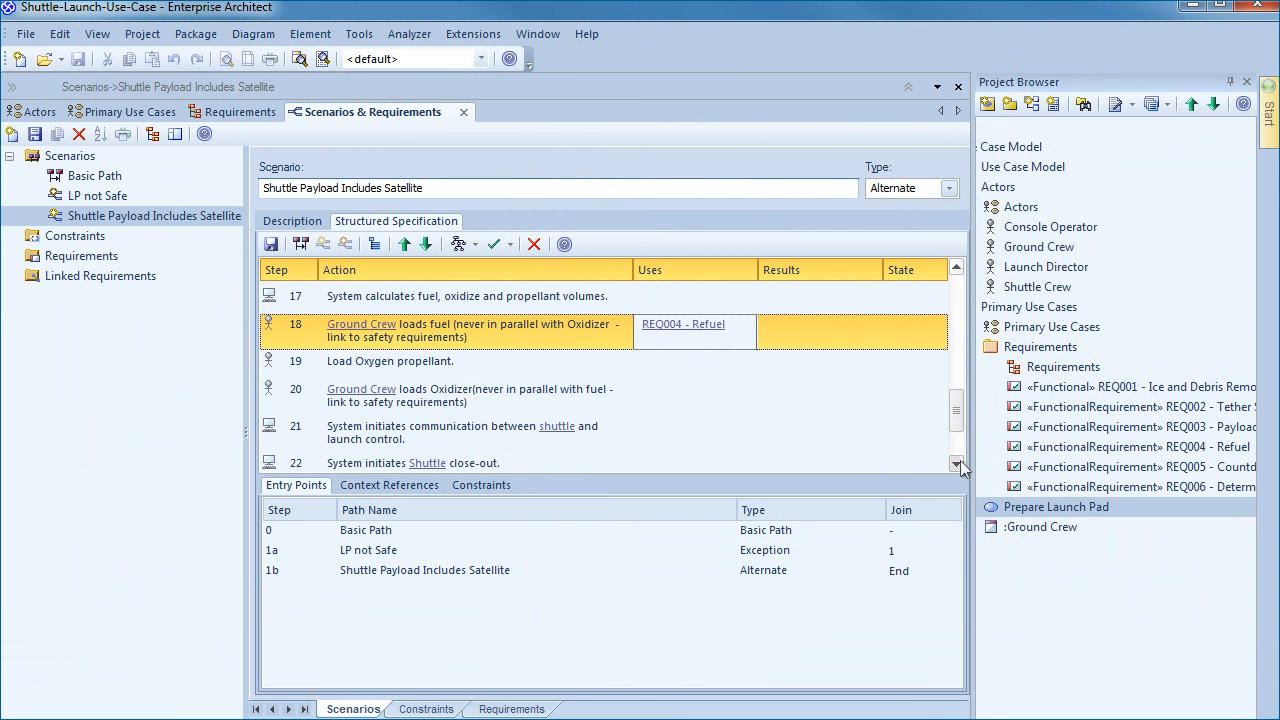
{"action": "left_click", "coordinate": [956, 463]}
{"action": "left_click", "coordinate": [956, 463]}
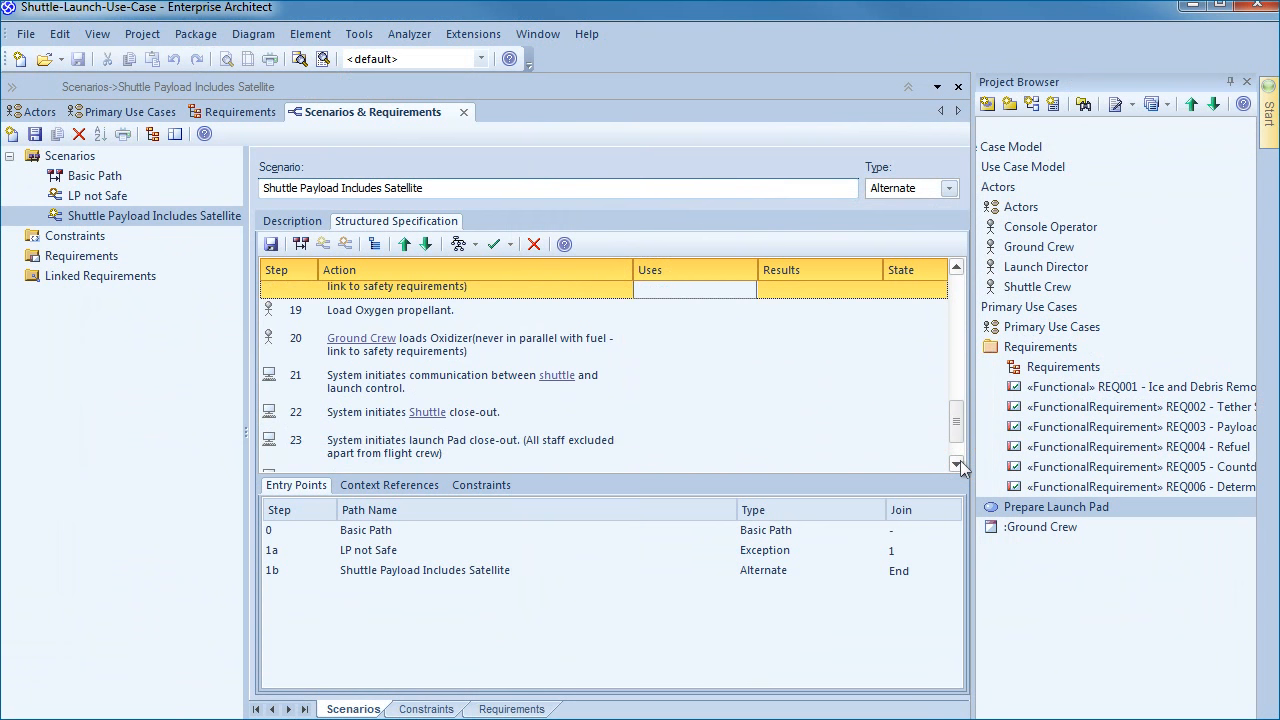
{"action": "left_click", "coordinate": [956, 463]}
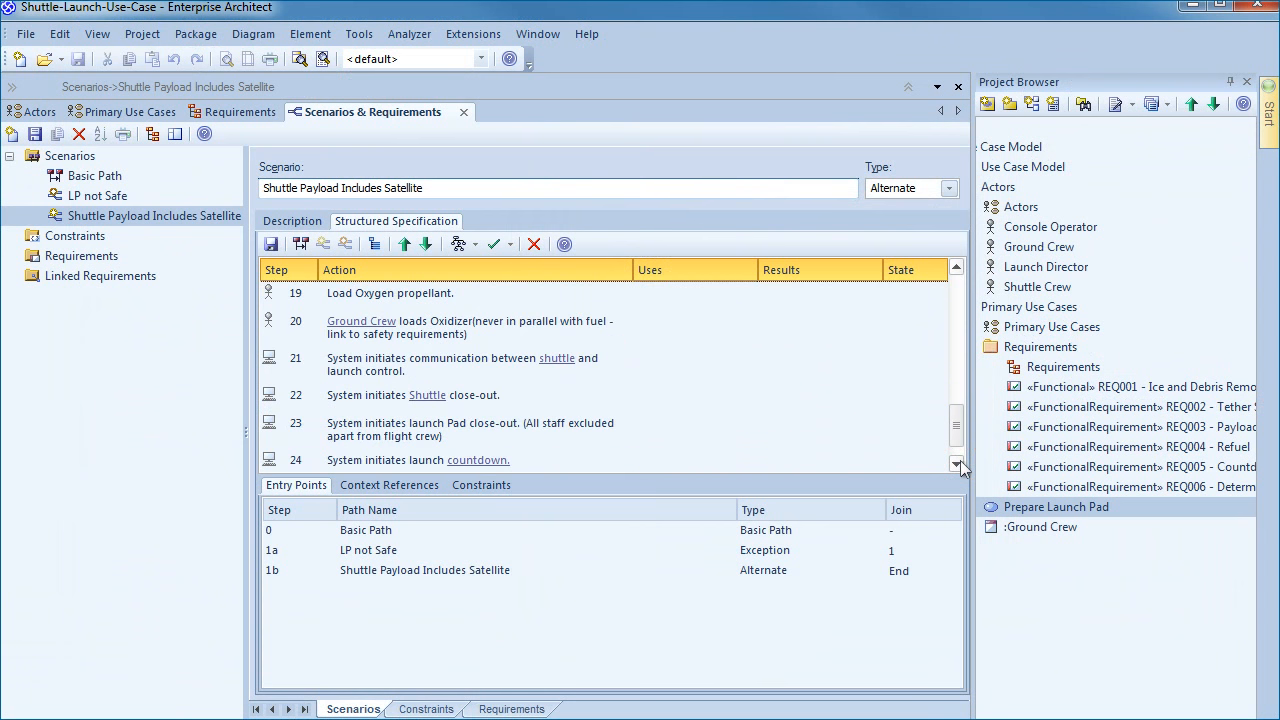
{"action": "left_click", "coordinate": [956, 463]}
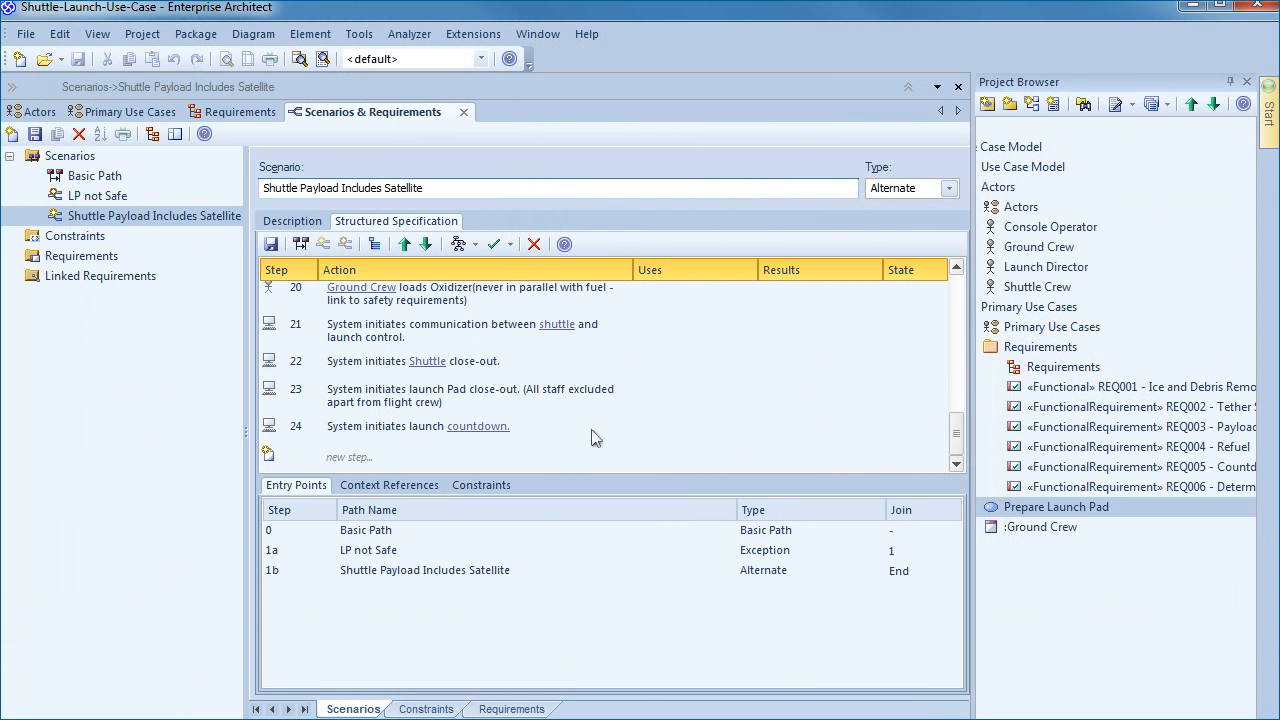
{"action": "left_click", "coordinate": [395, 430]}
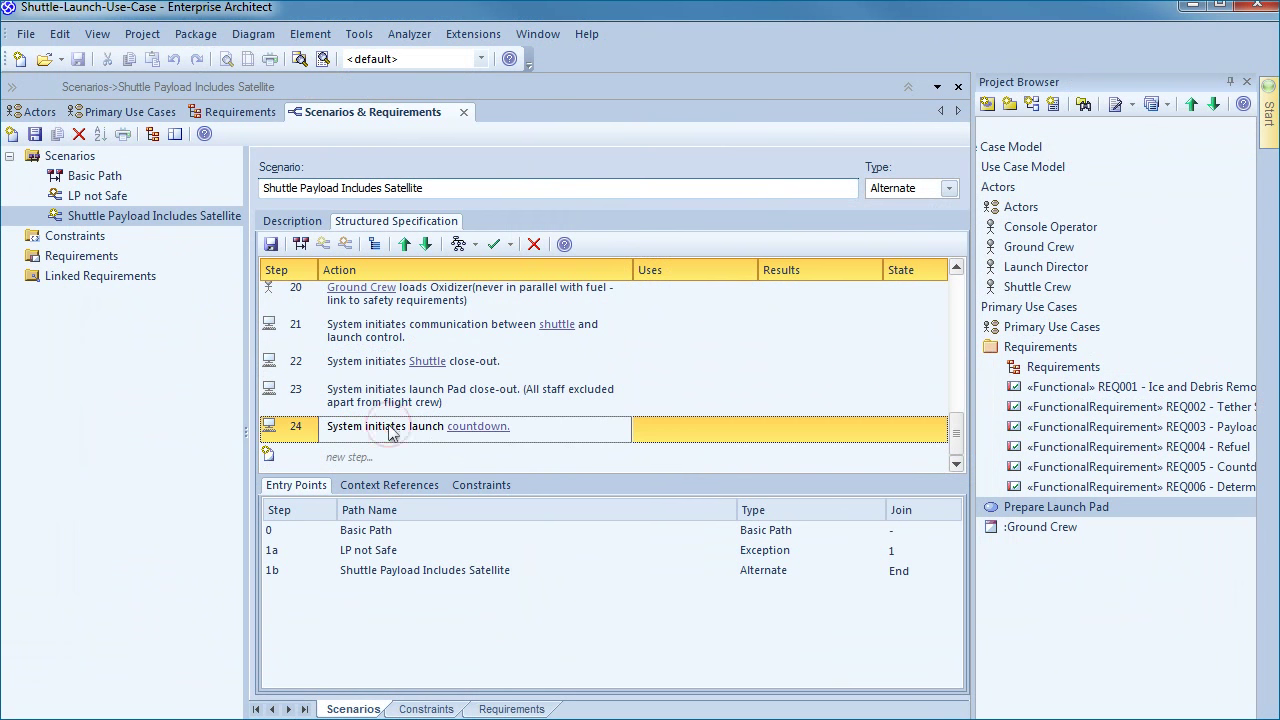
{"action": "left_click", "coordinate": [643, 430]}
Link REQ005 - Countdown Duration to step 24 as a dependency
{"action": "right_click", "coordinate": [643, 430]}
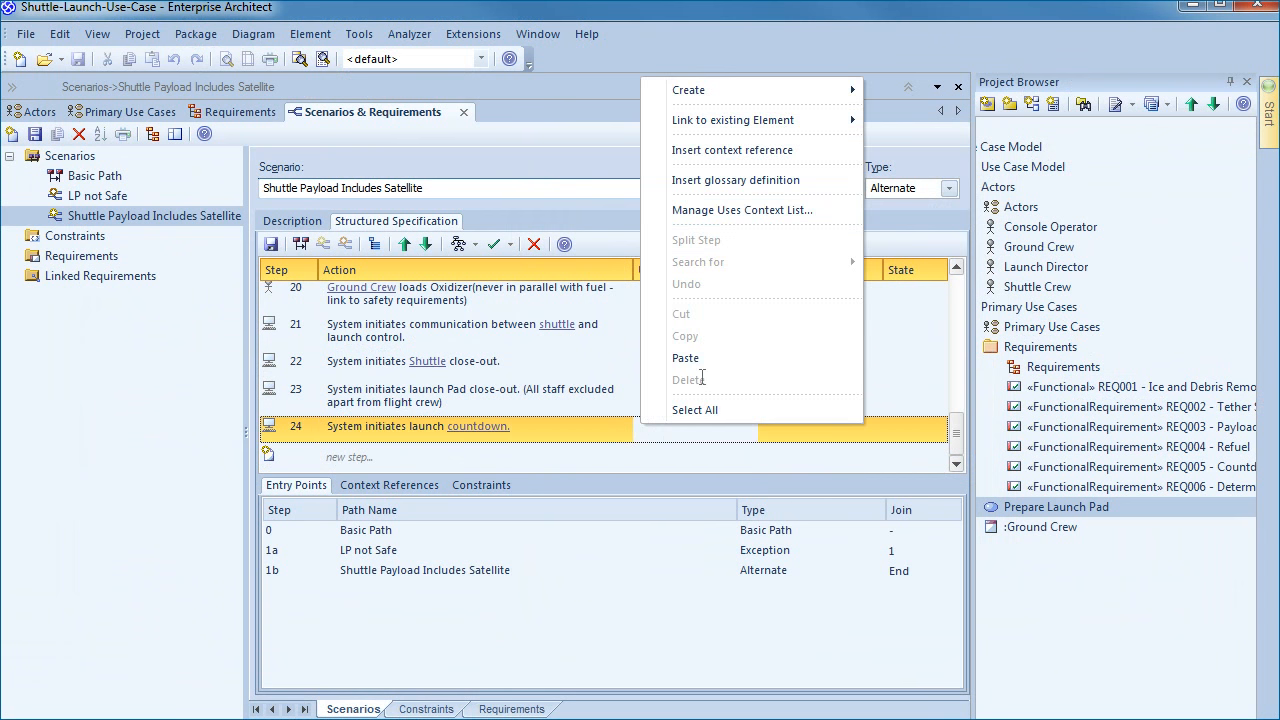
{"action": "right_click", "coordinate": [646, 435]}
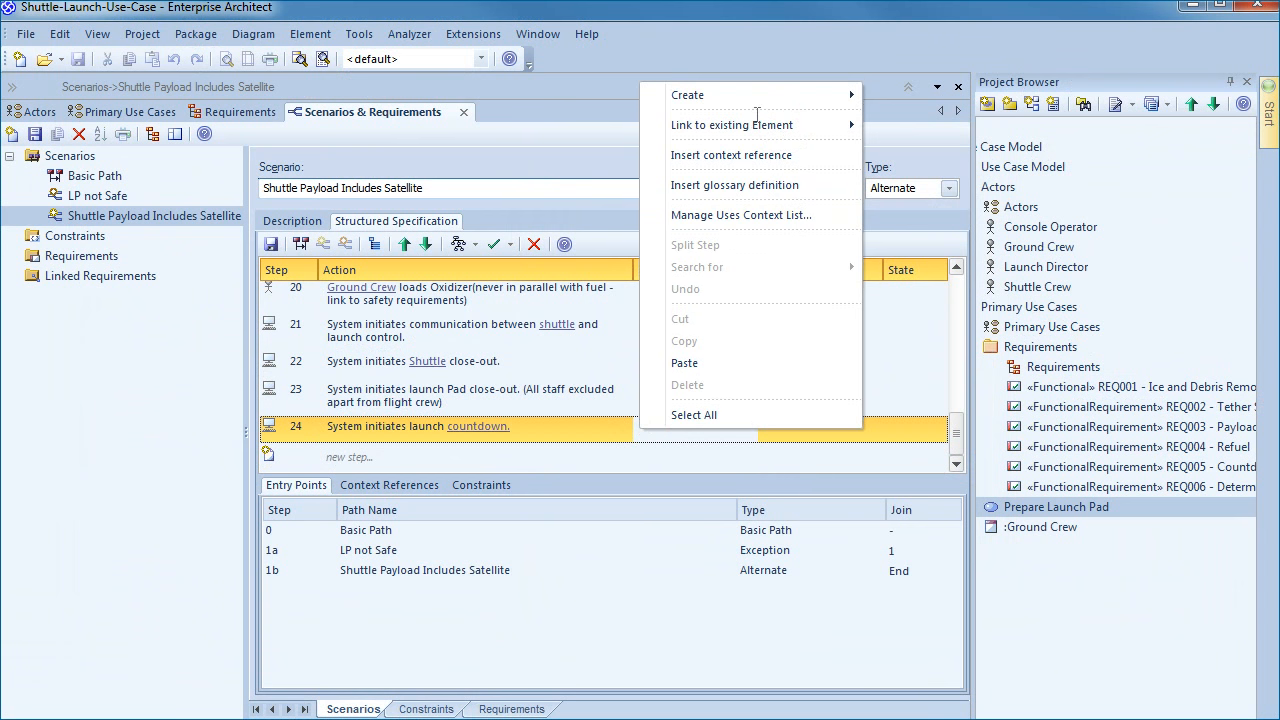
{"action": "left_click", "coordinate": [660, 436]}
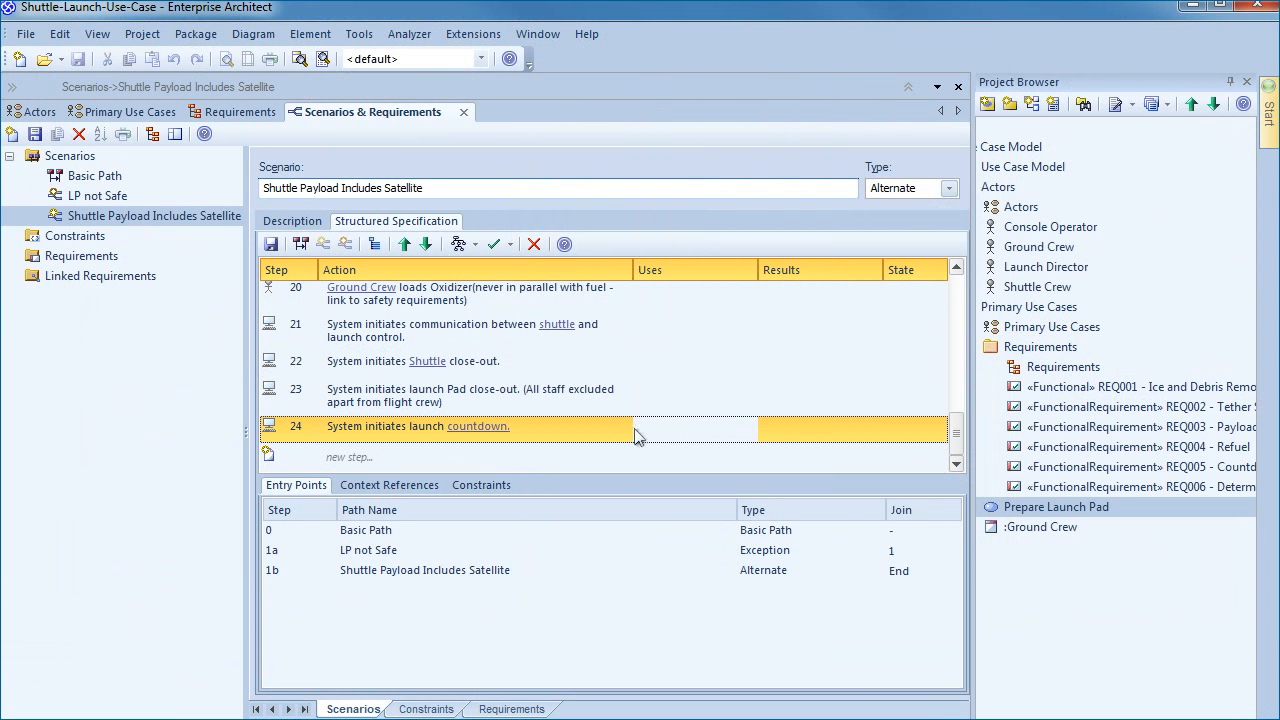
{"action": "right_click", "coordinate": [642, 425]}
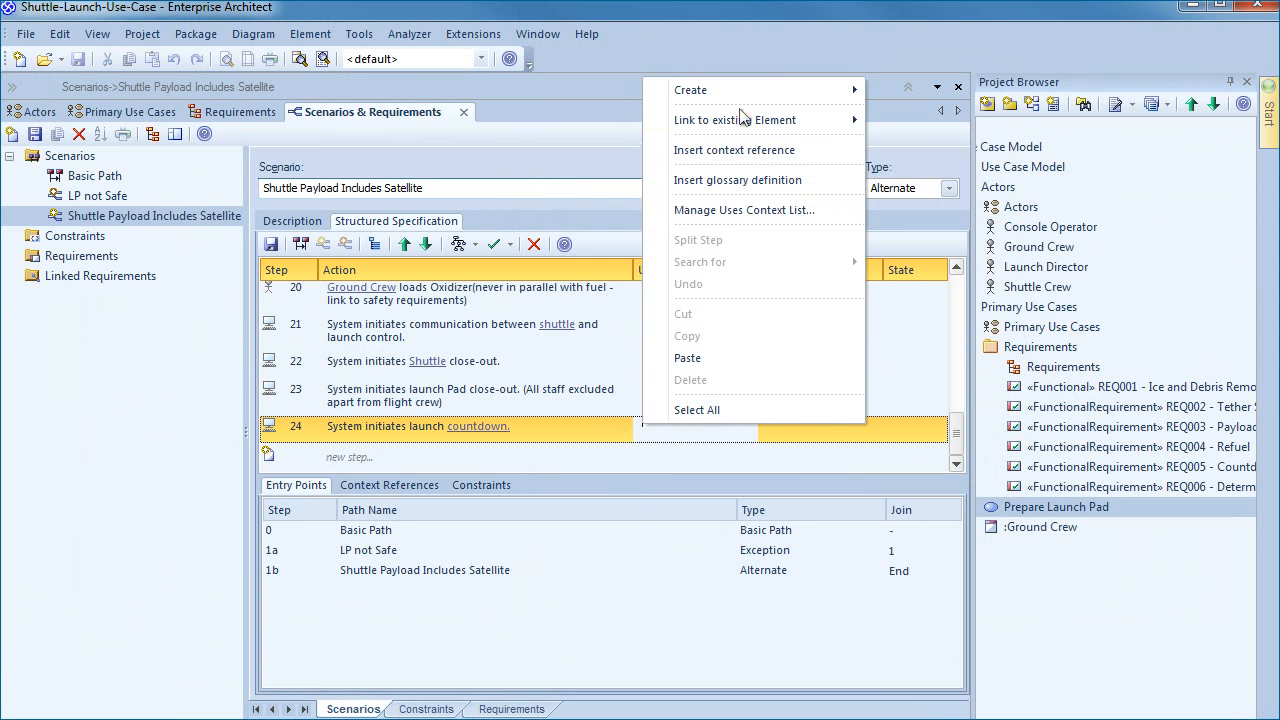
{"action": "mouse_move", "coordinate": [929, 121]}
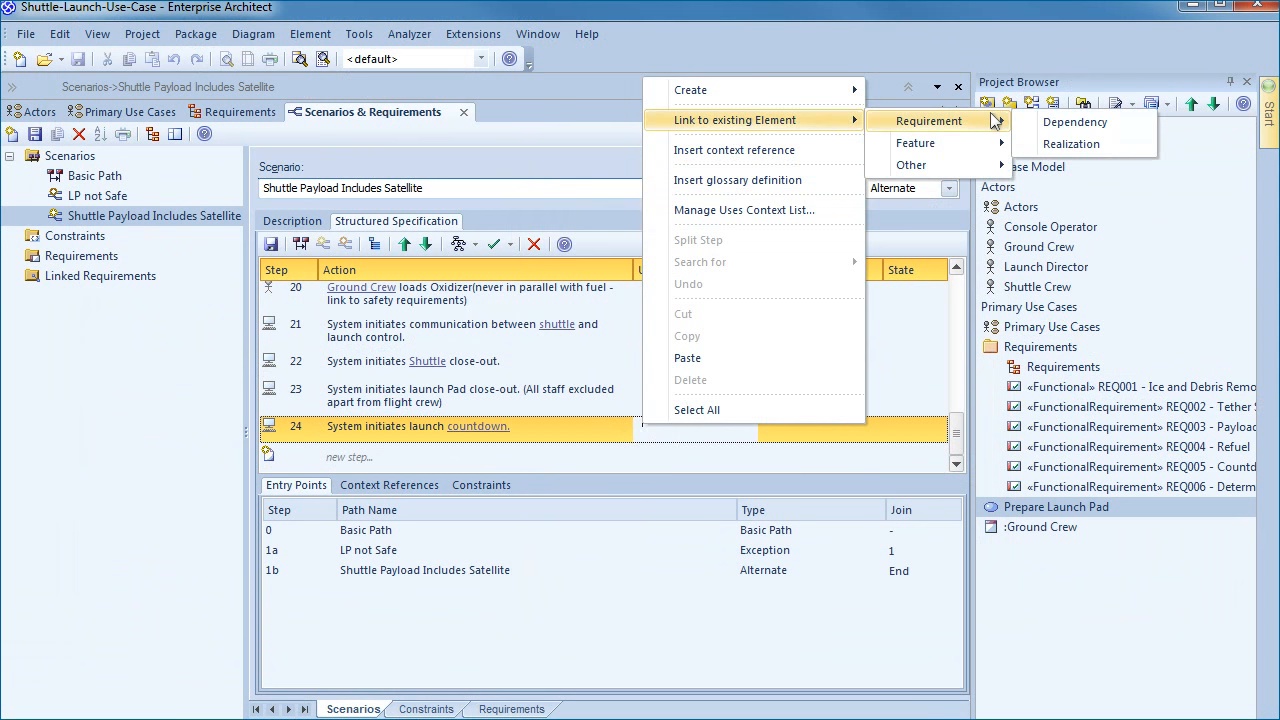
{"action": "left_click", "coordinate": [1075, 122]}
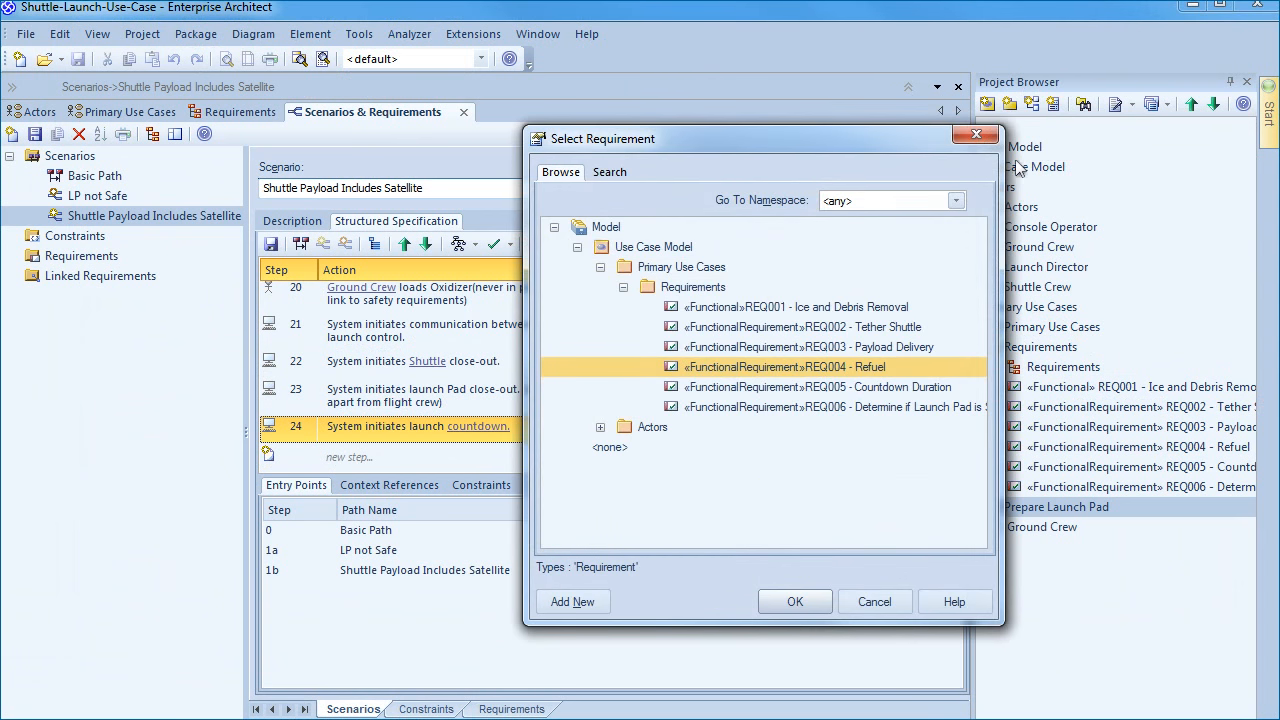
{"action": "double_click", "coordinate": [815, 387]}
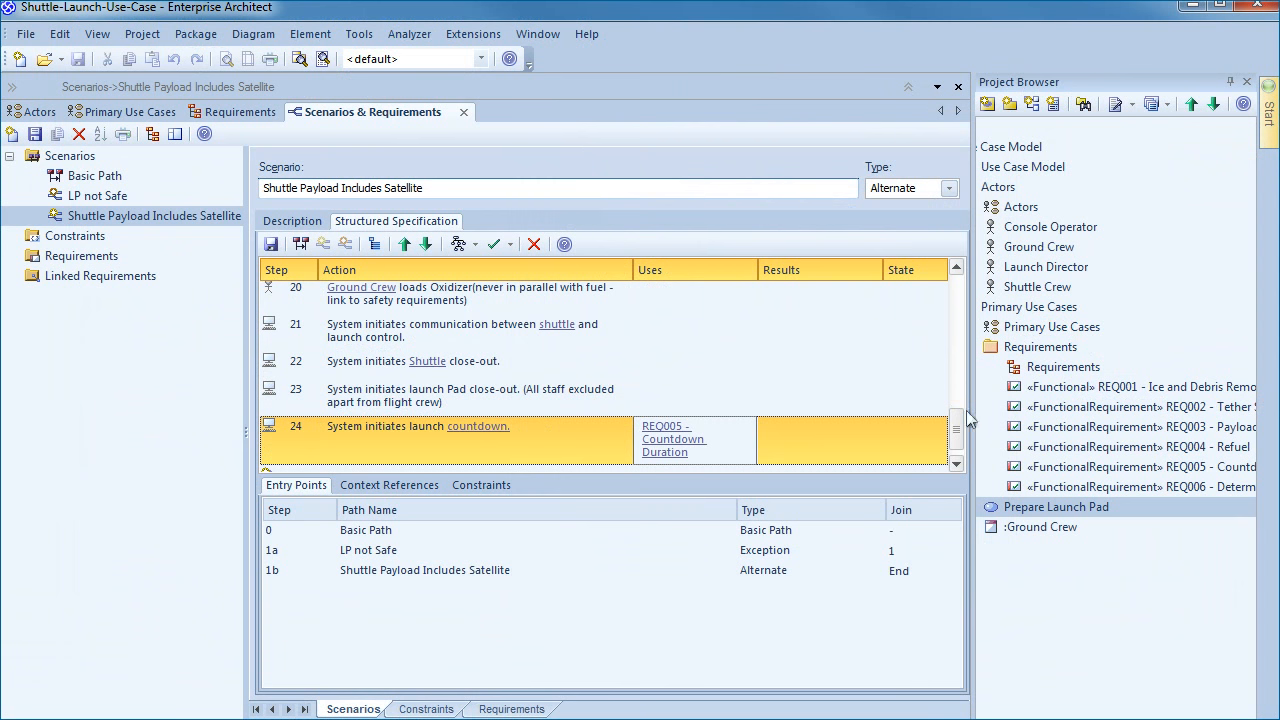
{"action": "mouse_move", "coordinate": [956, 428]}
{"action": "left_mouse_down"}
{"action": "mouse_move", "coordinate": [956, 442]}
{"action": "mouse_move", "coordinate": [956, 275]}
{"action": "left_mouse_up"}
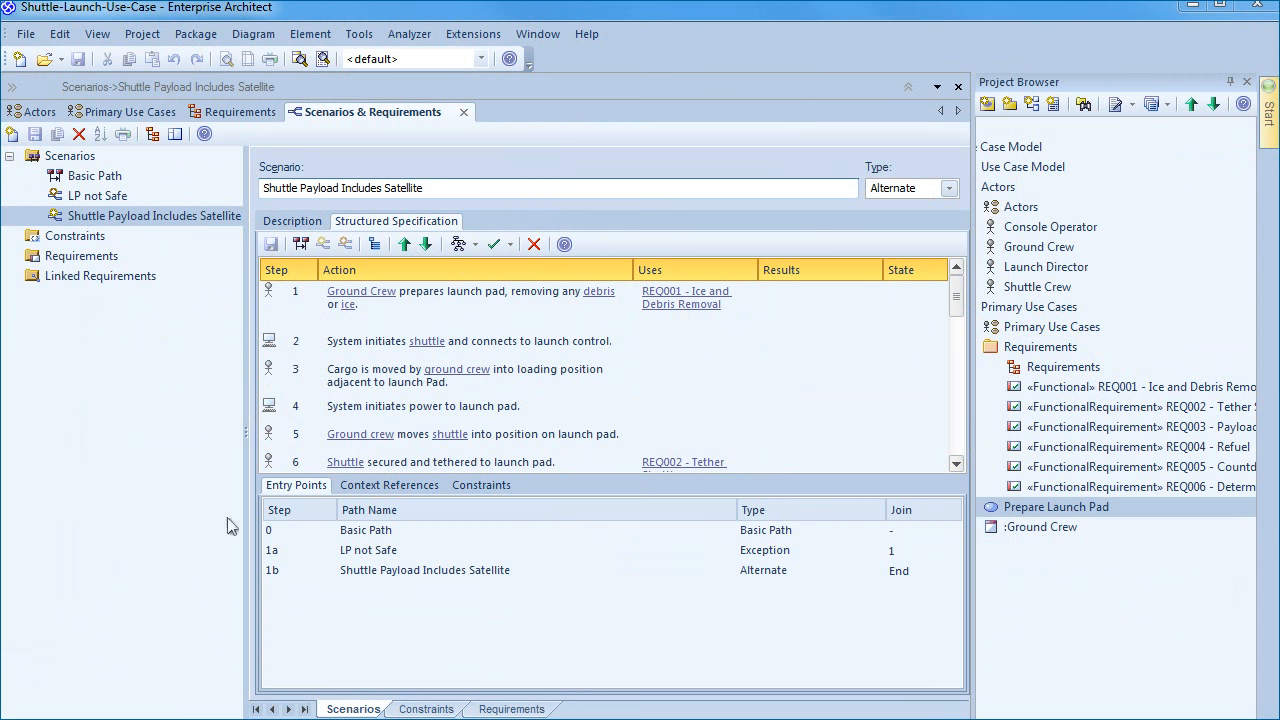
Show the Requirements diagram as a list of REQ001–REQ006
{"action": "left_click", "coordinate": [240, 111]}
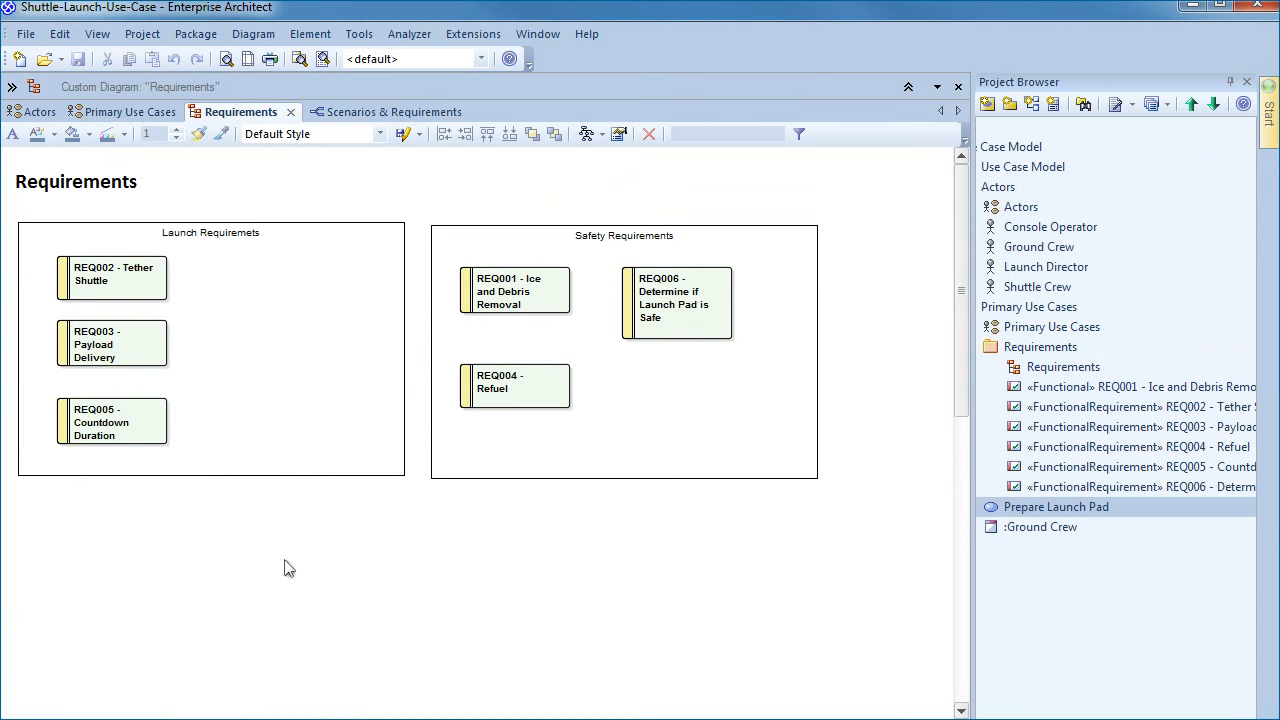
{"action": "right_click", "coordinate": [373, 524]}
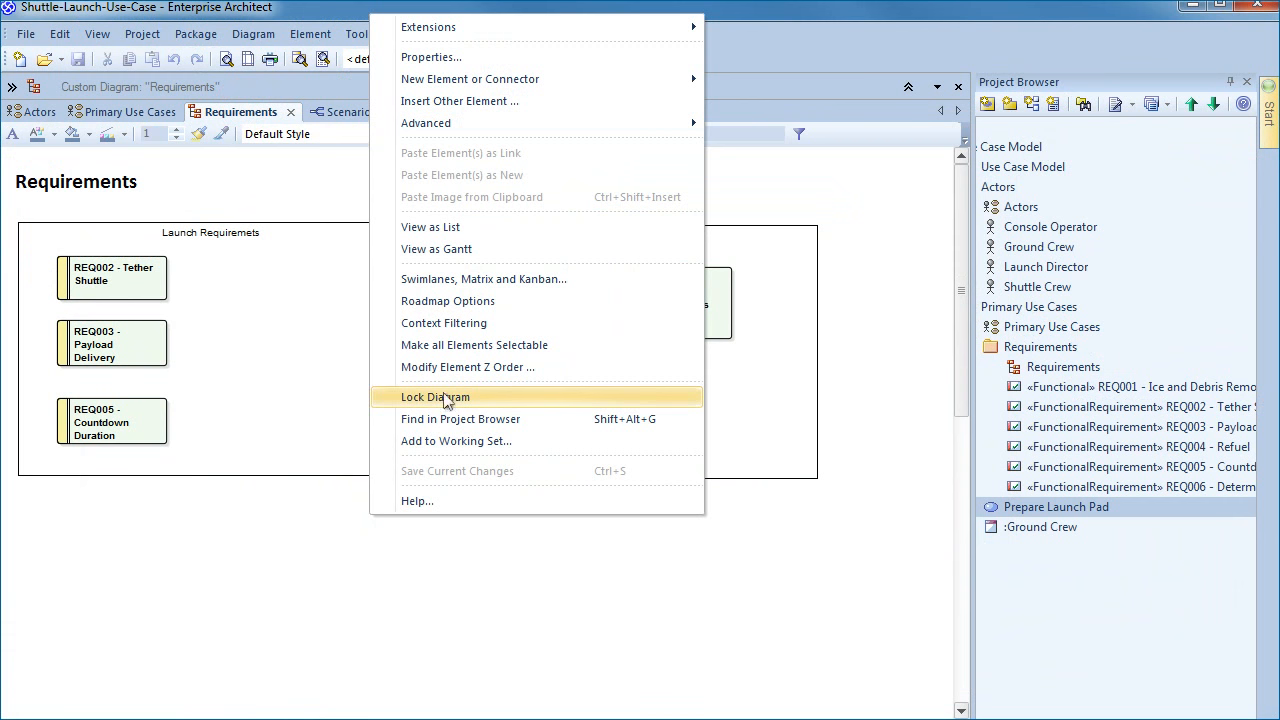
{"action": "left_click", "coordinate": [430, 227]}
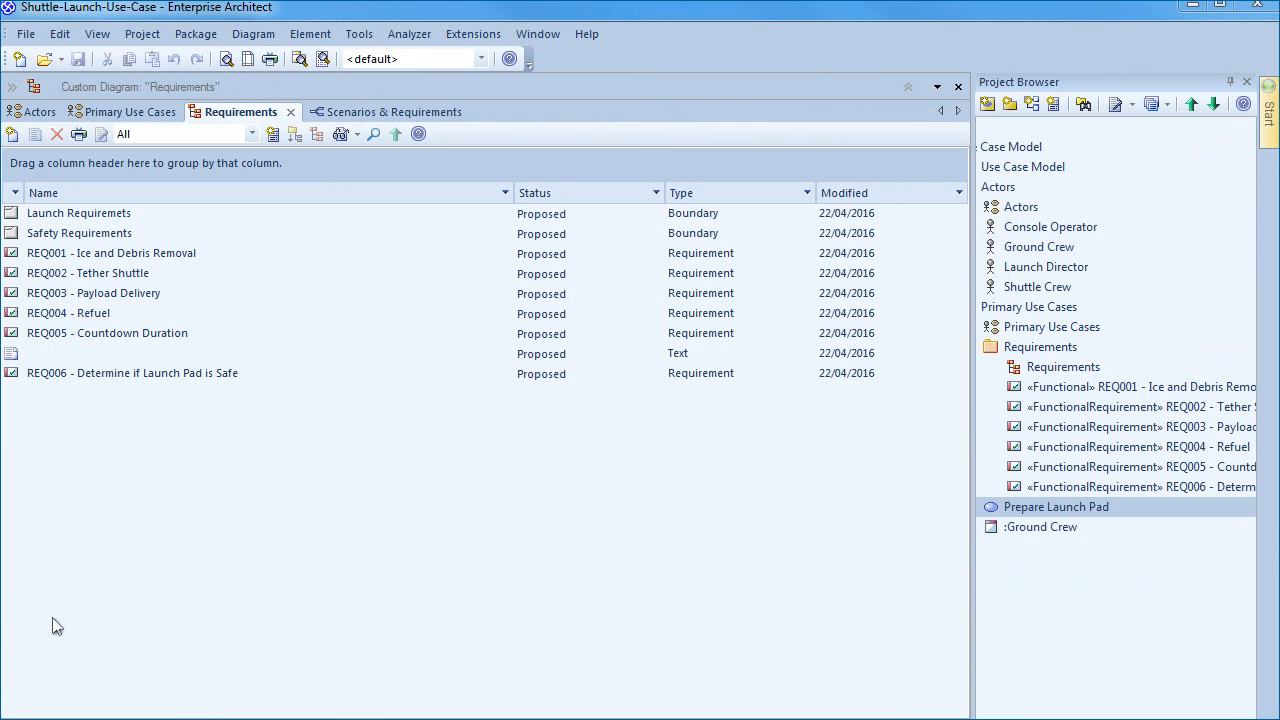
Create requirements REQ007 - SRMS Robotic Arm Communication and SRMS Robotic Arm Safety
{"action": "left_click", "coordinate": [12, 134]}
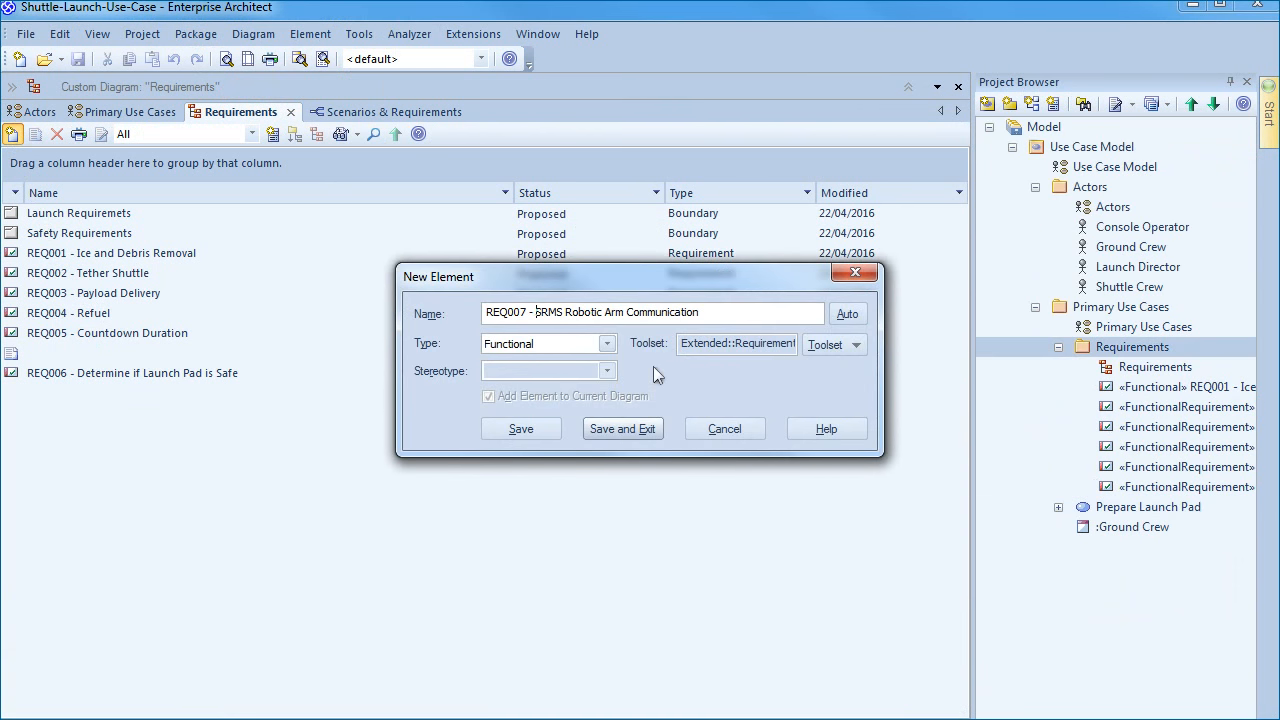
{"action": "left_click", "coordinate": [521, 428]}
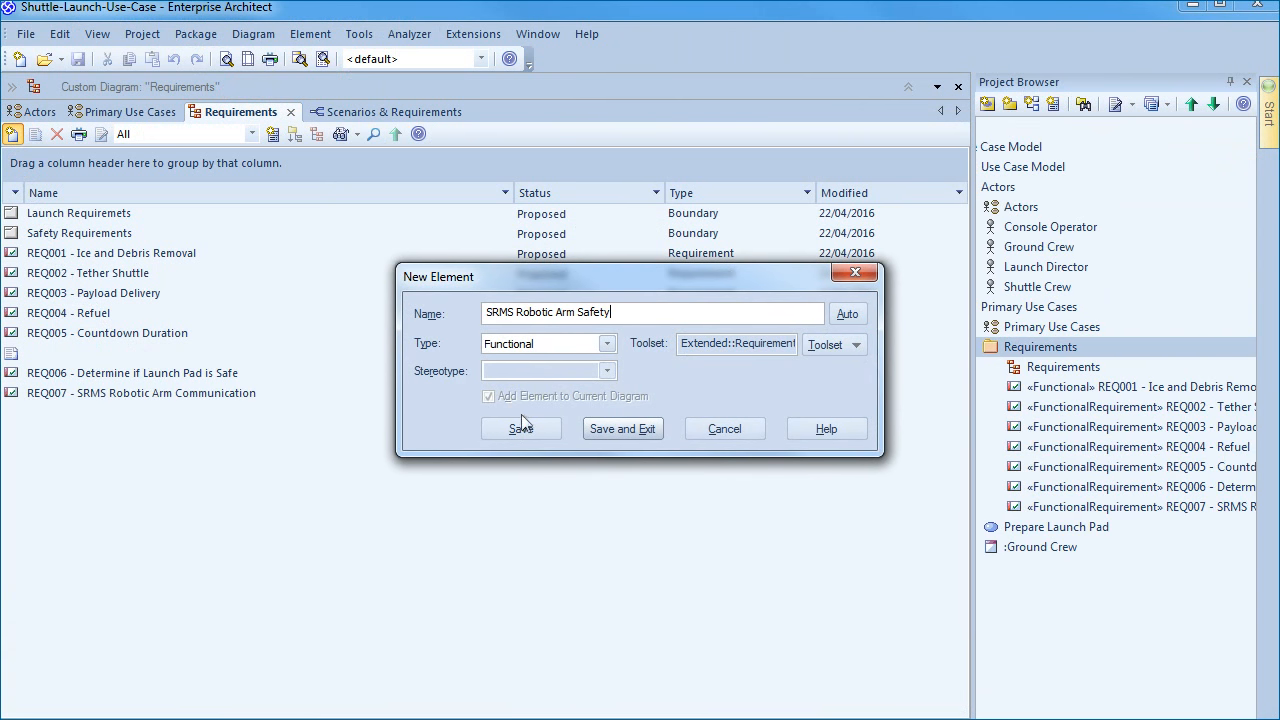
{"action": "left_click", "coordinate": [534, 425]}
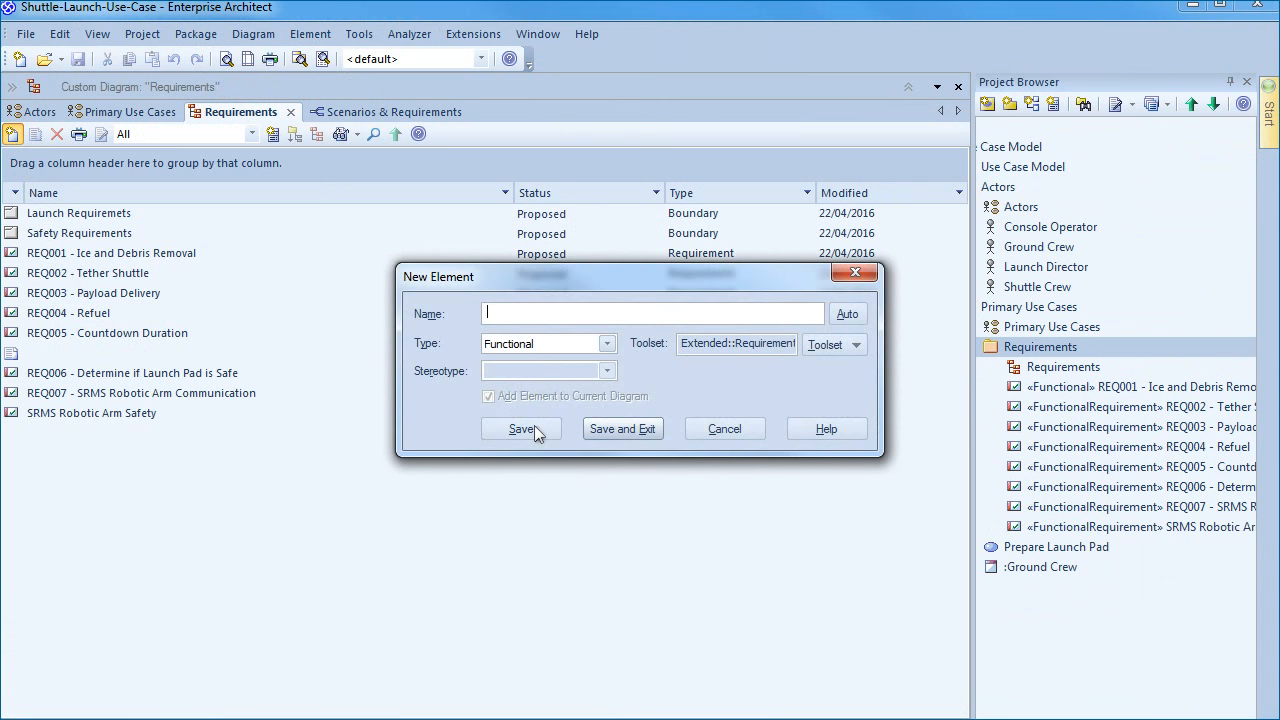
{"action": "left_click", "coordinate": [722, 428]}
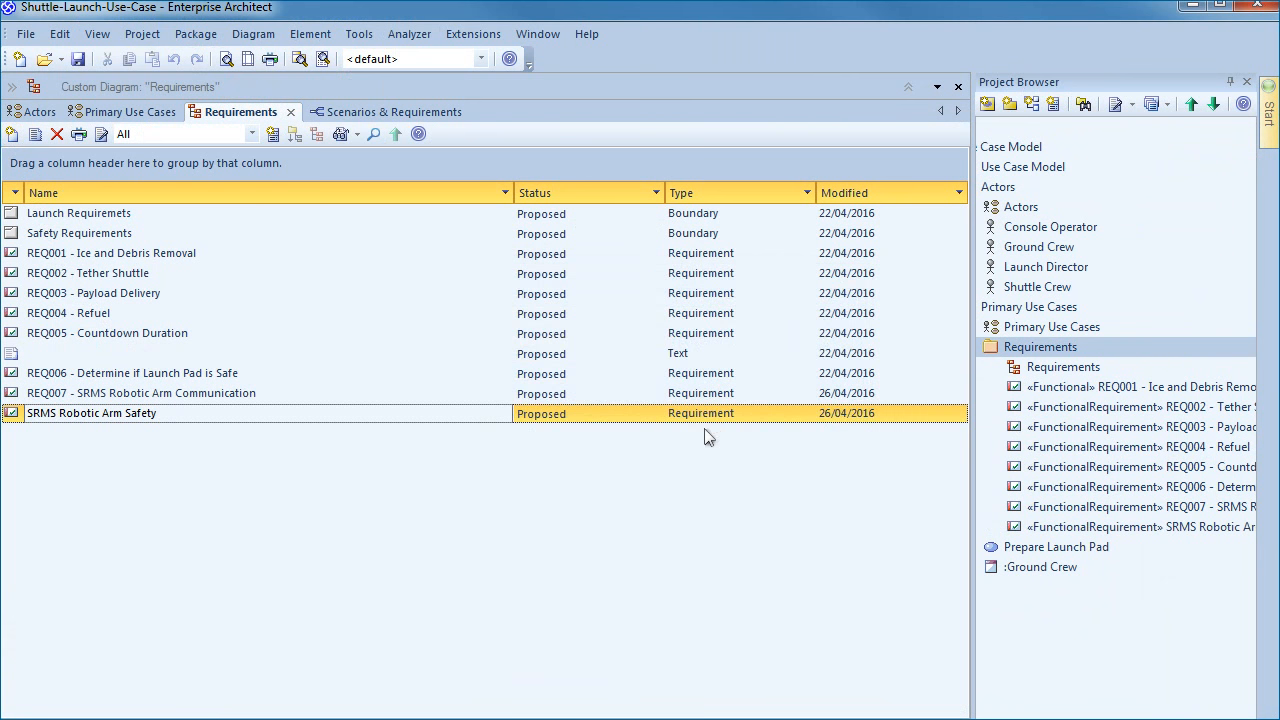
Note in REQ007's properties that the arm communicates with Shuttle Crew and Mission Control
{"action": "right_click", "coordinate": [217, 398]}
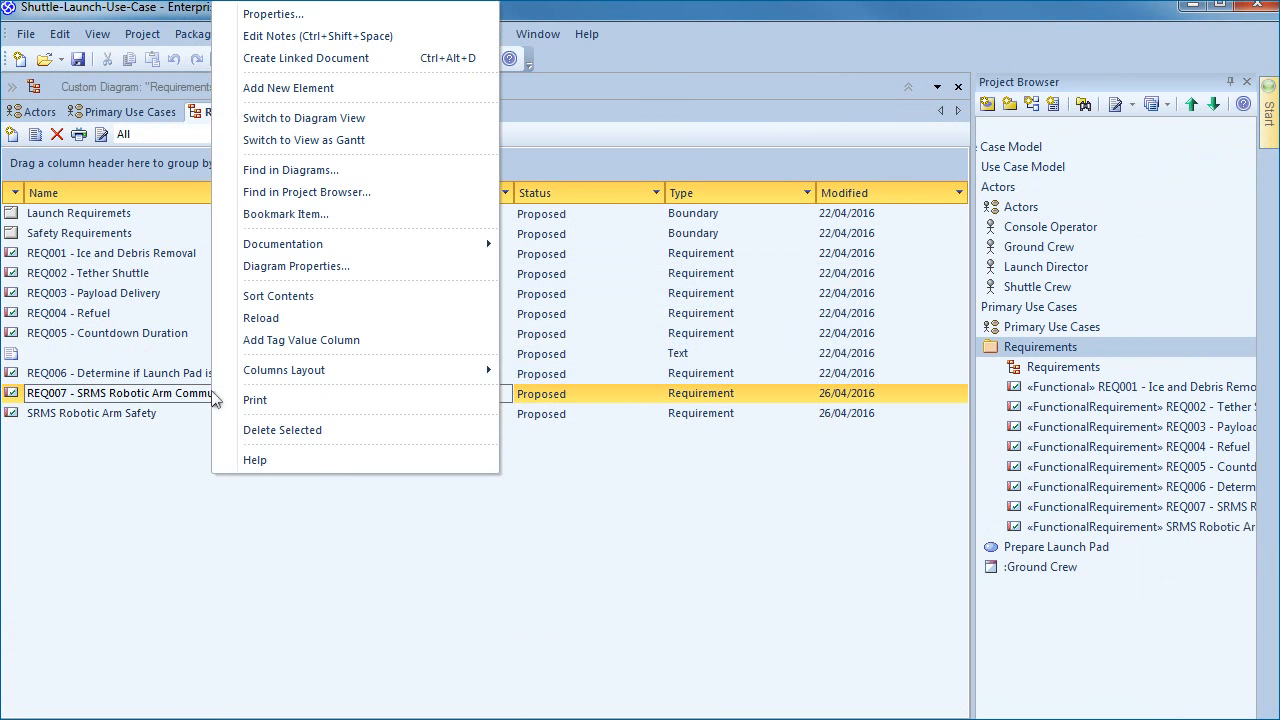
{"action": "left_click", "coordinate": [287, 14]}
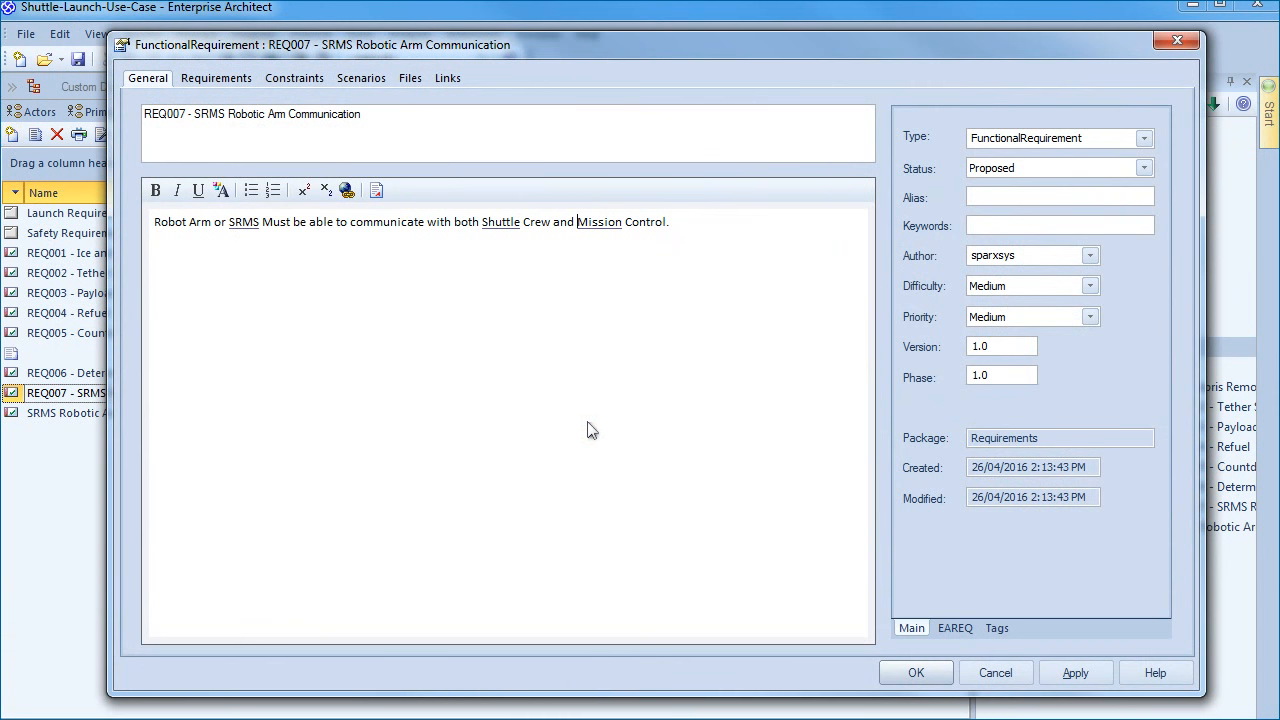
{"action": "left_click", "coordinate": [916, 672]}
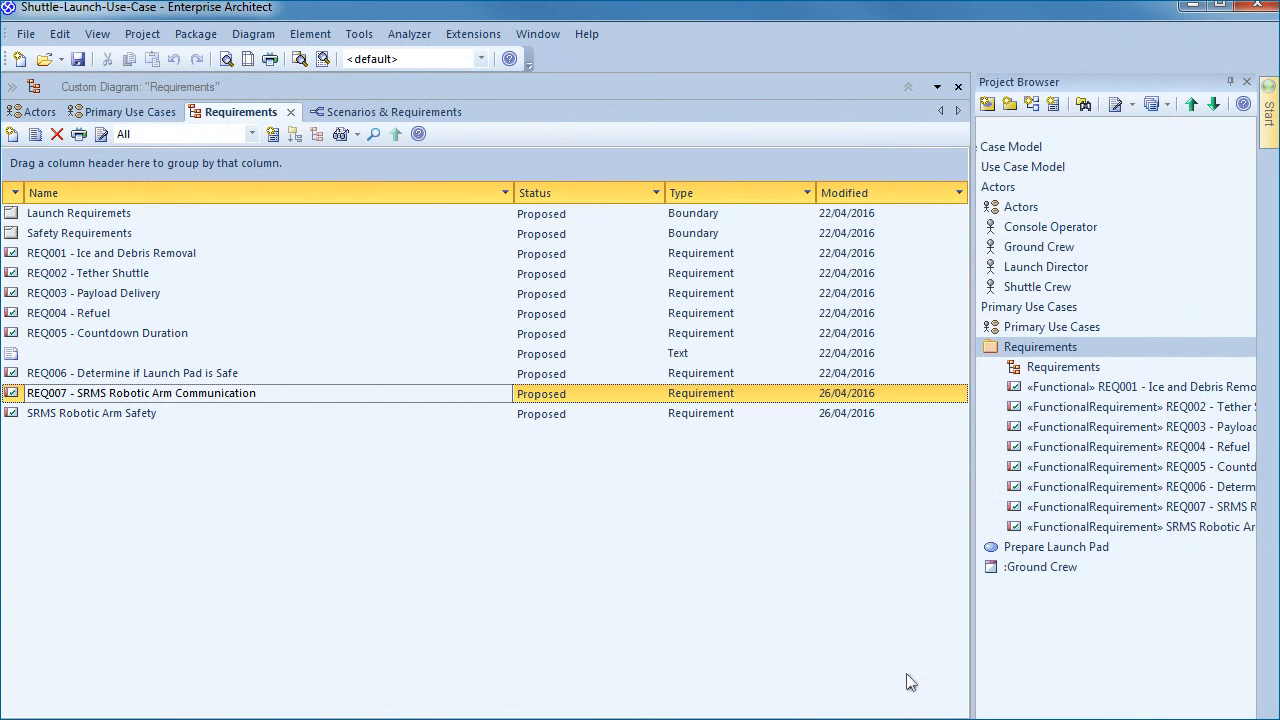
{"action": "right_click", "coordinate": [145, 413]}
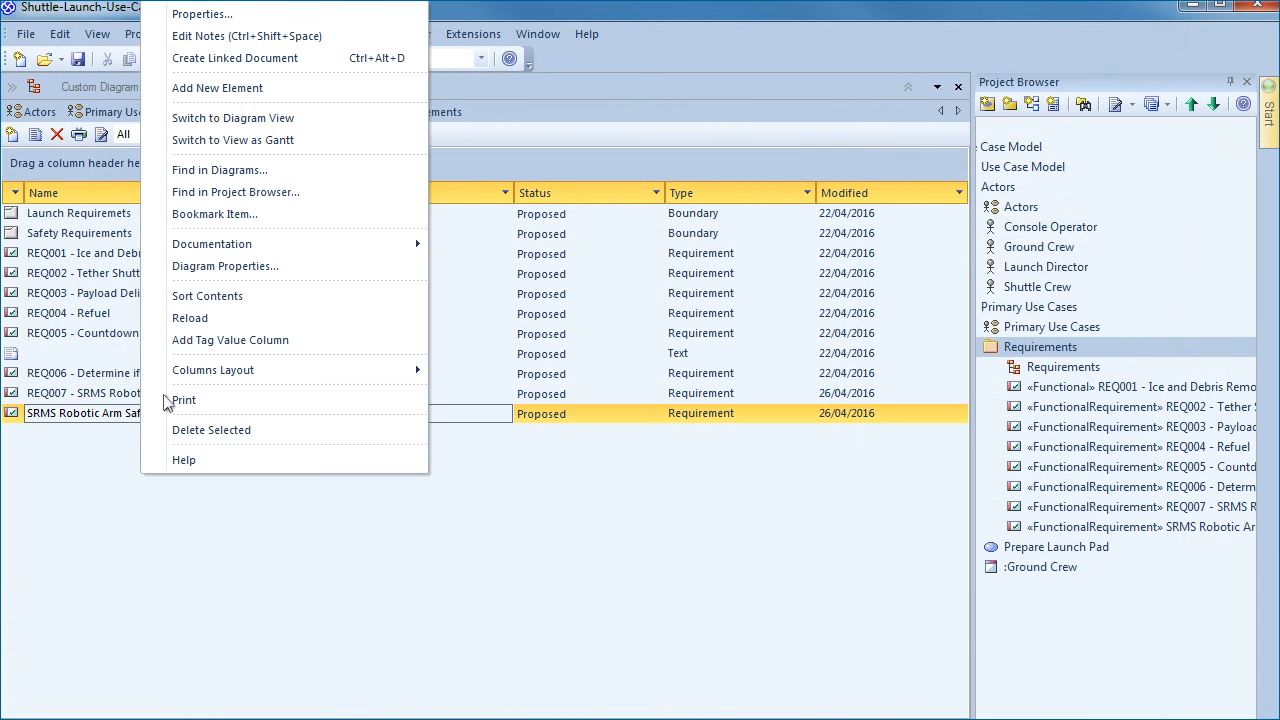
{"action": "left_click", "coordinate": [246, 36]}
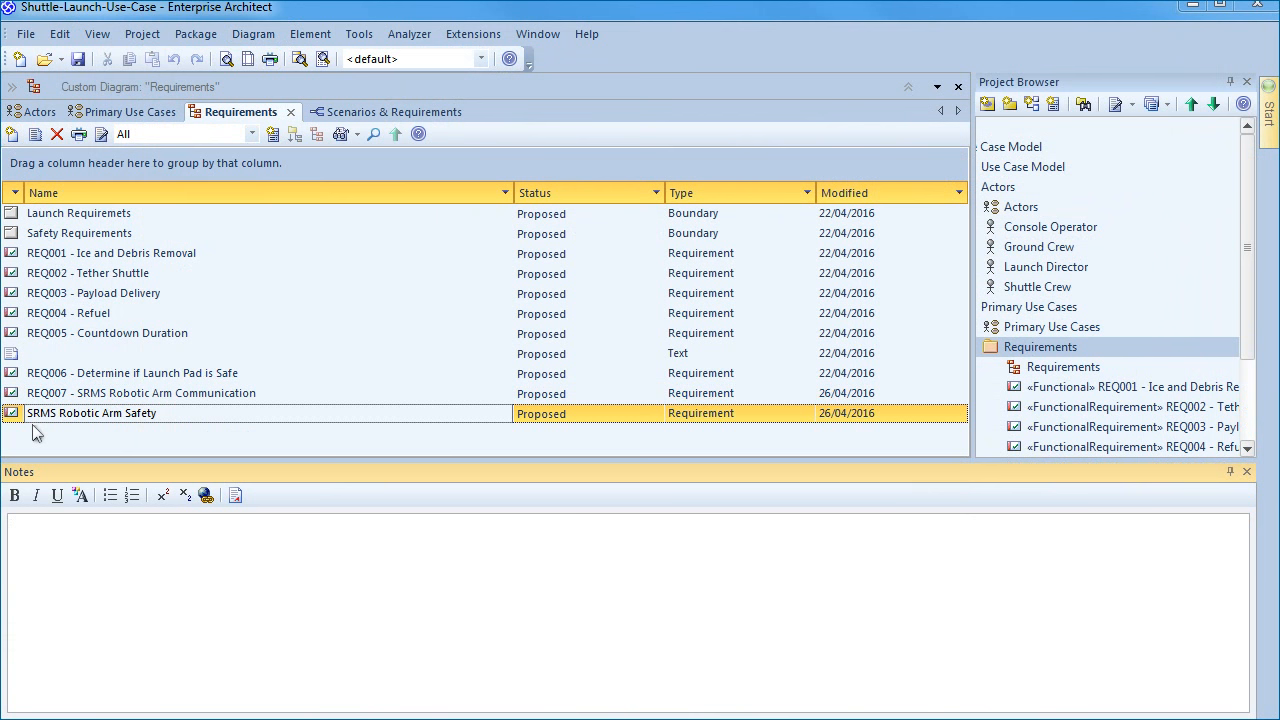
{"action": "left_click", "coordinate": [715, 642]}
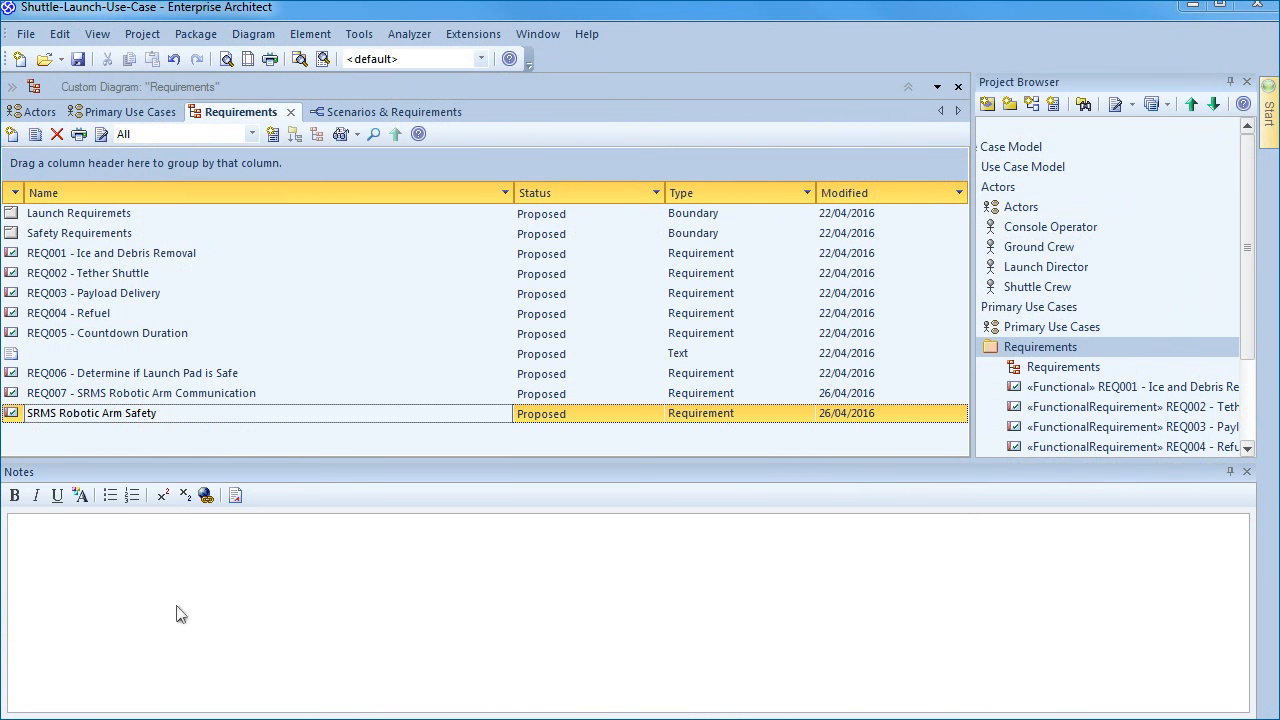
{"action": "type", "text": "Ground Crew must not be in shuttle bay during retraction."}
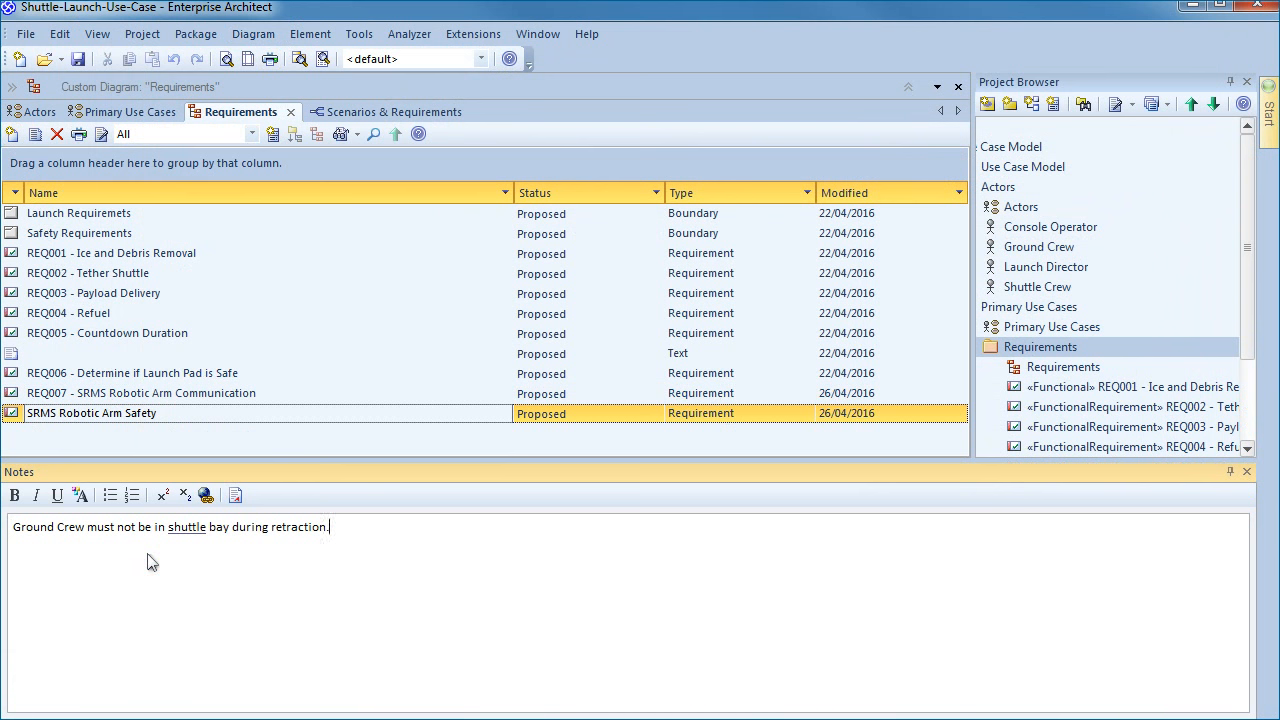
{"action": "left_click", "coordinate": [136, 399]}
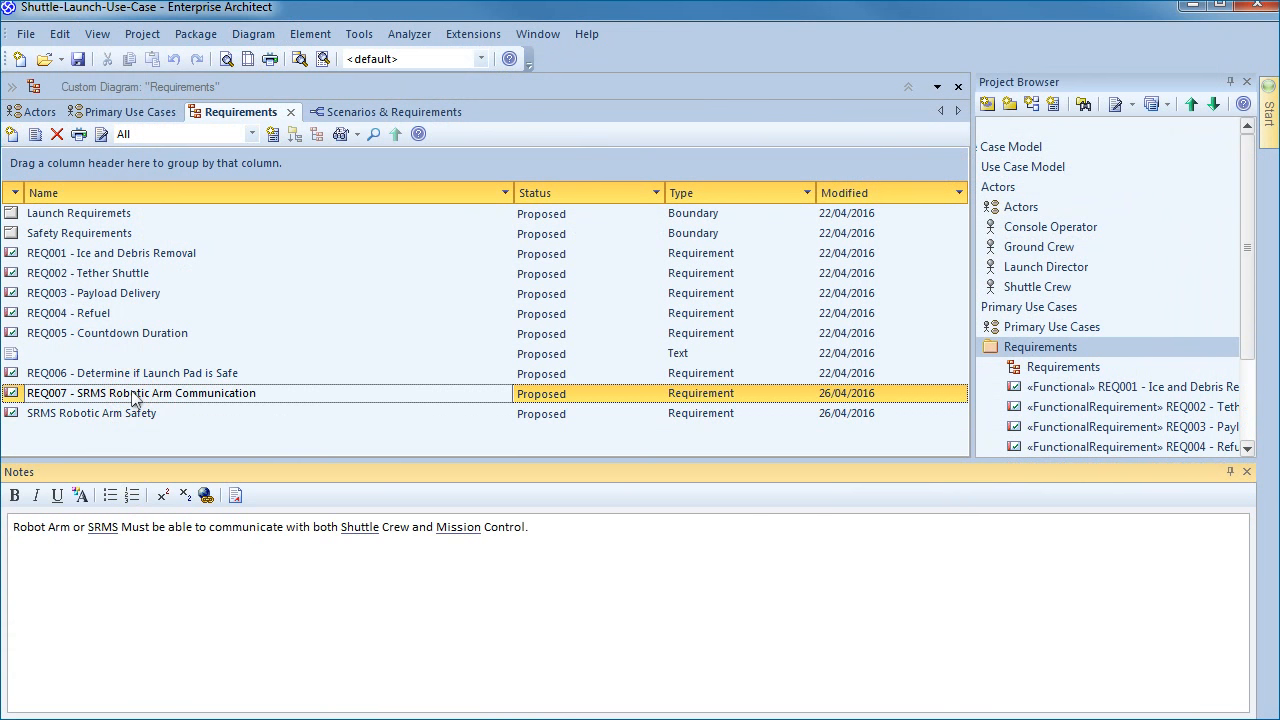
{"action": "left_click", "coordinate": [108, 334]}
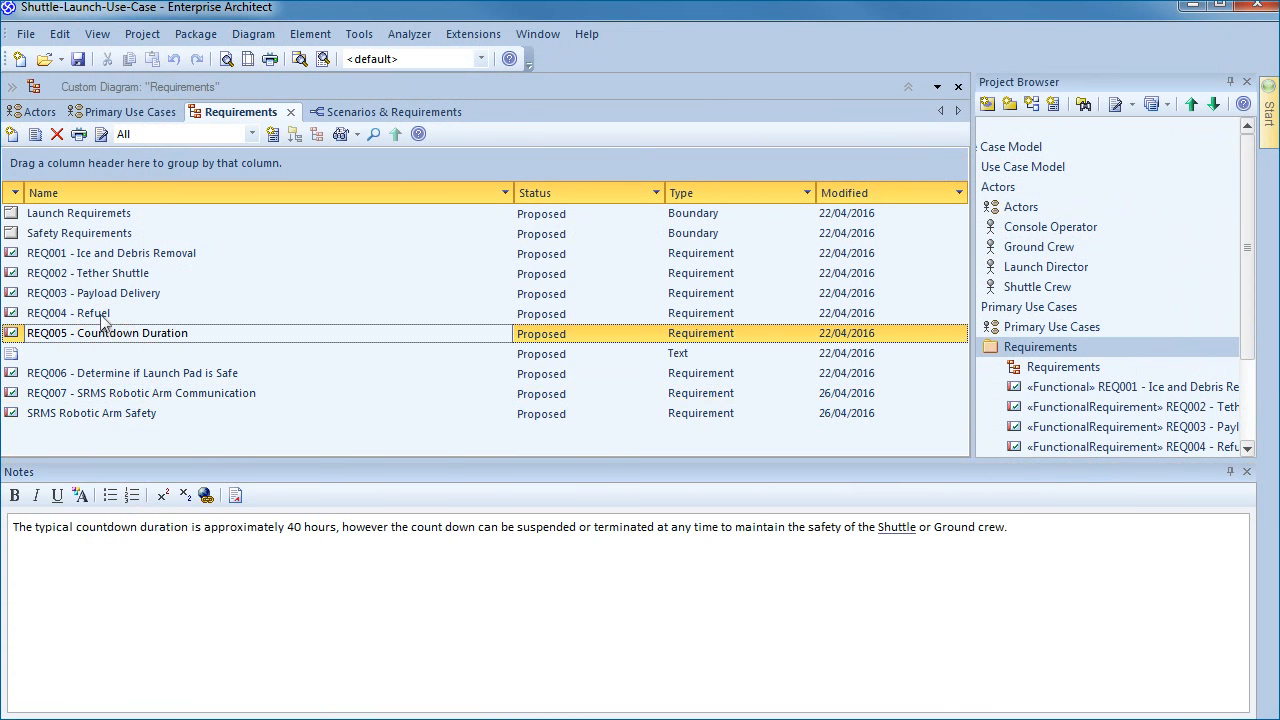
{"action": "left_click", "coordinate": [103, 314]}
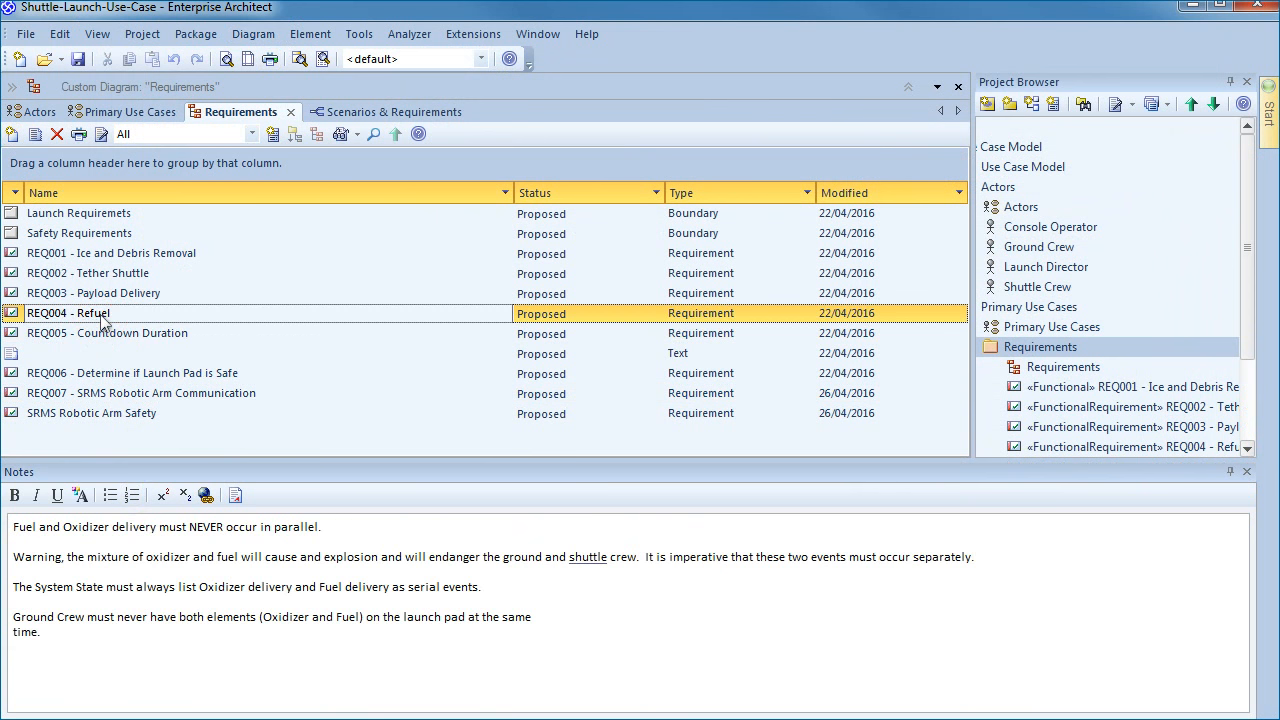
In diagram view, drag SRMS Robotic Arm Safety into Safety Requirements and REQ007 into Launch Requirements, then save
{"action": "right_click", "coordinate": [262, 437]}
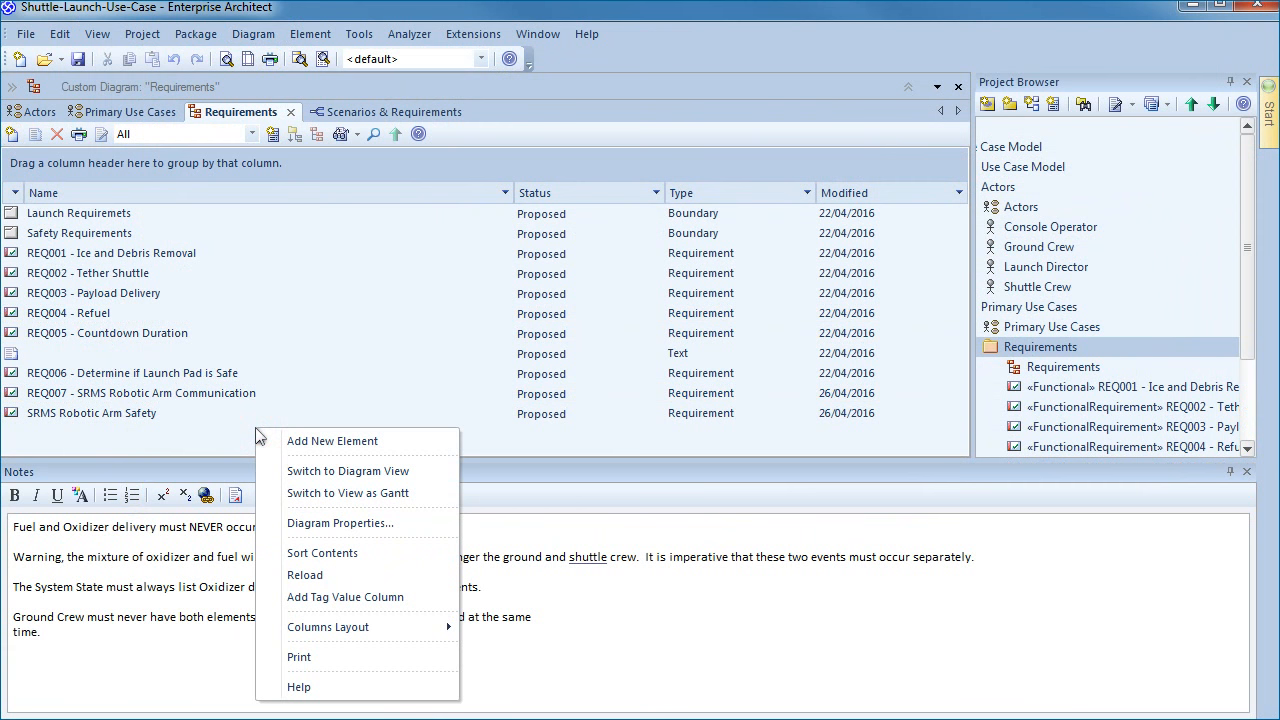
{"action": "left_click", "coordinate": [347, 470]}
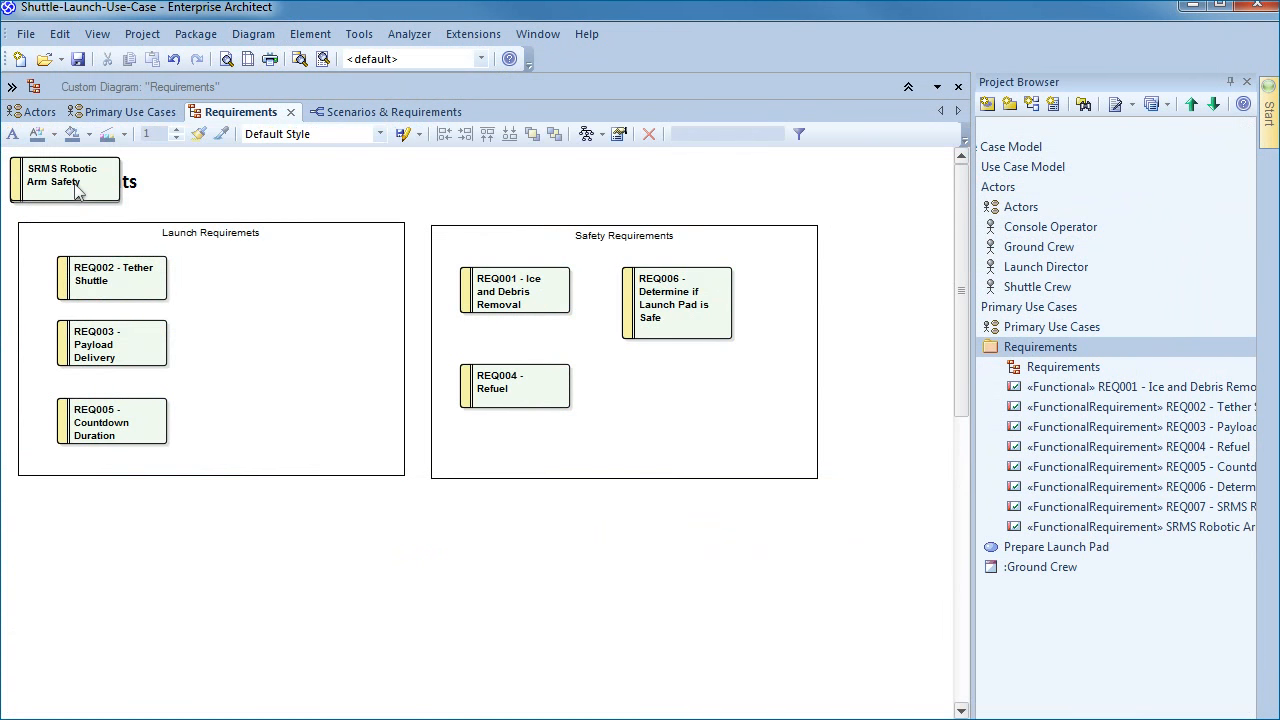
{"action": "mouse_move", "coordinate": [65, 180]}
{"action": "left_mouse_down"}
{"action": "mouse_move", "coordinate": [175, 262]}
{"action": "mouse_move", "coordinate": [520, 458]}
{"action": "left_mouse_up"}
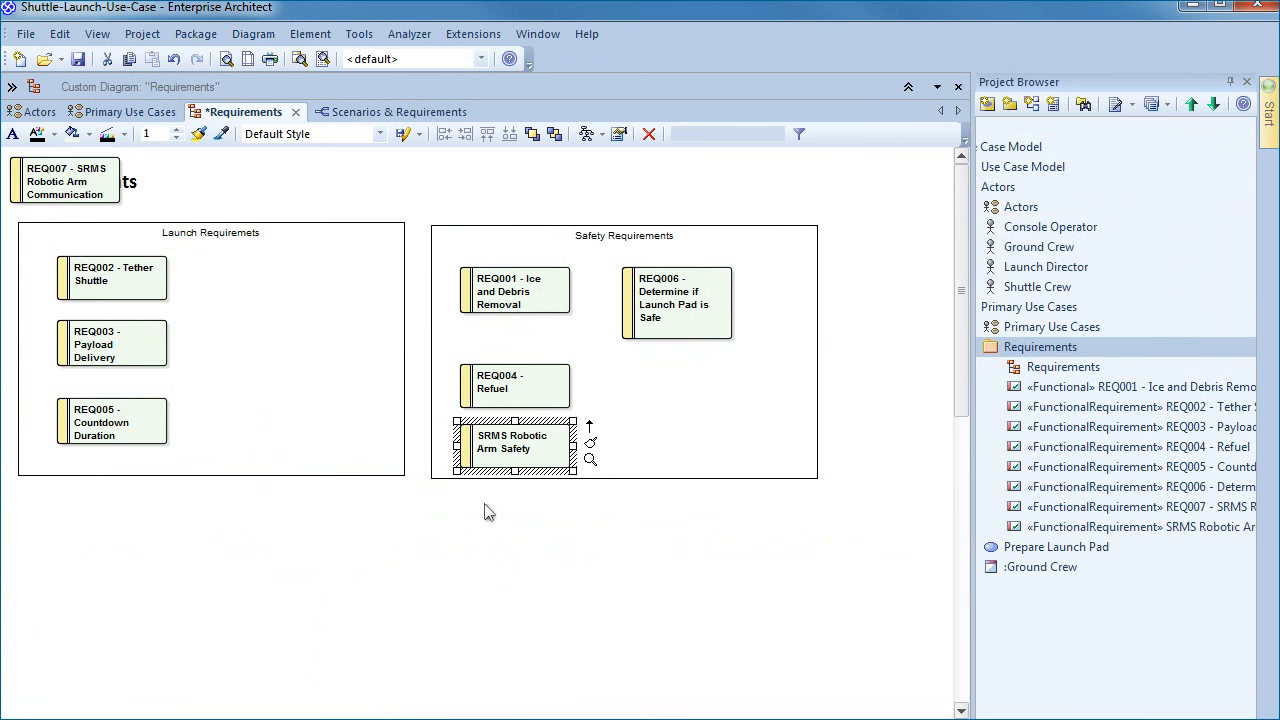
{"action": "left_click_drag", "start_coordinate": [42, 184], "coordinate": [220, 282]}
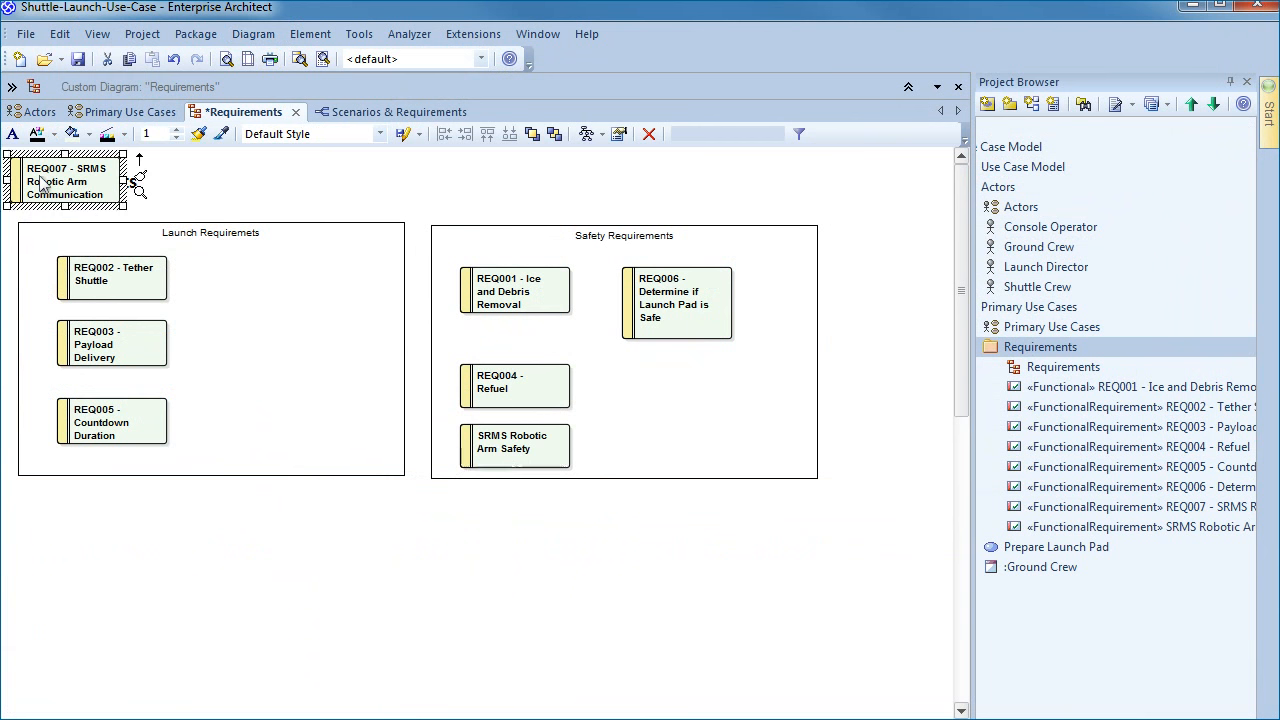
{"action": "left_click", "coordinate": [261, 380]}
{"action": "key", "text": "ctrl+s"}
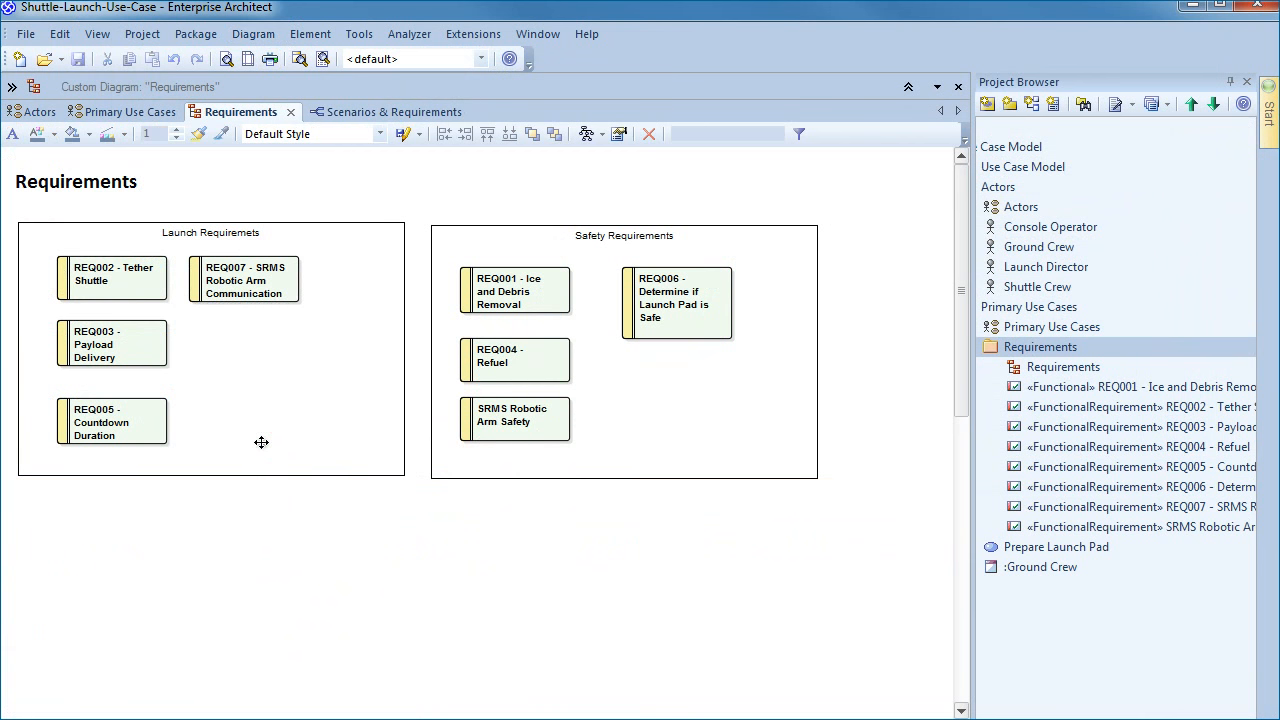
Load Prepare Launch Pad's scenarios and select the Shuttle Payload Includes Satellite alternate scenario
{"action": "left_click", "coordinate": [393, 111]}
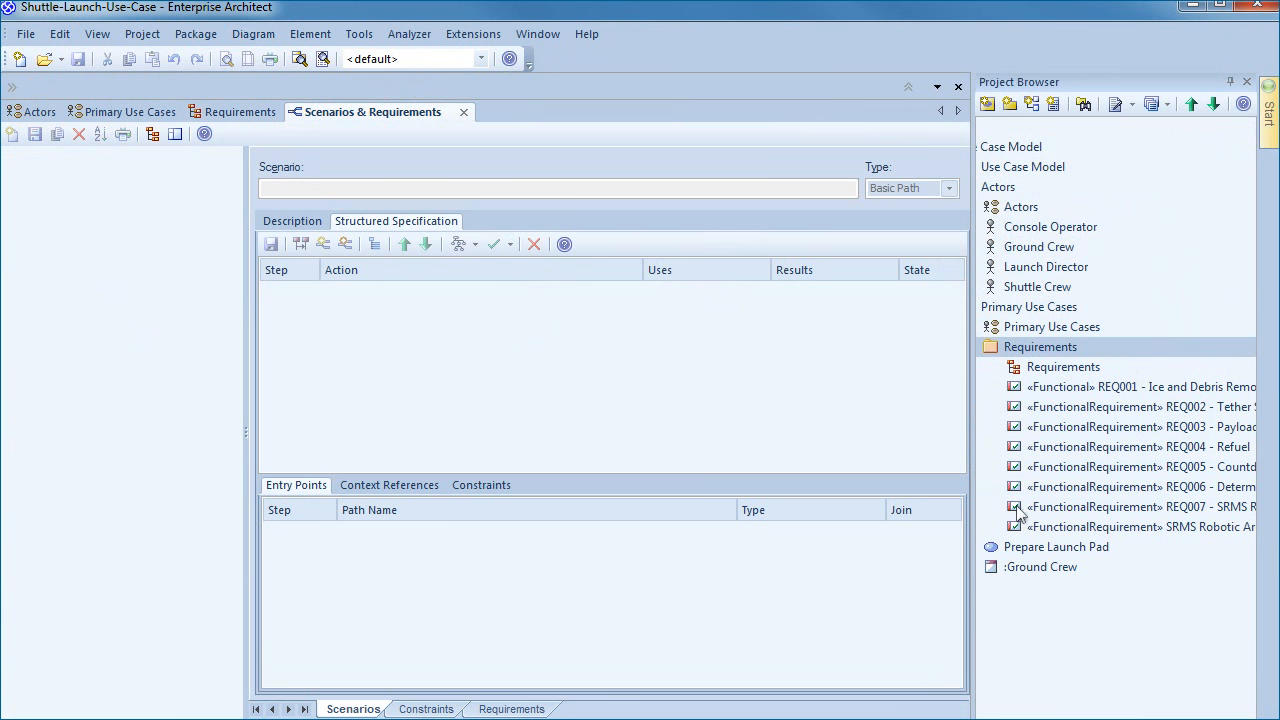
{"action": "left_click", "coordinate": [1057, 547]}
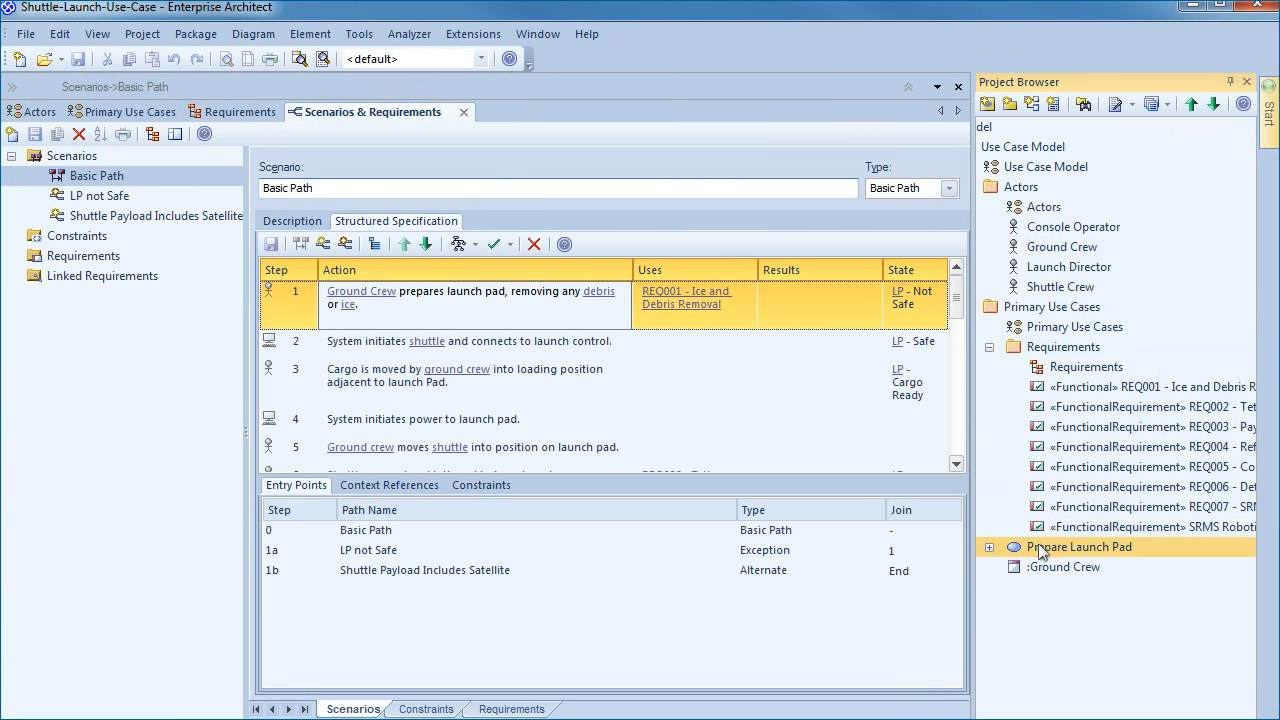
{"action": "left_click", "coordinate": [436, 572]}
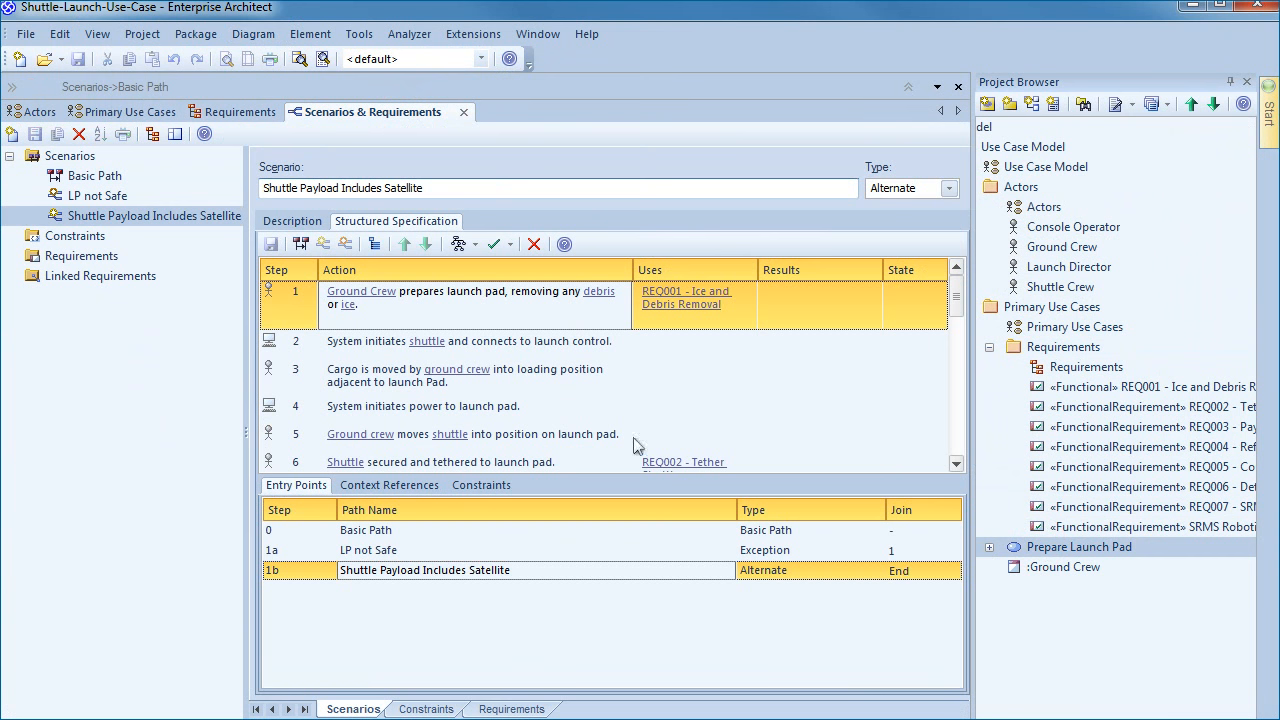
Scroll to step 9, the Remote Manipulator installation, and begin editing its Uses cell
{"action": "left_click", "coordinate": [957, 463]}
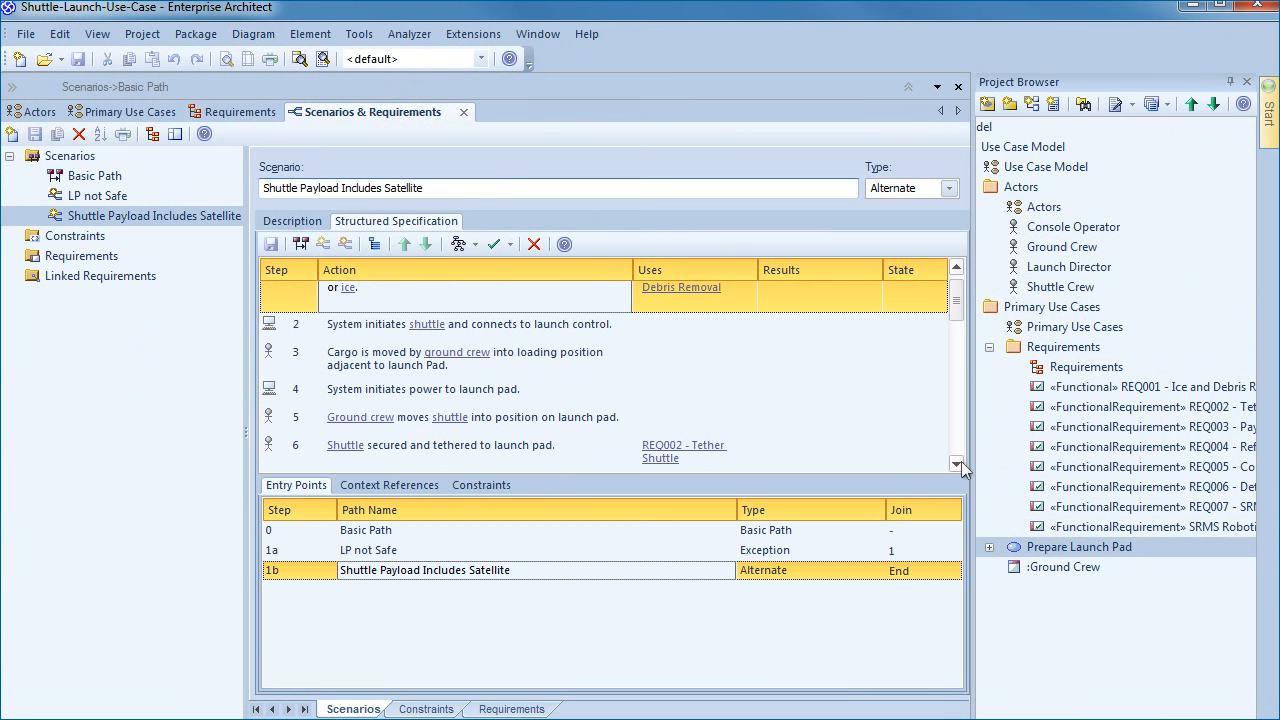
{"action": "left_click", "coordinate": [957, 463]}
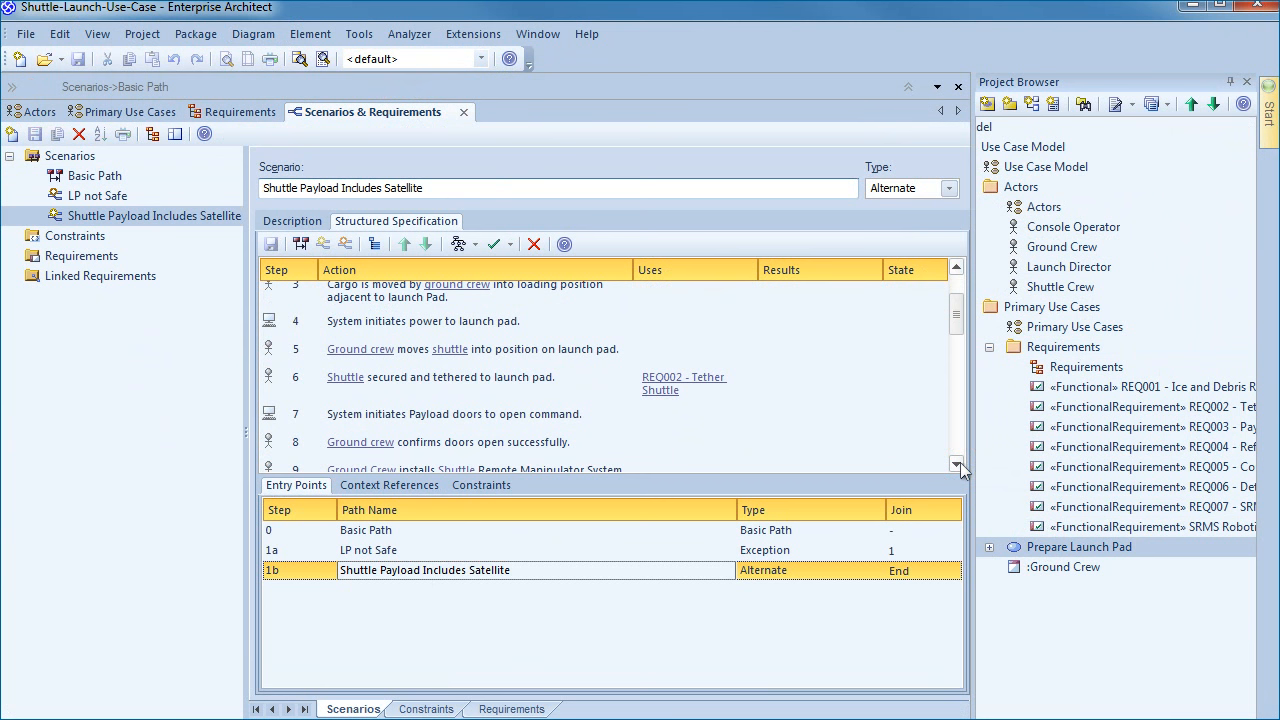
{"action": "left_click", "coordinate": [957, 463]}
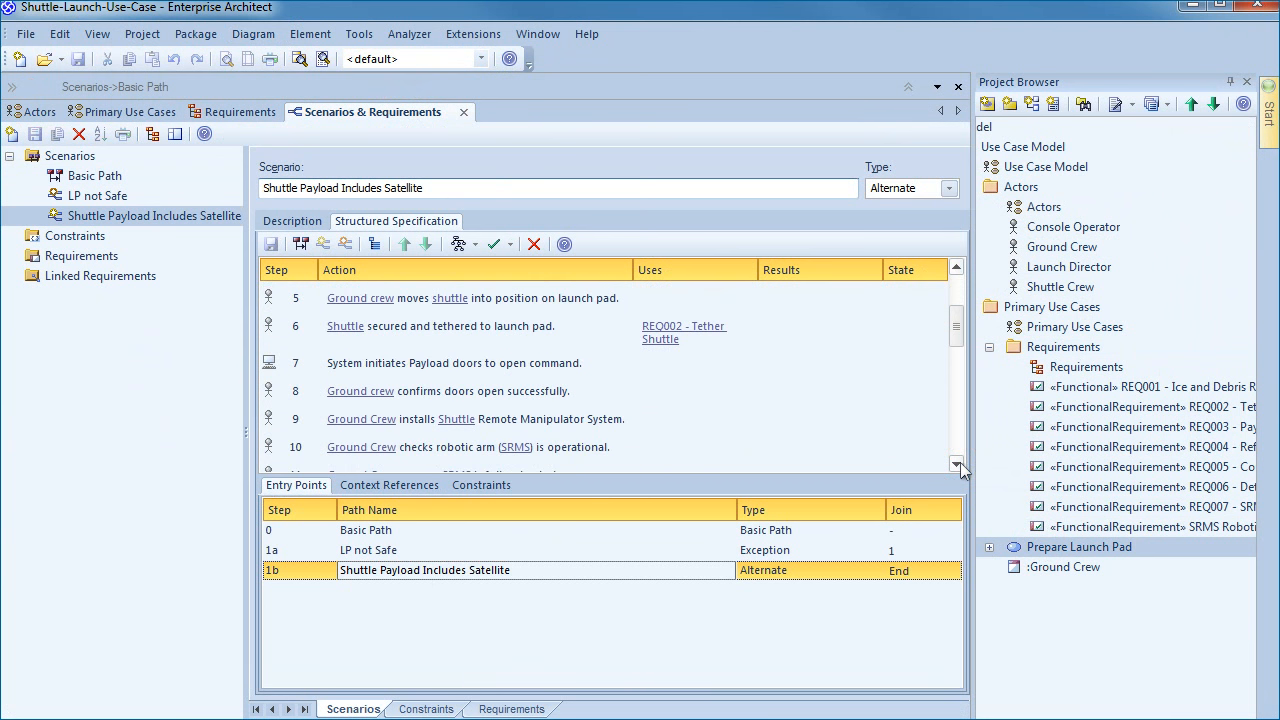
{"action": "left_click", "coordinate": [957, 463]}
{"action": "left_click", "coordinate": [957, 463]}
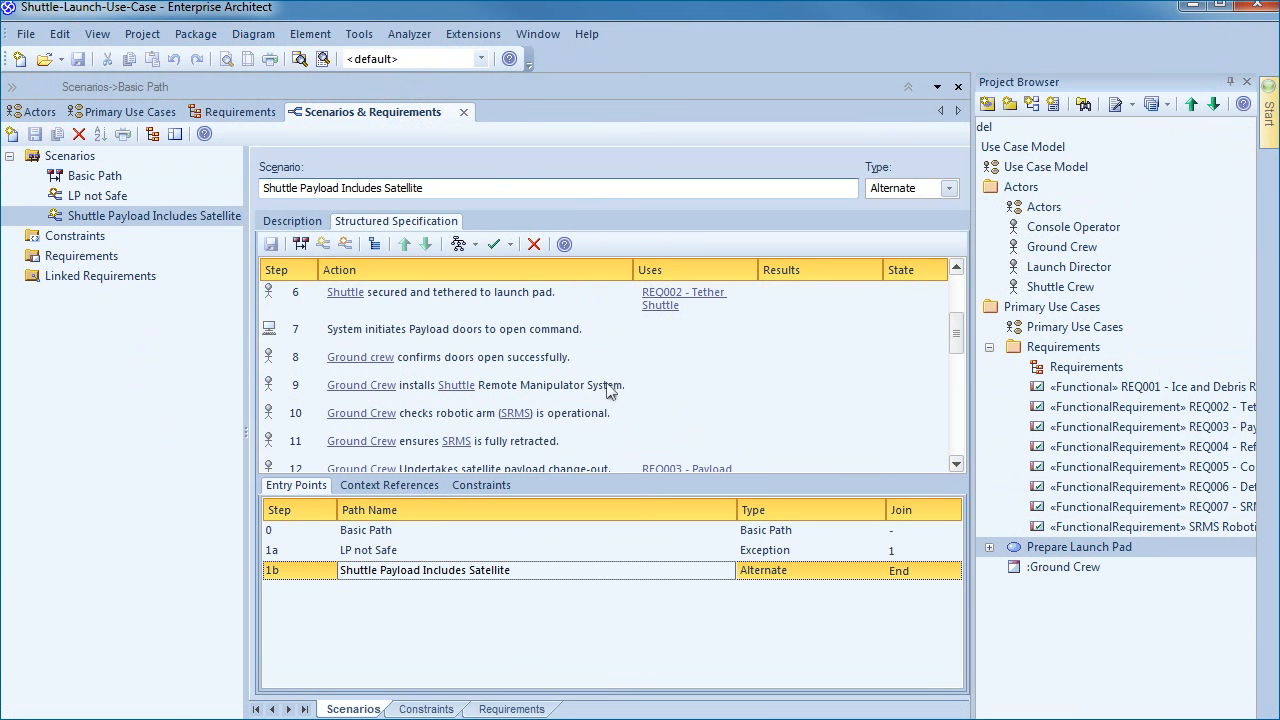
{"action": "left_click", "coordinate": [483, 393]}
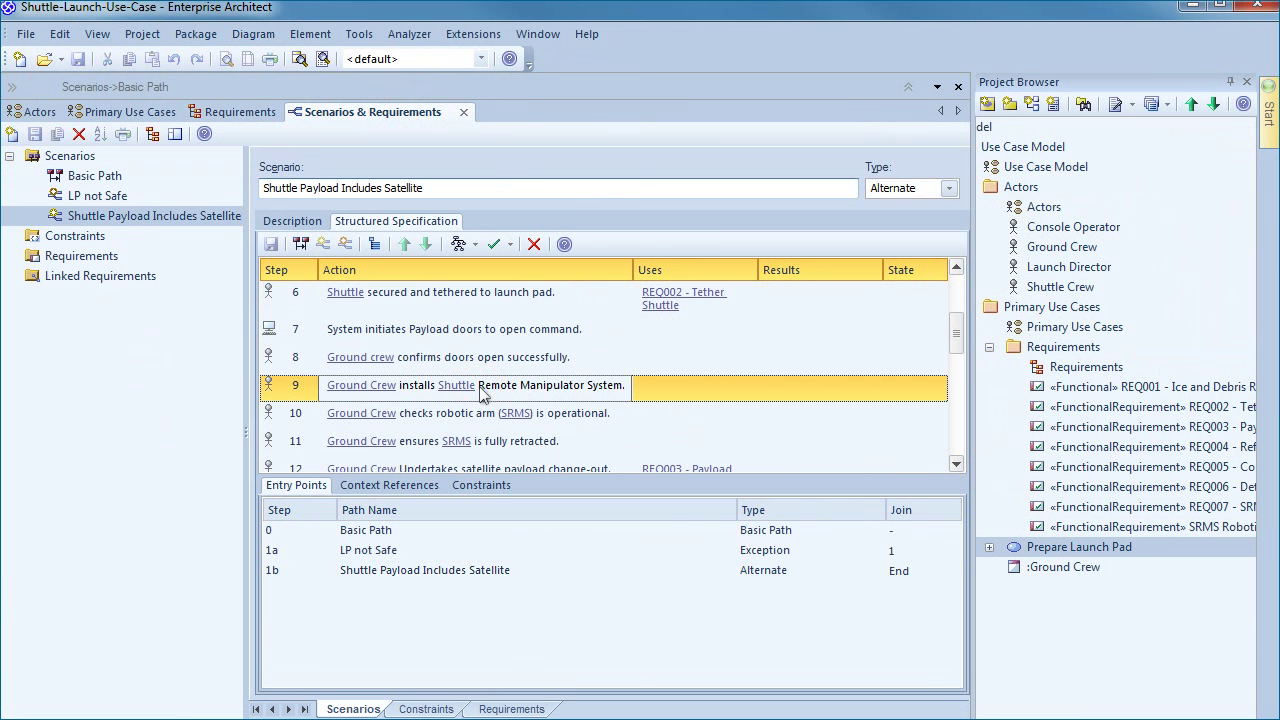
{"action": "left_click", "coordinate": [643, 386]}
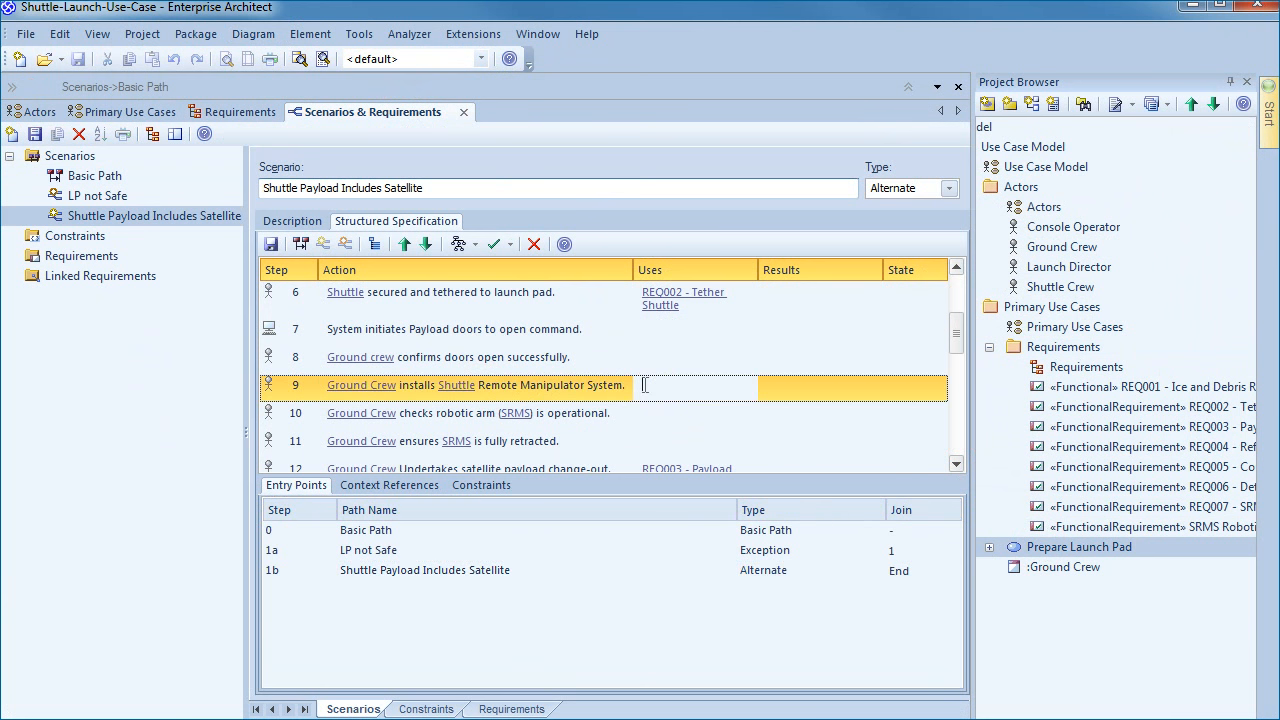
Link step 9's Uses to existing requirement REQ007 - SRMS Robotic Arm Communication via a Dependency
{"action": "right_click", "coordinate": [645, 386]}
{"action": "mouse_move", "coordinate": [736, 80]}
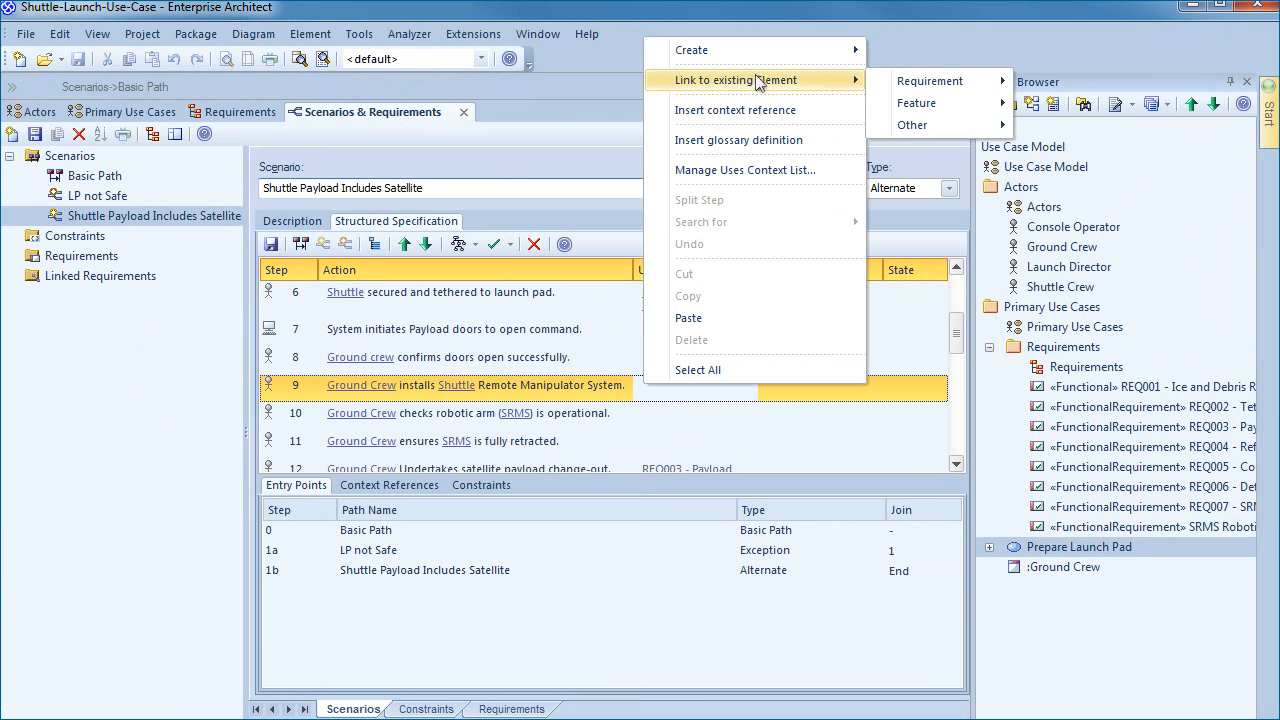
{"action": "mouse_move", "coordinate": [930, 81]}
{"action": "left_click", "coordinate": [1055, 80]}
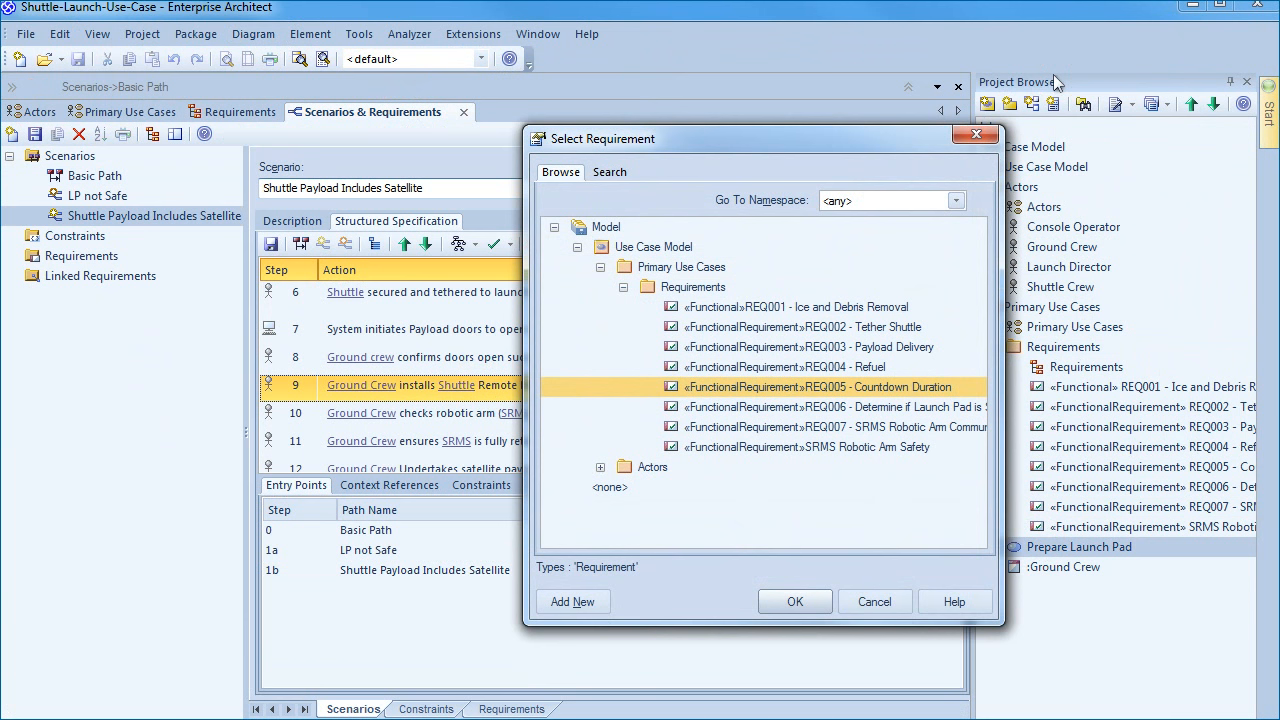
{"action": "double_click", "coordinate": [863, 426]}
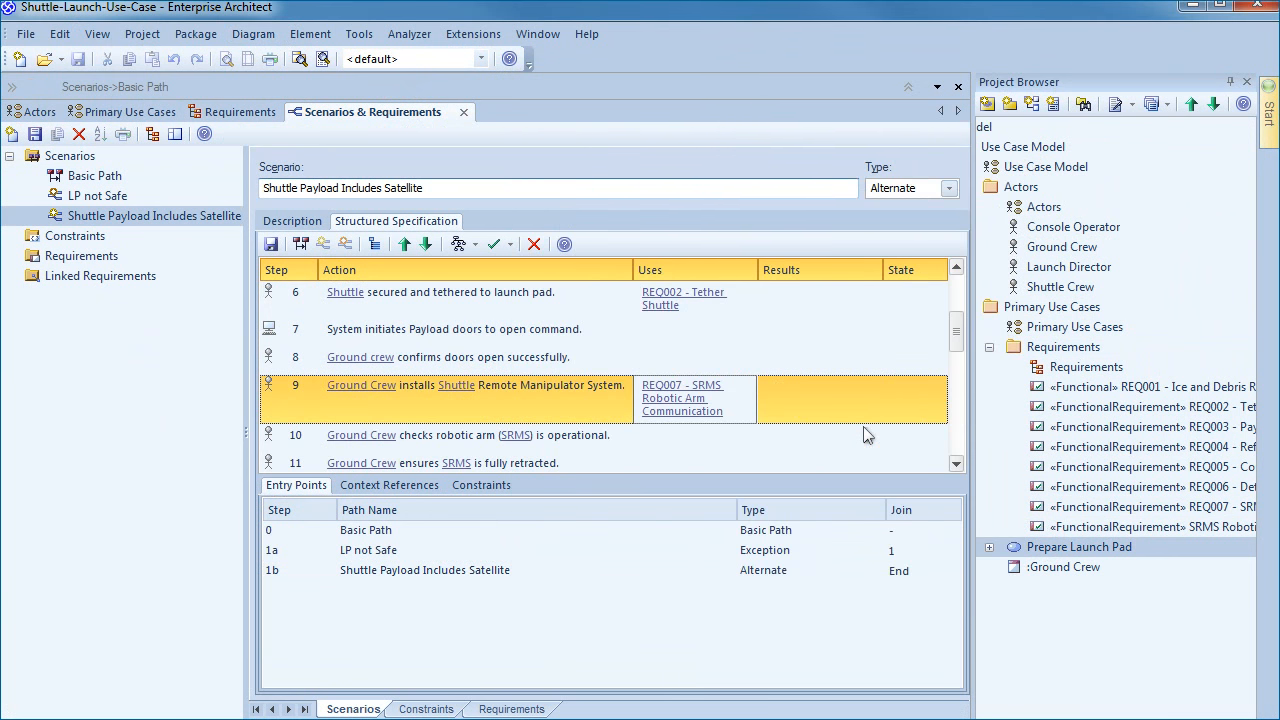
Scroll to step 11 and begin editing its Uses cell
{"action": "left_click", "coordinate": [957, 463]}
{"action": "left_click", "coordinate": [959, 466]}
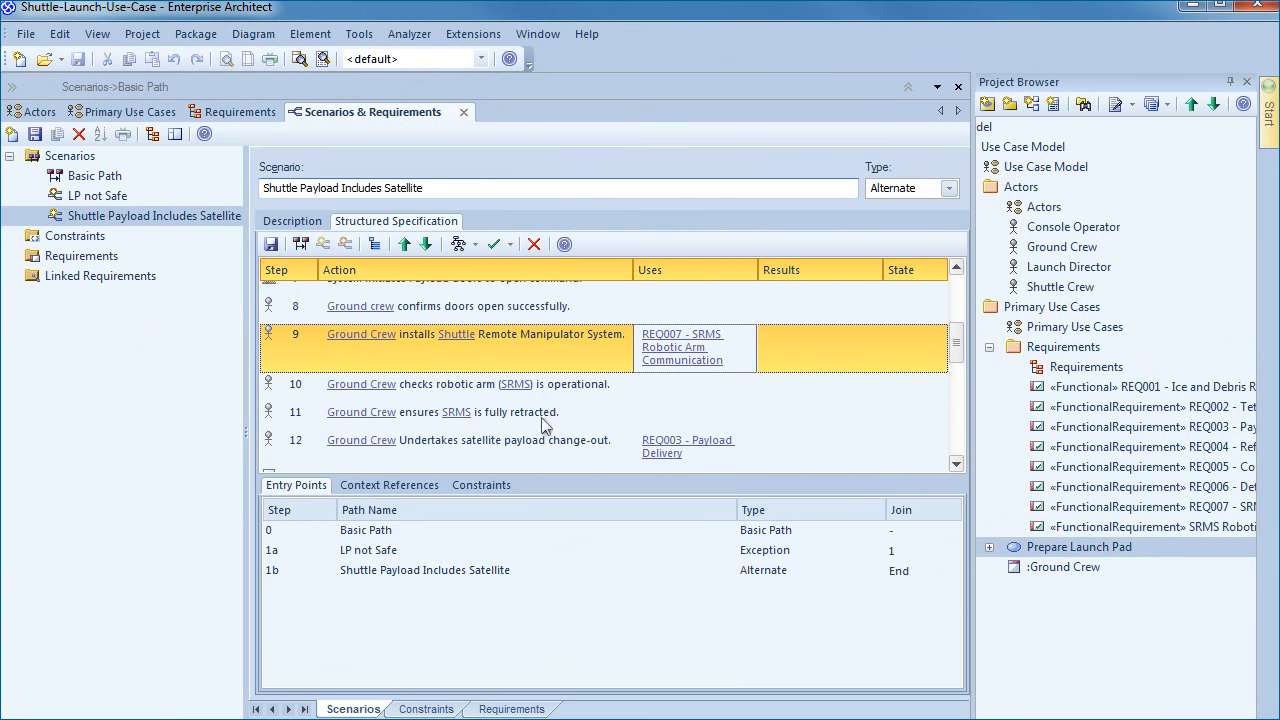
{"action": "left_click", "coordinate": [662, 428]}
{"action": "left_click", "coordinate": [660, 414]}
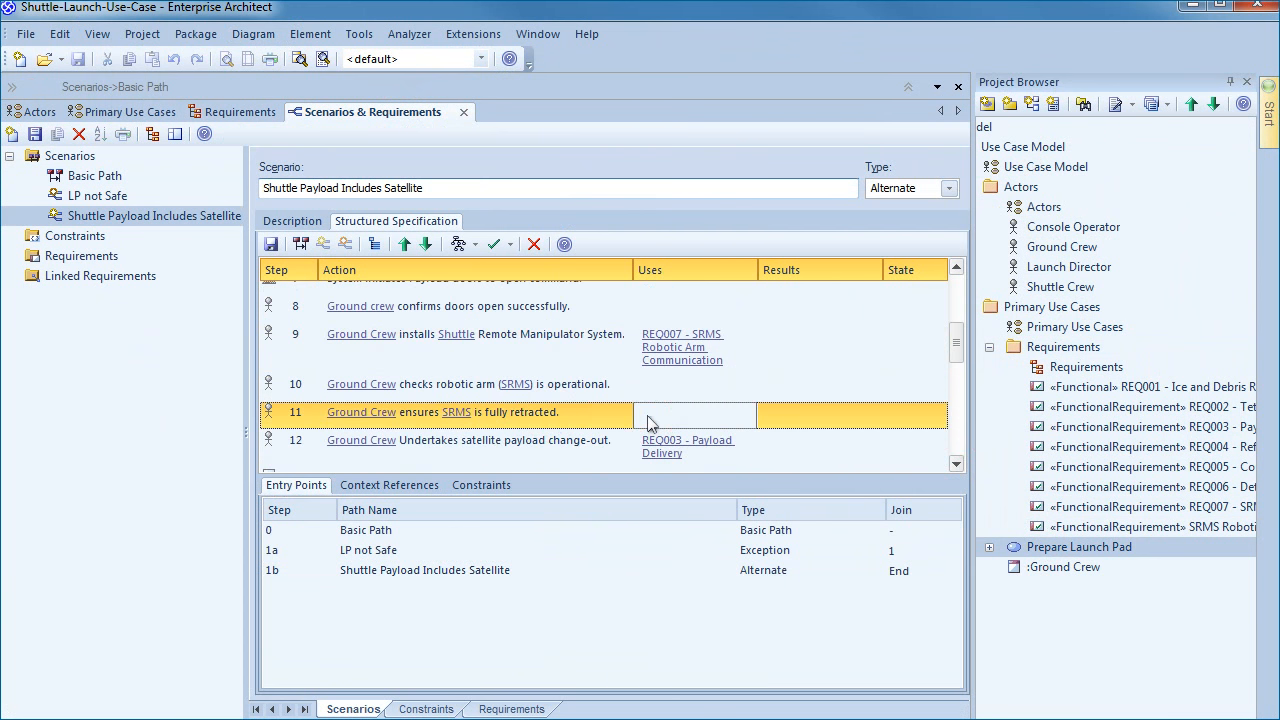
Link step 11's Uses to SRMS Robotic Arm Safety via a Dependency, save, and find that requirement in its diagram
{"action": "right_click", "coordinate": [655, 412]}
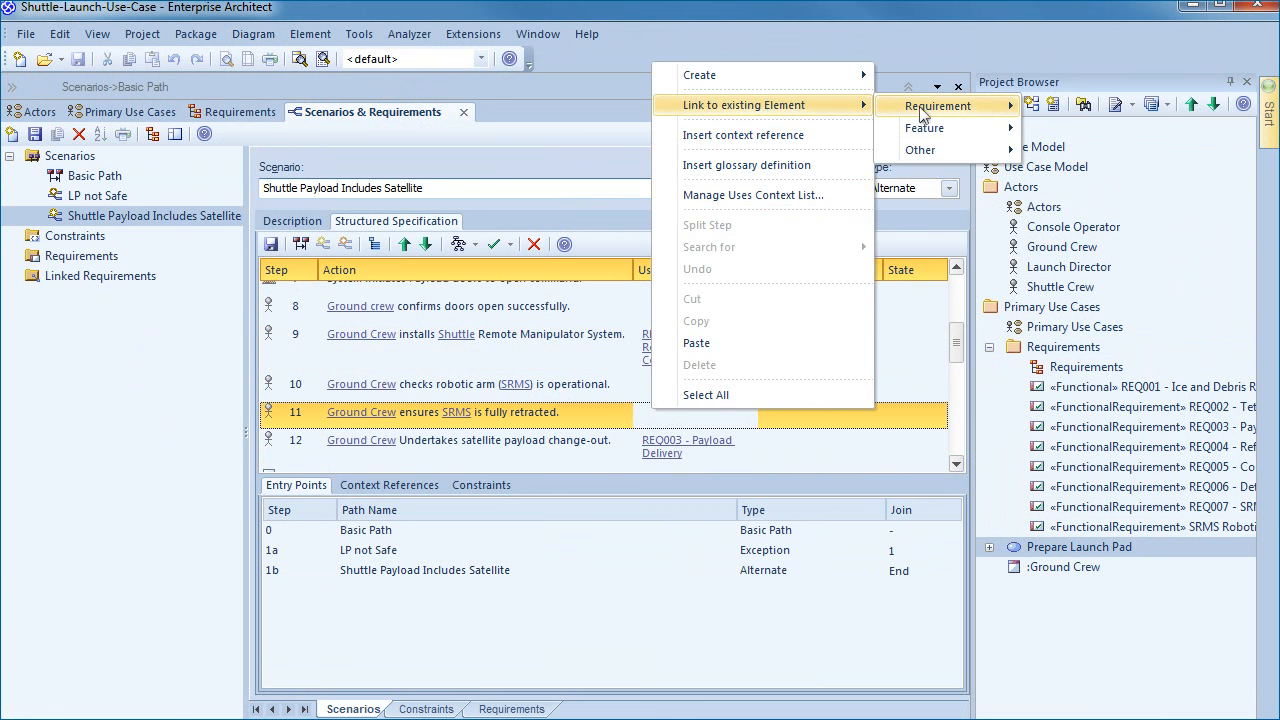
{"action": "mouse_move", "coordinate": [938, 106]}
{"action": "left_click", "coordinate": [1084, 107]}
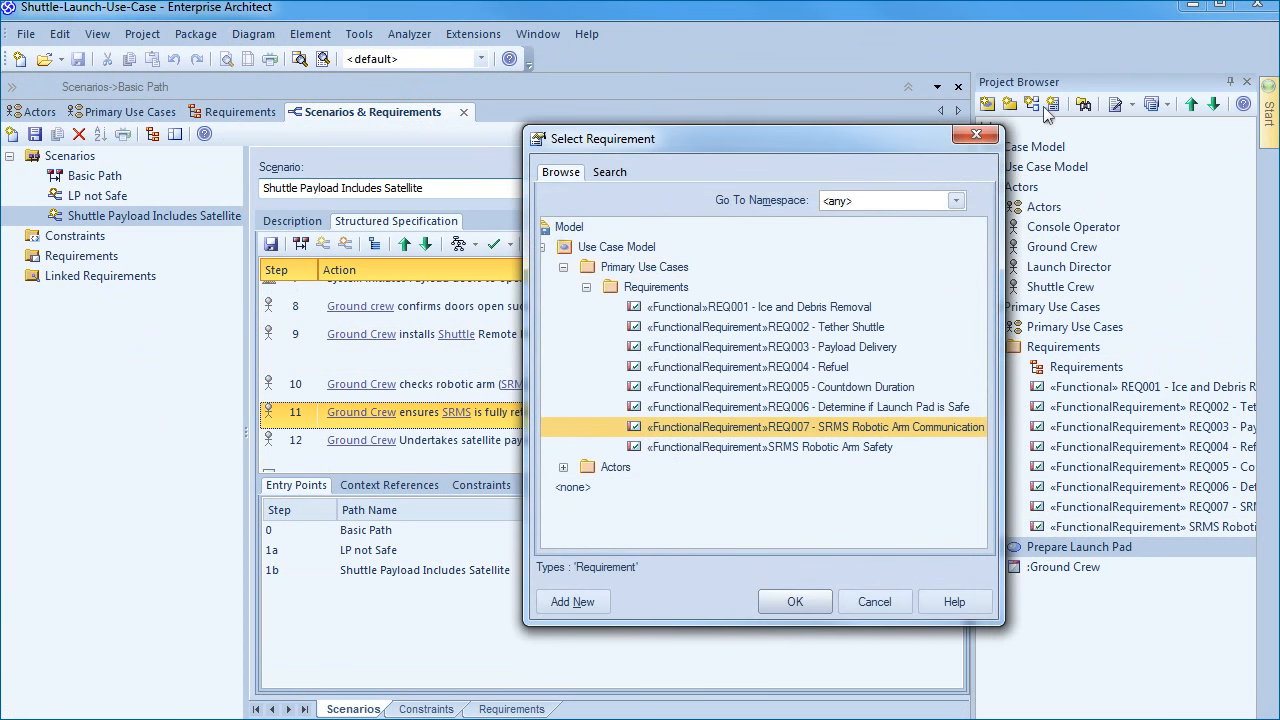
{"action": "double_click", "coordinate": [832, 447]}
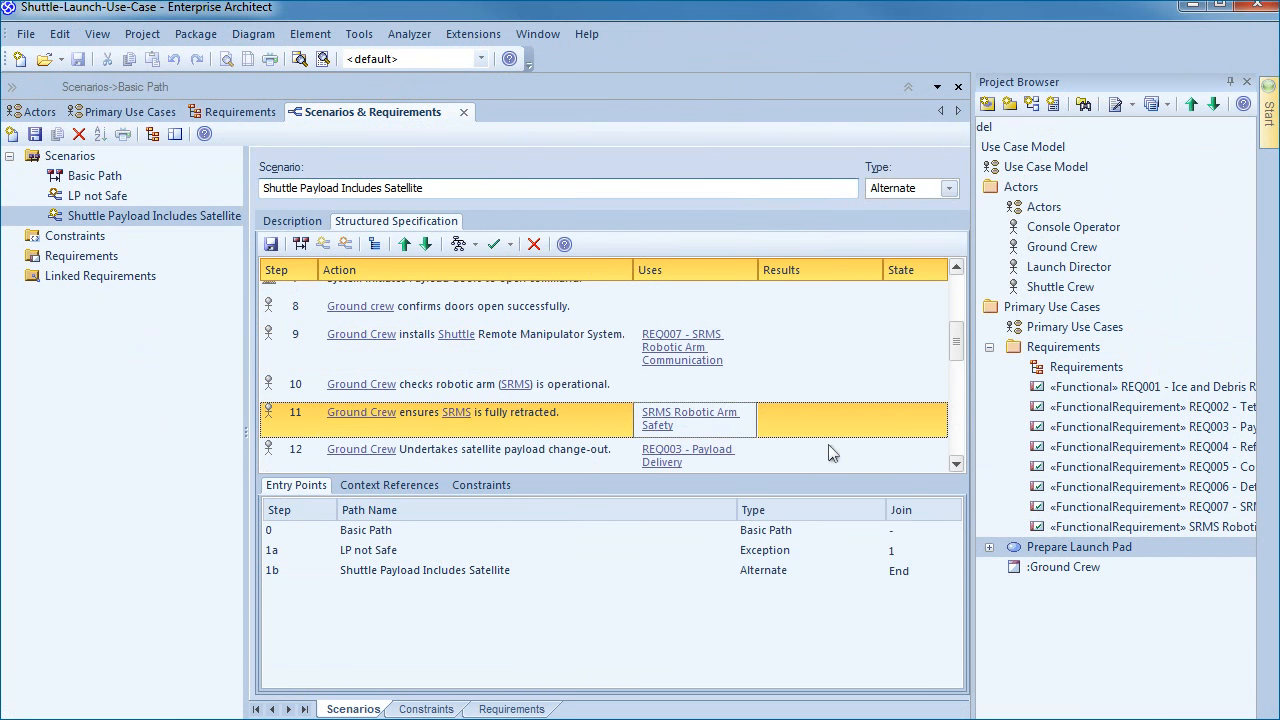
{"action": "left_click", "coordinate": [271, 244]}
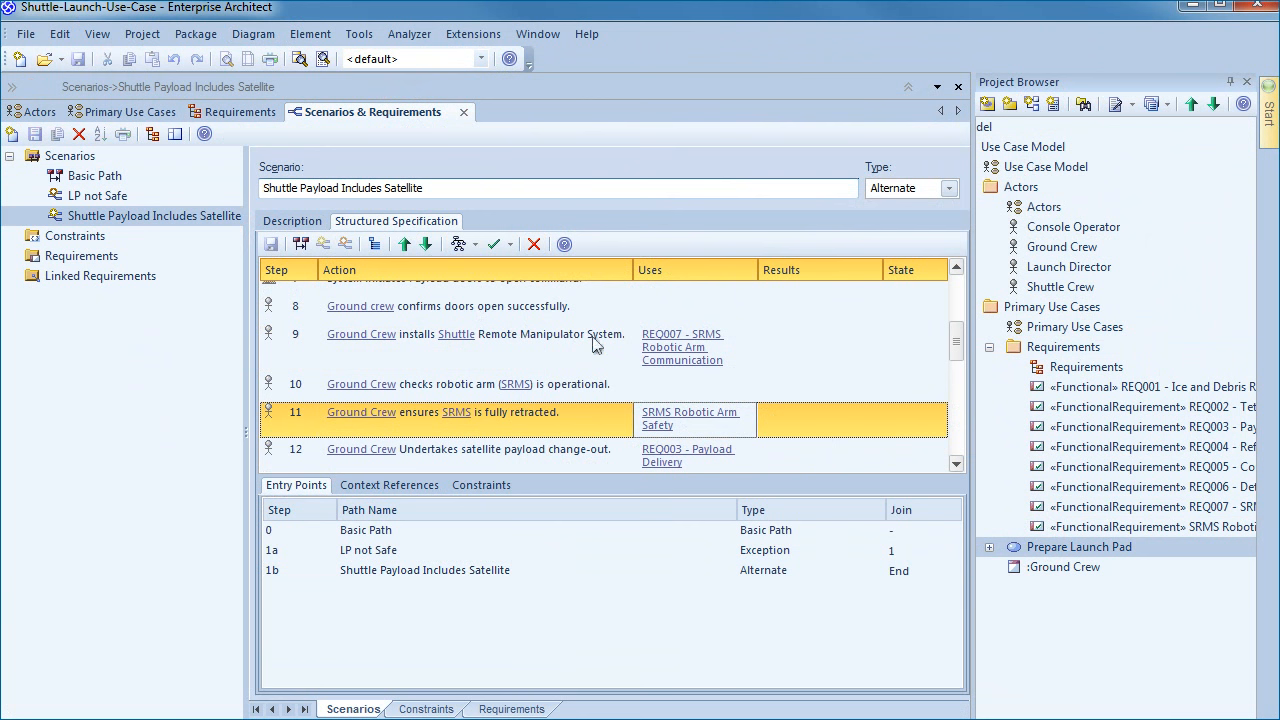
{"action": "mouse_move", "coordinate": [689, 418]}
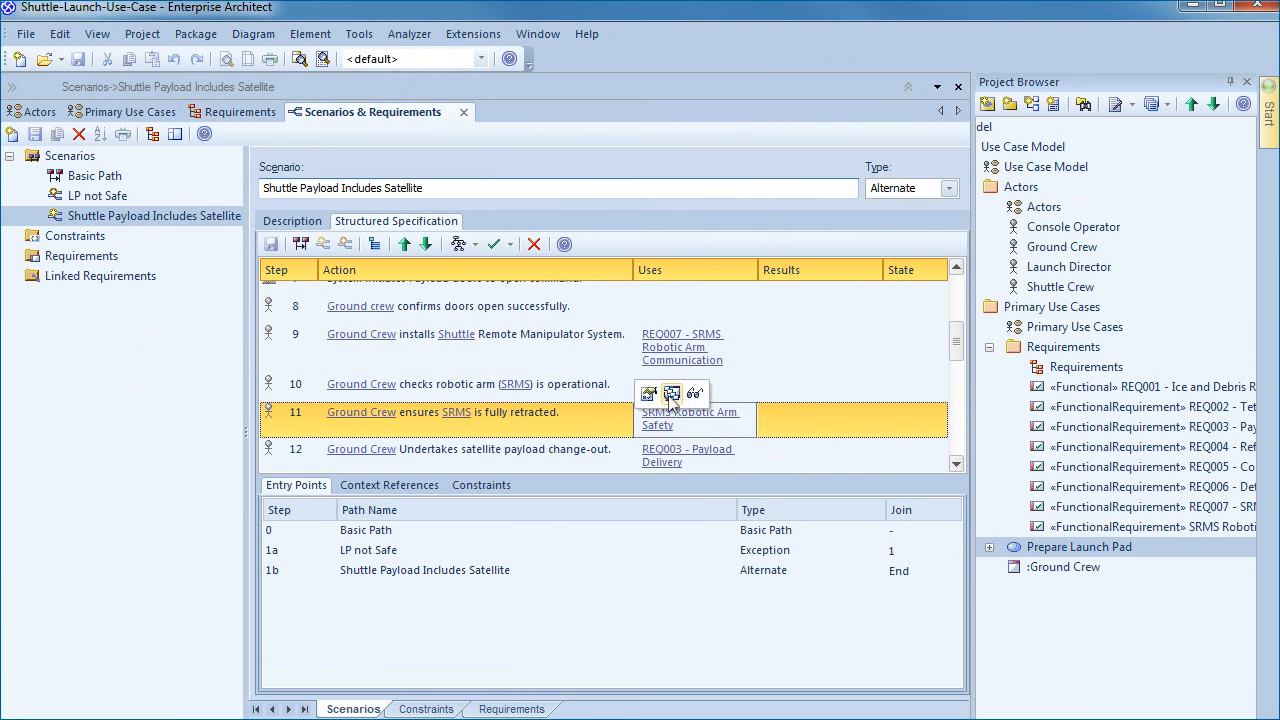
{"action": "left_click", "coordinate": [673, 394]}
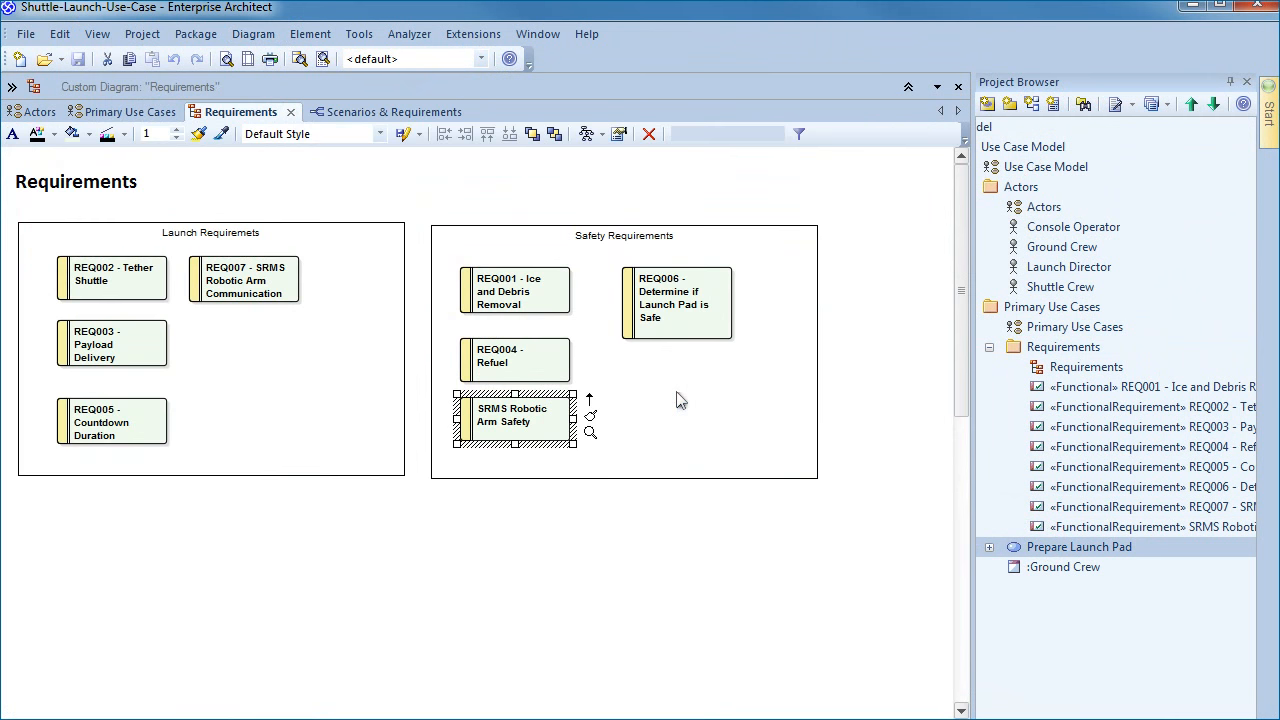
Rename the requirement to 'REQ008 - SRMS Robotic Arm Safety' through its Properties and return to Scenarios & Requirements
{"action": "right_click", "coordinate": [510, 410]}
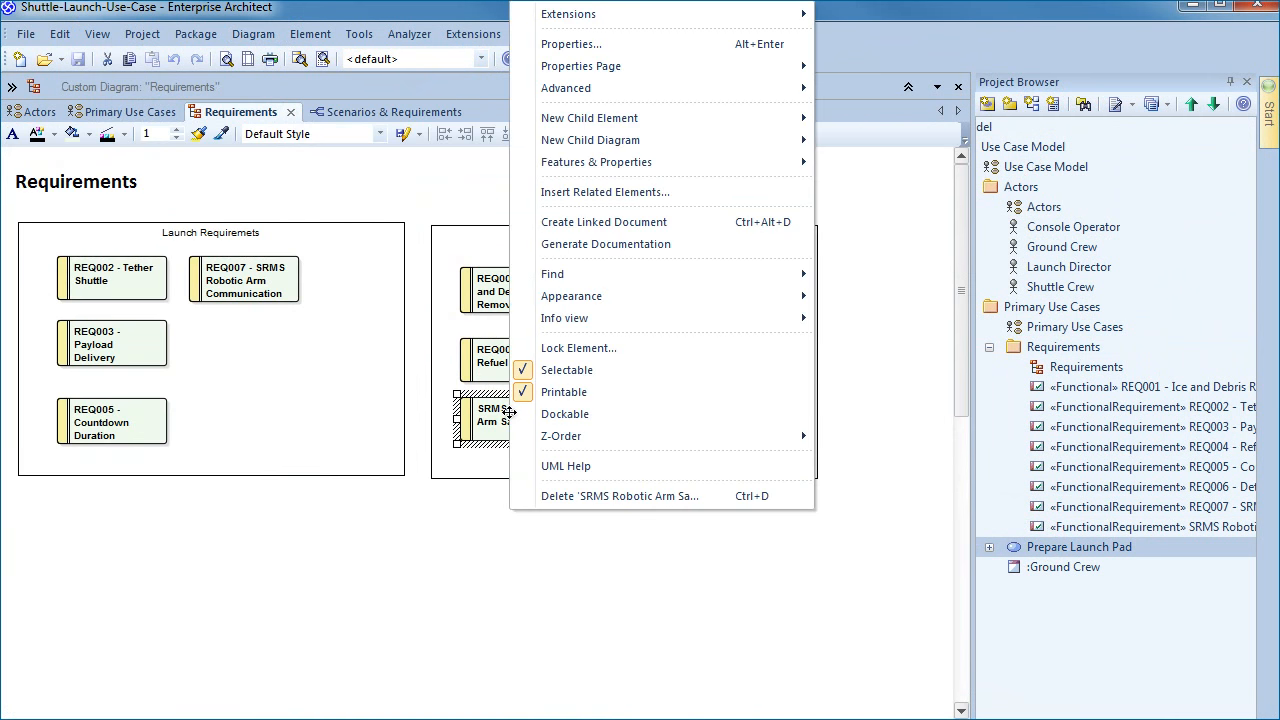
{"action": "left_click", "coordinate": [578, 43]}
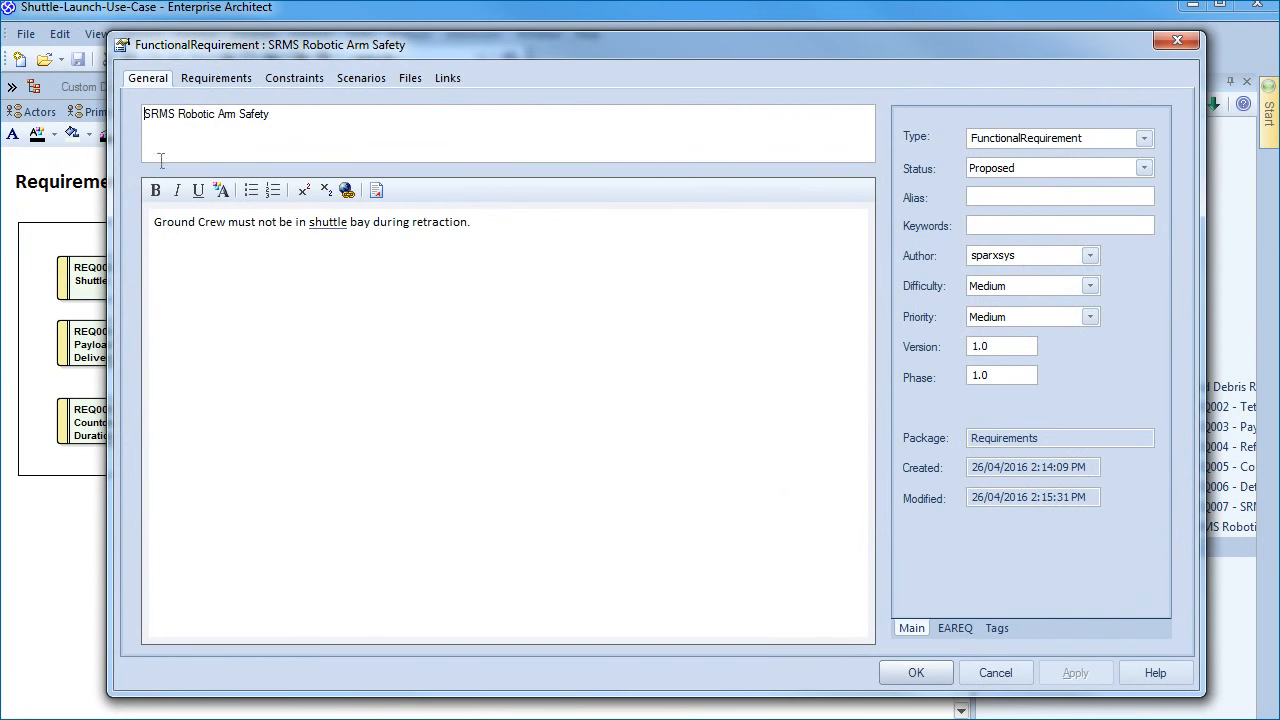
{"action": "type", "text": "REQ008 -"}
{"action": "left_click", "coordinate": [916, 672]}
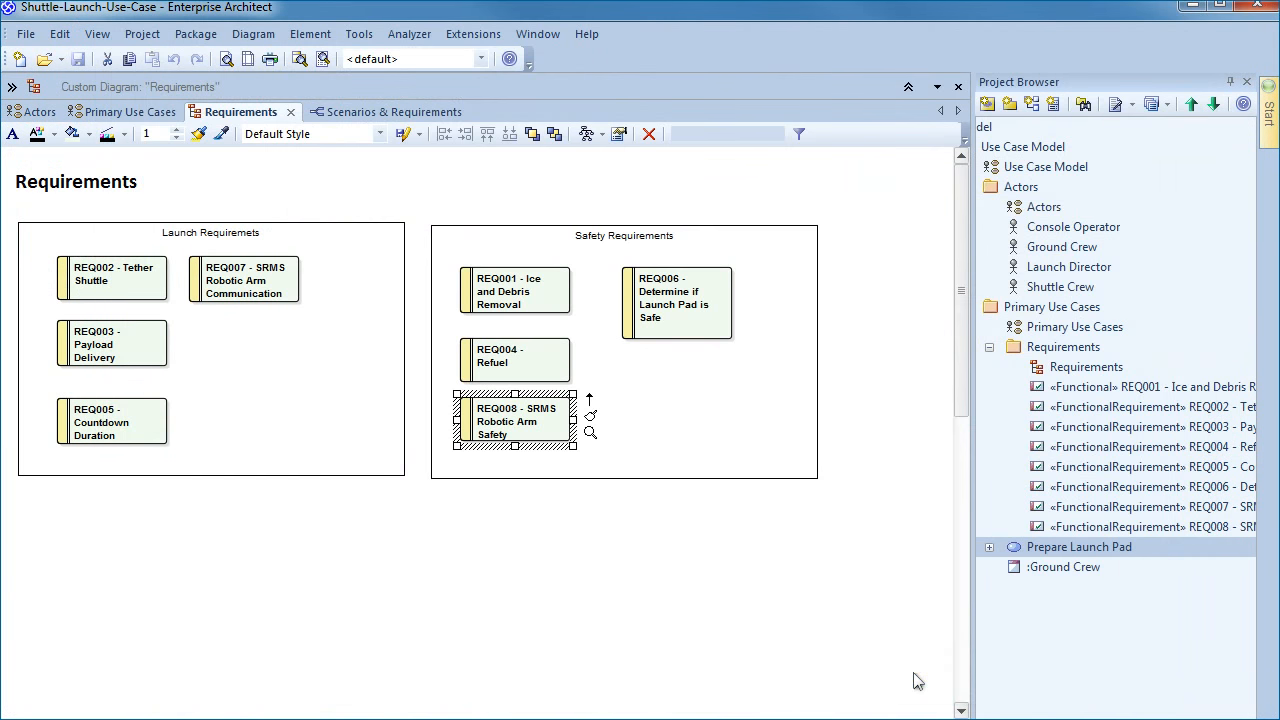
{"action": "left_click", "coordinate": [393, 111]}
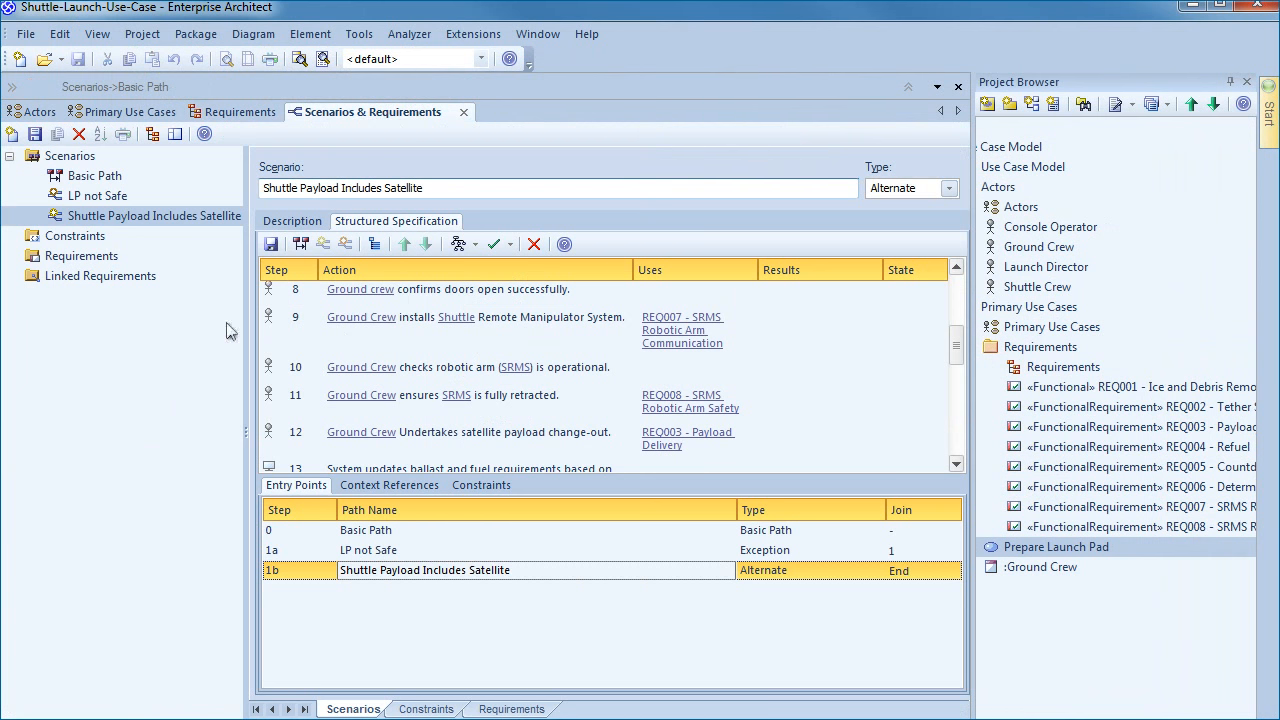
Show the Shuttle Payload Includes Satellite steps from step 1 and begin editing step 1's State
{"action": "left_click", "coordinate": [271, 244]}
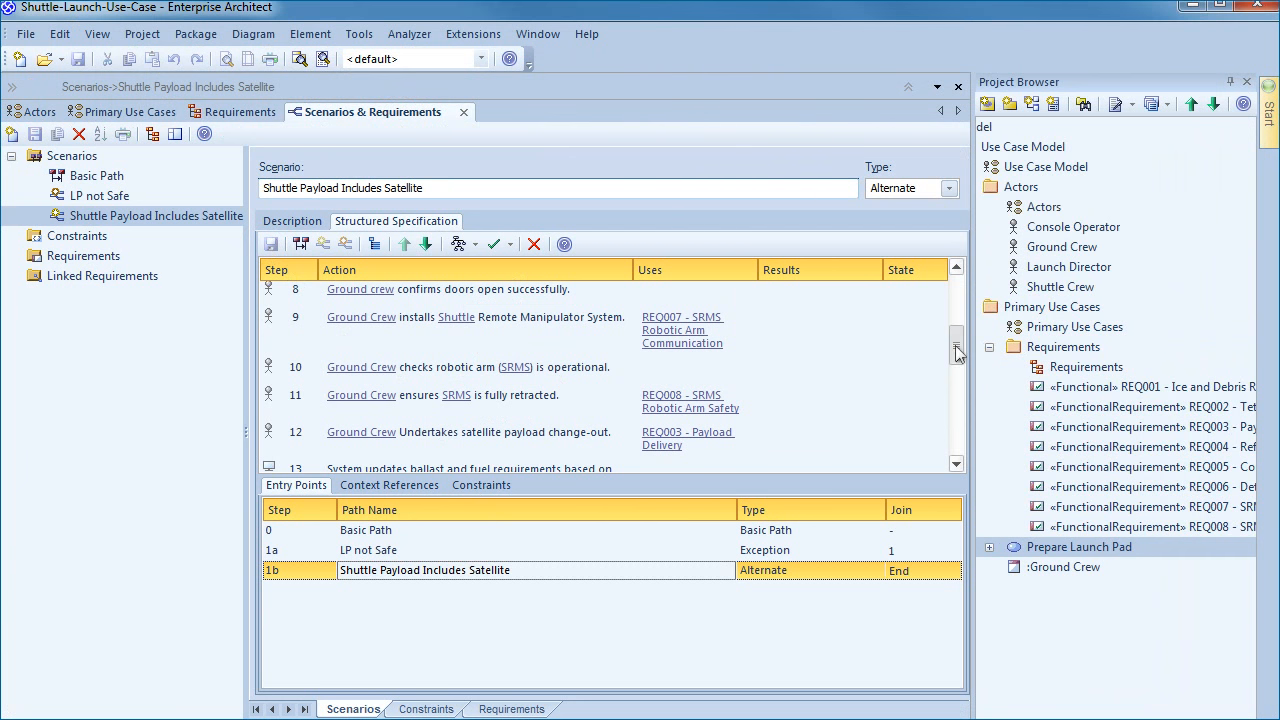
{"action": "left_click", "coordinate": [956, 268]}
{"action": "left_click", "coordinate": [901, 305]}
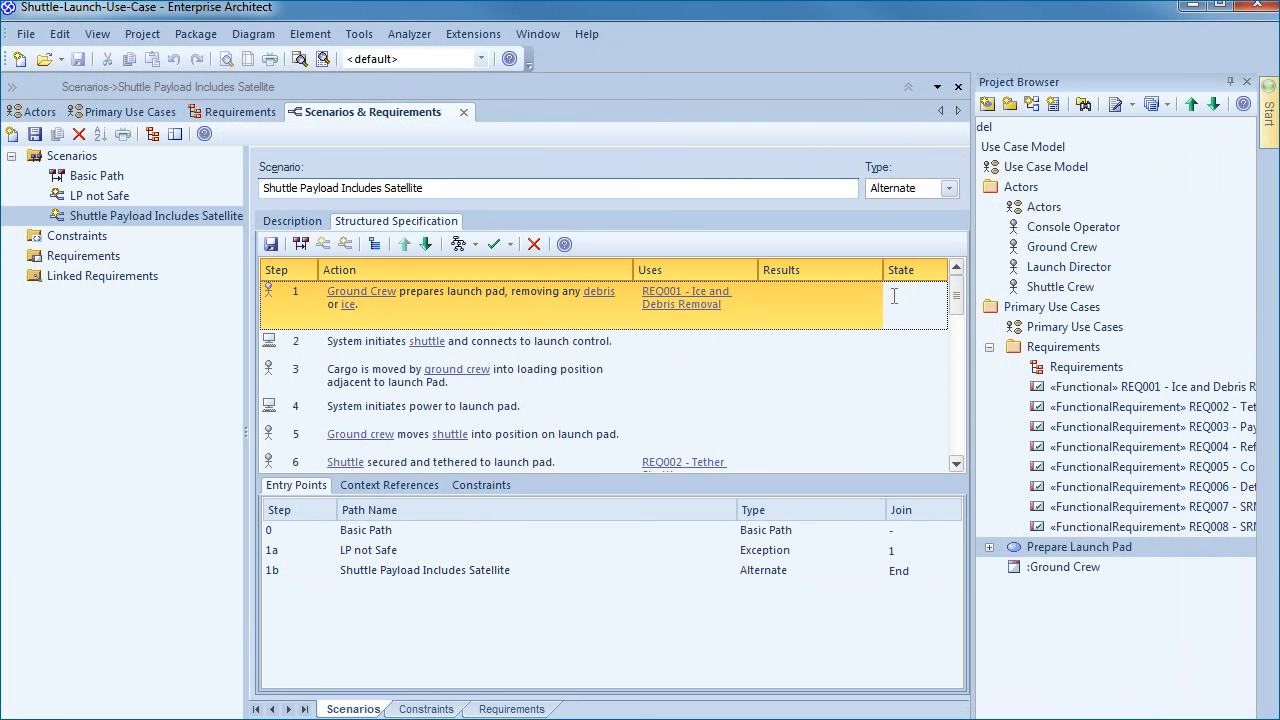
{"action": "type", "text": "T"}
{"action": "type", "text": "safe"}
Enter launch pad states for steps 1, 2, 3 and 6 (LP - Not safe, LP - Safe, LP - Cargo Ready, LP - Tethered)
{"action": "left_click", "coordinate": [893, 345]}
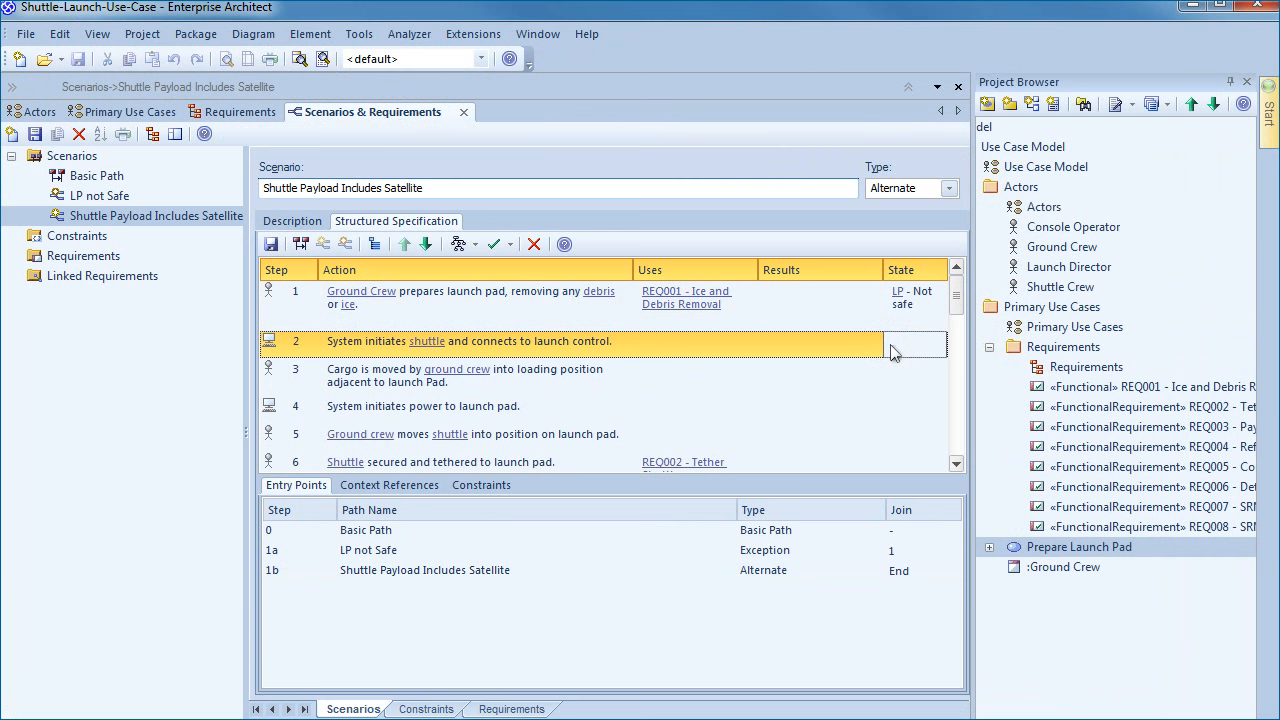
{"action": "type", "text": "LP - Safe"}
{"action": "key", "text": "Return"}
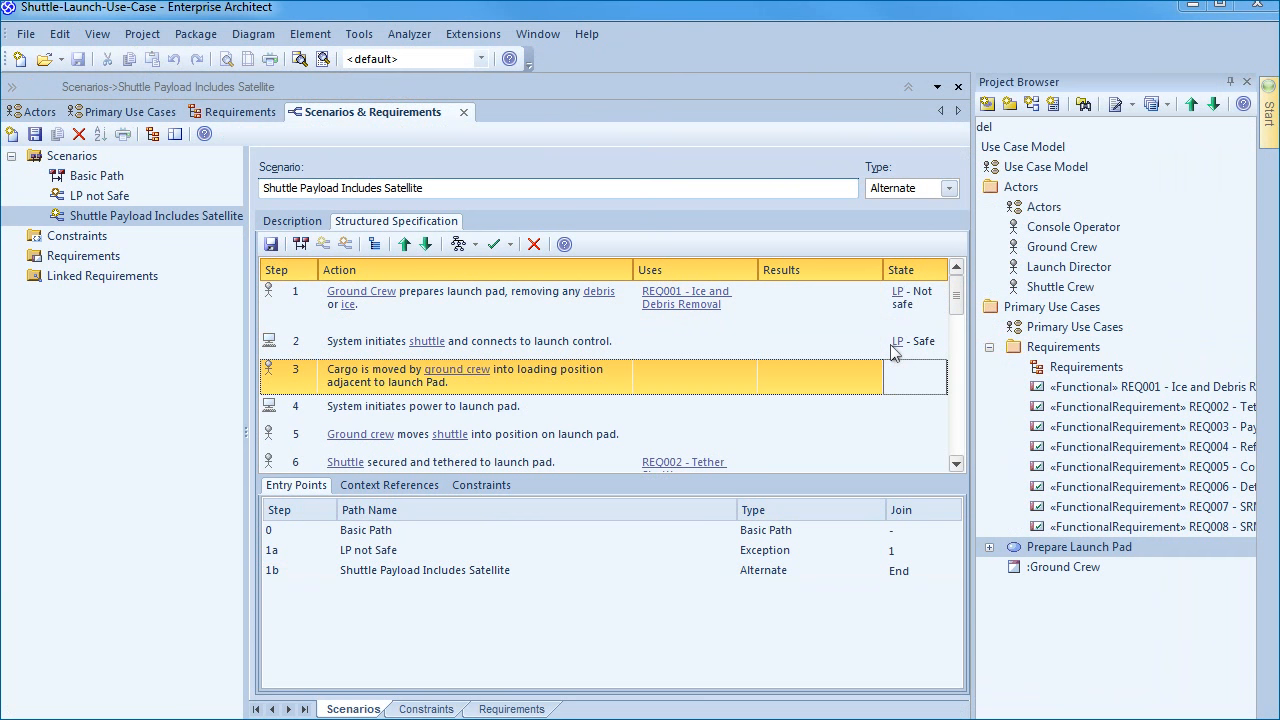
{"action": "type", "text": "LP - Cargo Ready"}
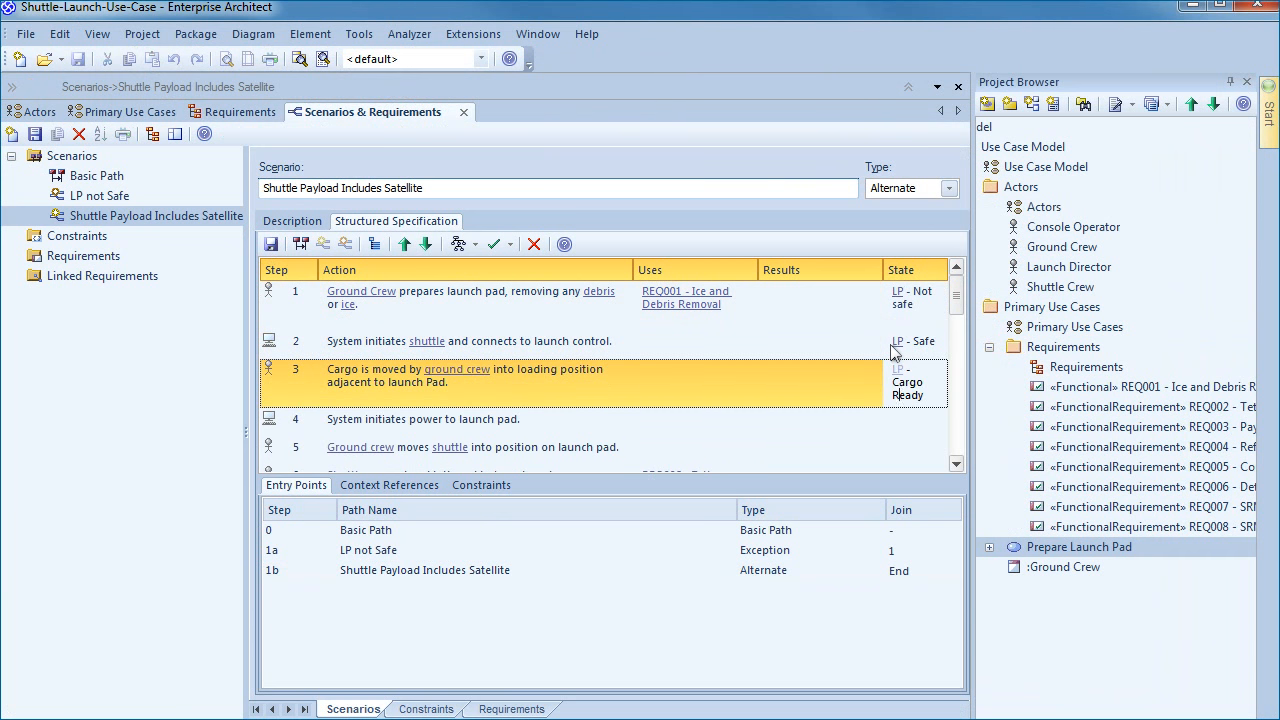
{"action": "left_click", "coordinate": [956, 466]}
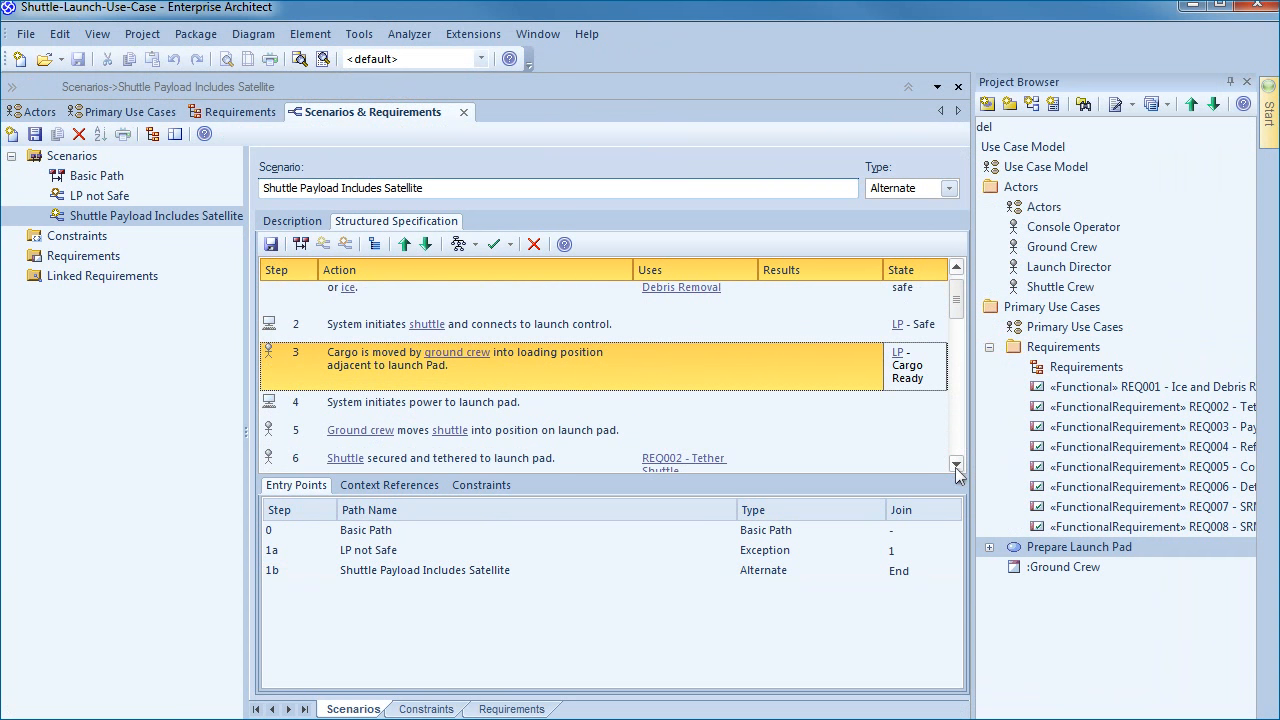
{"action": "left_click", "coordinate": [956, 466]}
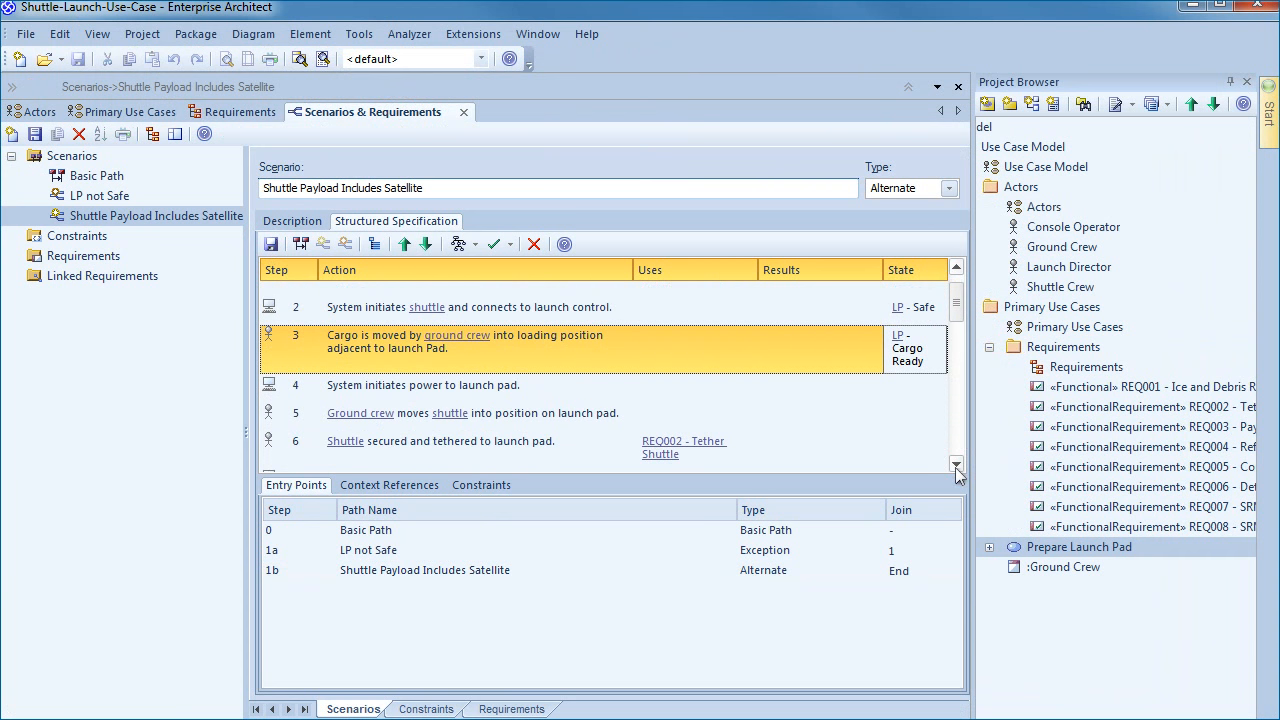
{"action": "left_click", "coordinate": [956, 466]}
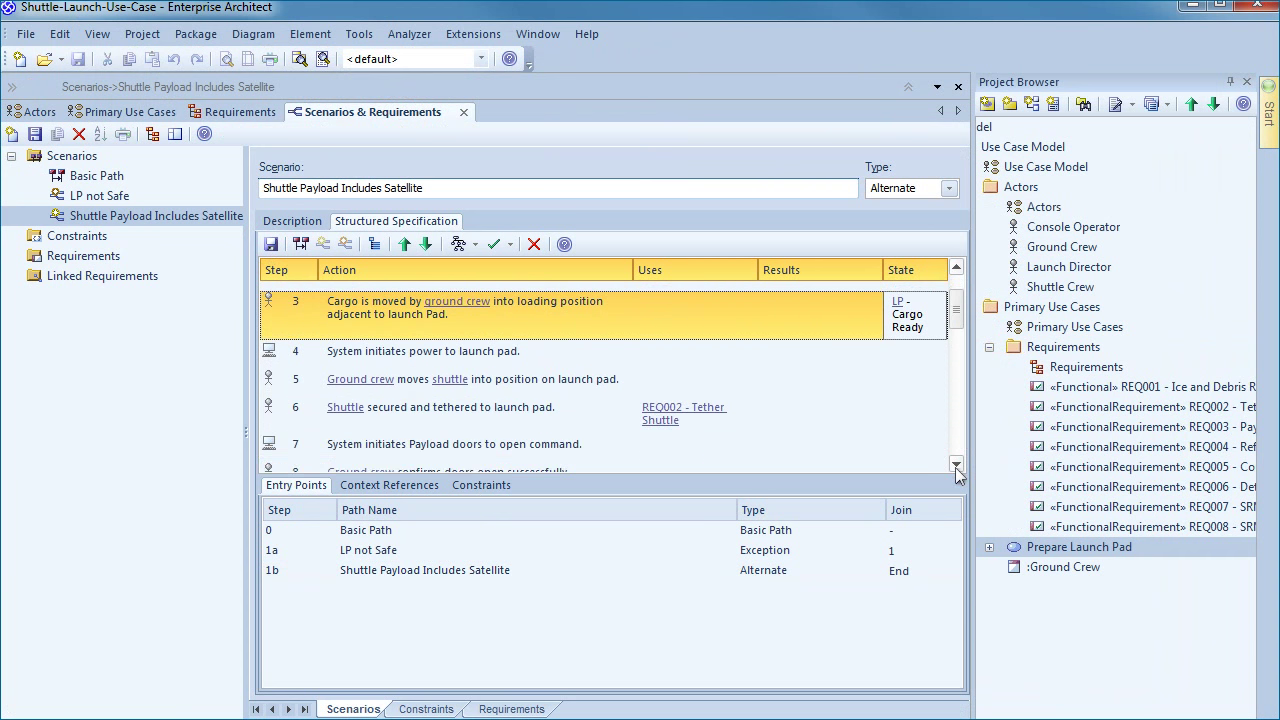
{"action": "left_click", "coordinate": [478, 412]}
{"action": "left_click", "coordinate": [915, 412]}
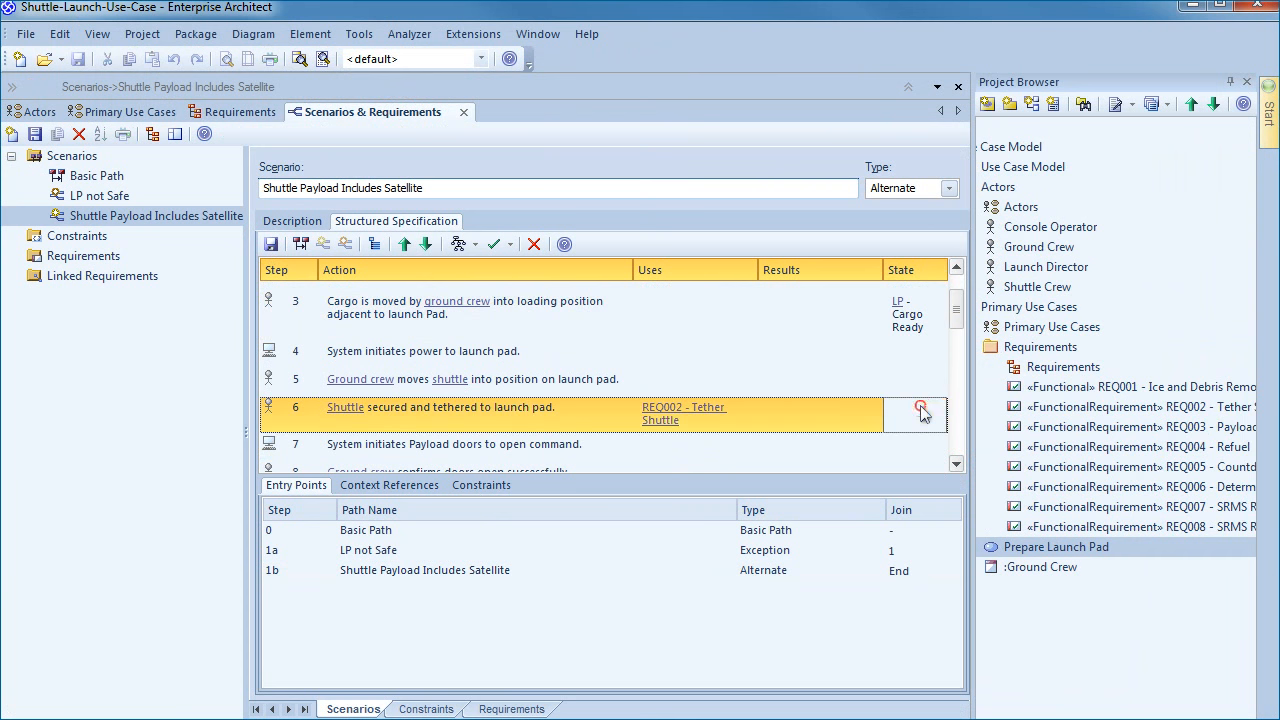
{"action": "key", "text": "Return"}
{"action": "scroll", "coordinate": [932, 412], "scroll_direction": "down", "scroll_amount": 6}
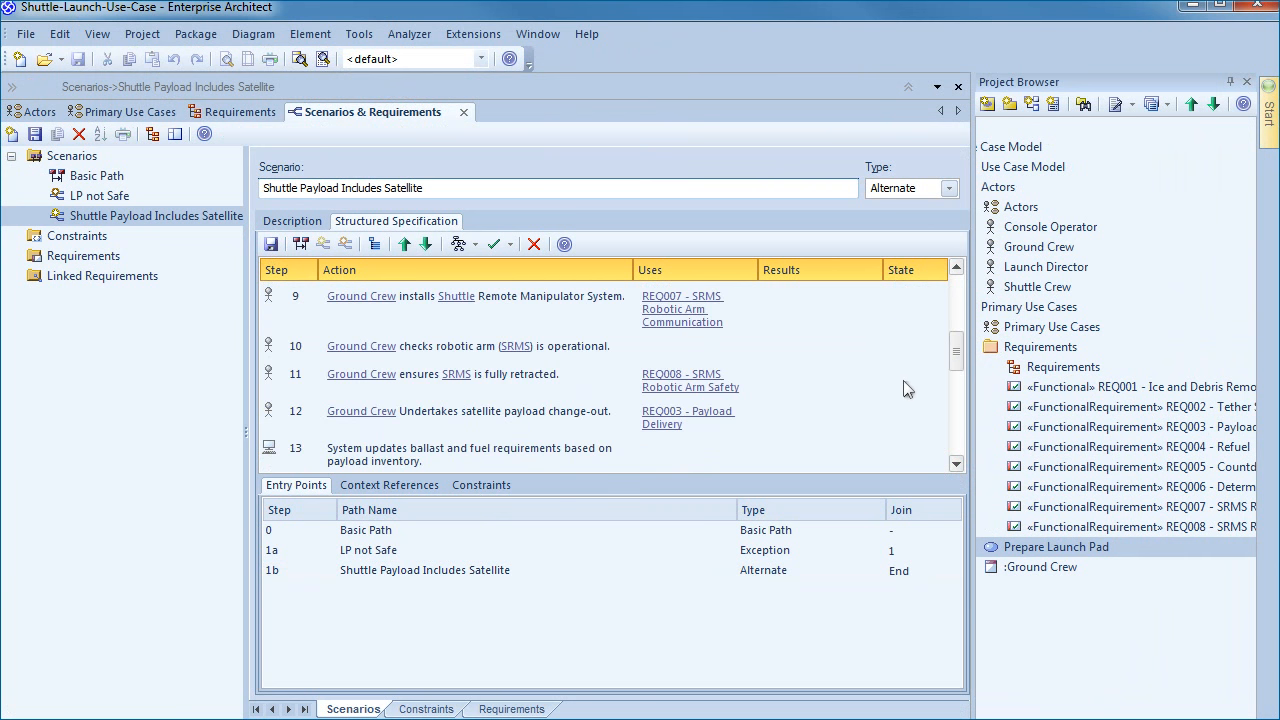
Enter states for steps 11, 12 and 24, ending with LP - Countdown, then return to Basic Path
{"action": "left_click", "coordinate": [907, 388]}
{"action": "left_click", "coordinate": [908, 387]}
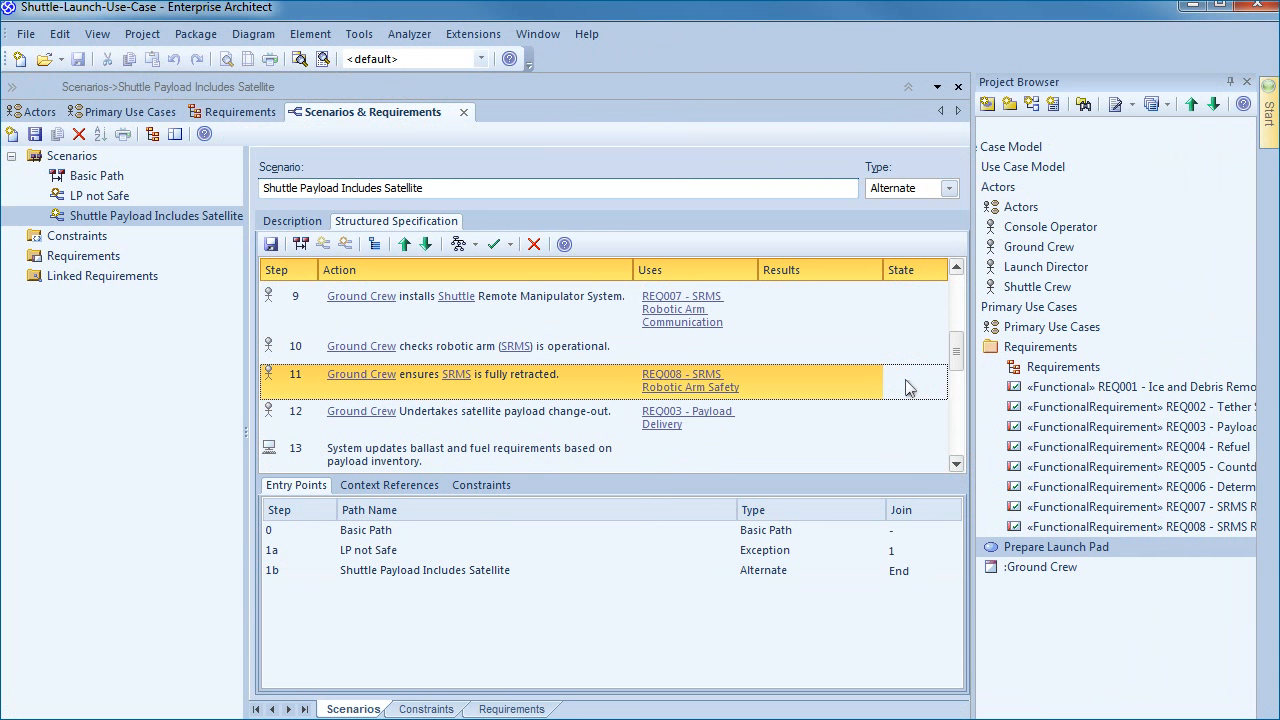
{"action": "type", "text": "LP - SRMS Retracted"}
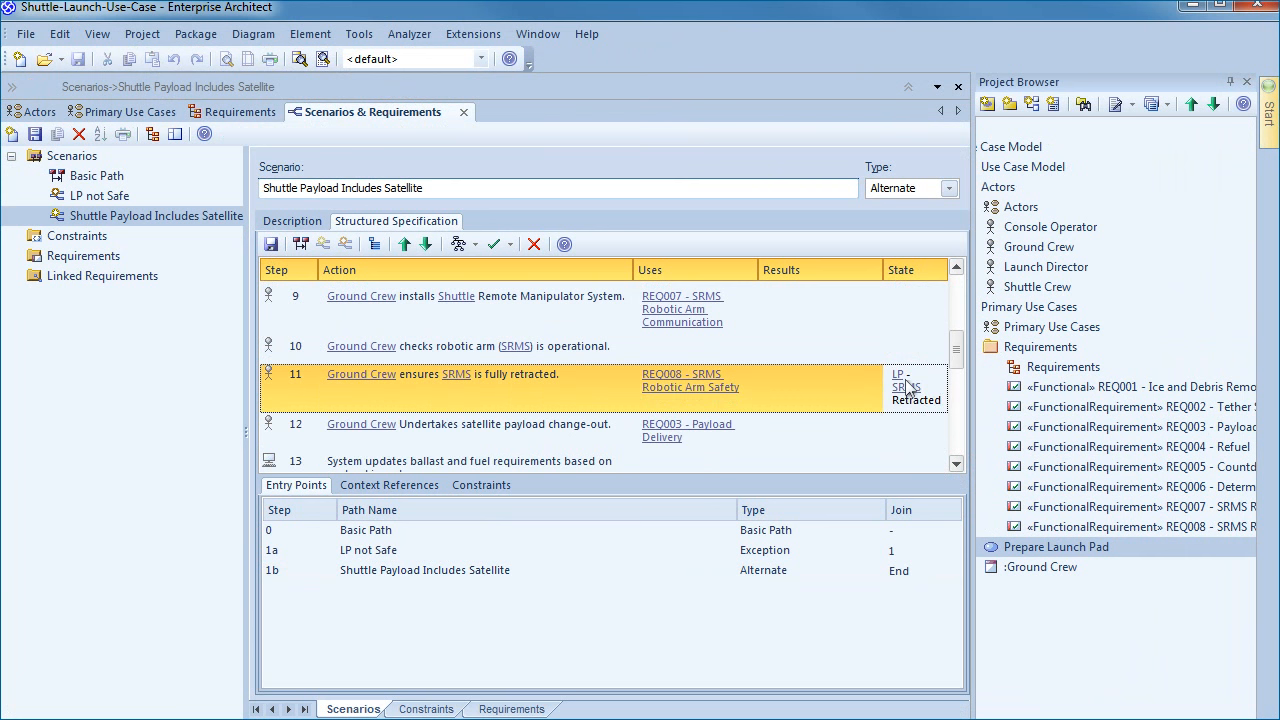
{"action": "left_click", "coordinate": [921, 433]}
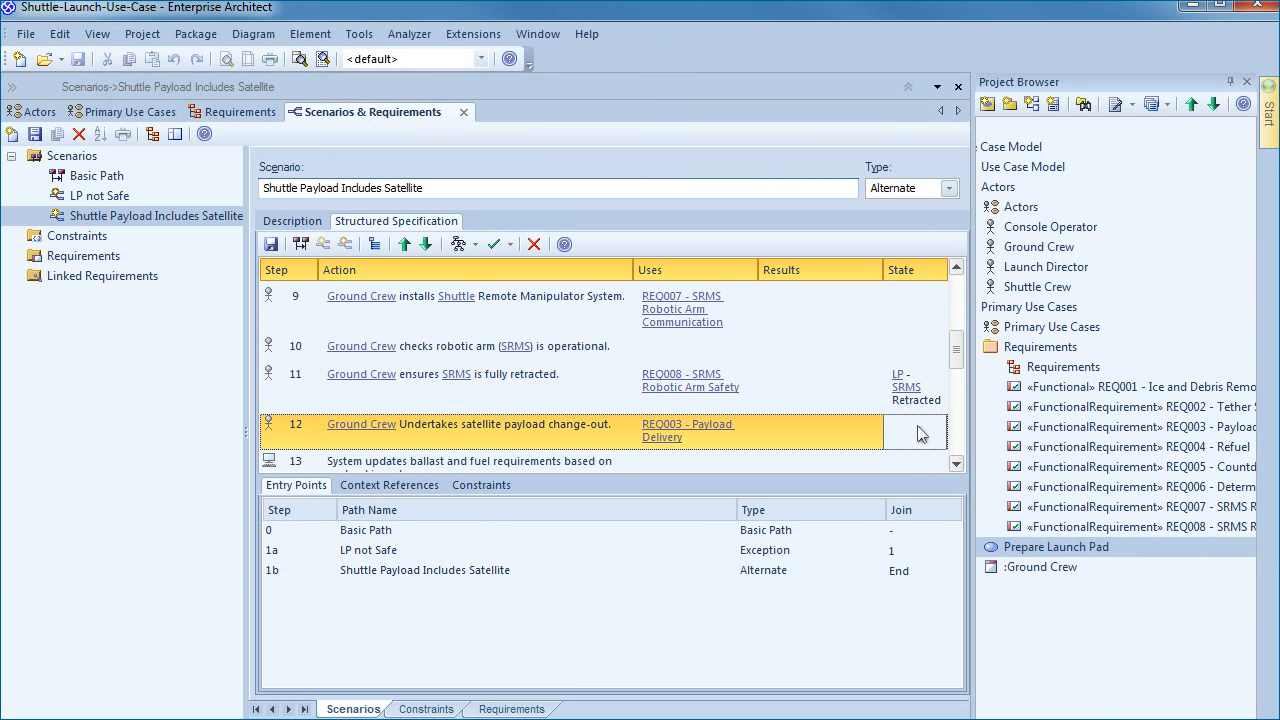
{"action": "type", "text": "LP - Payload Heavy"}
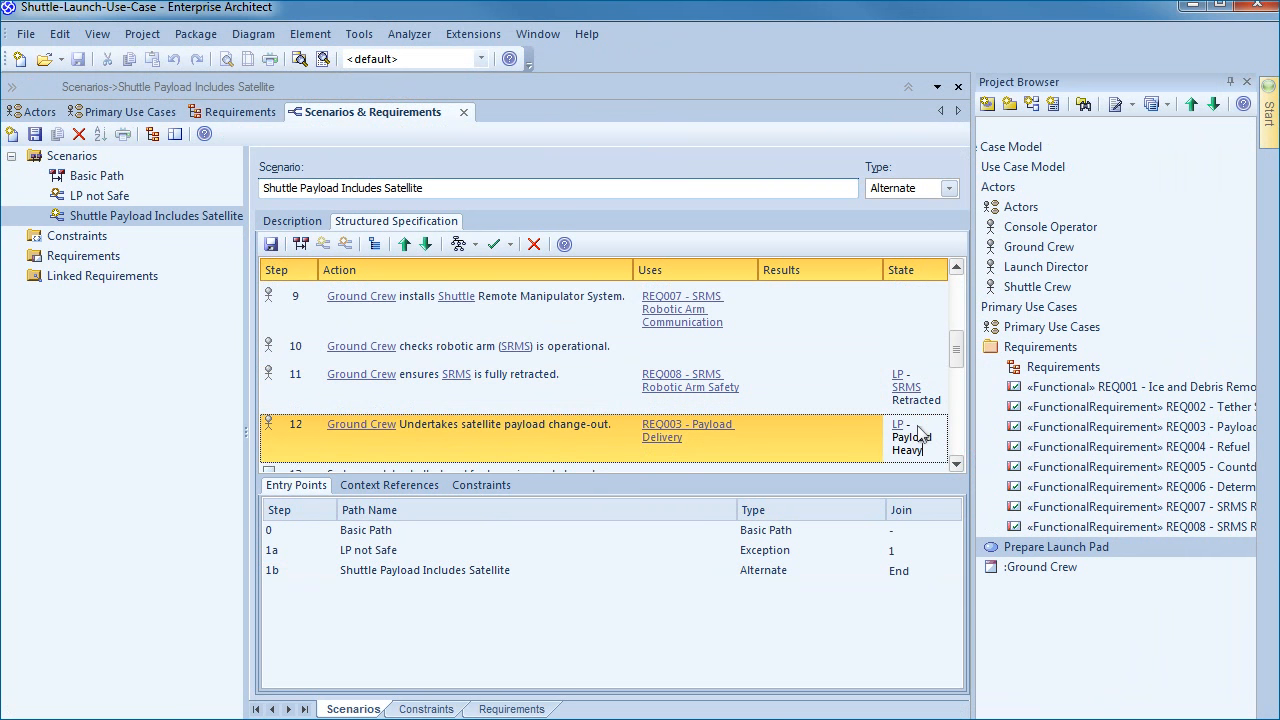
{"action": "left_click", "coordinate": [957, 466]}
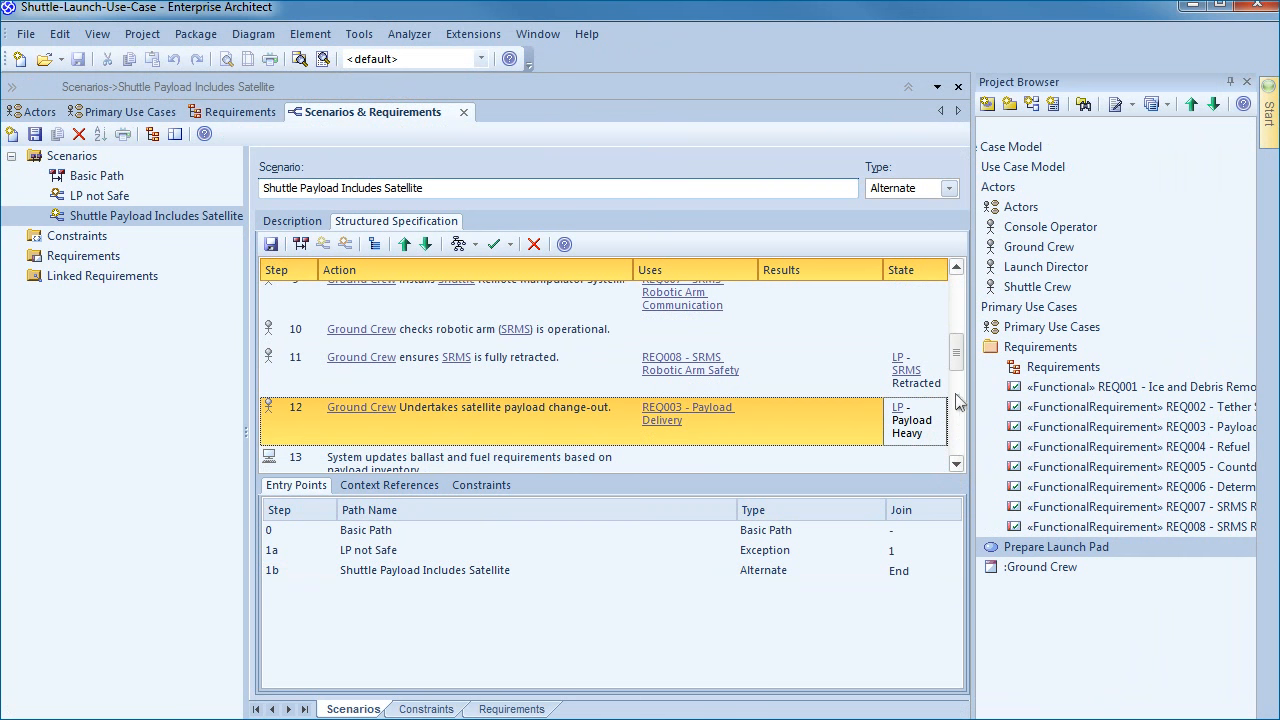
{"action": "left_click_drag", "start_coordinate": [957, 355], "coordinate": [956, 440]}
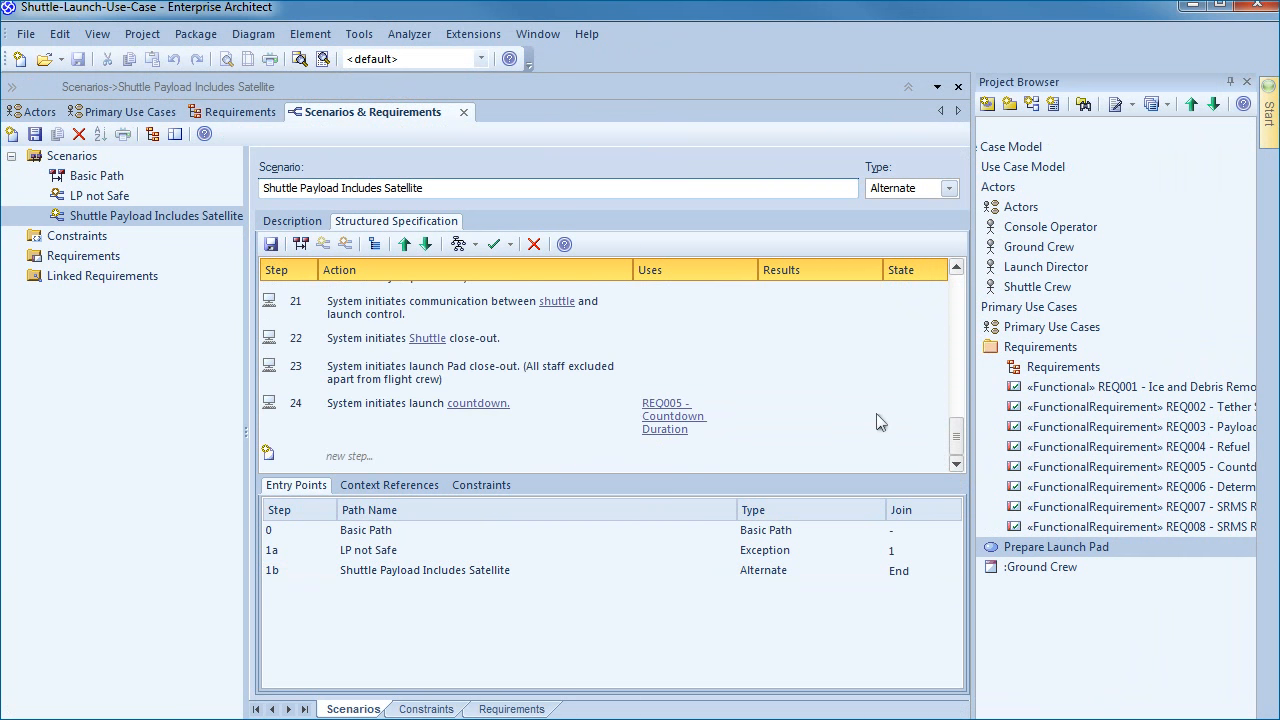
{"action": "left_click", "coordinate": [914, 410]}
{"action": "type", "text": "LP - Countdown"}
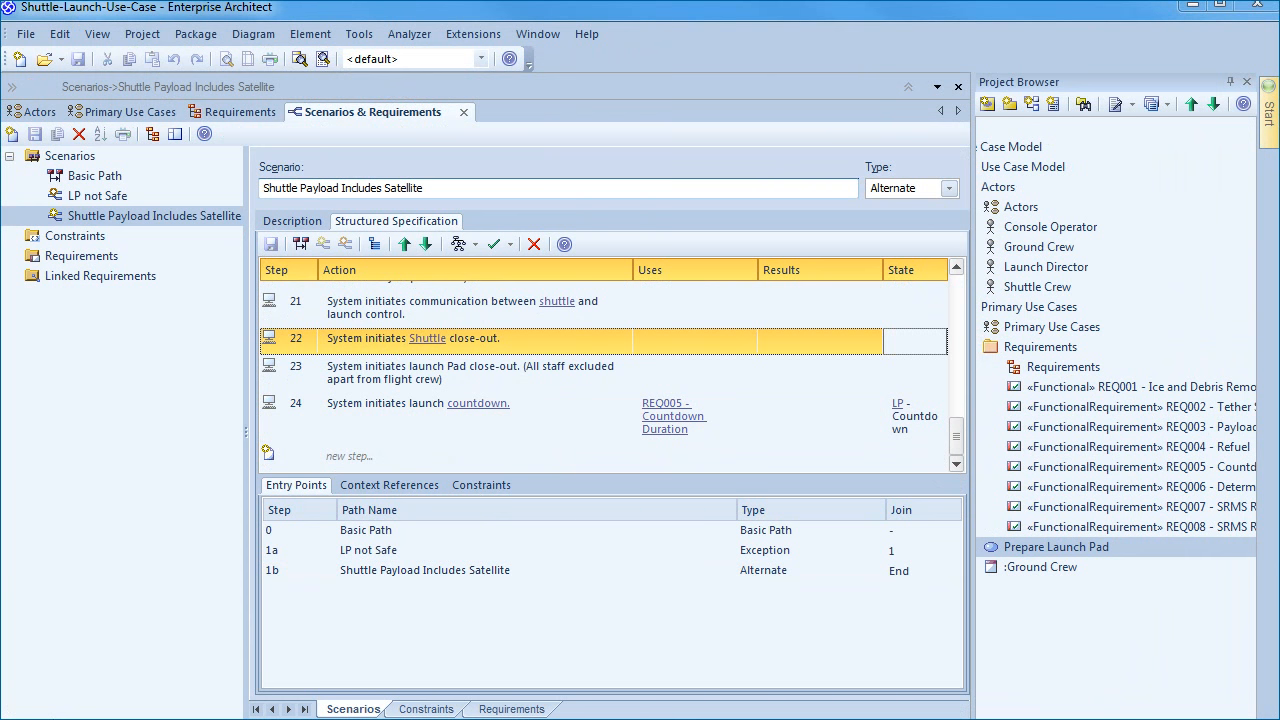
{"action": "left_click", "coordinate": [300, 244]}
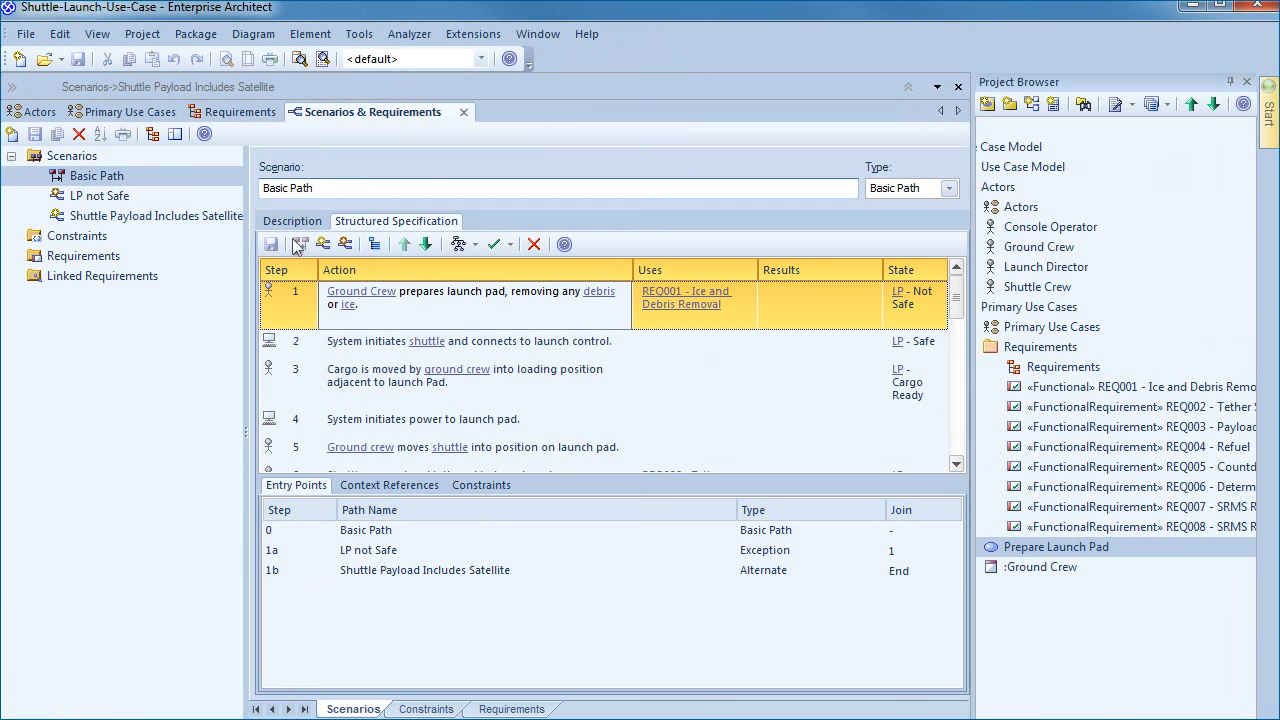
Generate a State diagram from the scenario with Synchronize elements, review Prepare Launch Pad_StateTransition, and close it
{"action": "left_click", "coordinate": [476, 247]}
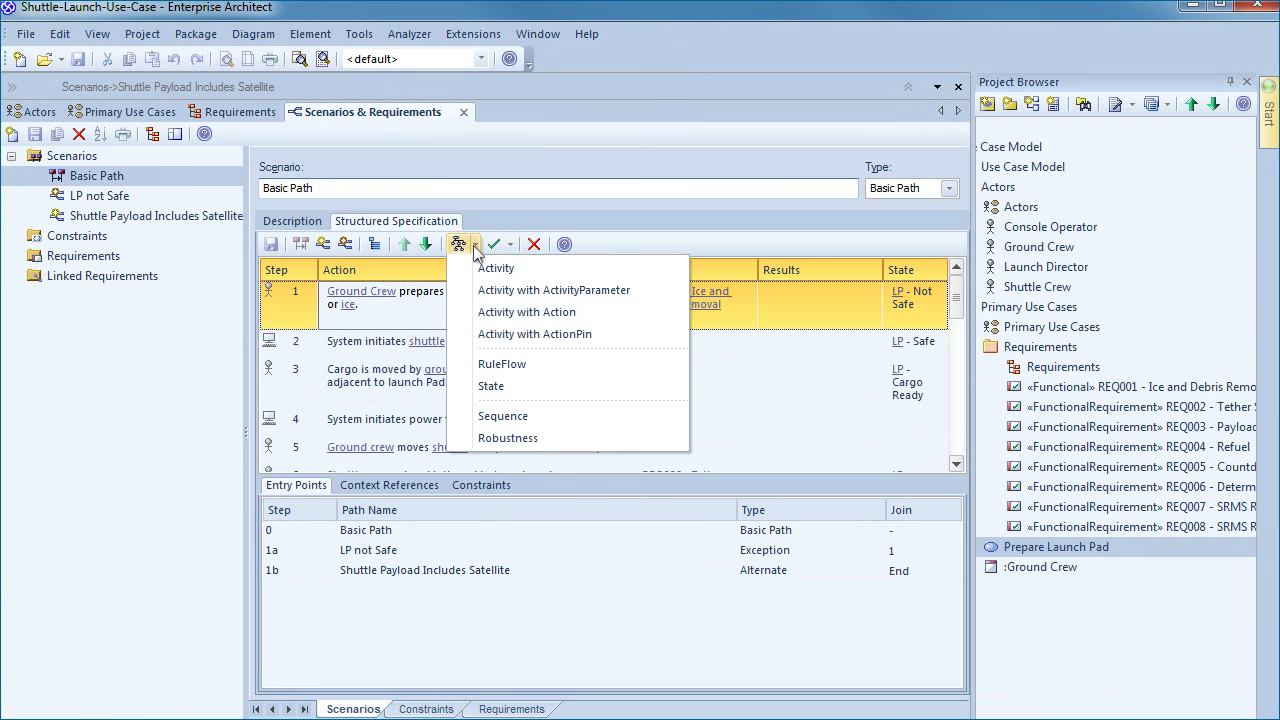
{"action": "left_click", "coordinate": [491, 386]}
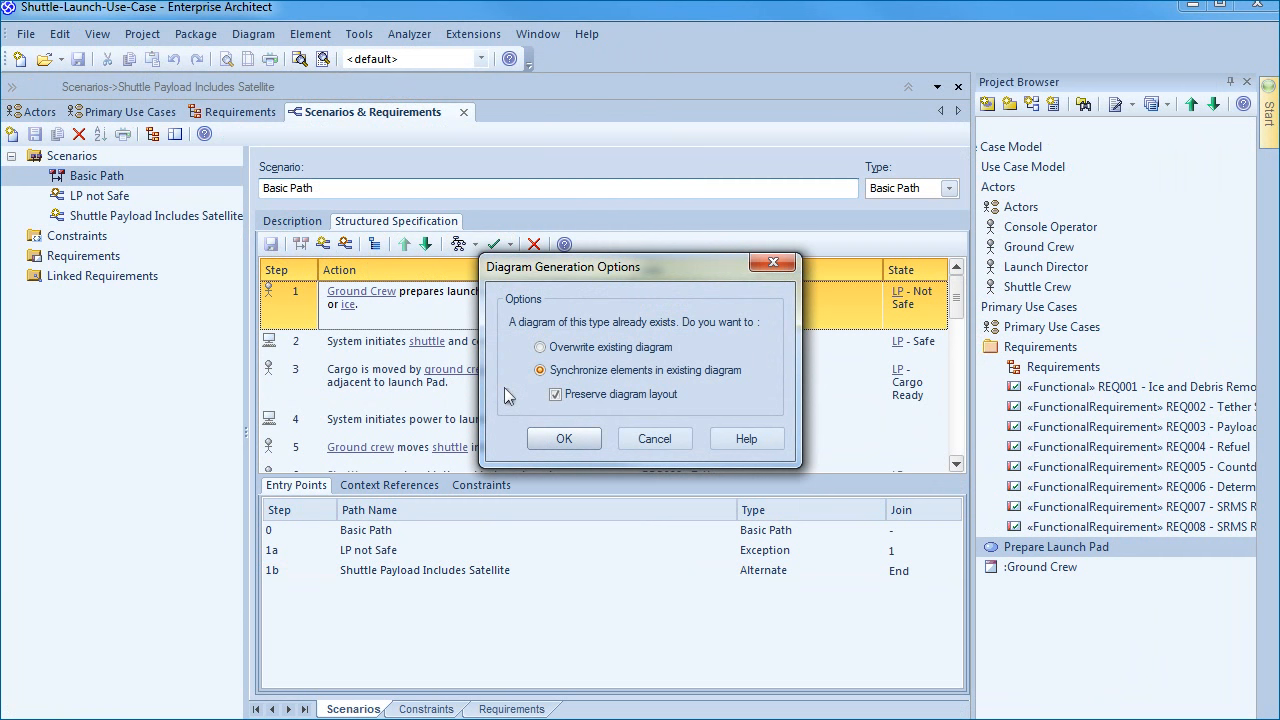
{"action": "left_click", "coordinate": [564, 439]}
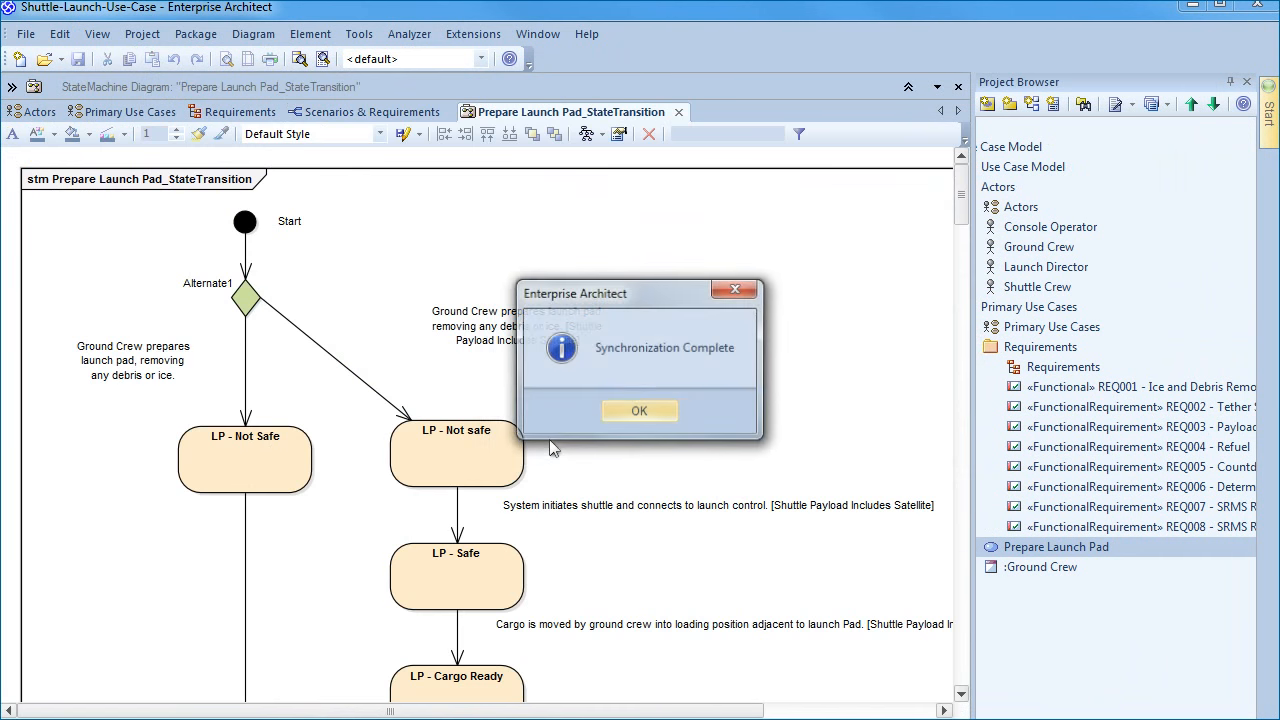
{"action": "left_click", "coordinate": [639, 411]}
{"action": "scroll", "coordinate": [757, 402], "scroll_direction": "down", "scroll_amount": 3}
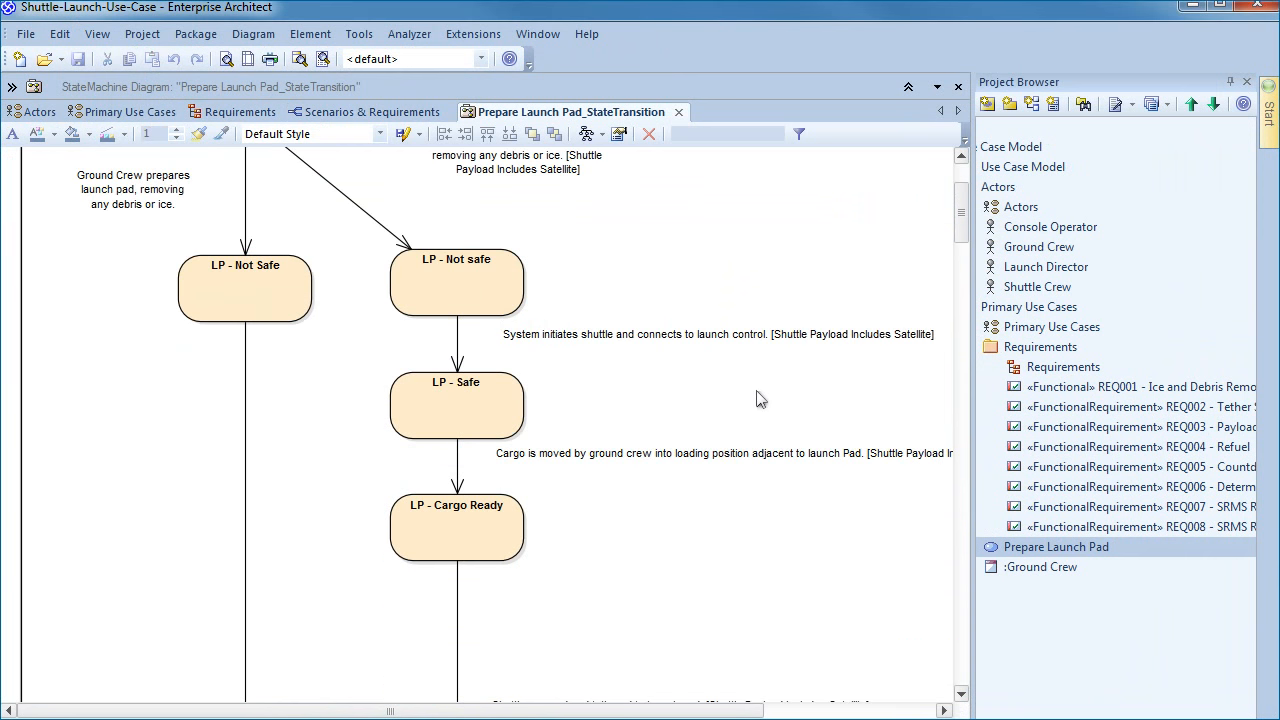
{"action": "scroll", "coordinate": [757, 402], "scroll_direction": "down", "scroll_amount": 3}
{"action": "scroll", "coordinate": [757, 402], "scroll_direction": "down", "scroll_amount": 3}
{"action": "scroll", "coordinate": [757, 402], "scroll_direction": "up", "scroll_amount": 3}
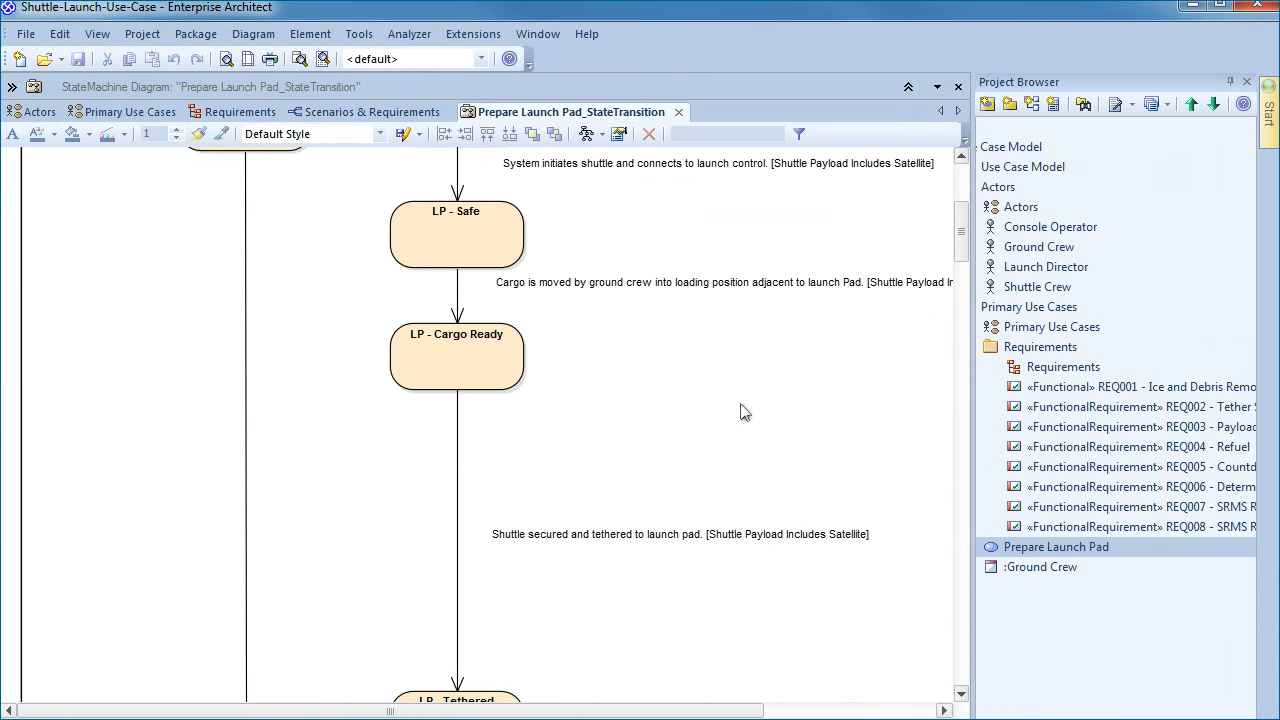
{"action": "scroll", "coordinate": [744, 412], "scroll_direction": "up", "scroll_amount": 3}
{"action": "scroll", "coordinate": [744, 412], "scroll_direction": "up", "scroll_amount": 3}
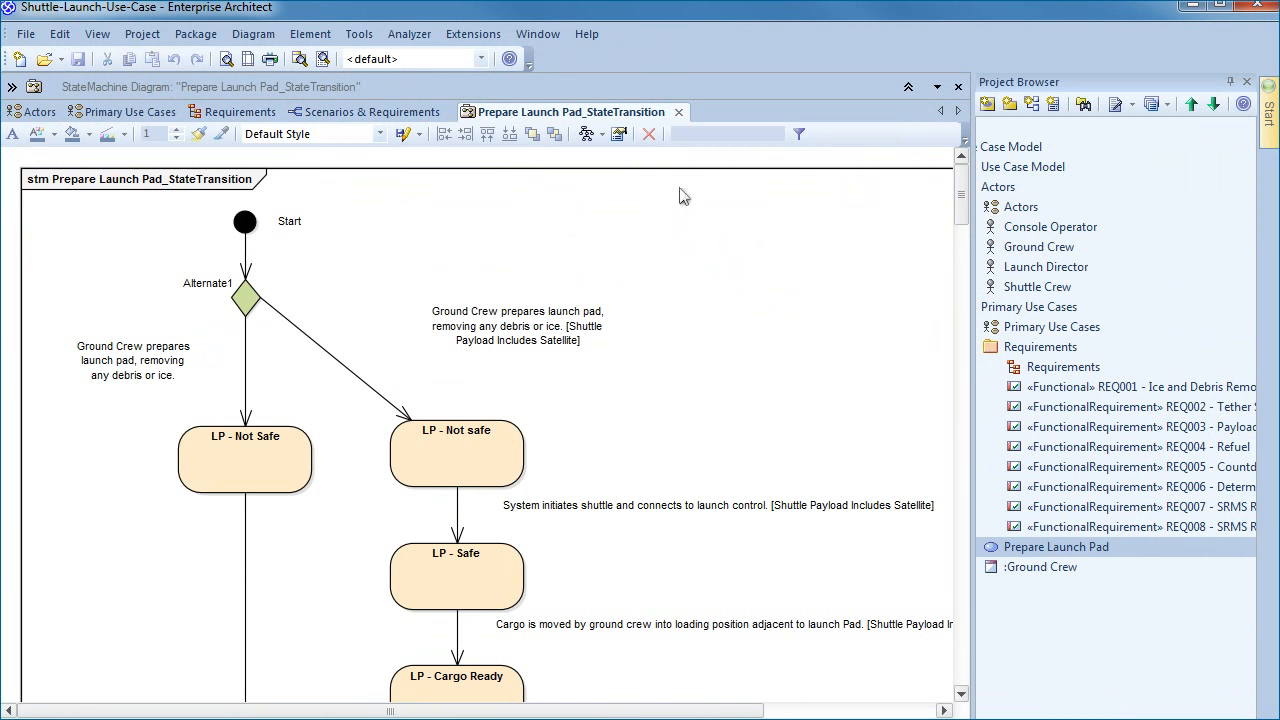
{"action": "left_click", "coordinate": [682, 112]}
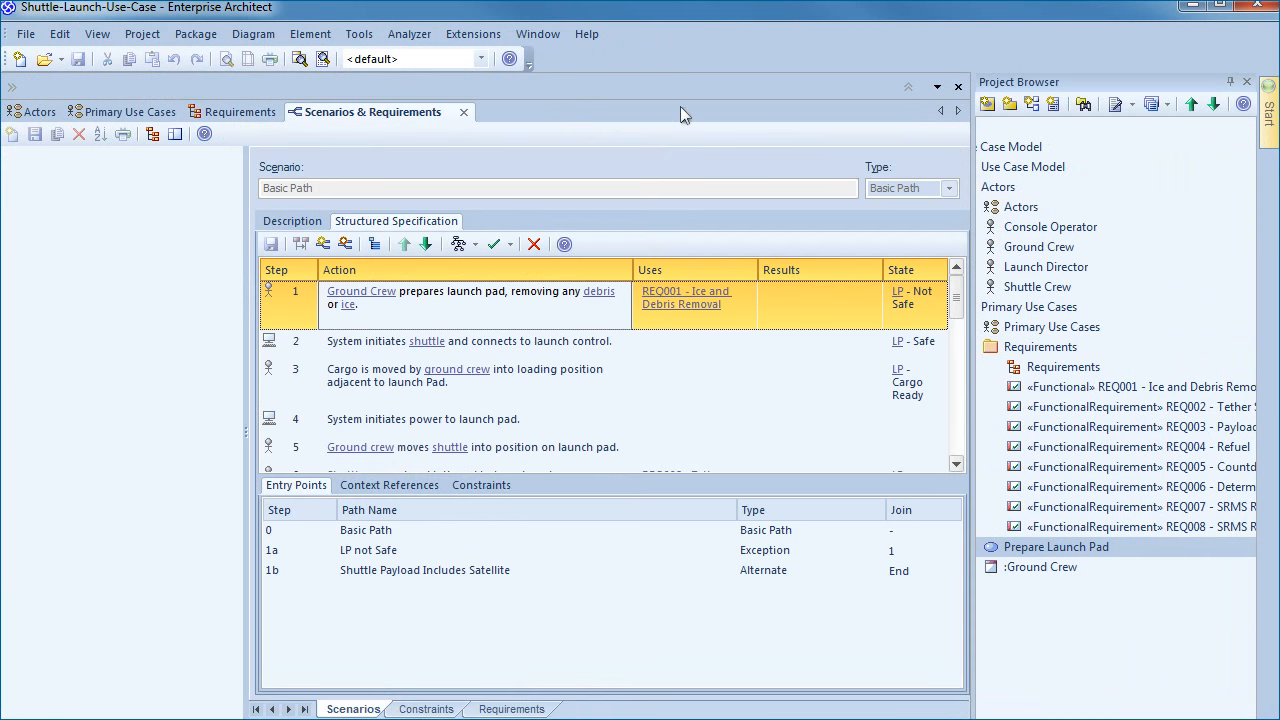
From Basic Path, generate an Activity with Action diagram of the Prepare Launch Pad scenarios
{"action": "left_click", "coordinate": [153, 226]}
{"action": "left_click", "coordinate": [473, 244]}
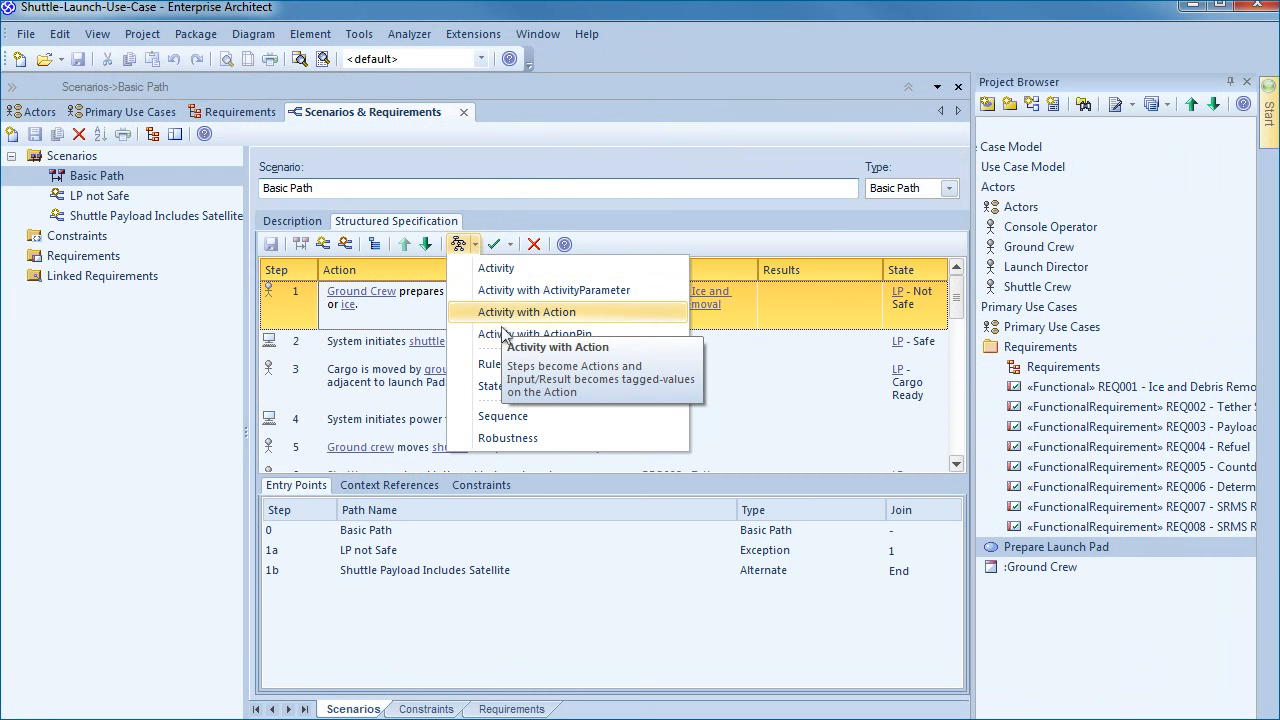
{"action": "left_click", "coordinate": [527, 312]}
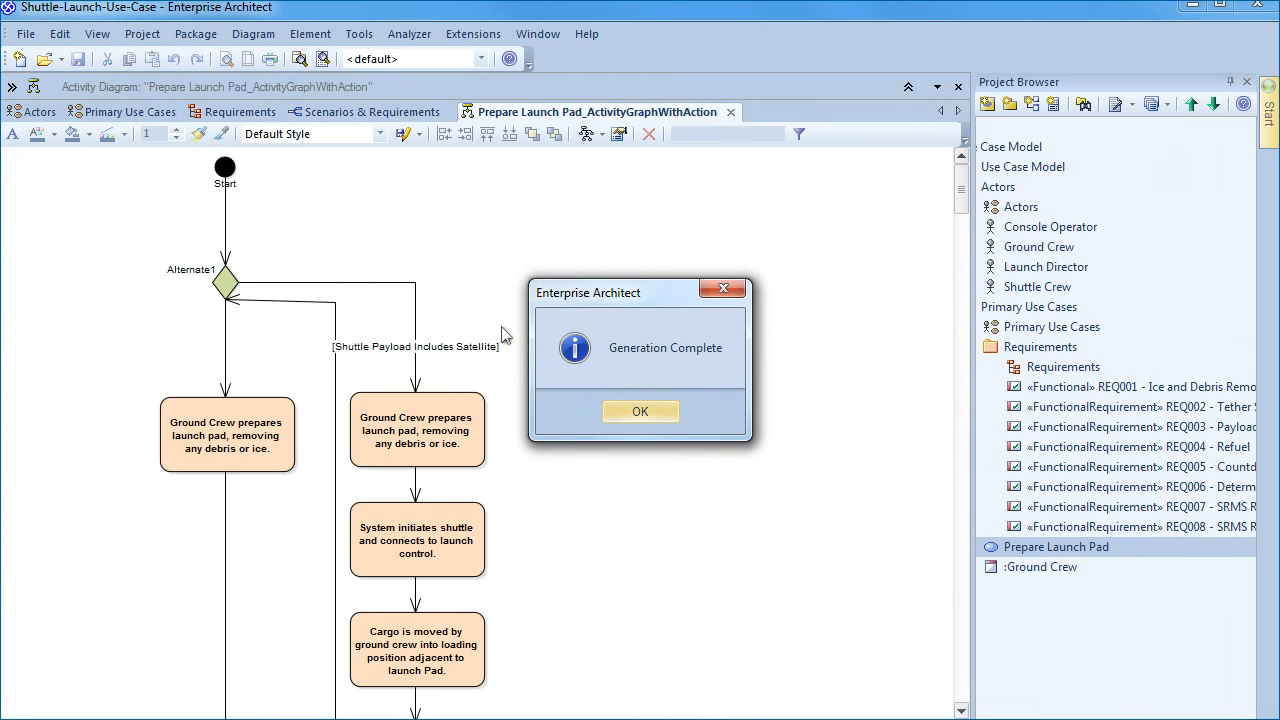
{"action": "left_click", "coordinate": [640, 412]}
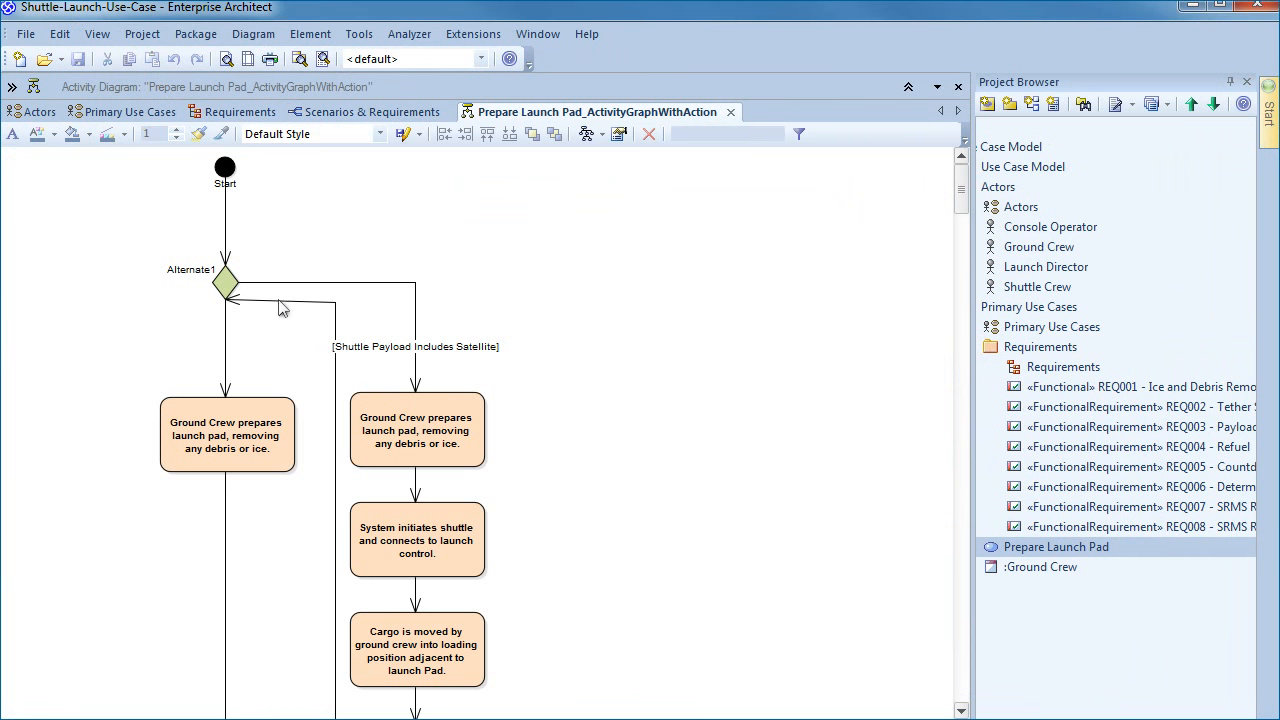
Reshape the connector returning to Alternate1, move the Shuttle Payload Includes Satellite label right, and save
{"action": "left_click_drag", "start_coordinate": [270, 302], "coordinate": [320, 325]}
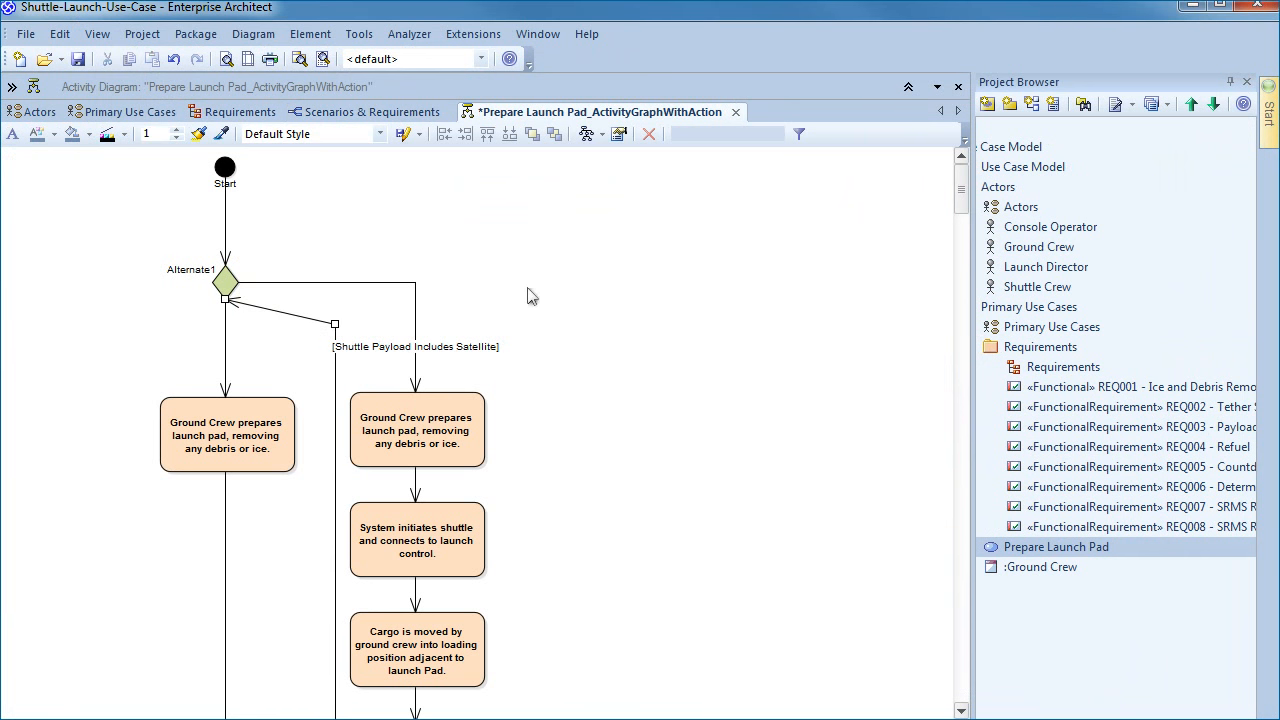
{"action": "scroll", "coordinate": [560, 340], "scroll_direction": "down", "scroll_amount": 3}
{"action": "scroll", "coordinate": [565, 343], "scroll_direction": "down", "scroll_amount": 3}
{"action": "scroll", "coordinate": [570, 345], "scroll_direction": "down", "scroll_amount": 3}
{"action": "scroll", "coordinate": [576, 347], "scroll_direction": "down", "scroll_amount": 5}
{"action": "scroll", "coordinate": [600, 352], "scroll_direction": "down", "scroll_amount": 5}
{"action": "scroll", "coordinate": [610, 355], "scroll_direction": "down", "scroll_amount": 5}
{"action": "scroll", "coordinate": [615, 358], "scroll_direction": "down", "scroll_amount": 4}
{"action": "scroll", "coordinate": [615, 357], "scroll_direction": "down", "scroll_amount": 5}
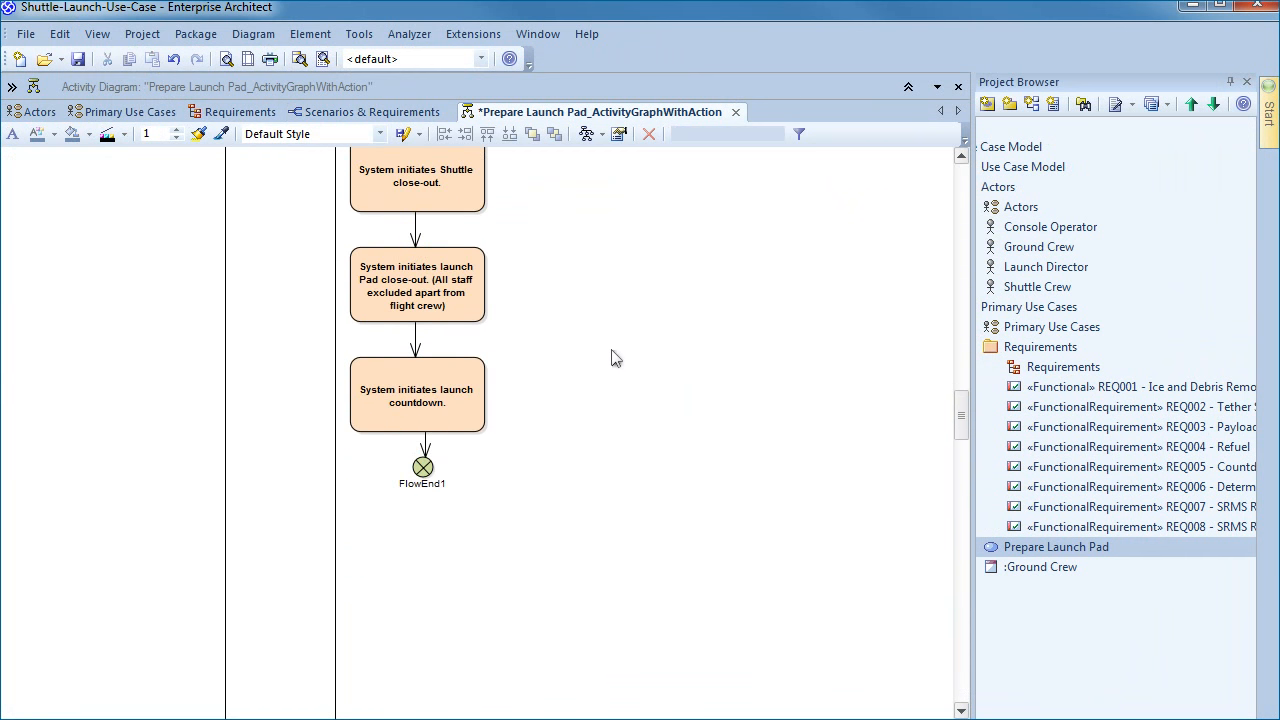
{"action": "scroll", "coordinate": [615, 357], "scroll_direction": "down", "scroll_amount": 5}
{"action": "scroll", "coordinate": [621, 328], "scroll_direction": "down", "scroll_amount": 4}
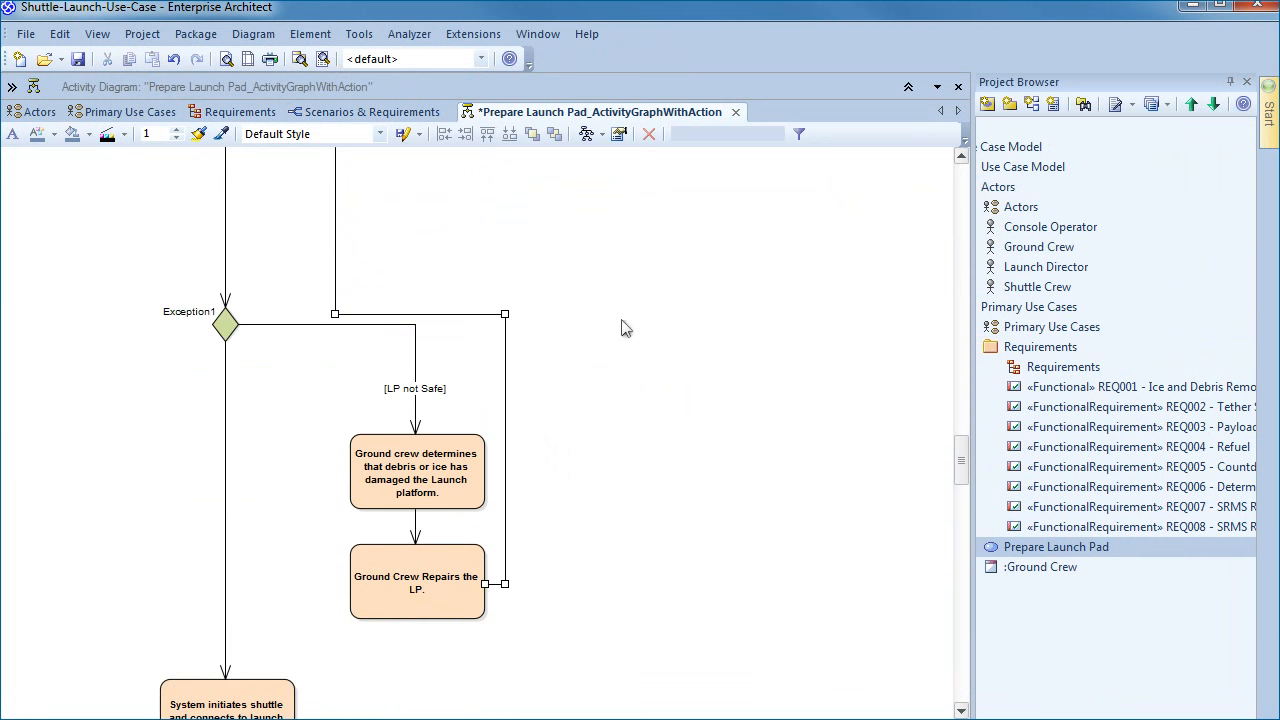
{"action": "scroll", "coordinate": [621, 328], "scroll_direction": "down", "scroll_amount": 5}
{"action": "scroll", "coordinate": [621, 328], "scroll_direction": "down", "scroll_amount": 5}
{"action": "scroll", "coordinate": [621, 328], "scroll_direction": "down", "scroll_amount": 5}
{"action": "scroll", "coordinate": [621, 328], "scroll_direction": "down", "scroll_amount": 5}
{"action": "scroll", "coordinate": [621, 328], "scroll_direction": "down", "scroll_amount": 5}
{"action": "scroll", "coordinate": [621, 328], "scroll_direction": "down", "scroll_amount": 2}
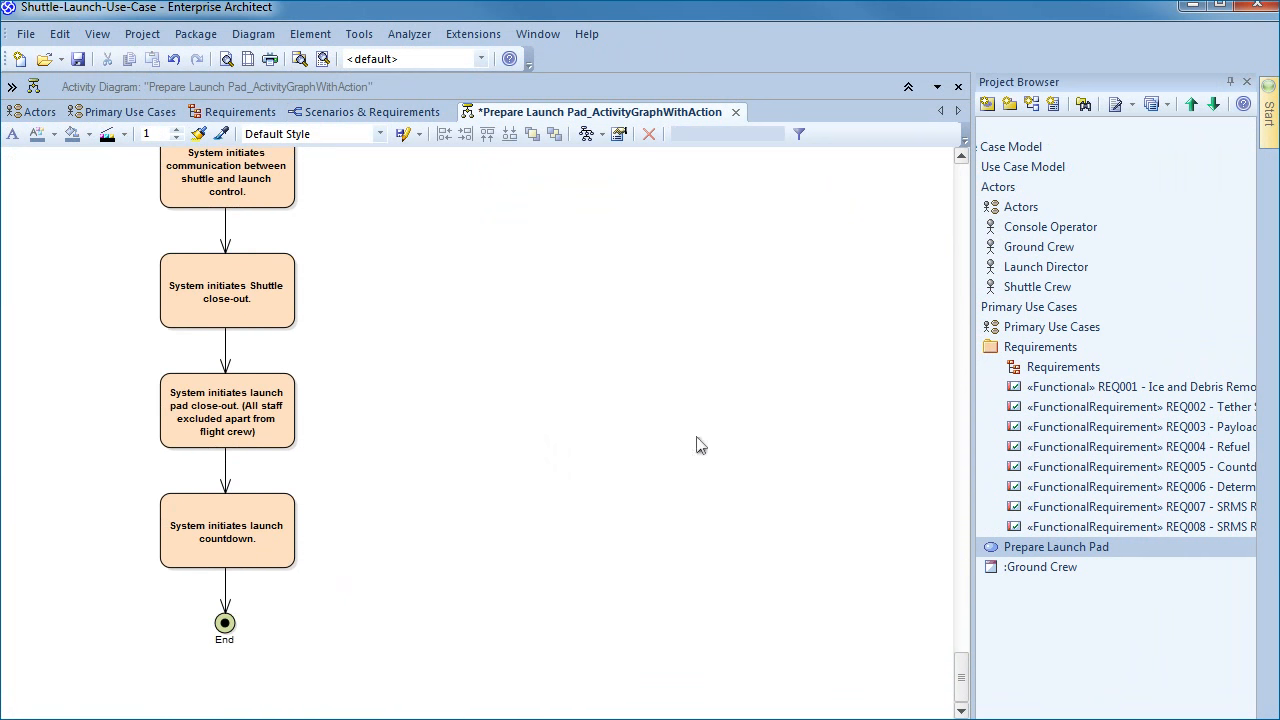
{"action": "left_click_drag", "start_coordinate": [960, 678], "coordinate": [952, 168]}
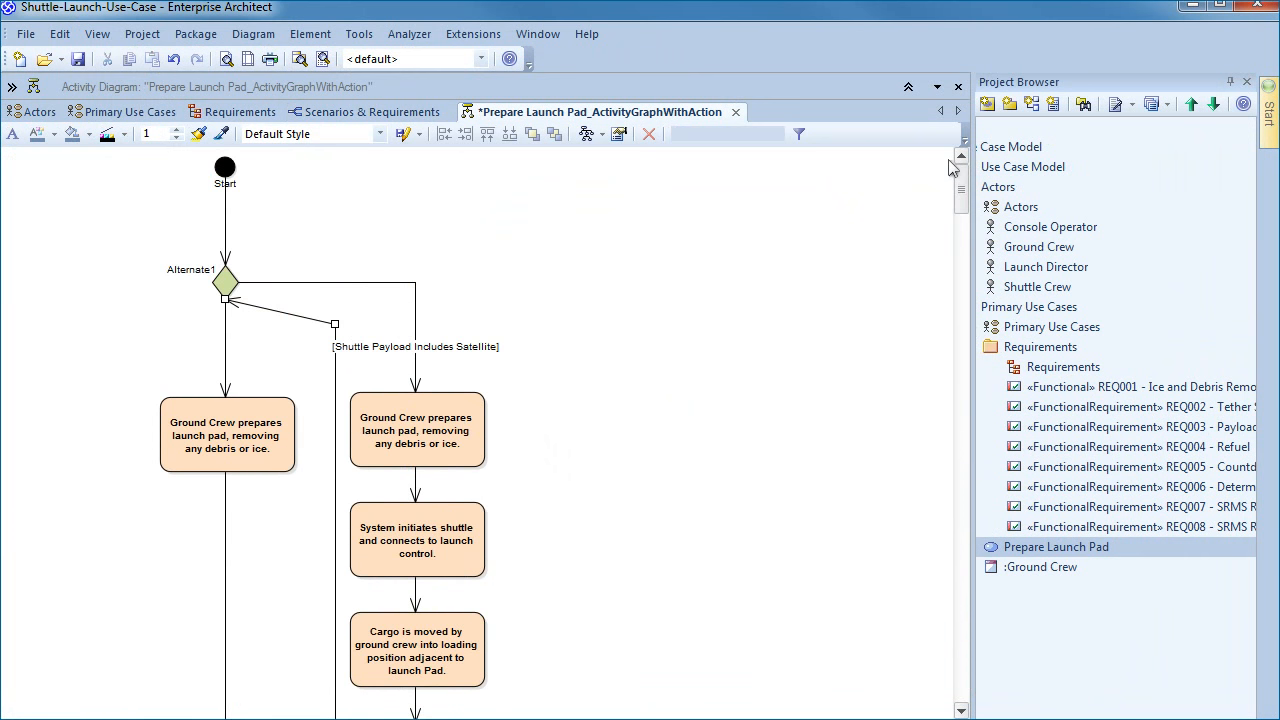
{"action": "left_click_drag", "start_coordinate": [463, 350], "coordinate": [590, 350]}
{"action": "key", "text": "ctrl+s"}
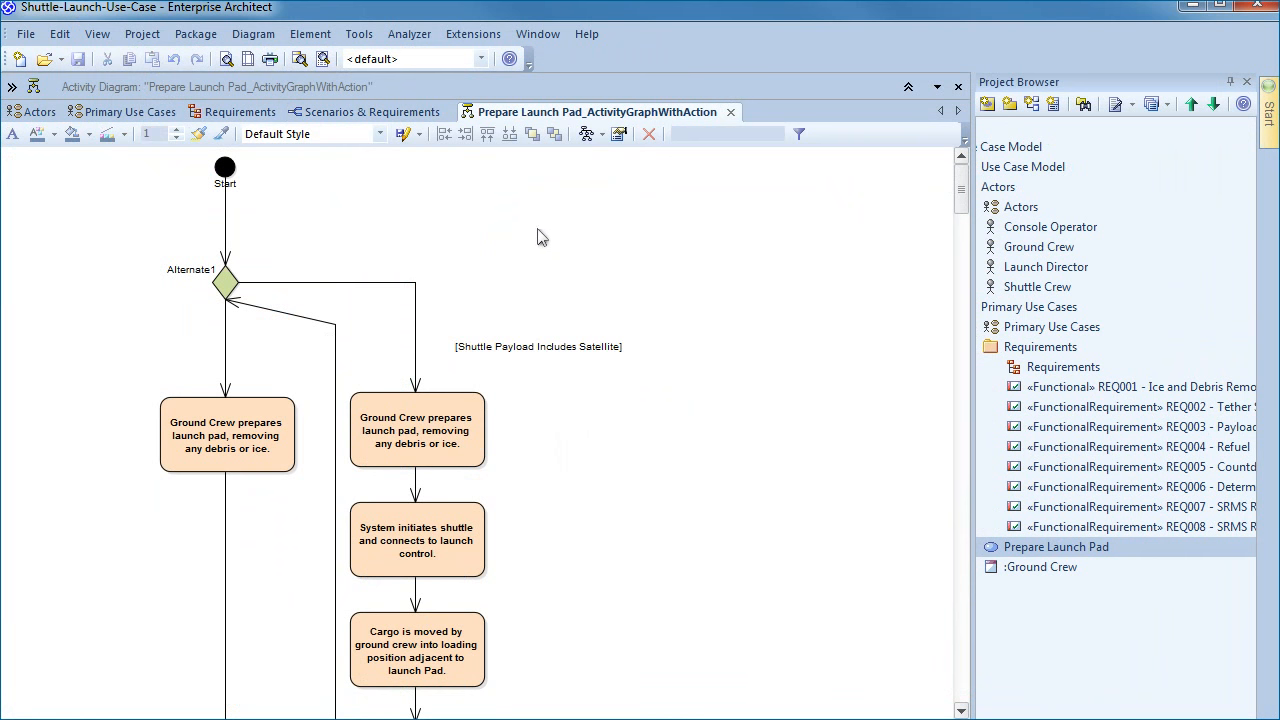
Back on Basic Path, give step 13 (sending payload weight) the result Payload Weight Confirmed
{"action": "left_click", "coordinate": [729, 111]}
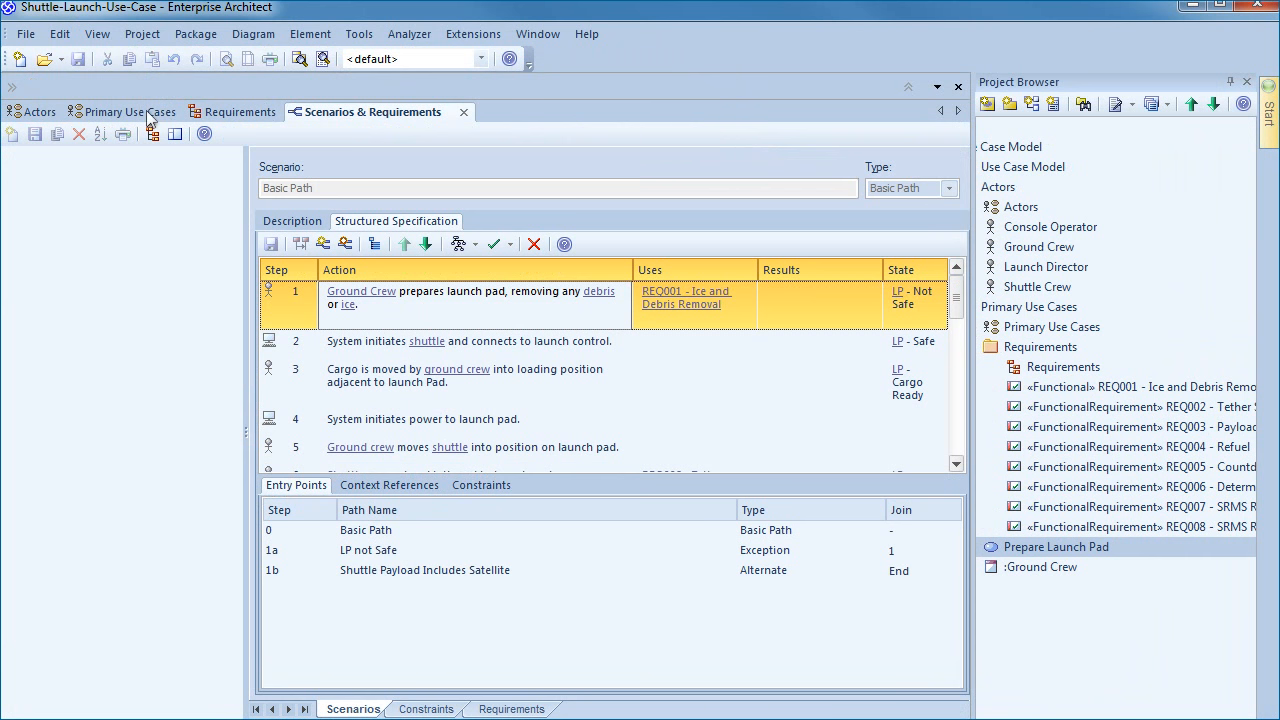
{"action": "left_click", "coordinate": [957, 456]}
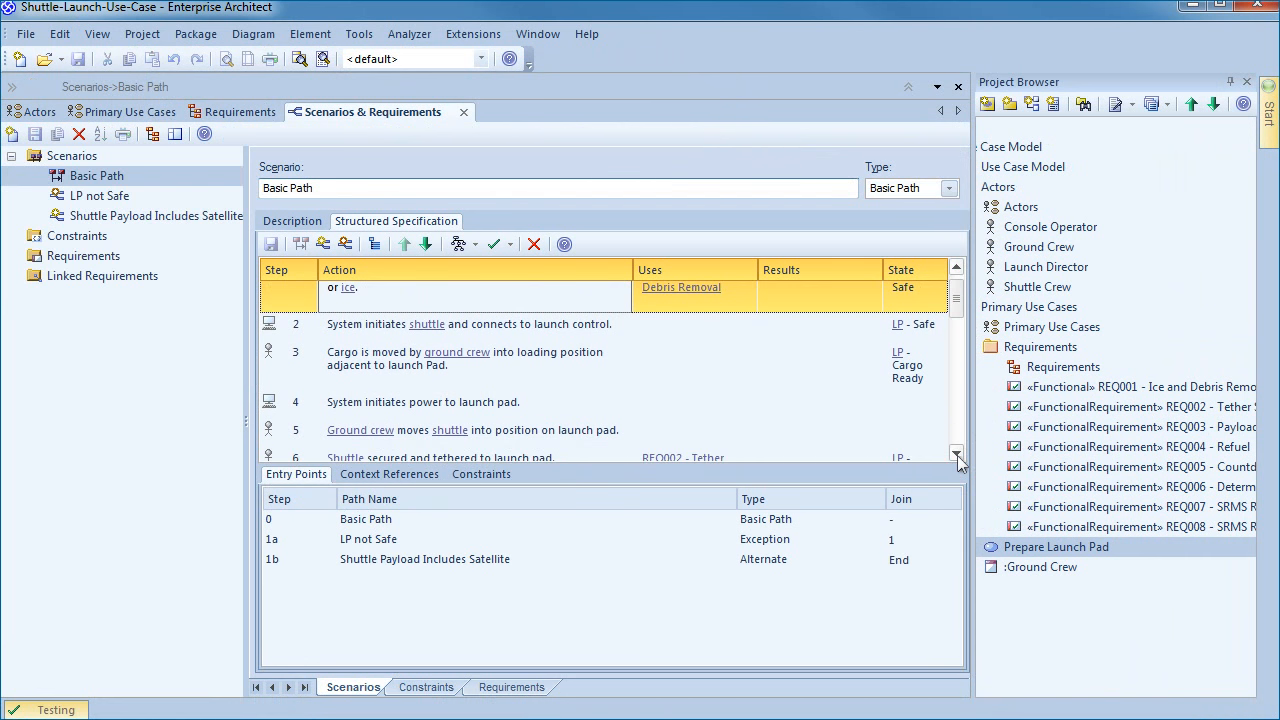
{"action": "left_click", "coordinate": [957, 456]}
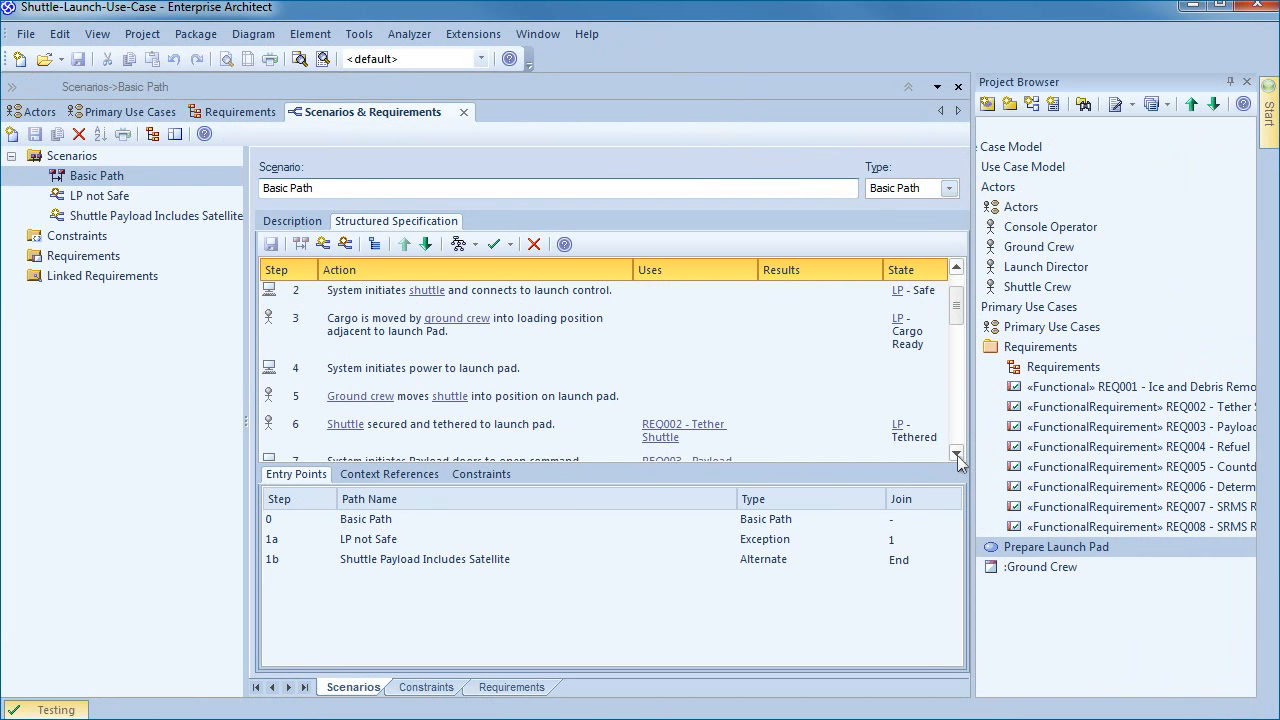
{"action": "left_click", "coordinate": [957, 456]}
{"action": "left_click", "coordinate": [957, 456]}
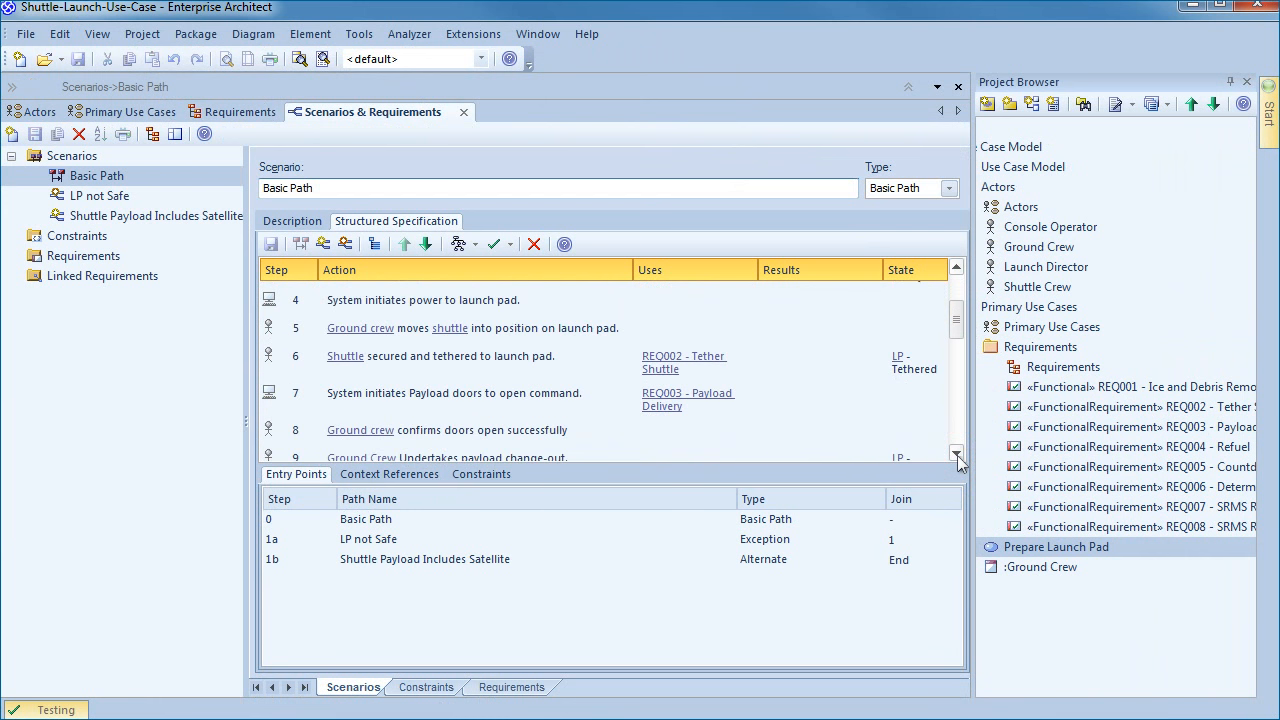
{"action": "left_click", "coordinate": [957, 456]}
{"action": "left_click", "coordinate": [957, 456]}
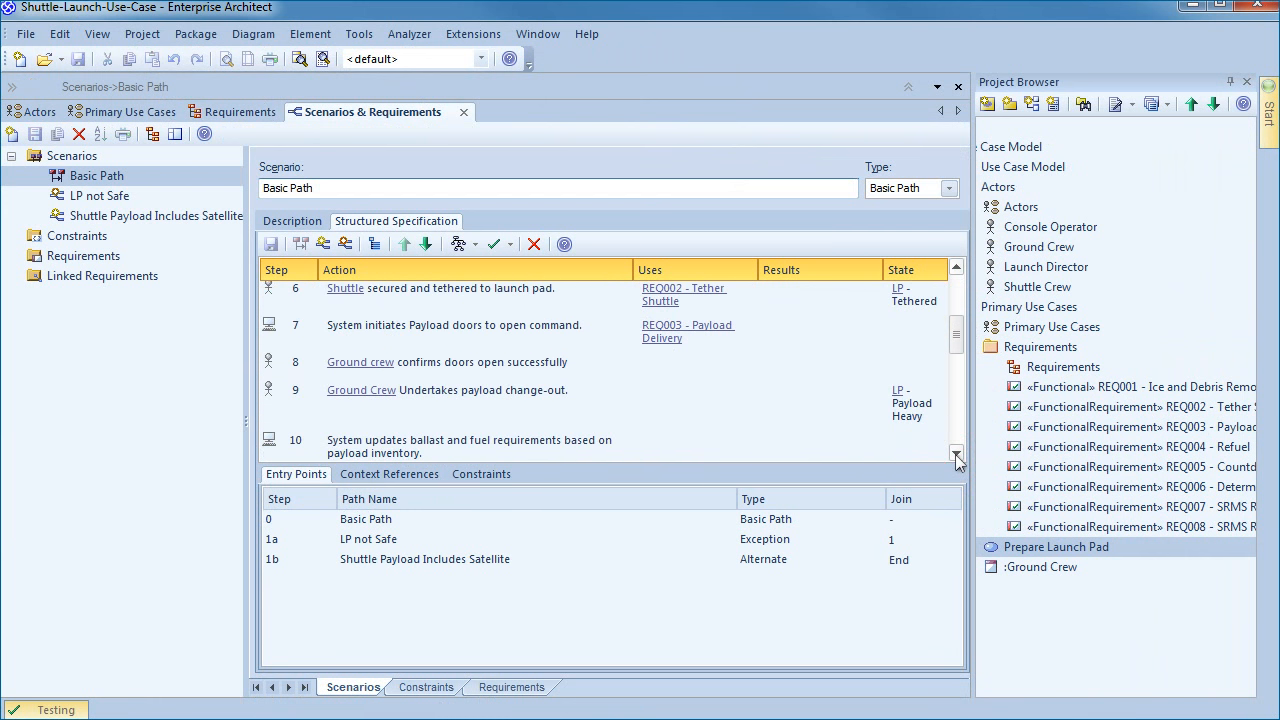
{"action": "left_click", "coordinate": [957, 456]}
{"action": "left_click", "coordinate": [957, 456]}
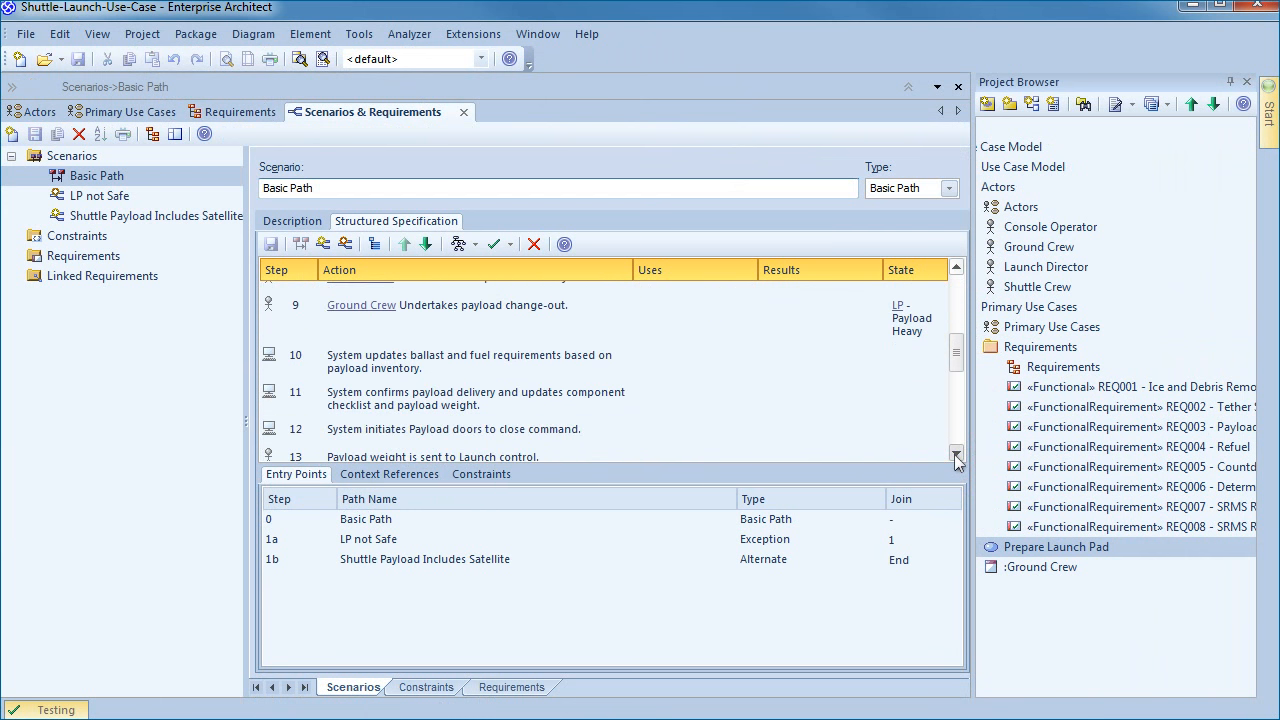
{"action": "left_click", "coordinate": [957, 456]}
{"action": "left_click", "coordinate": [957, 456]}
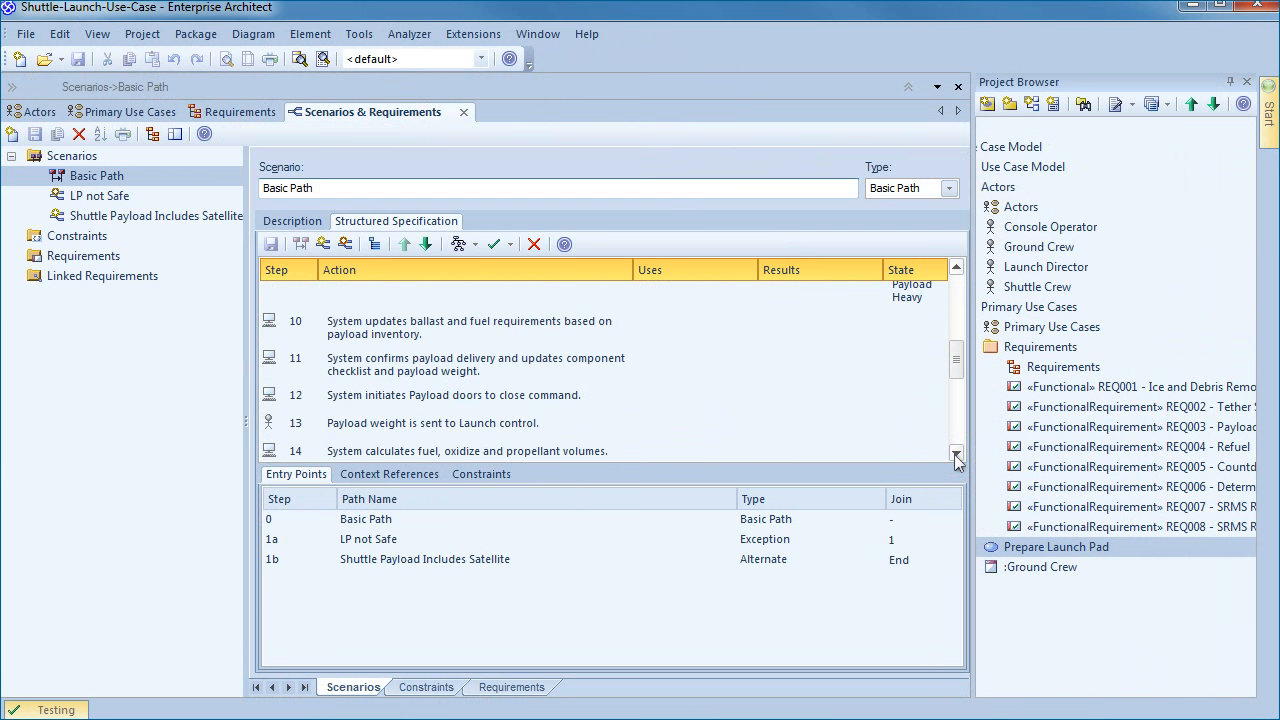
{"action": "left_click", "coordinate": [530, 425]}
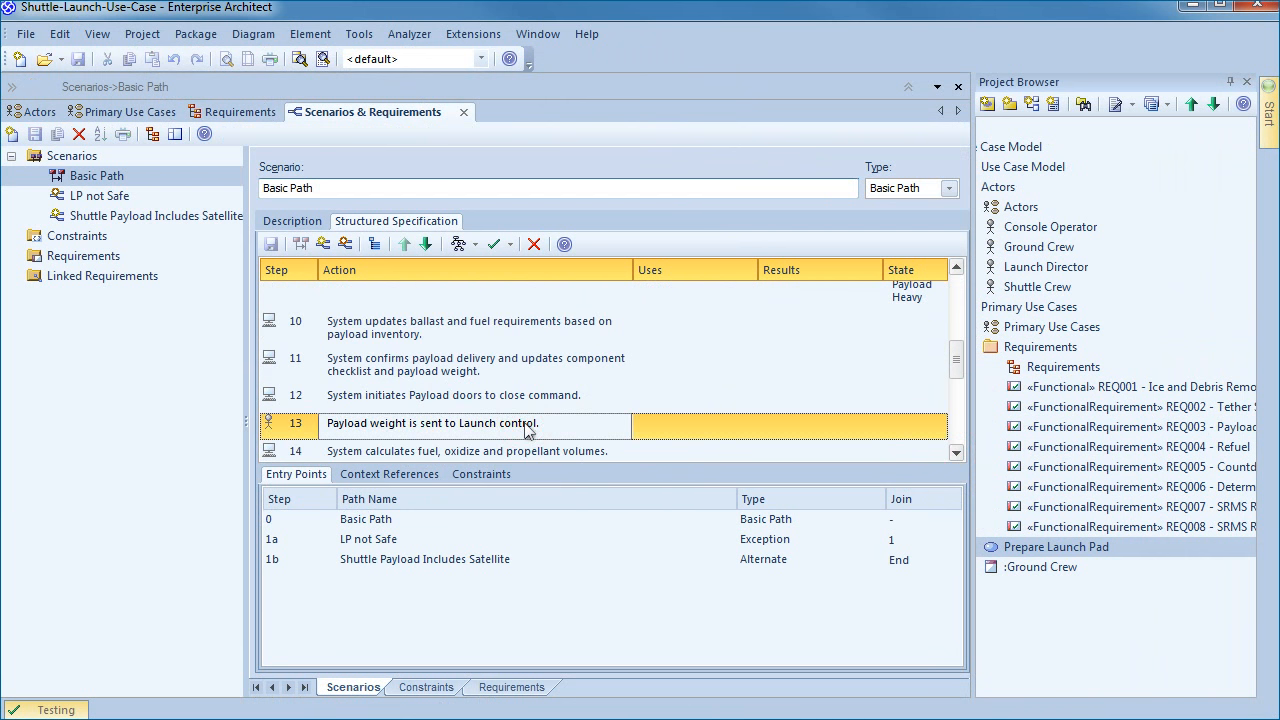
{"action": "double_click", "coordinate": [775, 425]}
{"action": "type", "text": "Payload Weight Confirmed"}
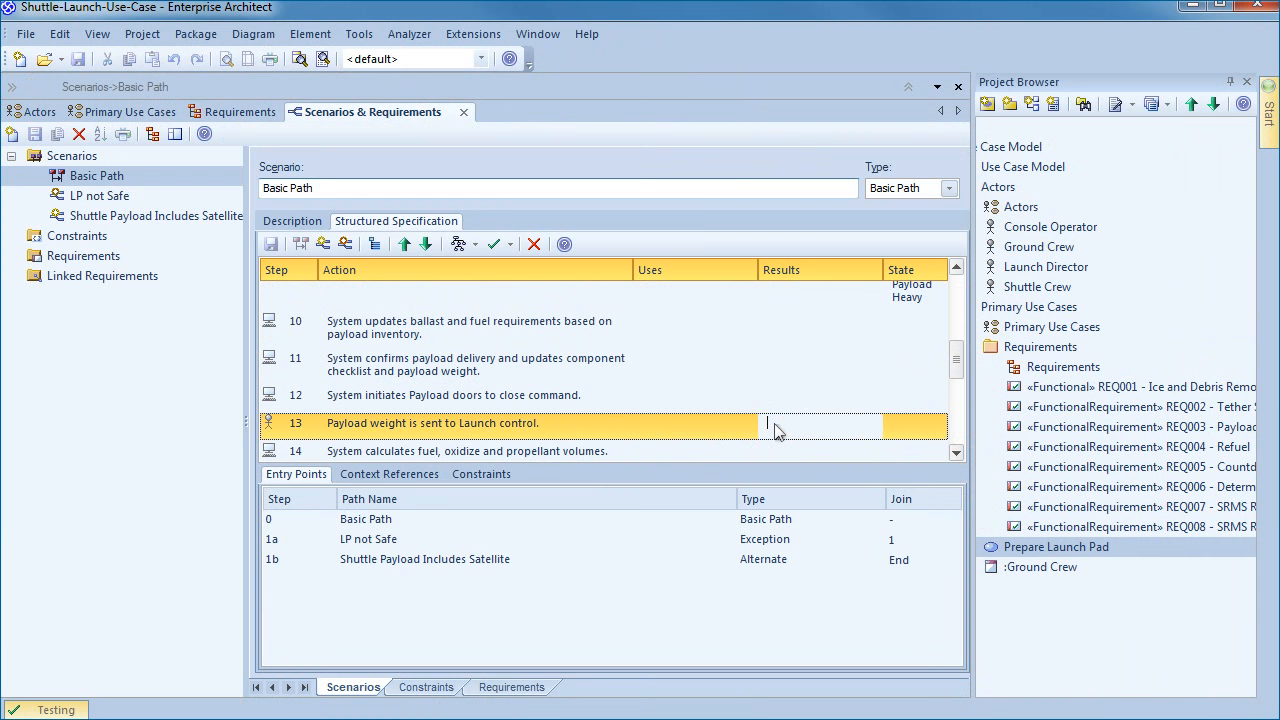
Give step 18 (shuttle–launch control communication) the result Comms Established and save the scenario
{"action": "left_click", "coordinate": [957, 458]}
{"action": "left_click", "coordinate": [957, 456]}
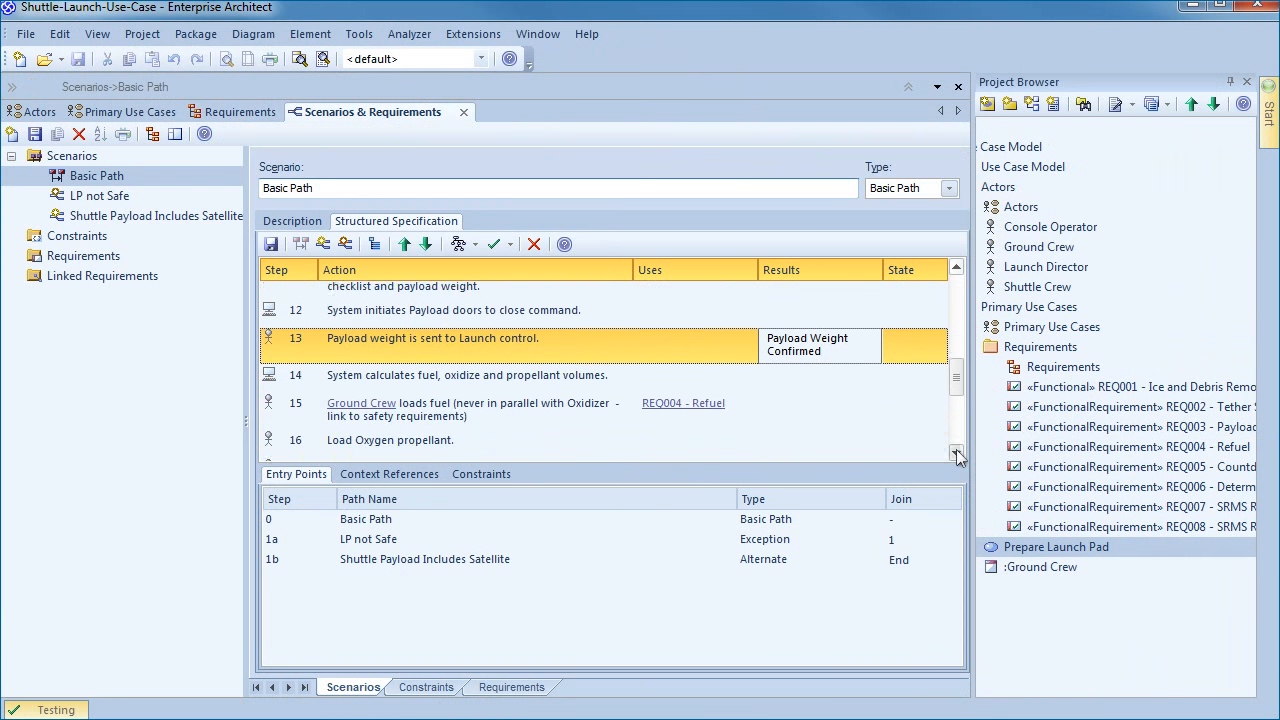
{"action": "left_click", "coordinate": [957, 456]}
{"action": "left_click", "coordinate": [957, 456]}
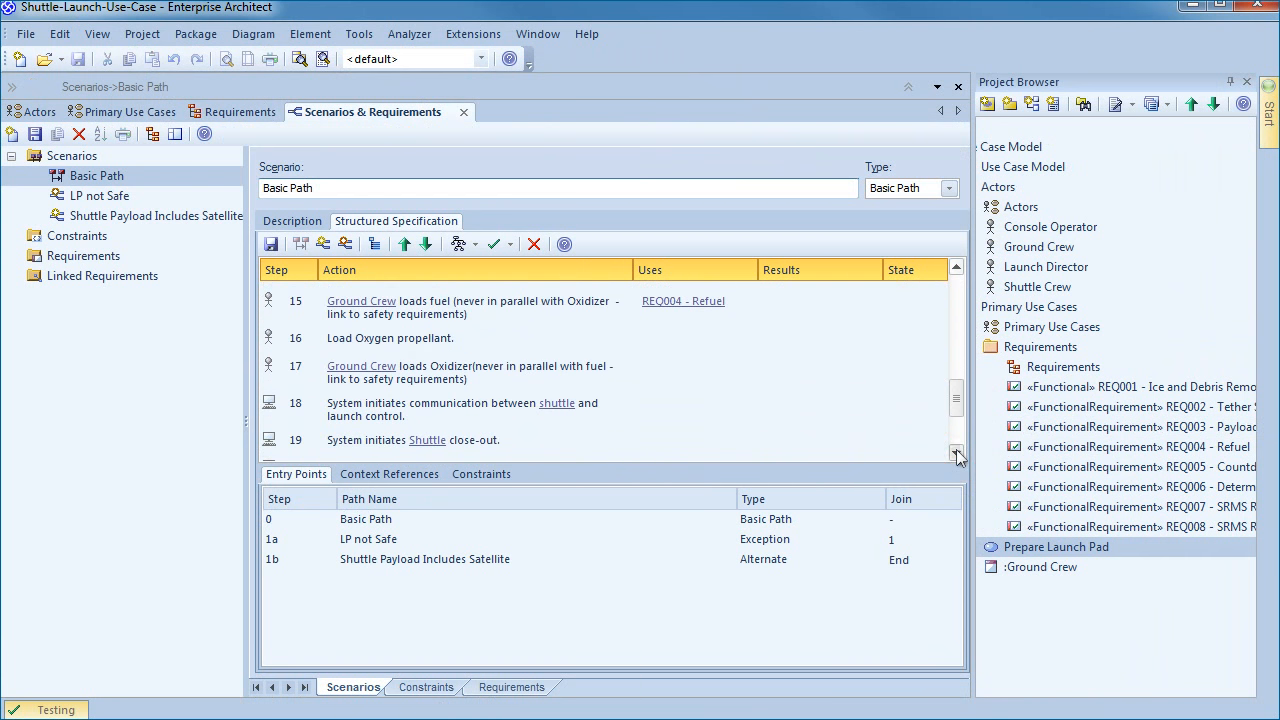
{"action": "left_click", "coordinate": [957, 456]}
{"action": "left_click", "coordinate": [957, 456]}
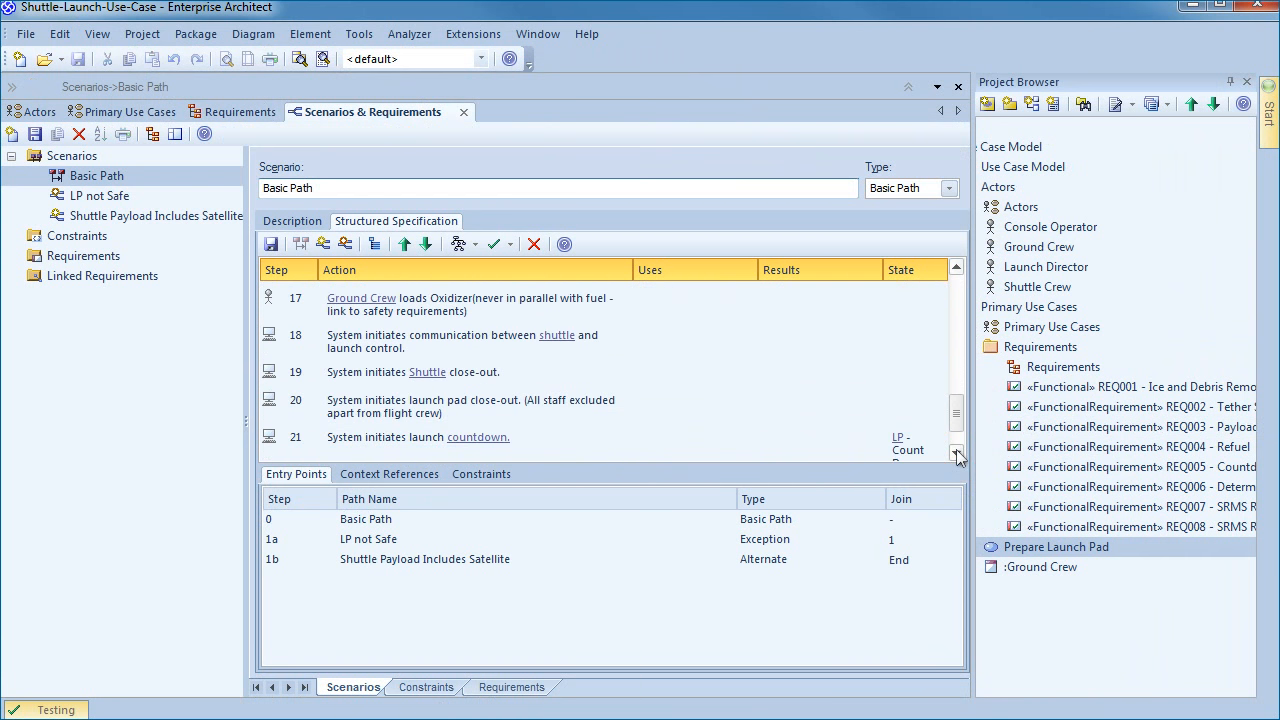
{"action": "left_click", "coordinate": [957, 456]}
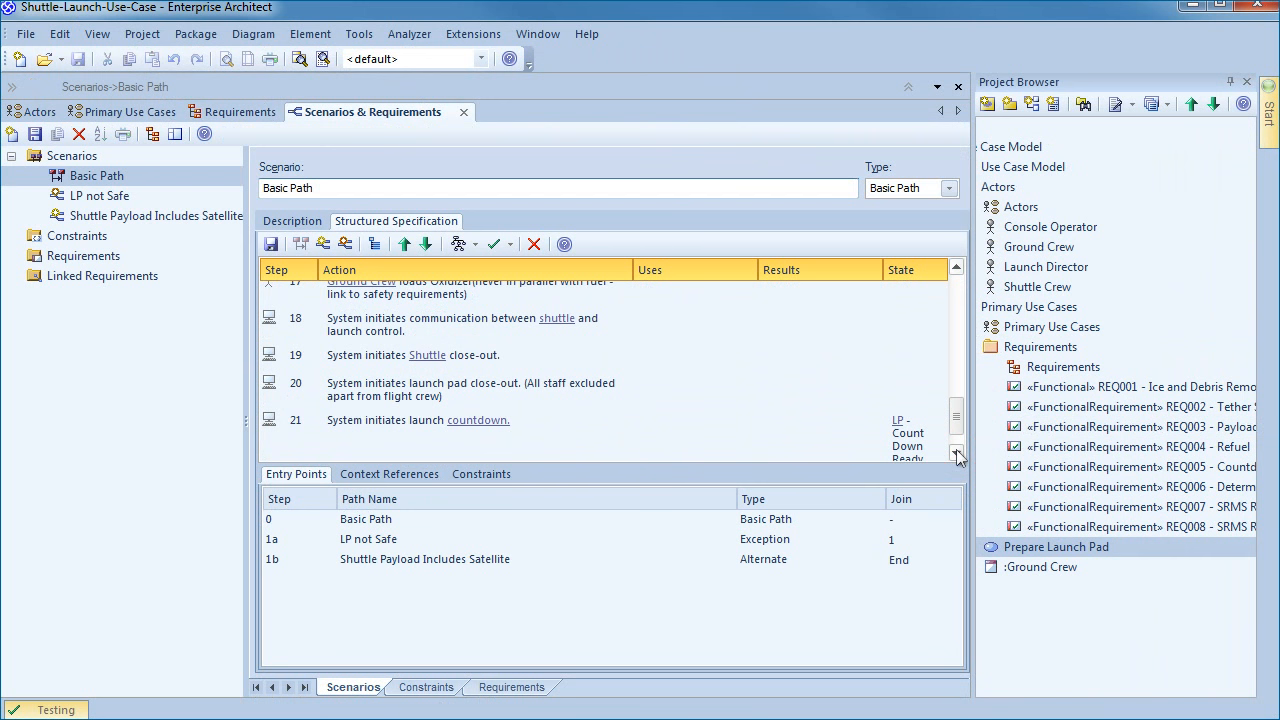
{"action": "left_click", "coordinate": [510, 325]}
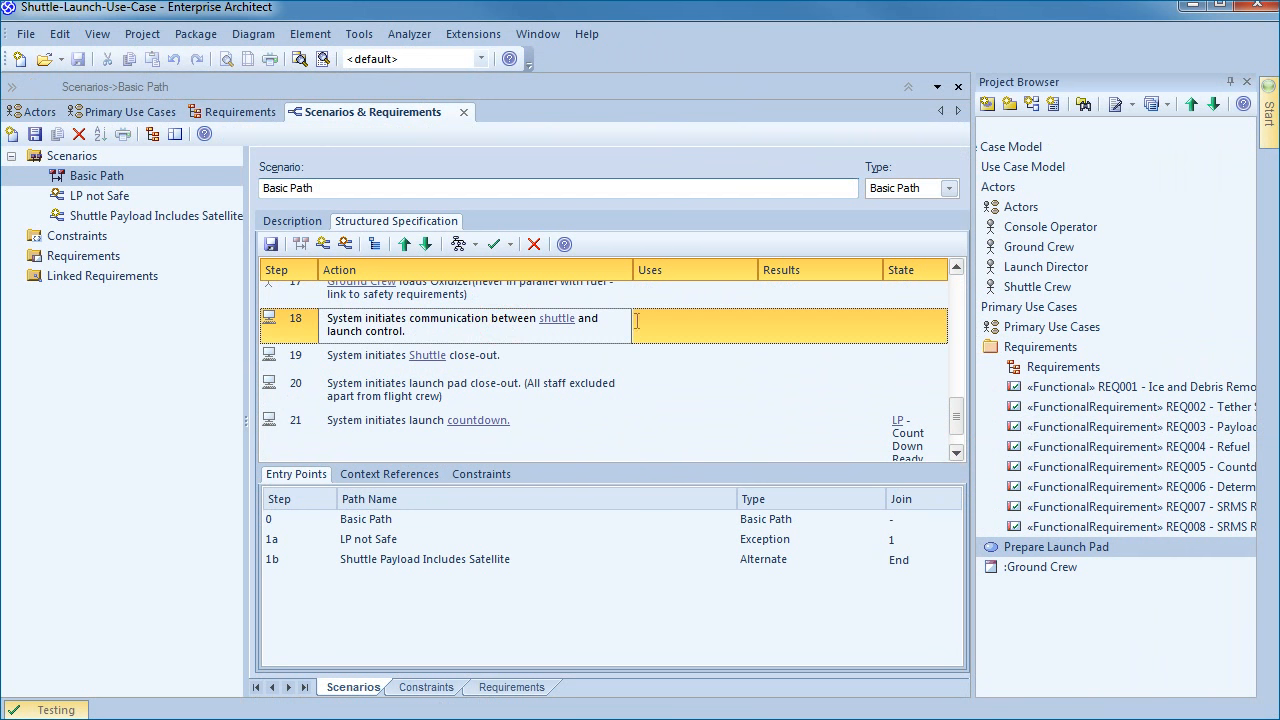
{"action": "left_click", "coordinate": [800, 325]}
{"action": "type", "text": "Comms Established"}
{"action": "left_click", "coordinate": [853, 362]}
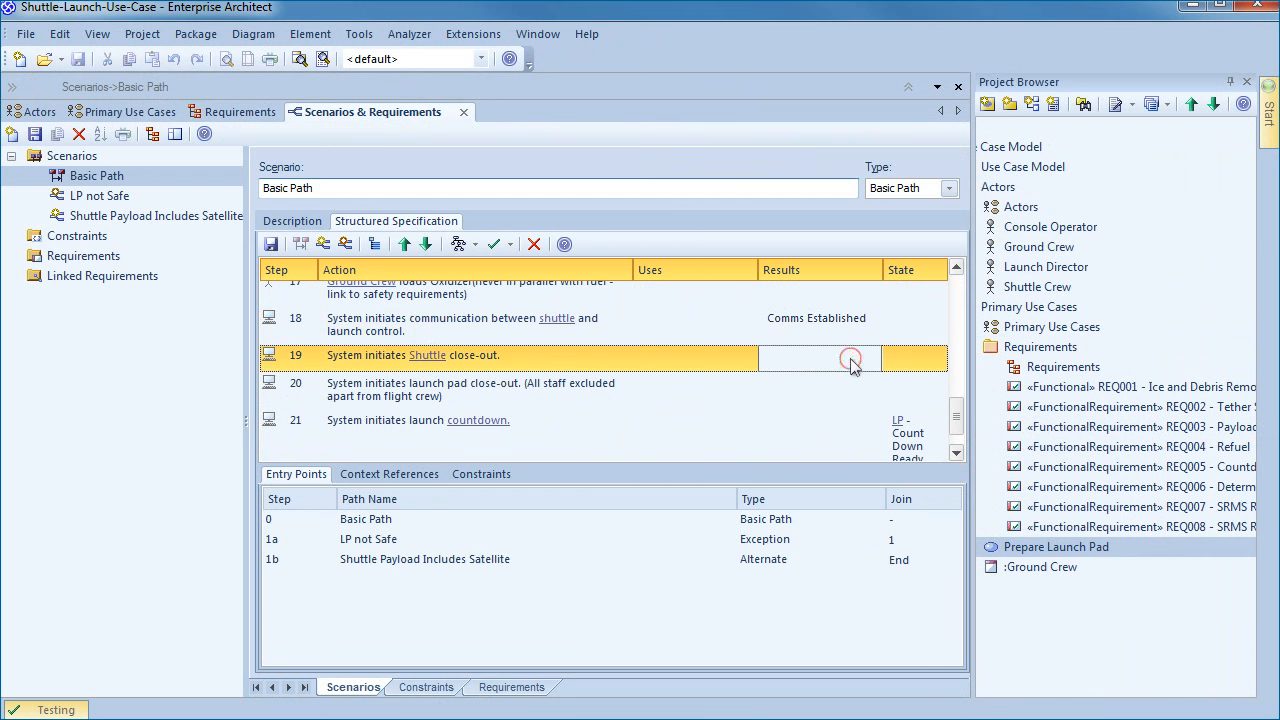
{"action": "left_click", "coordinate": [270, 244]}
{"action": "left_click", "coordinate": [510, 244]}
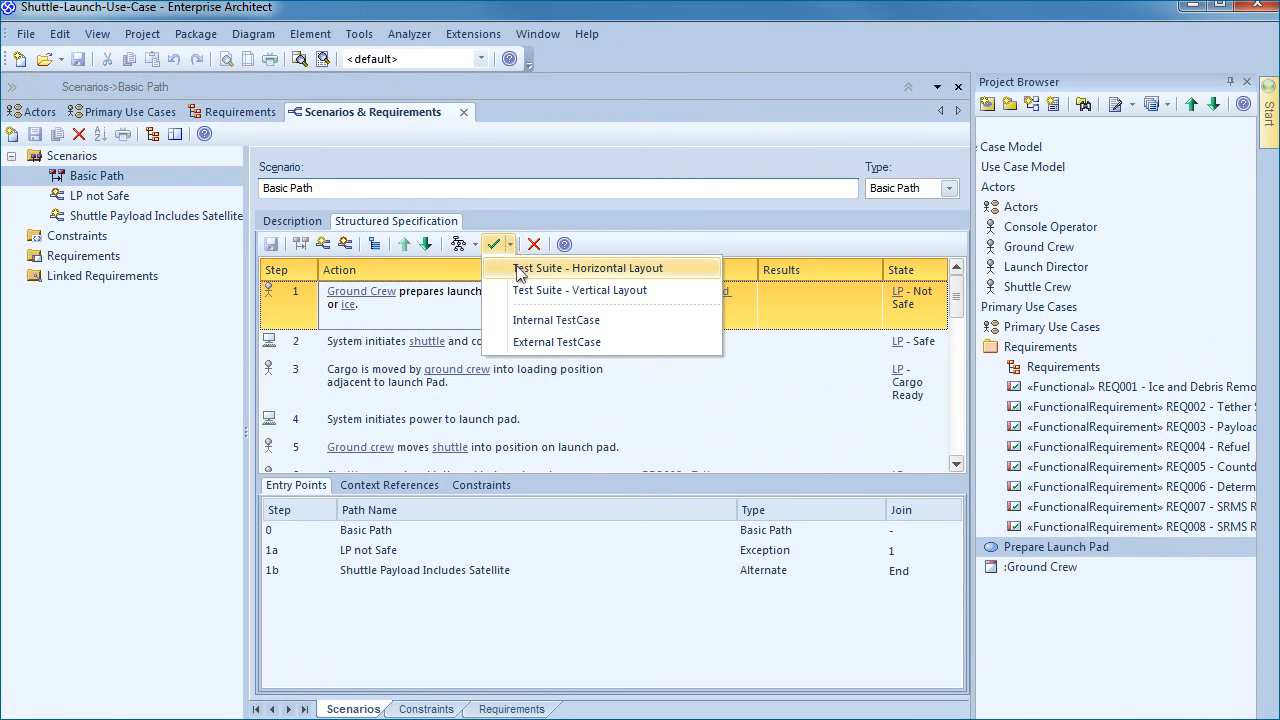
Generate Prepare Launch Pad_TestSuite1 in horizontal layout with Basic Path, LP not Safe and payload test cases
{"action": "left_click", "coordinate": [587, 268]}
{"action": "left_click", "coordinate": [639, 412]}
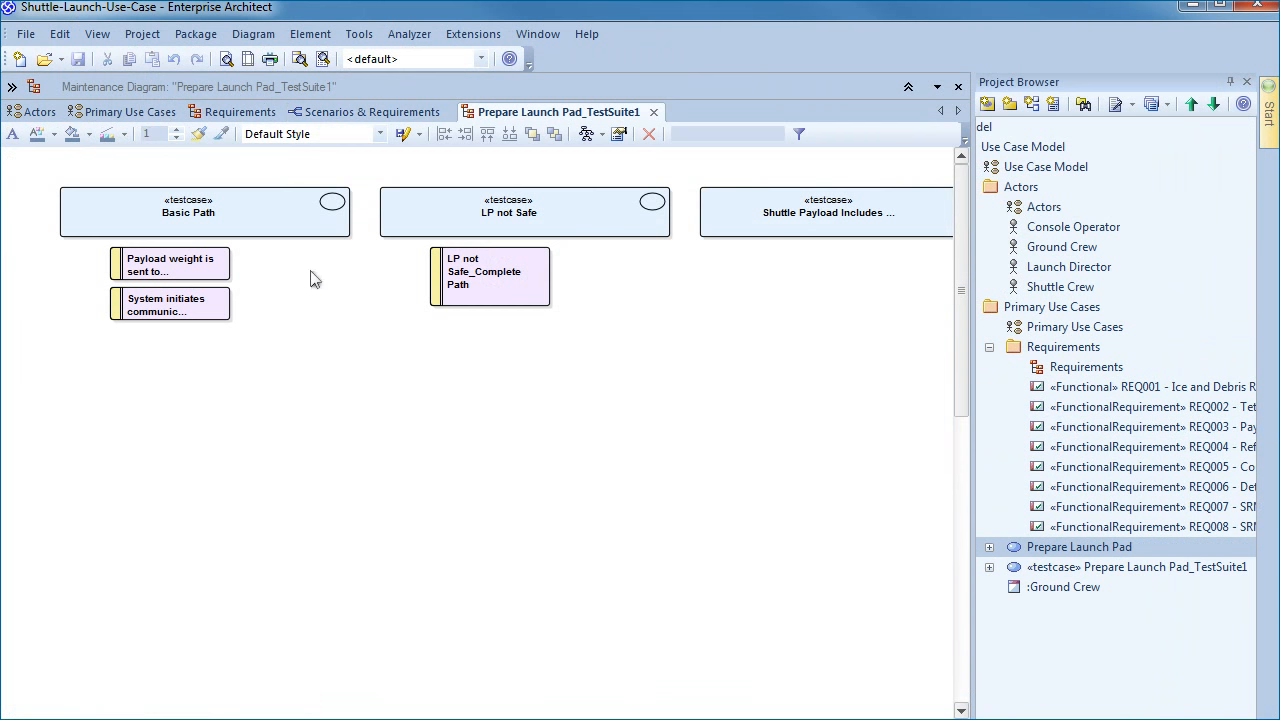
{"action": "left_click", "coordinate": [279, 217]}
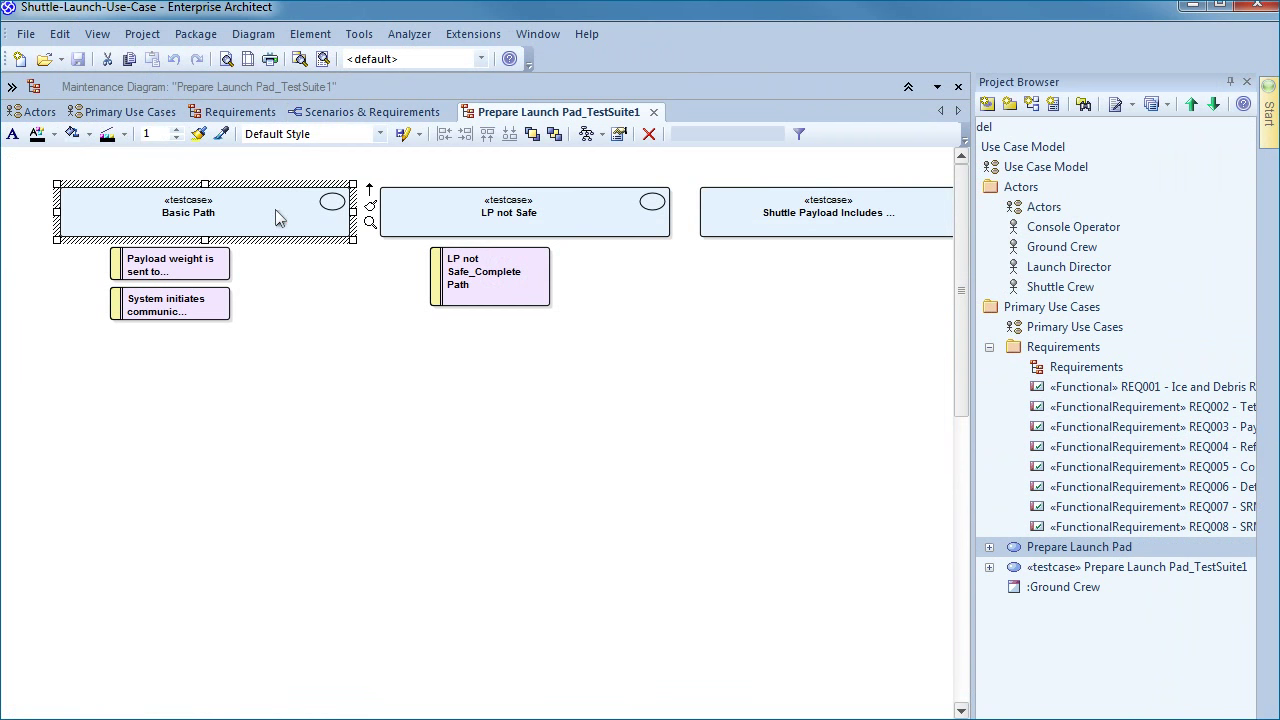
Return to the Scenarios & Requirements view with the Prepare Launch Pad scenarios loaded
{"action": "left_click", "coordinate": [371, 111]}
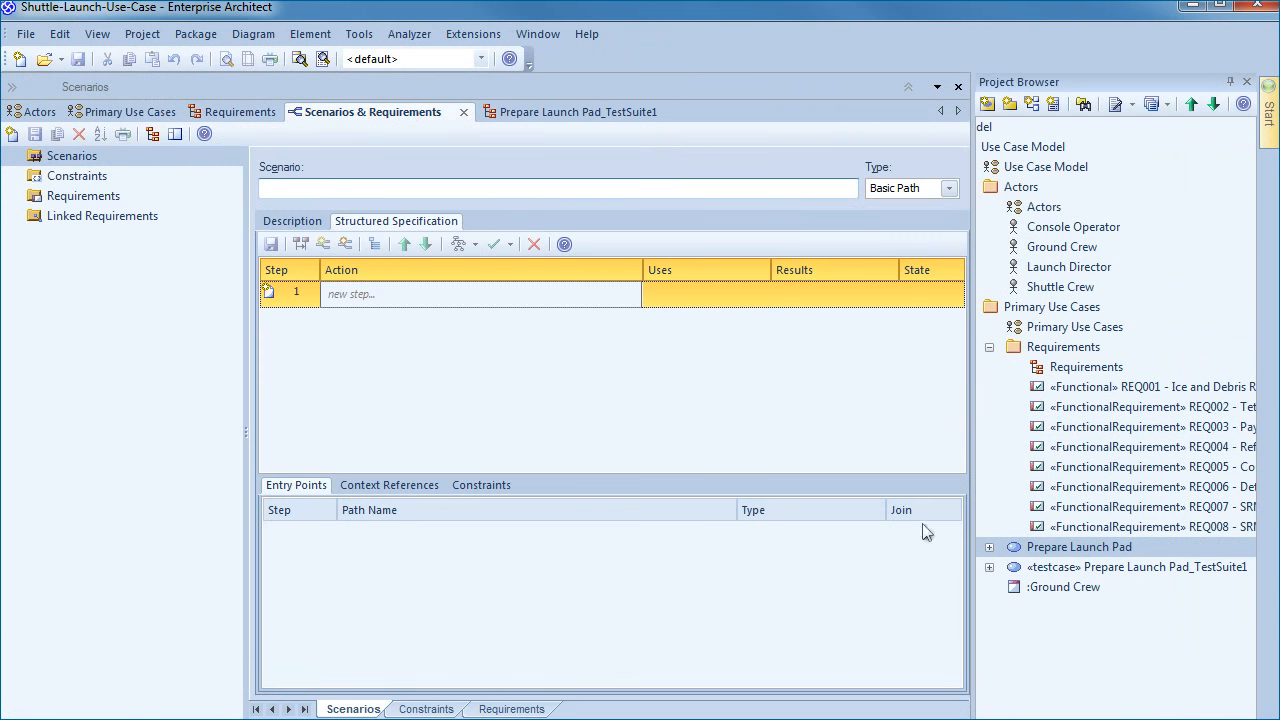
{"action": "left_click", "coordinate": [1014, 546]}
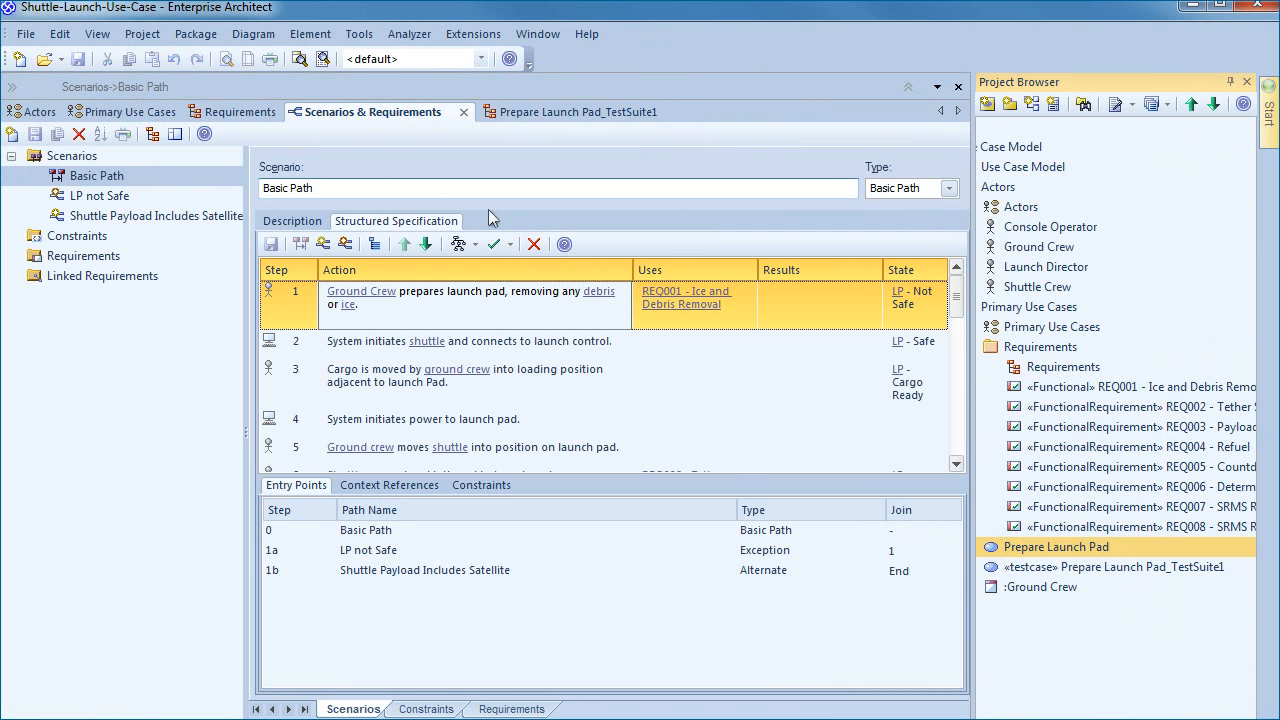
Generate an external test case from the Prepare Launch Pad scenarios and show its tests
{"action": "left_click", "coordinate": [509, 244]}
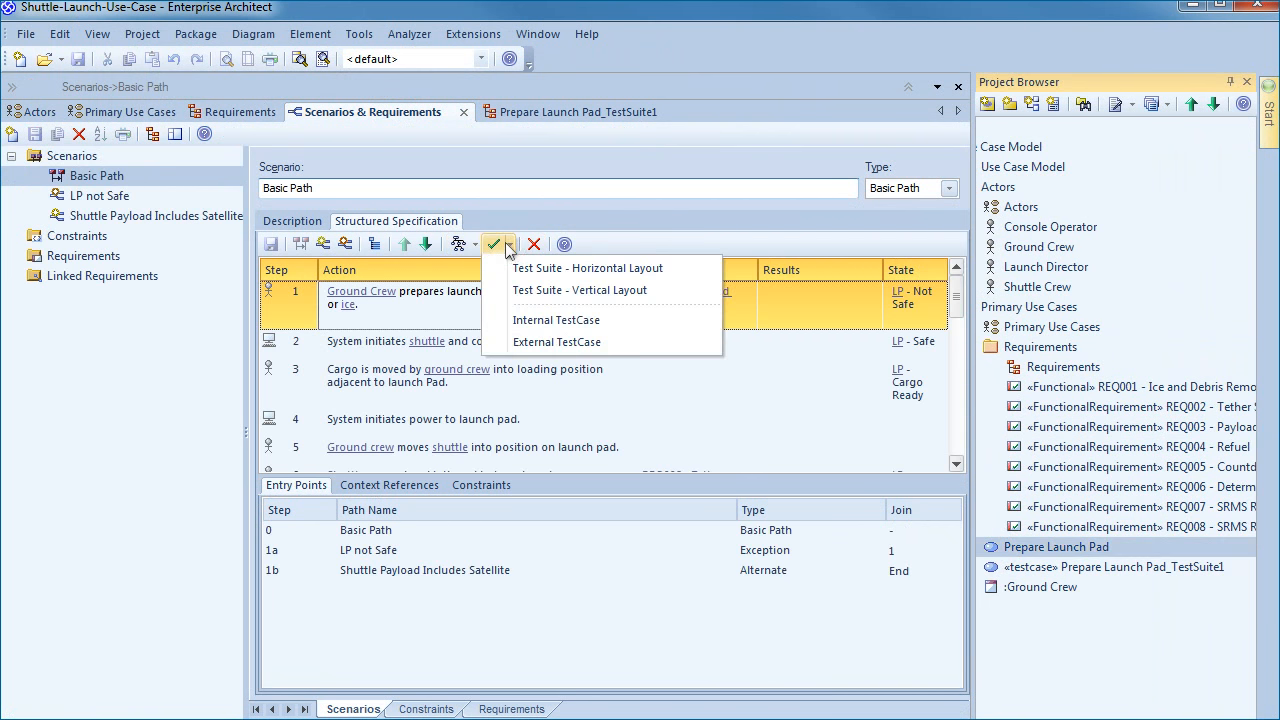
{"action": "left_click", "coordinate": [556, 341]}
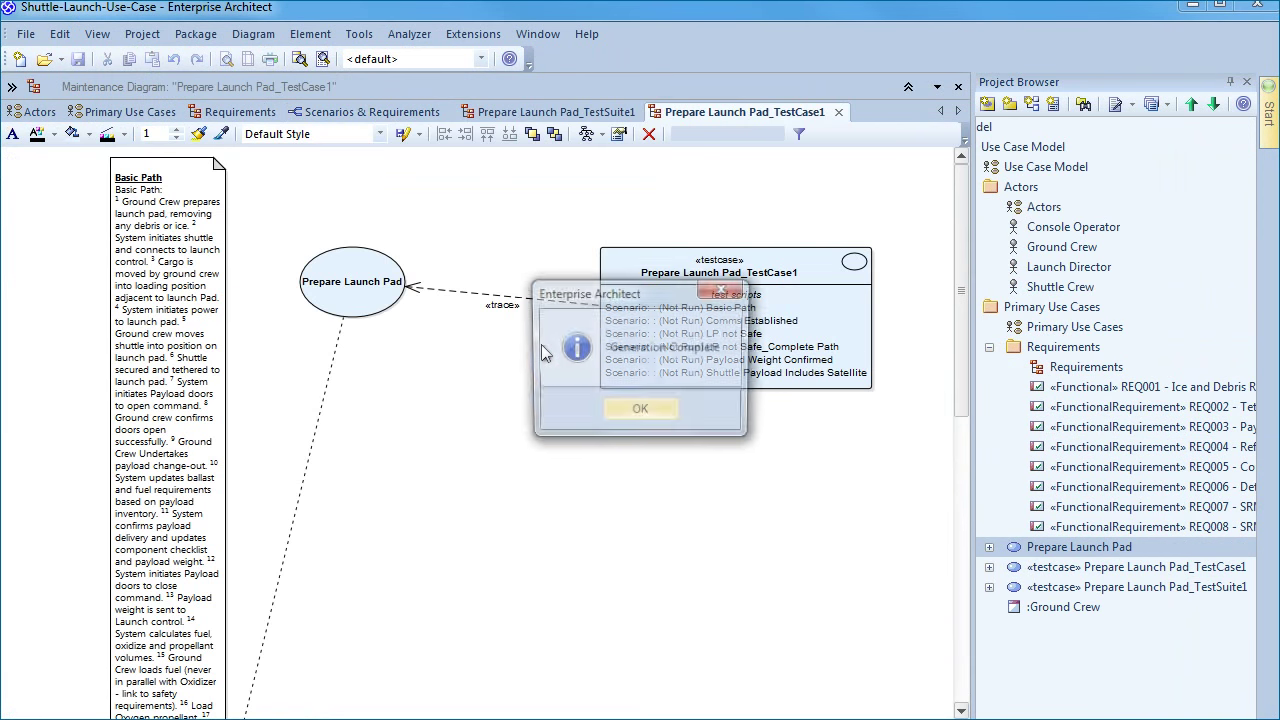
{"action": "left_click", "coordinate": [640, 411]}
{"action": "left_click", "coordinate": [645, 320]}
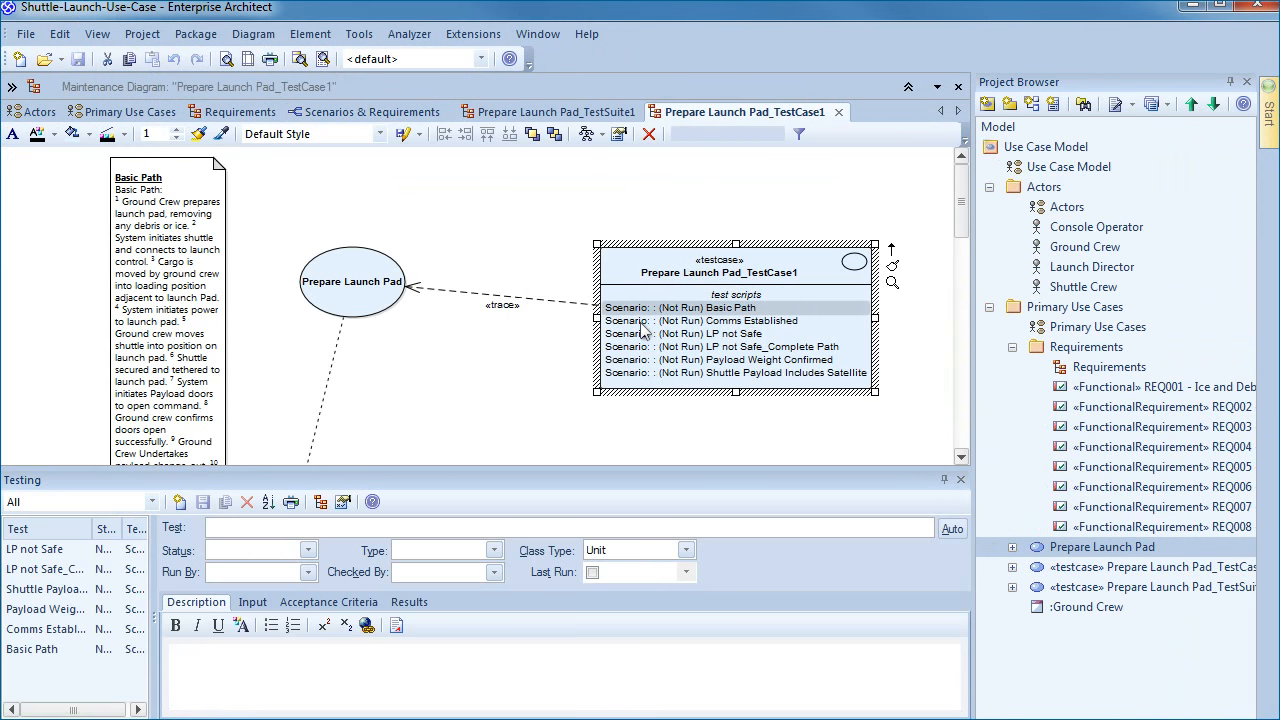
Mark the LP not Safe test as Pass, leaving the checker and run-by fields empty
{"action": "left_click", "coordinate": [52, 552]}
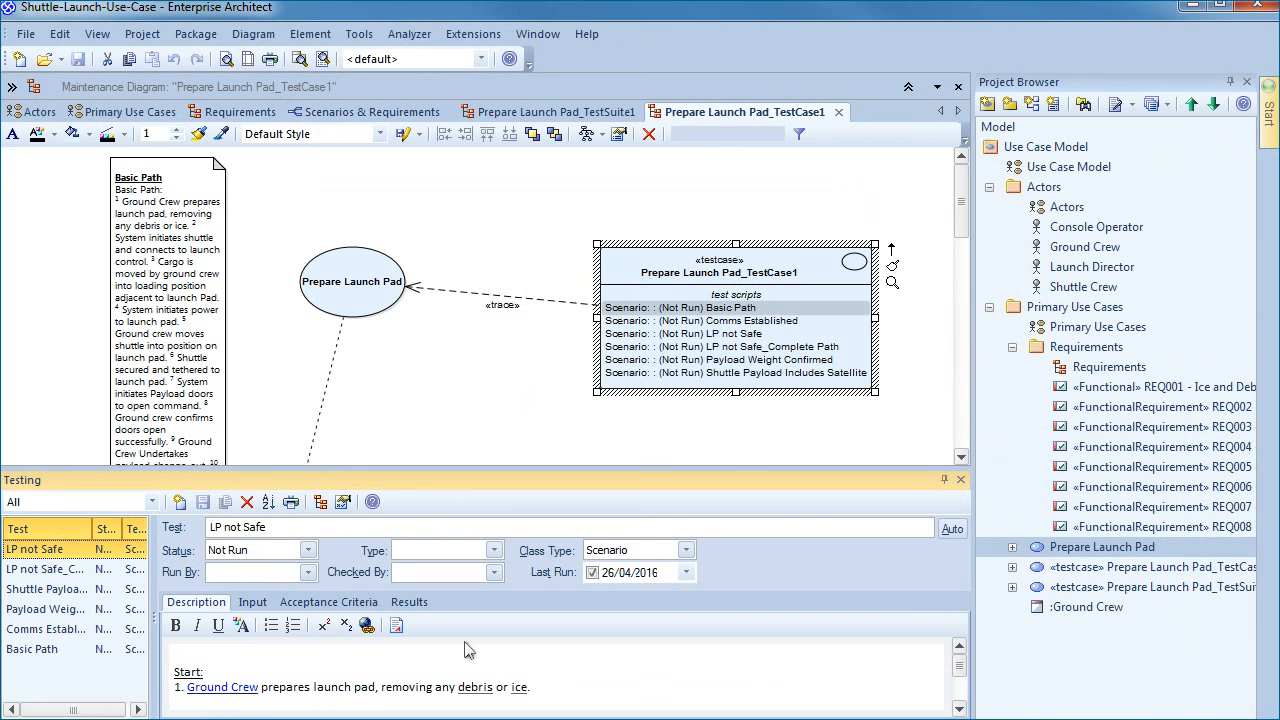
{"action": "left_click", "coordinate": [308, 550]}
{"action": "left_click", "coordinate": [240, 588]}
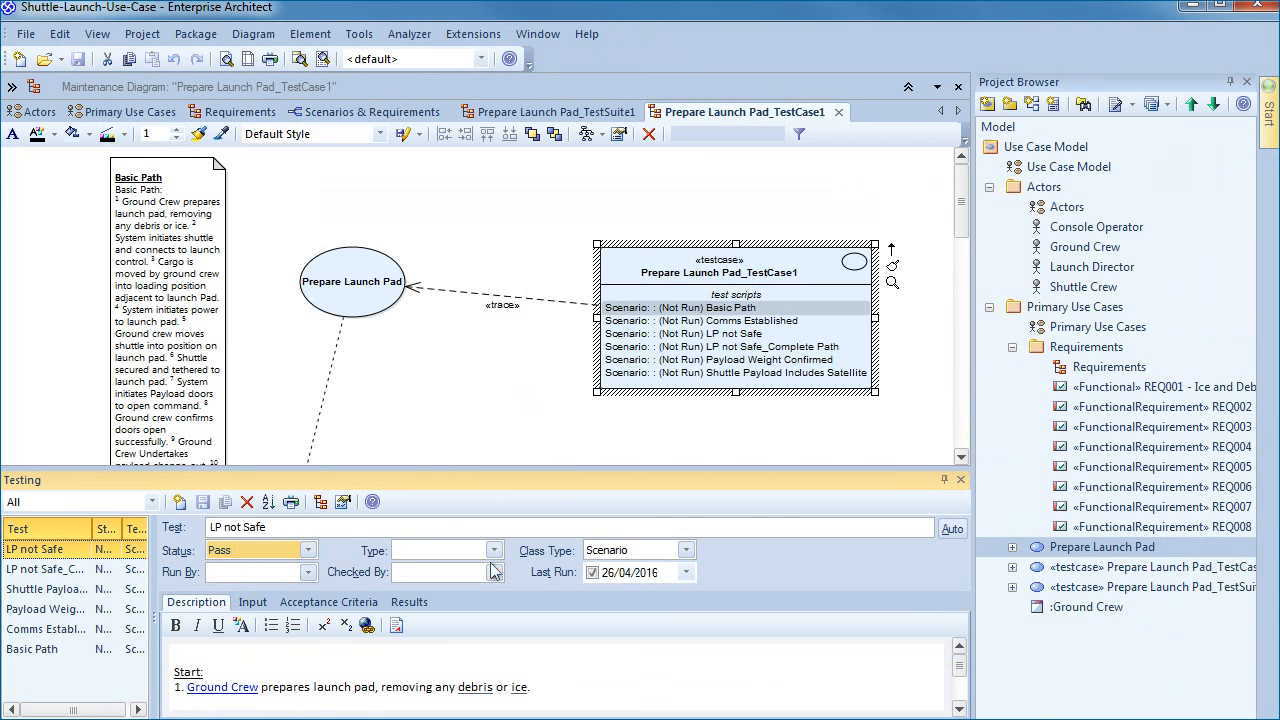
{"action": "left_click", "coordinate": [496, 572]}
{"action": "left_click", "coordinate": [528, 566]}
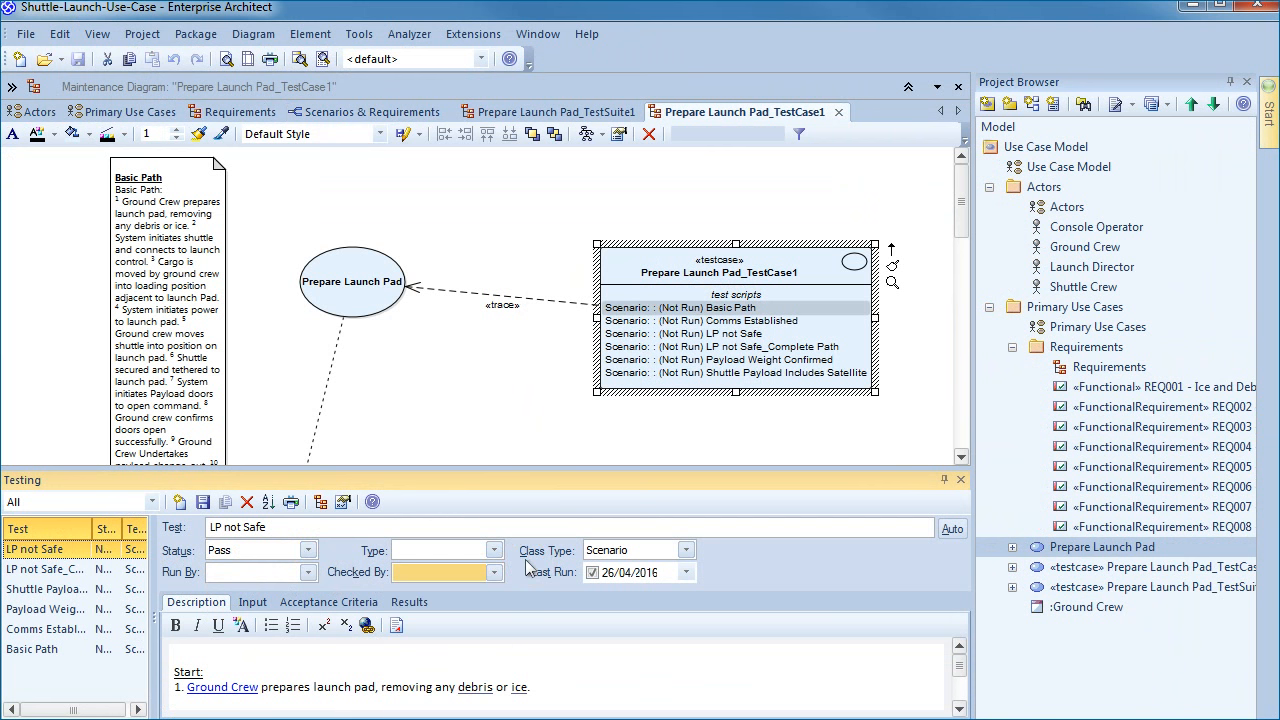
{"action": "left_click", "coordinate": [257, 572]}
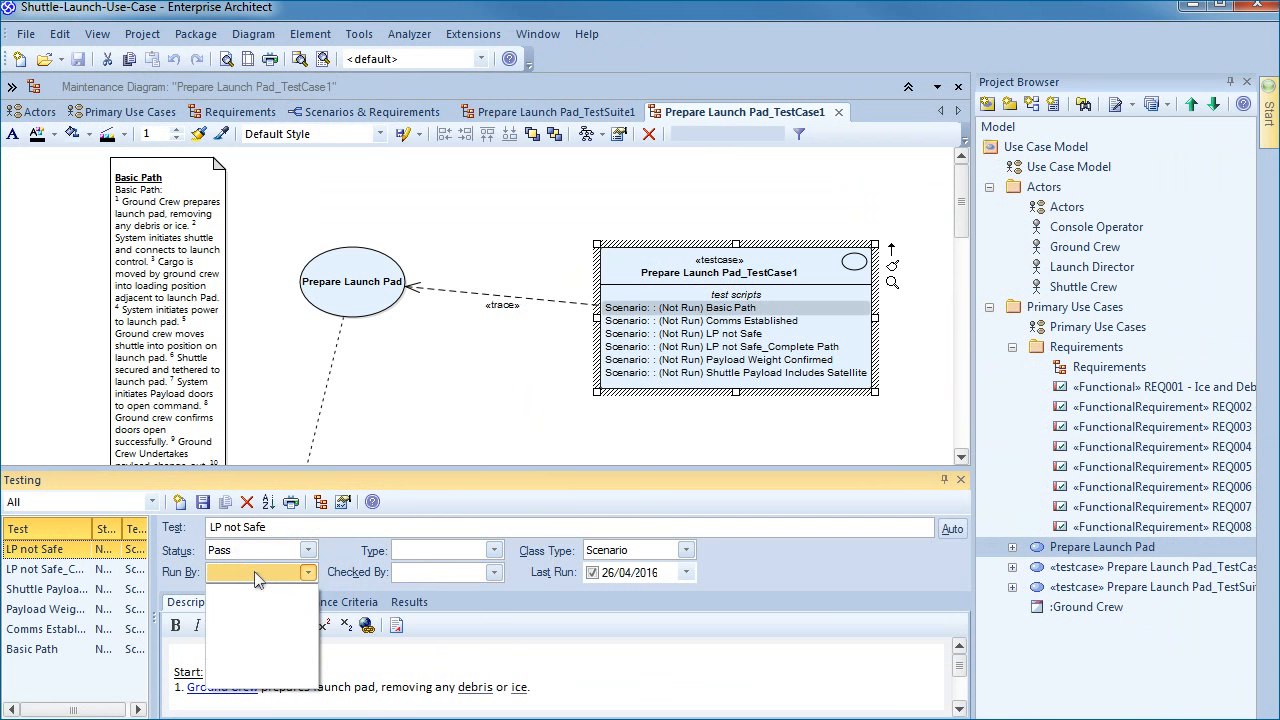
{"action": "left_click", "coordinate": [340, 562]}
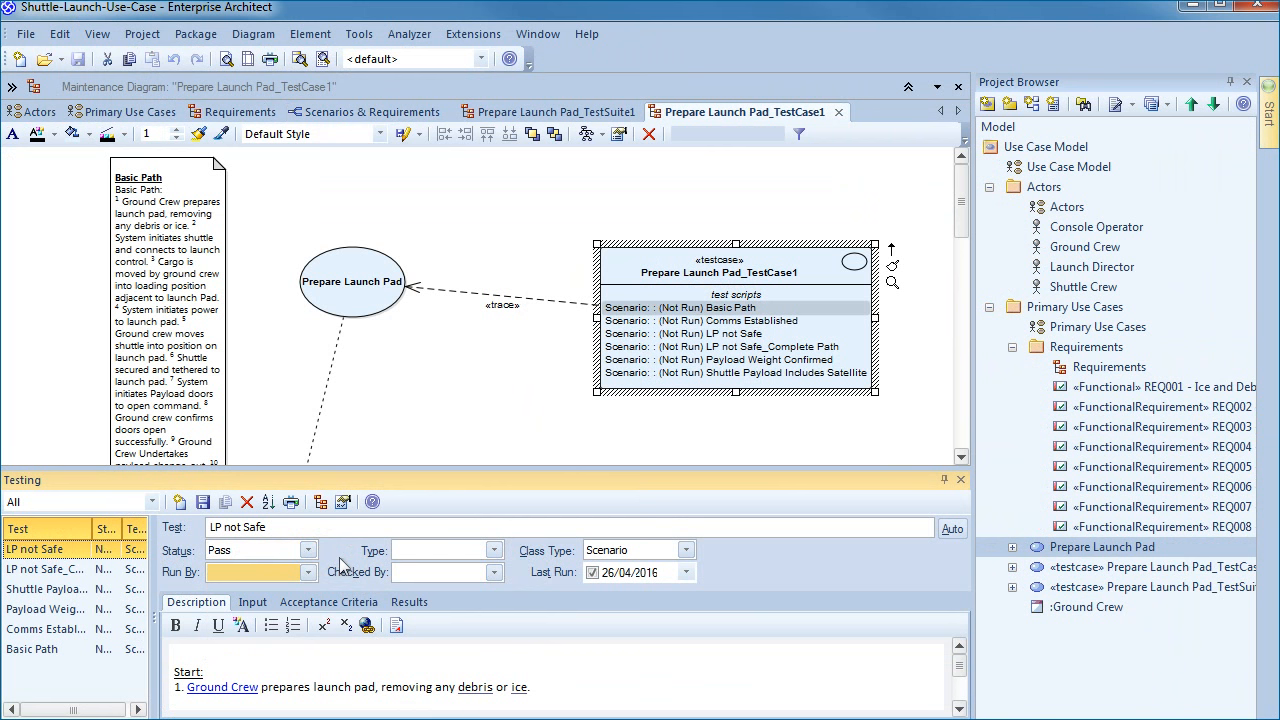
Close the TestCase1 diagram saving changes and show Prepare Launch Pad's Basic Path at full width
{"action": "left_click", "coordinate": [840, 112]}
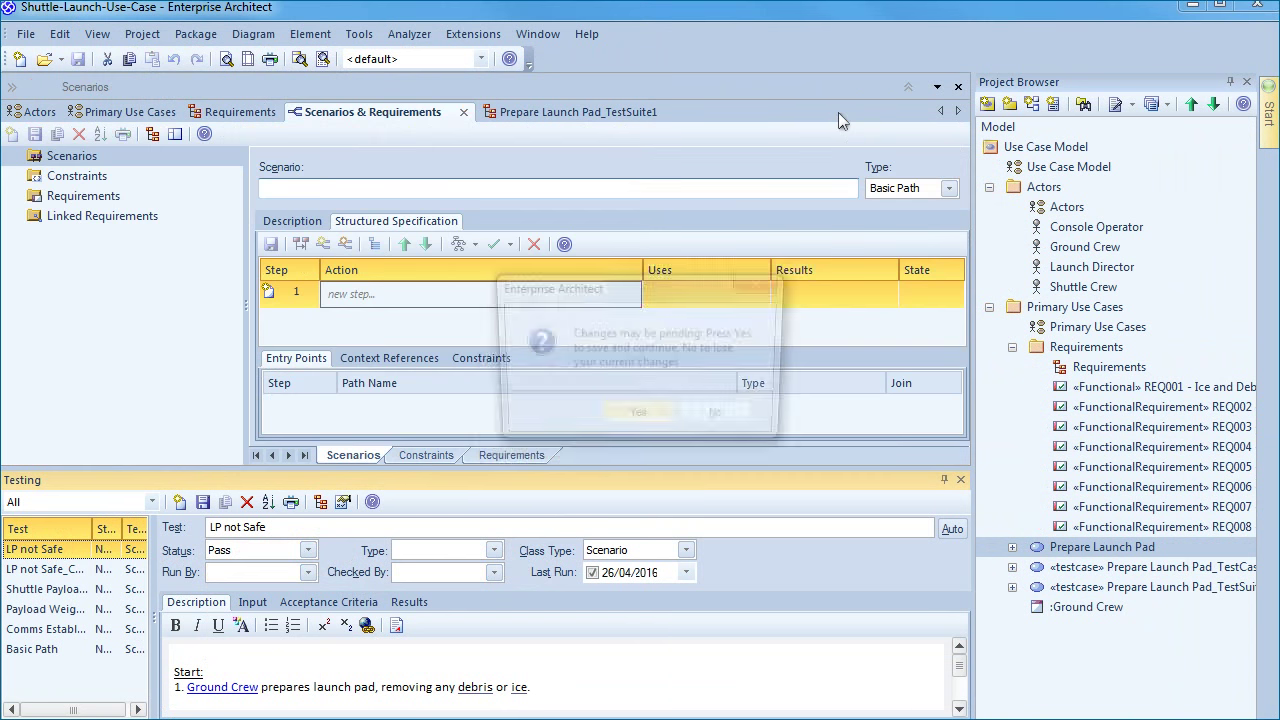
{"action": "left_click", "coordinate": [630, 420]}
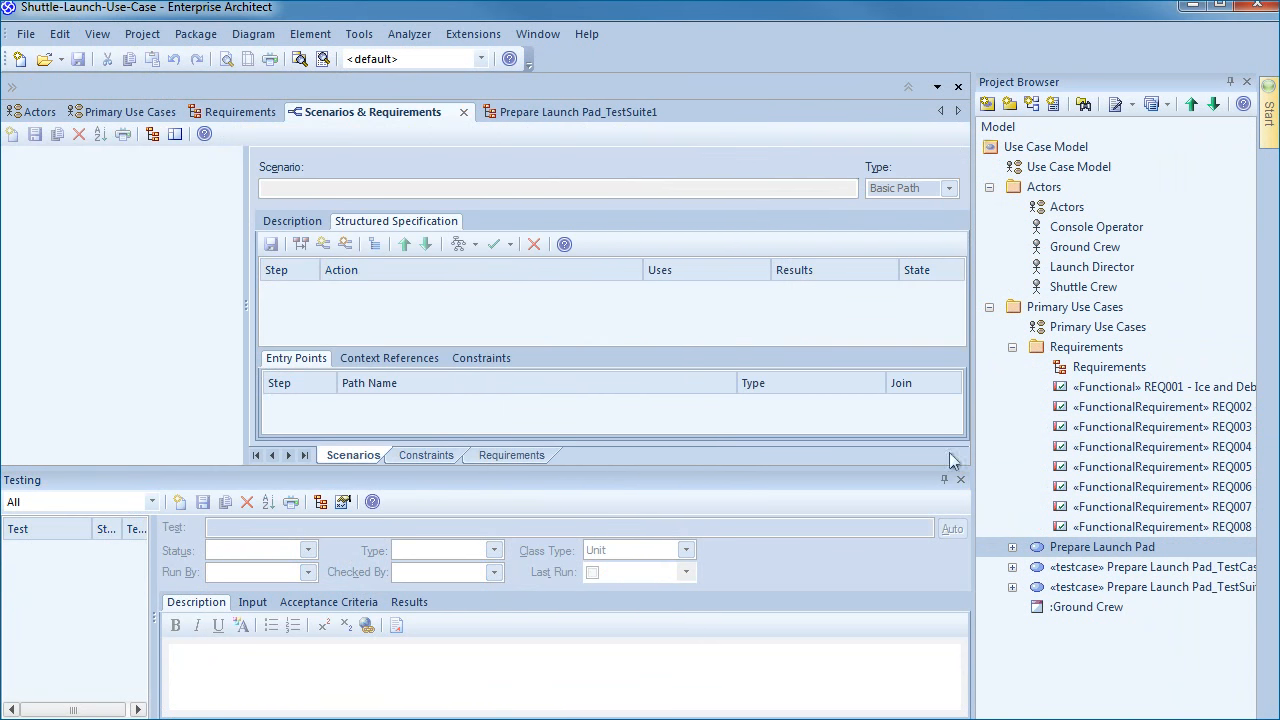
{"action": "left_click", "coordinate": [1102, 547]}
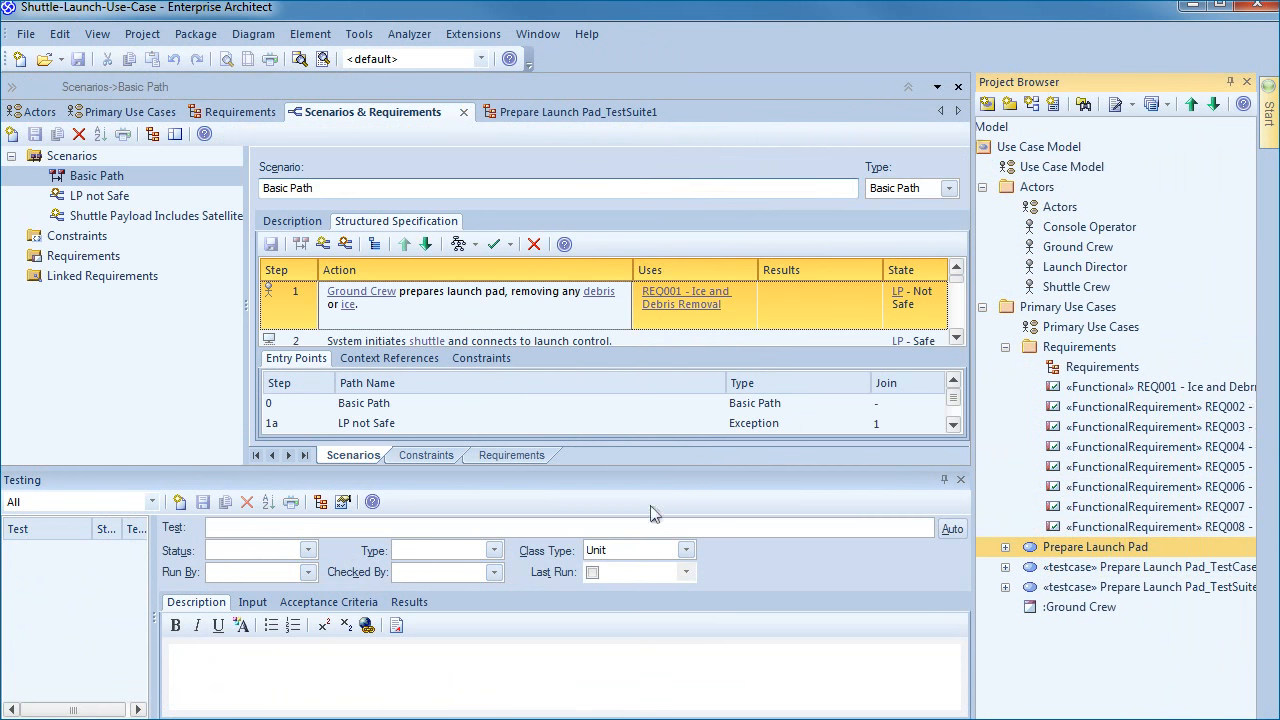
{"action": "left_click", "coordinate": [961, 480]}
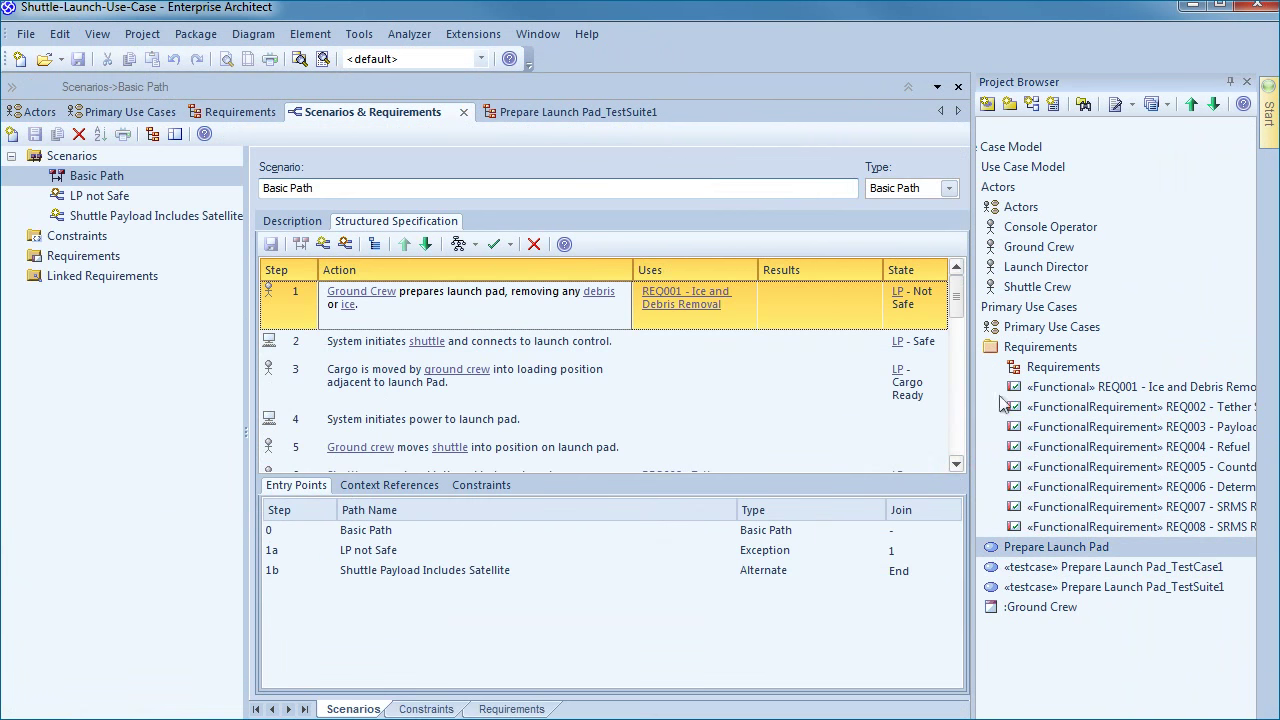
{"action": "scroll", "coordinate": [1115, 400], "scroll_direction": "left", "scroll_amount": 3}
{"action": "left_click", "coordinate": [1246, 82]}
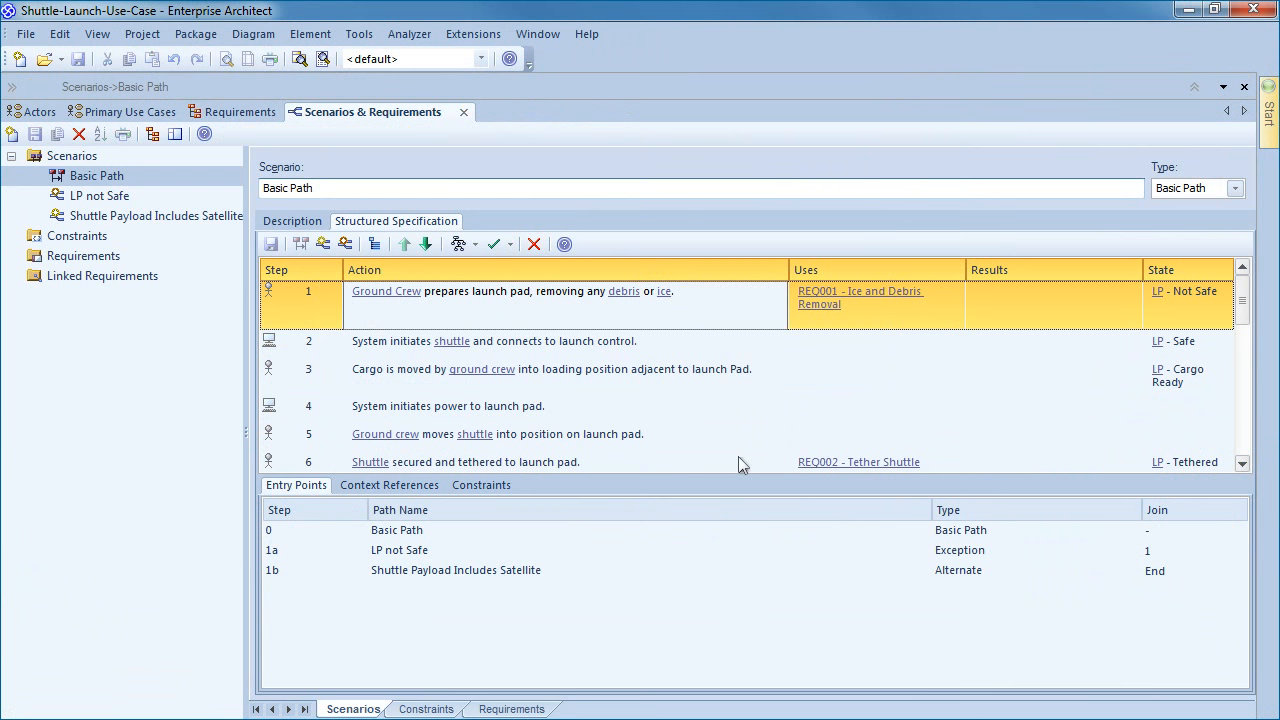
Show the Relationship Matrix between Primary Use Cases and Requirements via the Tools menu
{"action": "left_click", "coordinate": [360, 34]}
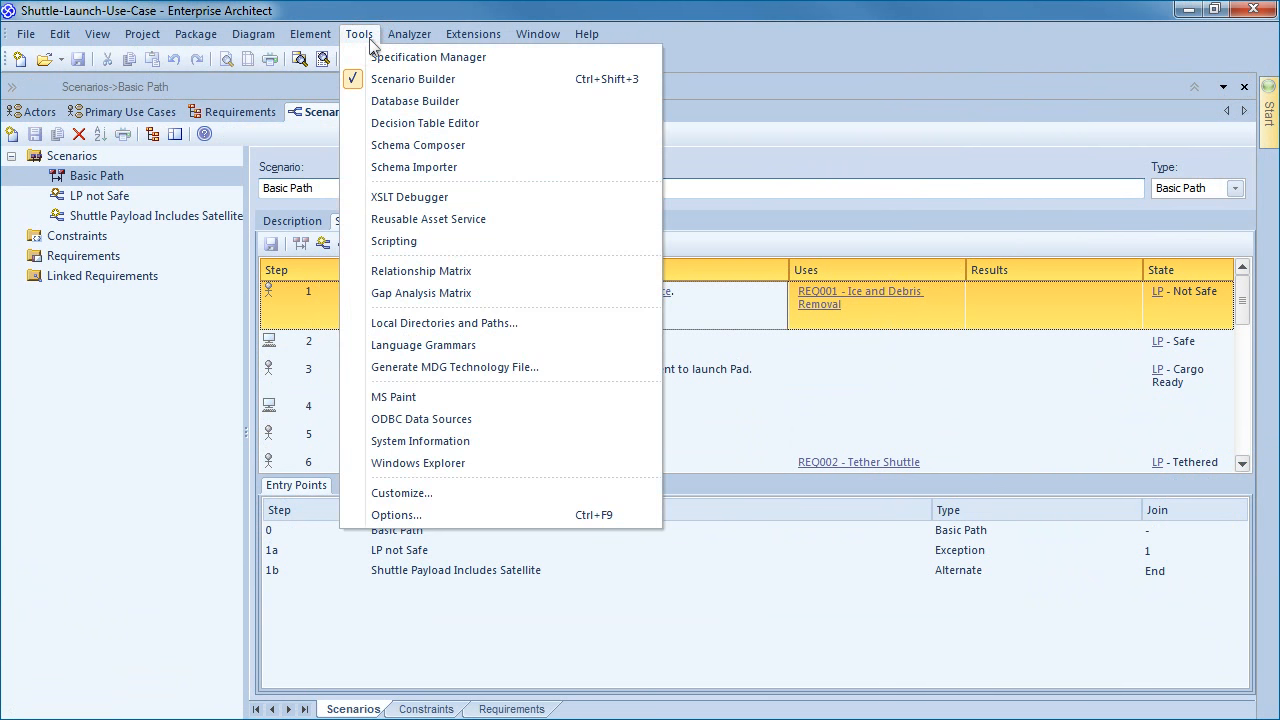
{"action": "left_click", "coordinate": [421, 271]}
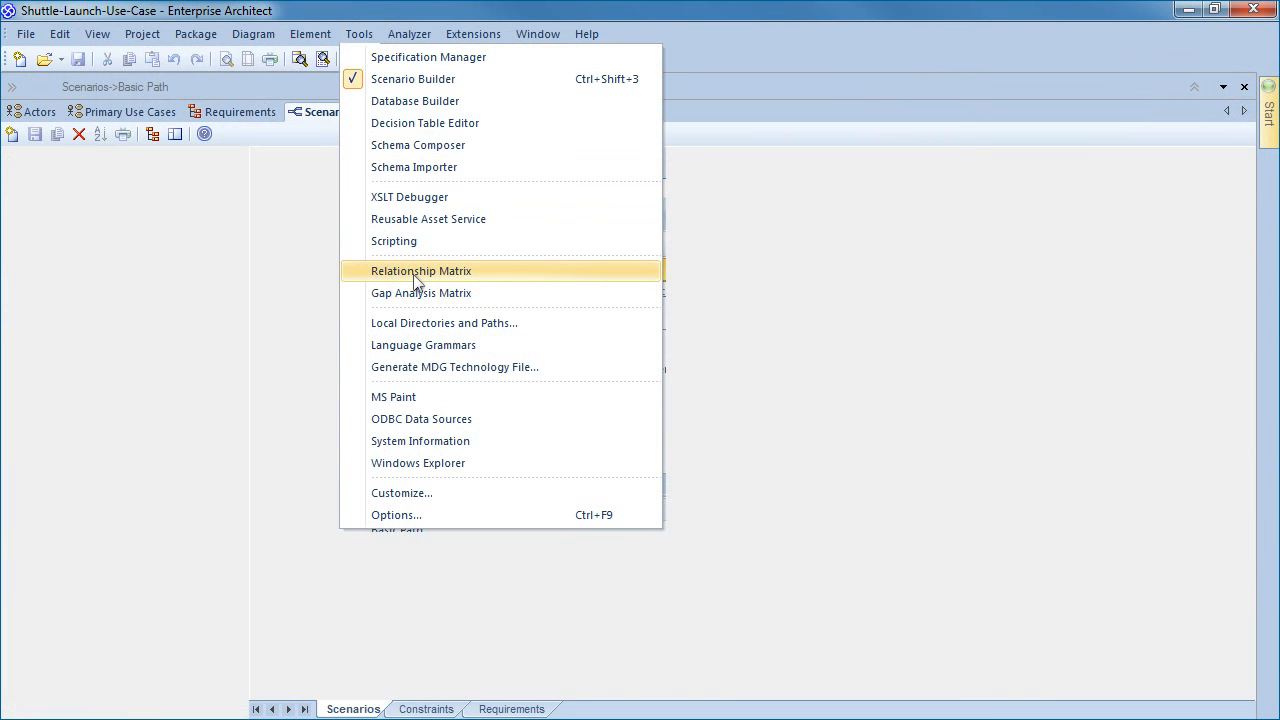
{"action": "left_click", "coordinate": [416, 276]}
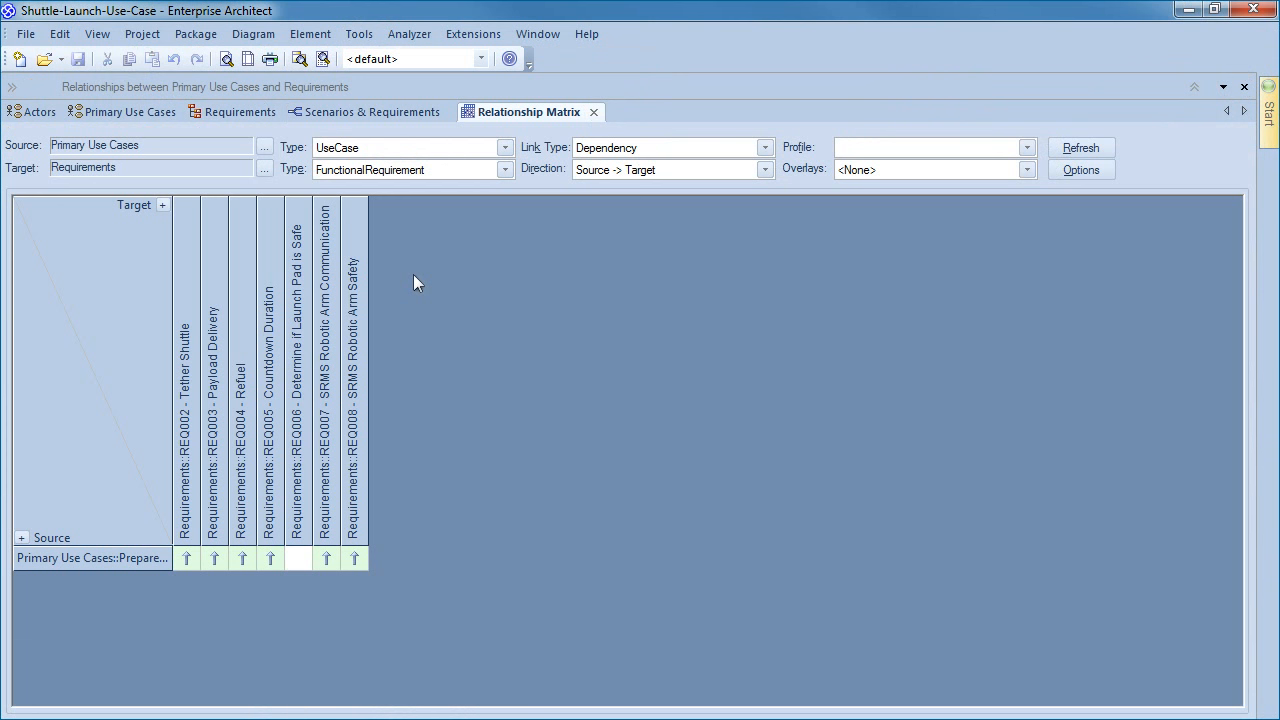
Find the unrealized REQ006 requirement in the model's diagrams from its empty matrix cell
{"action": "left_click", "coordinate": [298, 559]}
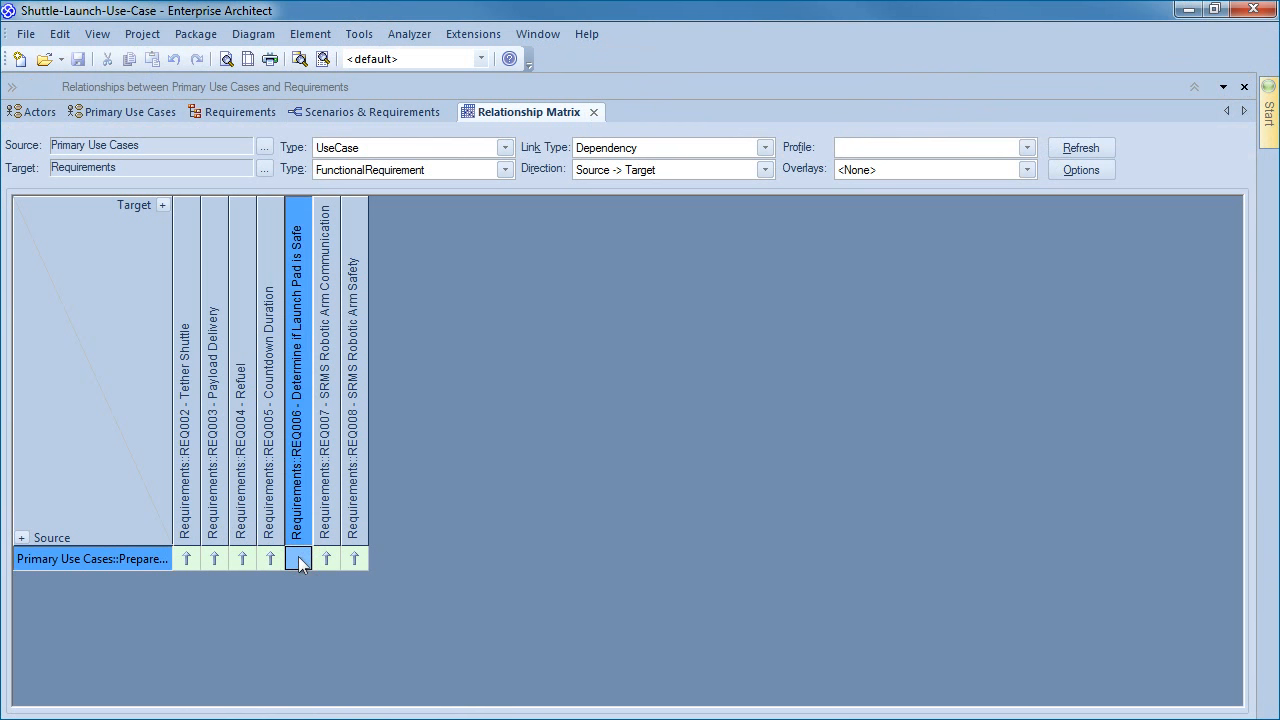
{"action": "right_click", "coordinate": [289, 473]}
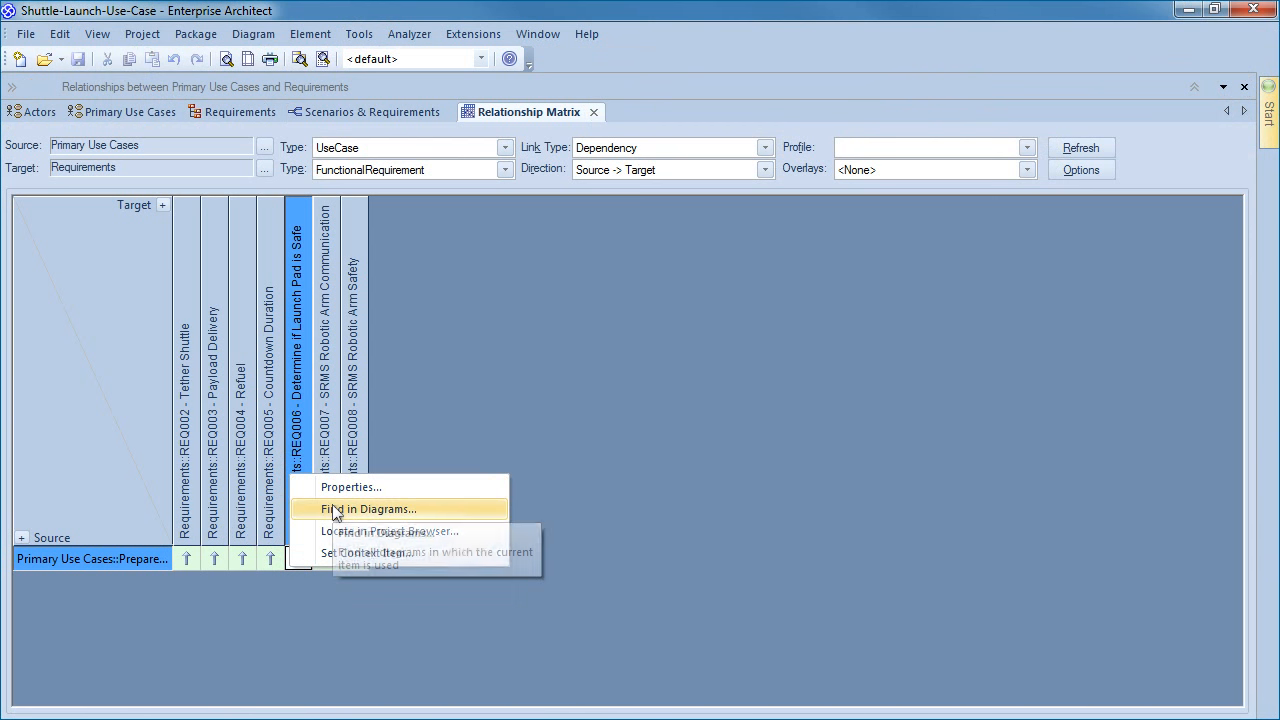
{"action": "left_click", "coordinate": [367, 509]}
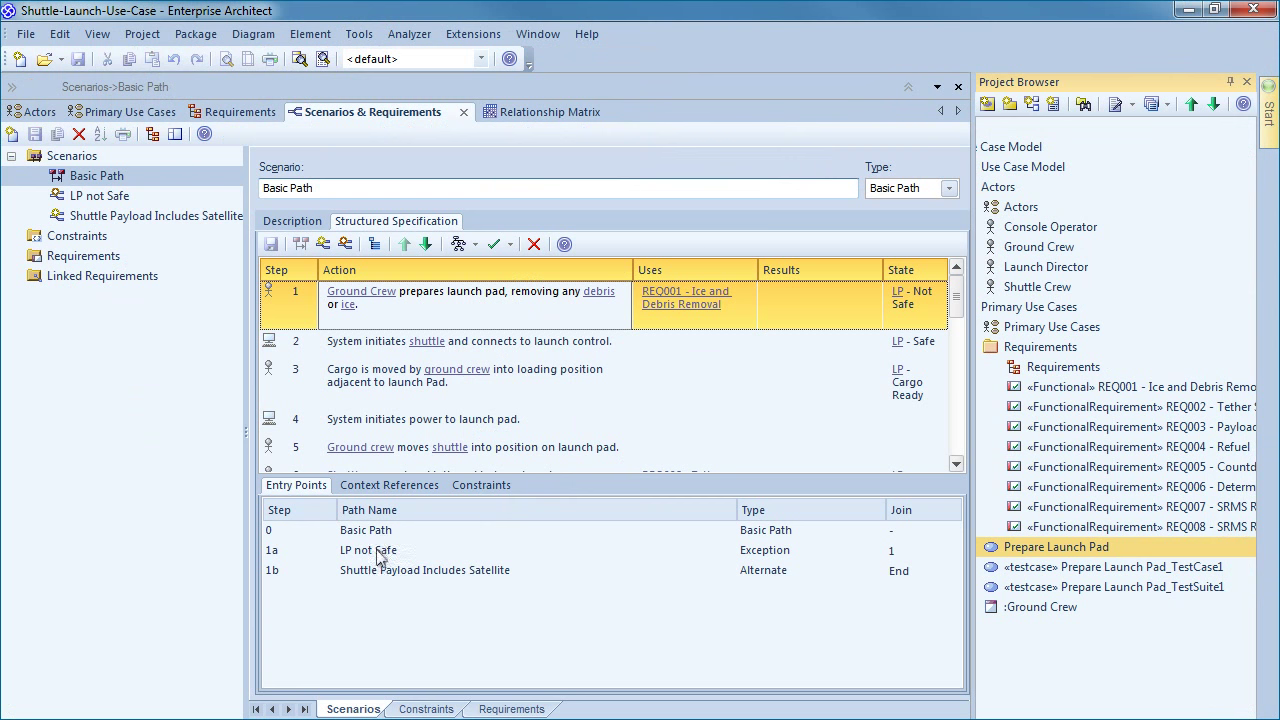
Switch to the LP not Safe exception scenario and select its step 2
{"action": "double_click", "coordinate": [378, 551]}
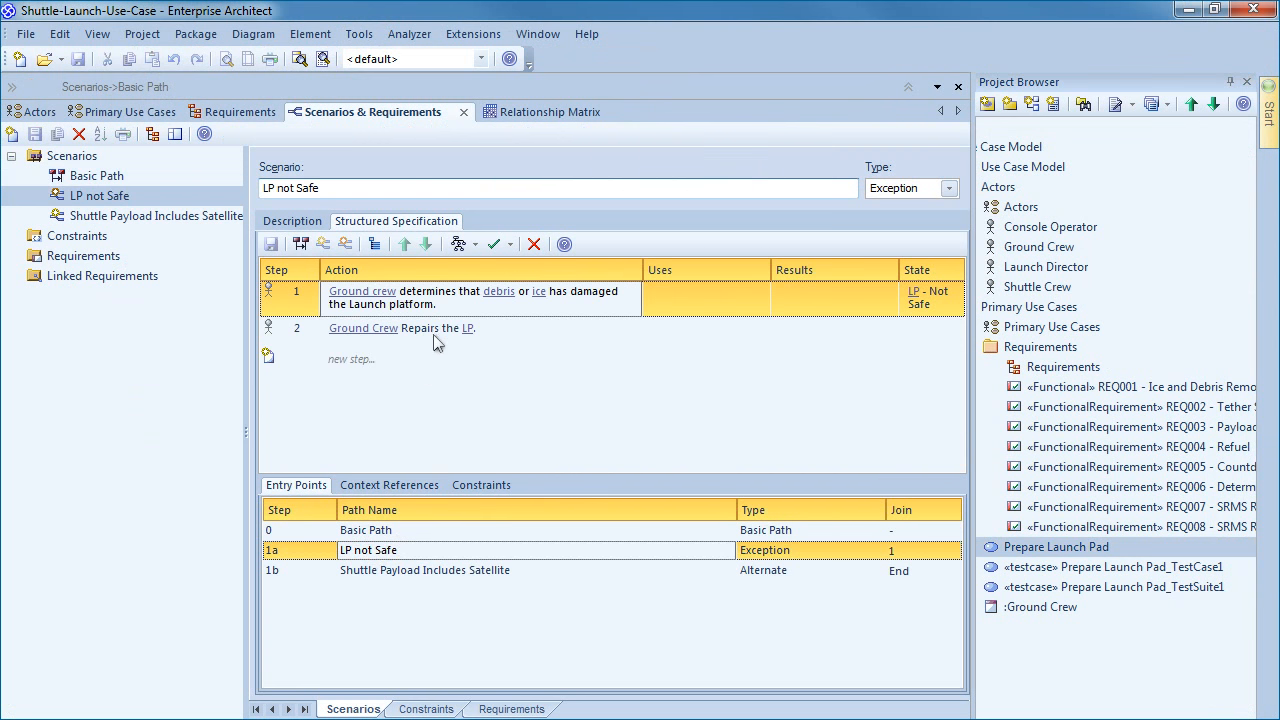
{"action": "left_click", "coordinate": [433, 333]}
{"action": "right_click", "coordinate": [433, 333]}
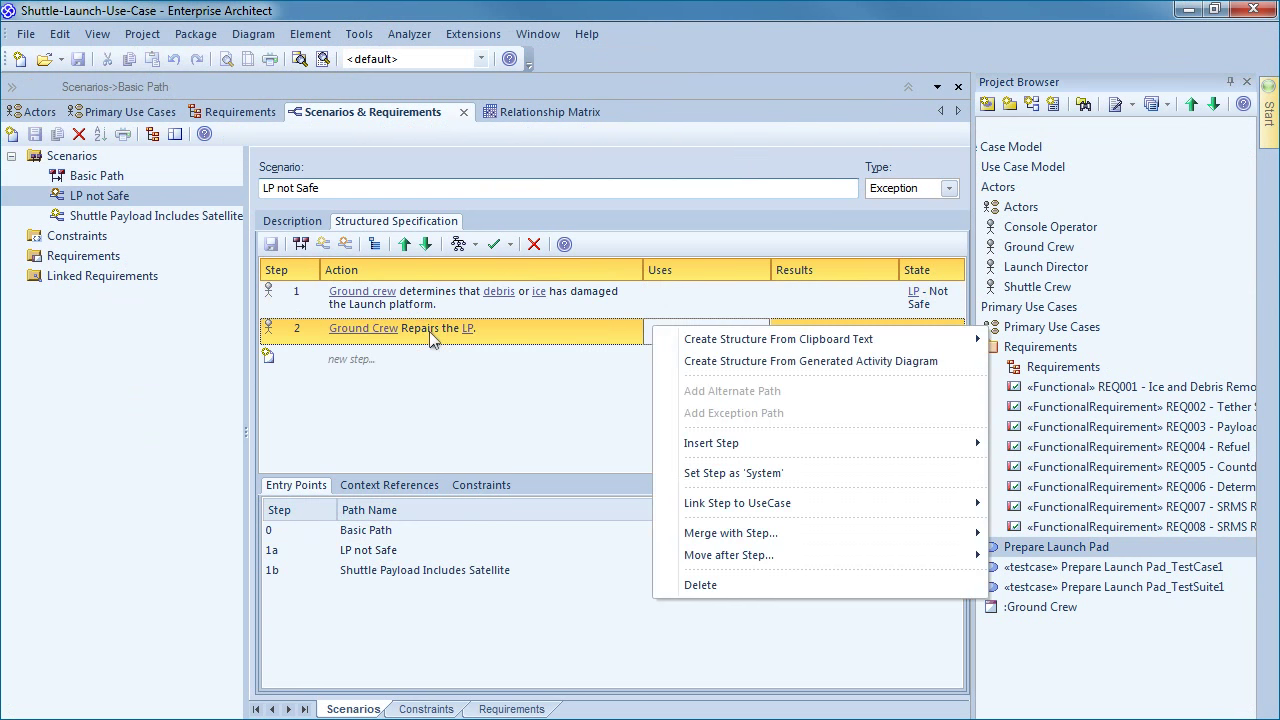
{"action": "left_click", "coordinate": [645, 333]}
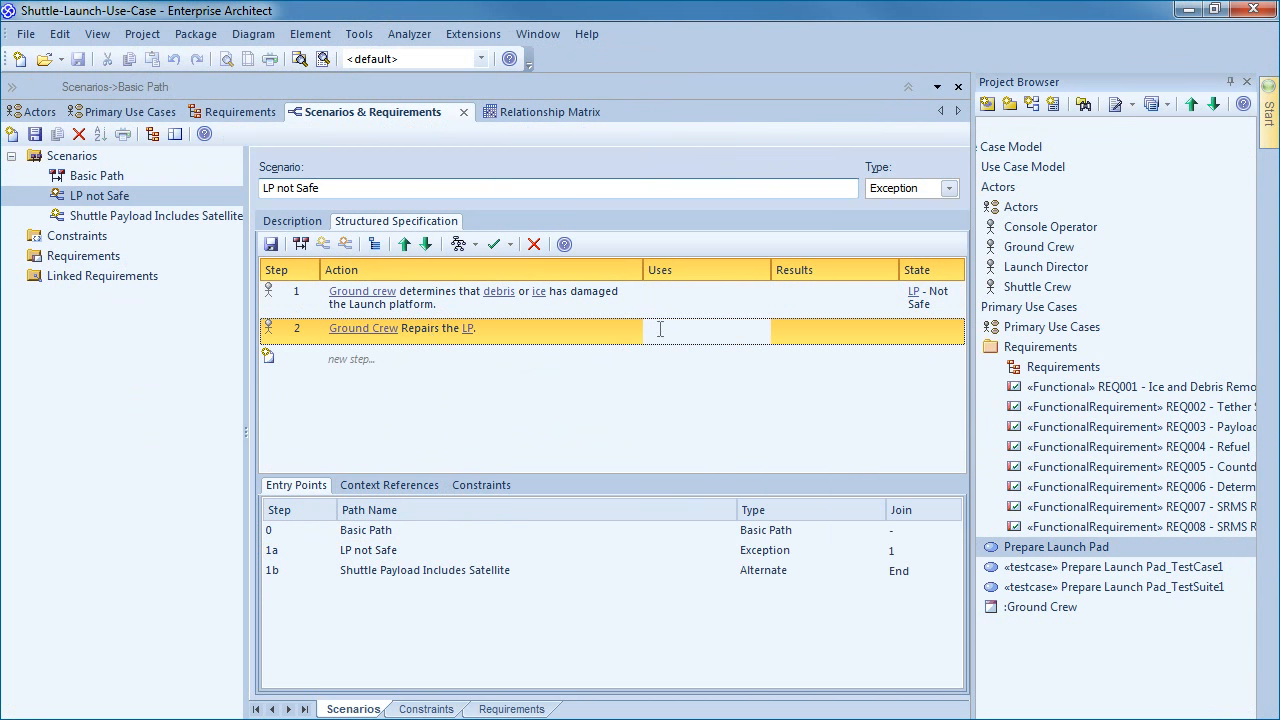
Link step 2's Uses to existing requirement REQ006 - Determine if Launch Pad is Safe and save
{"action": "right_click", "coordinate": [658, 330]}
{"action": "mouse_move", "coordinate": [749, 370]}
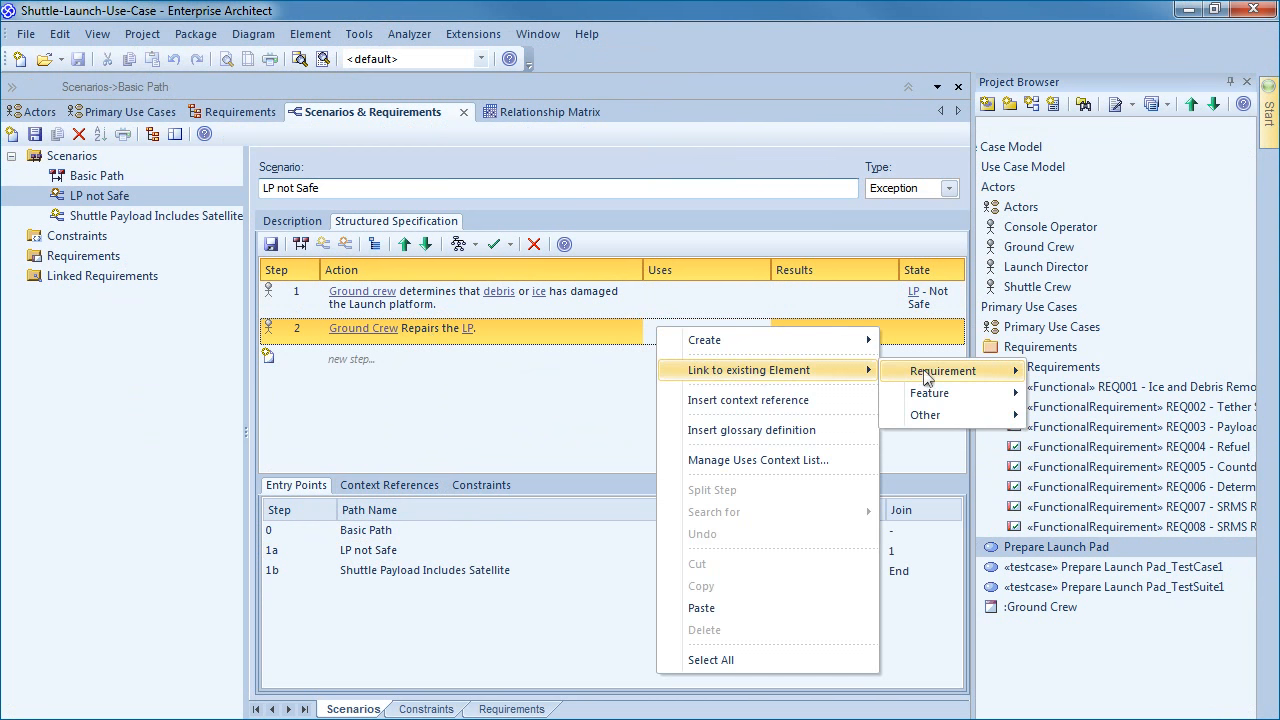
{"action": "left_click", "coordinate": [1090, 368]}
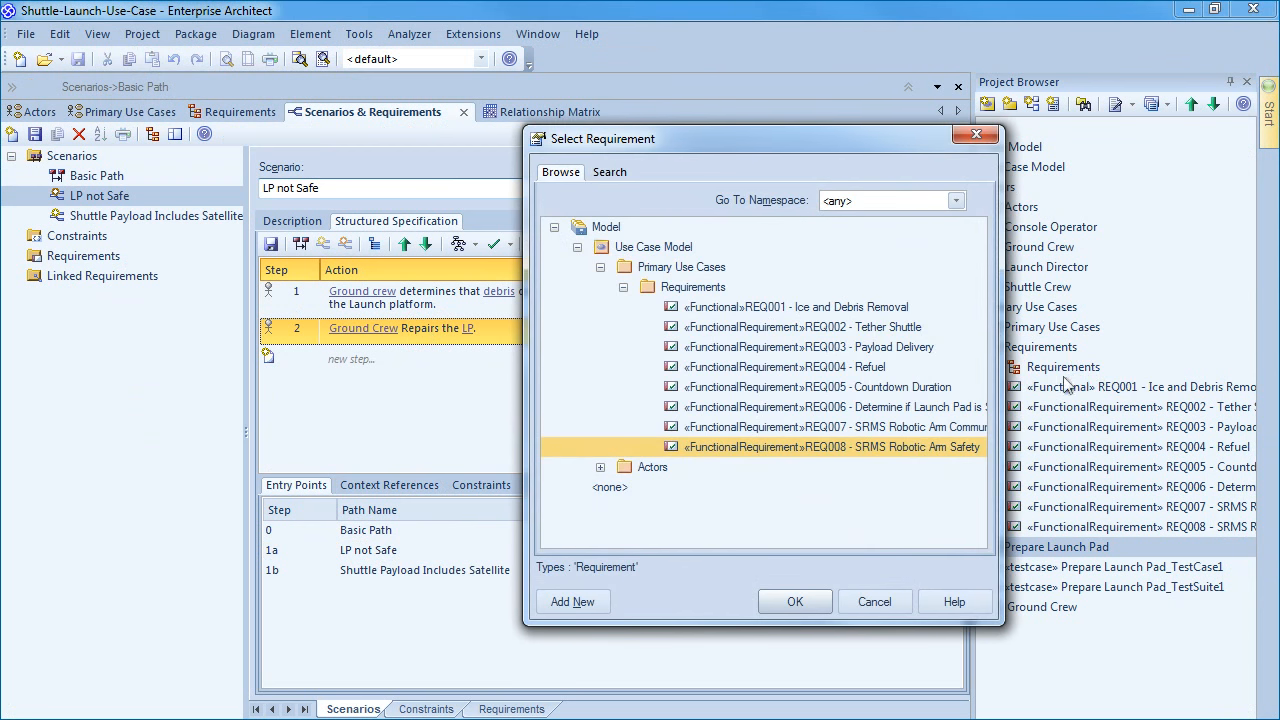
{"action": "double_click", "coordinate": [880, 407]}
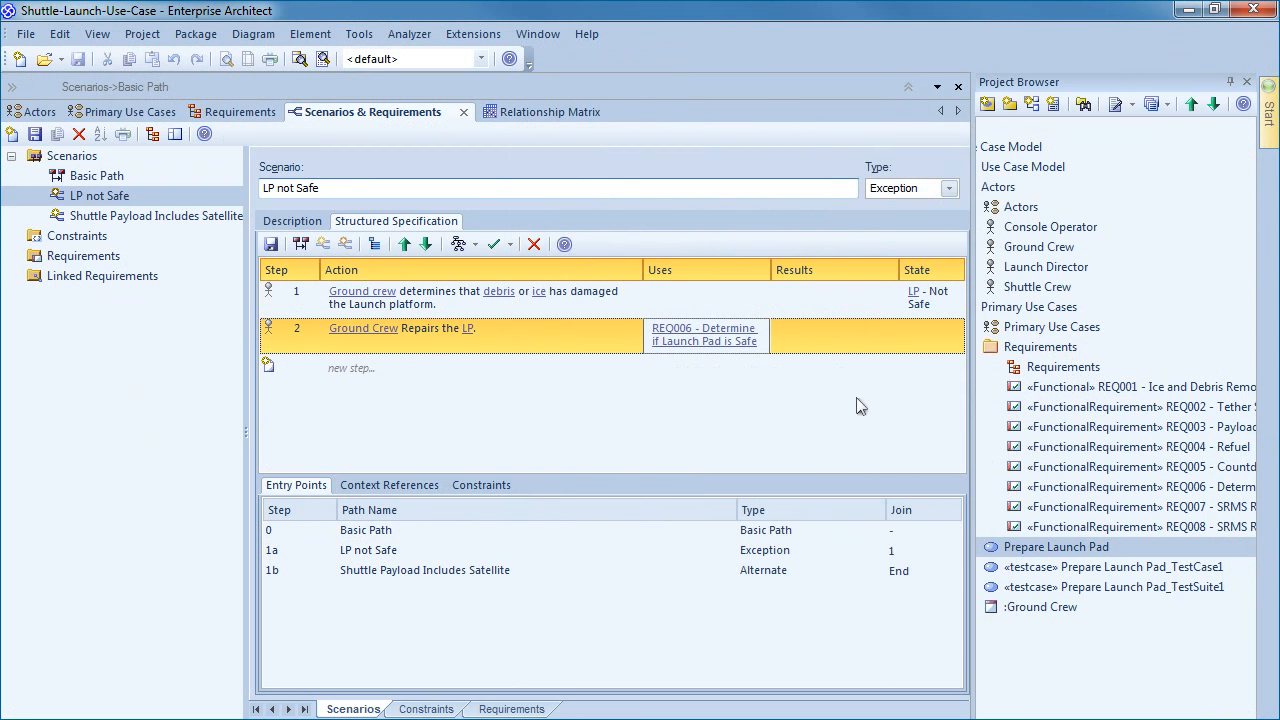
{"action": "left_click", "coordinate": [272, 244]}
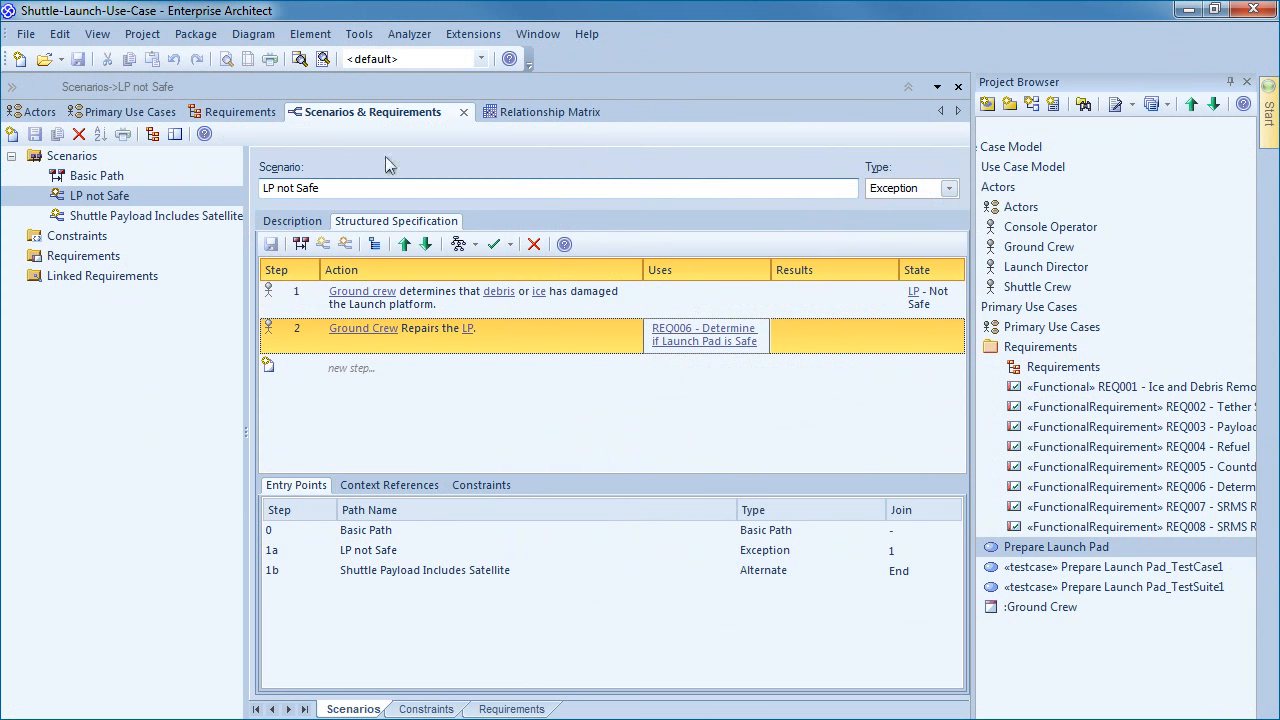
Show the Relationship Matrix with REQ006 now traced from Prepare Launch Pad
{"action": "left_click", "coordinate": [530, 112]}
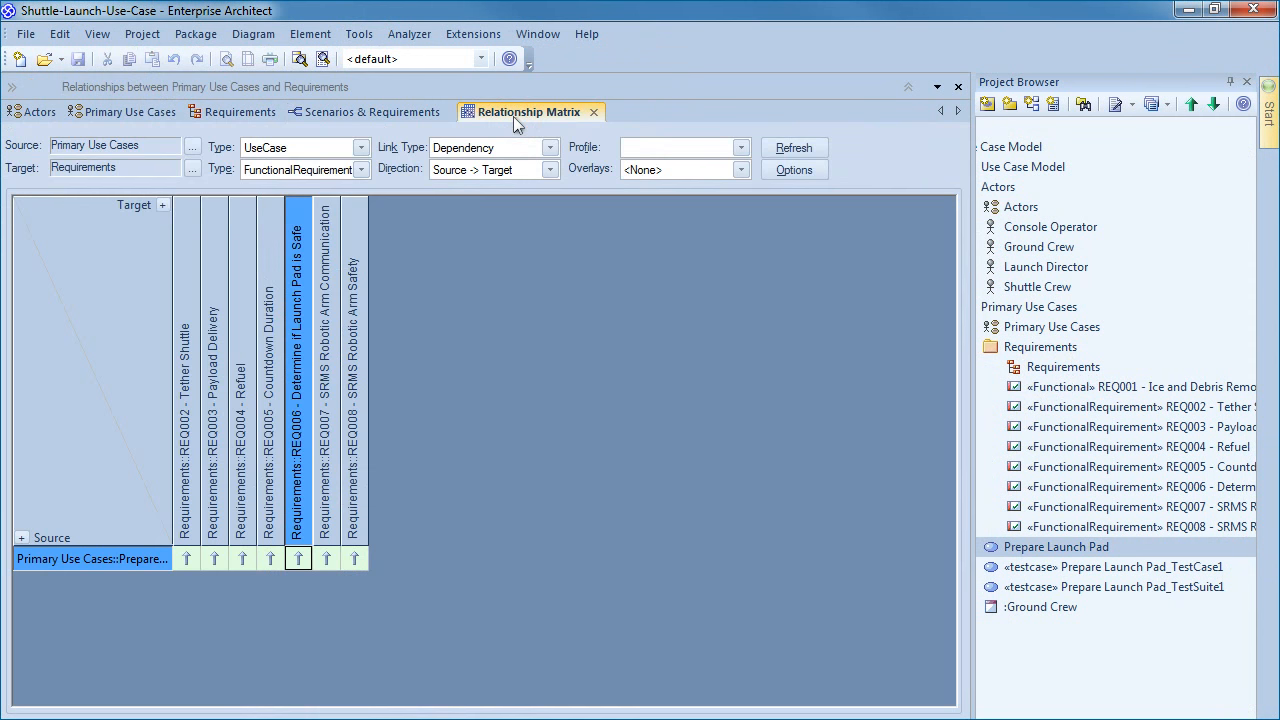